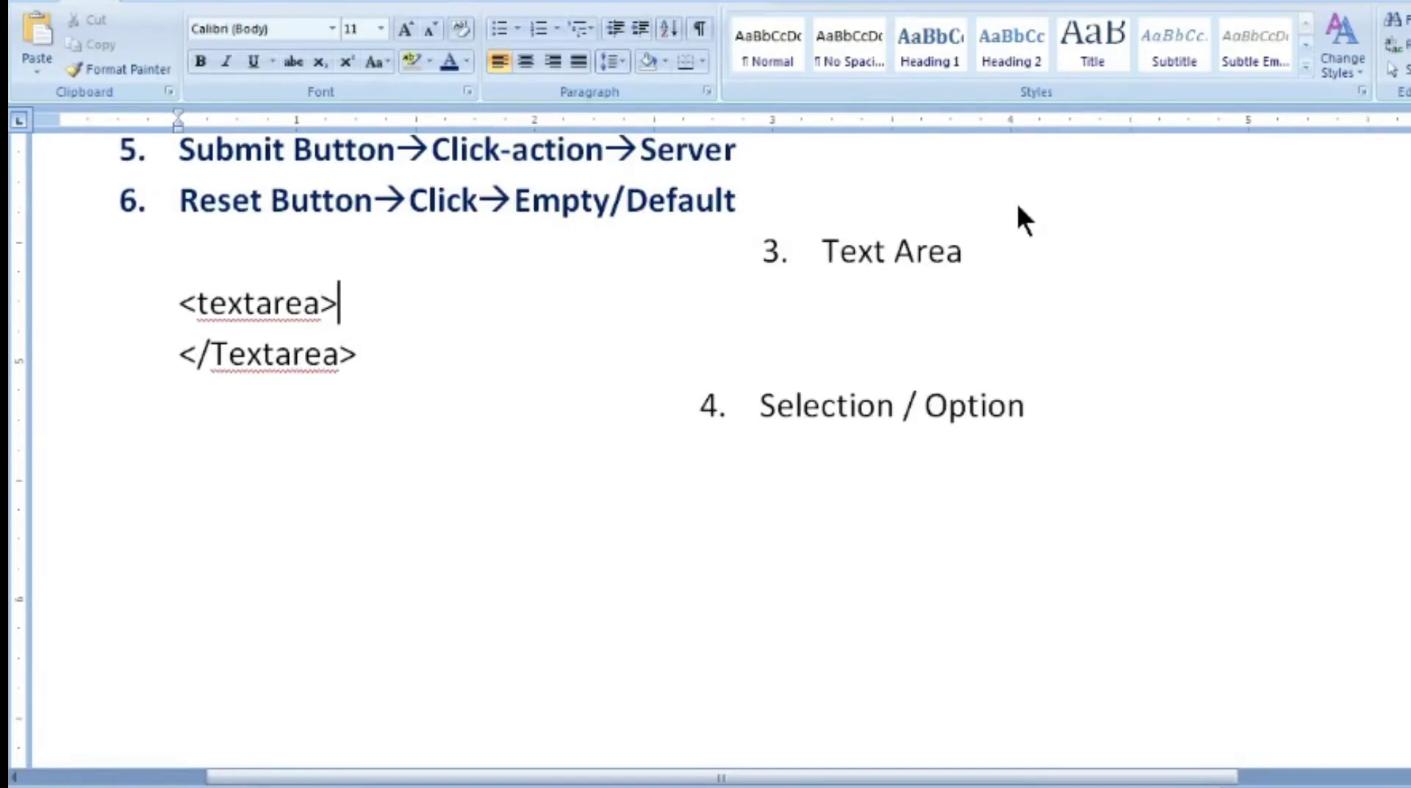
- Insert an ellipsis "..." directly before the closing </Textarea> tag
key("Left")
key("Down")
key("Left")
key("Left")
key("Left")
key("Left")
key("Left")
key("Left")
key("Left")
key("Left")
key("Left")
key("Return")
type("...")
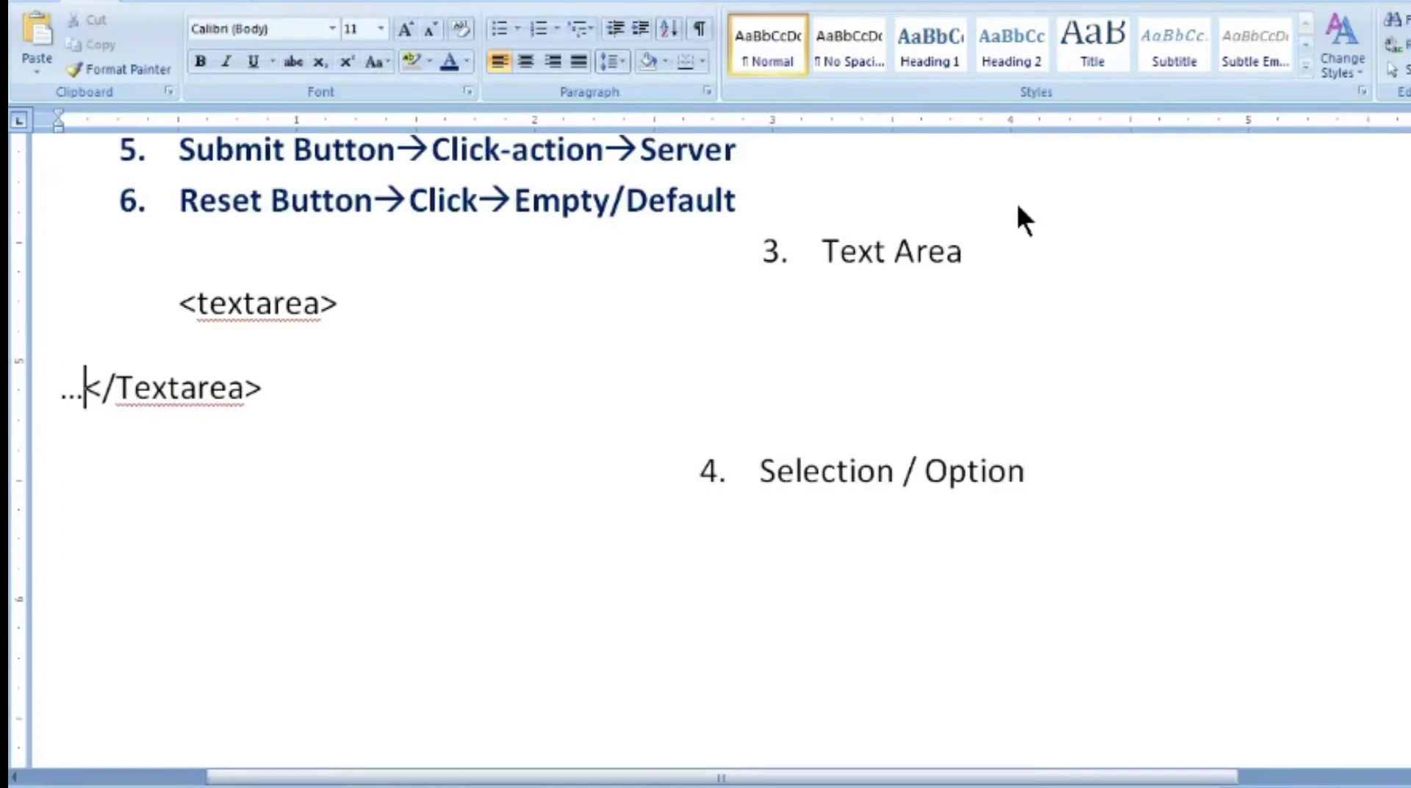
- Join the ellipsis and closing tag onto the opening tag's line so it reads "<textarea>...</Textarea>"
key("Left")
key("Left")
key("Down")
key("Left")
key("Left")
key("Left")
key("Left")
key("Left")
key("Left")
key("Left")
key("Left")
key("Left")
key("Left")
key("Left")
key("Left")
key("Left")
key("Right")
key("BackSpace")
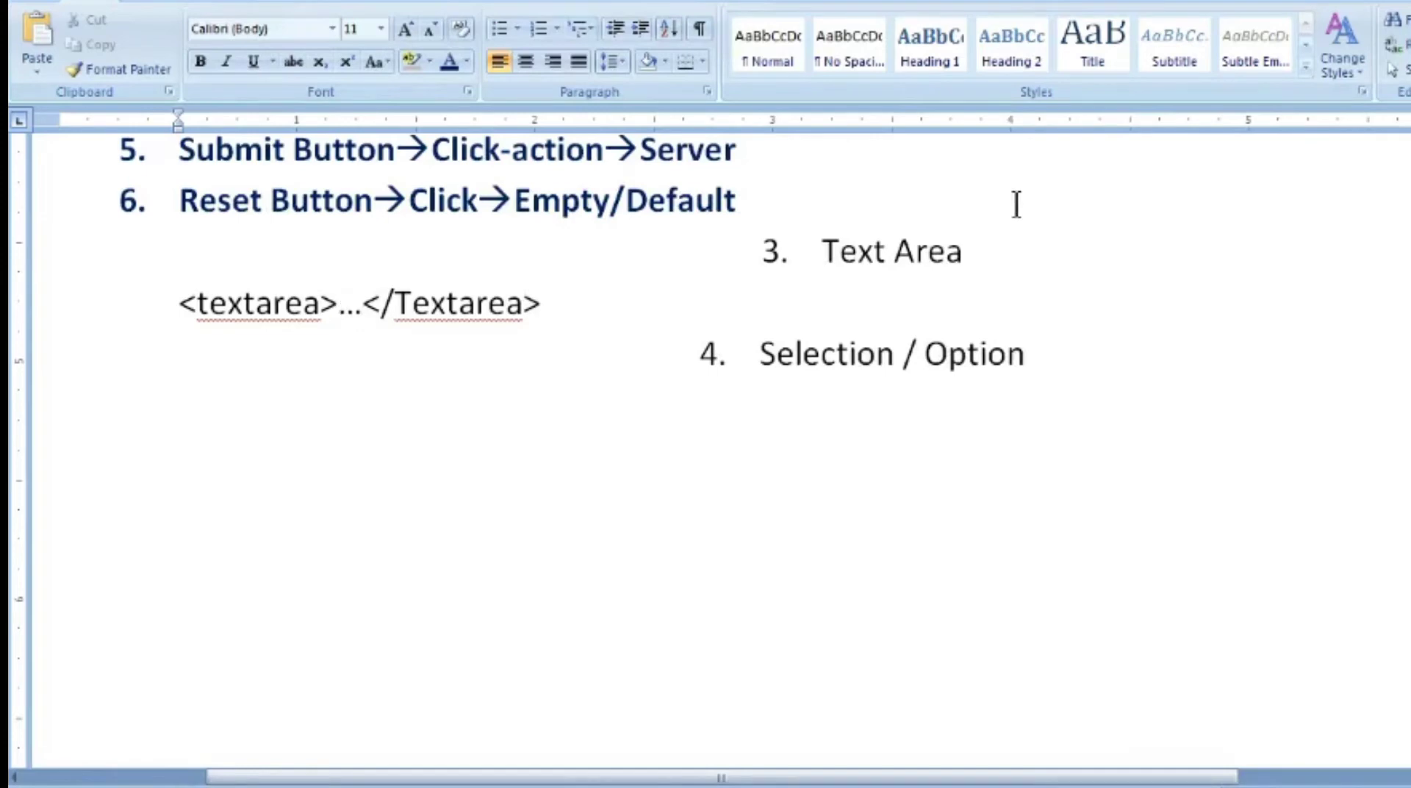
- Add a line below the textarea tags reading "Multiline Textbox→Address/Comm", with a slash between the two uses
key("End")
key("Return")
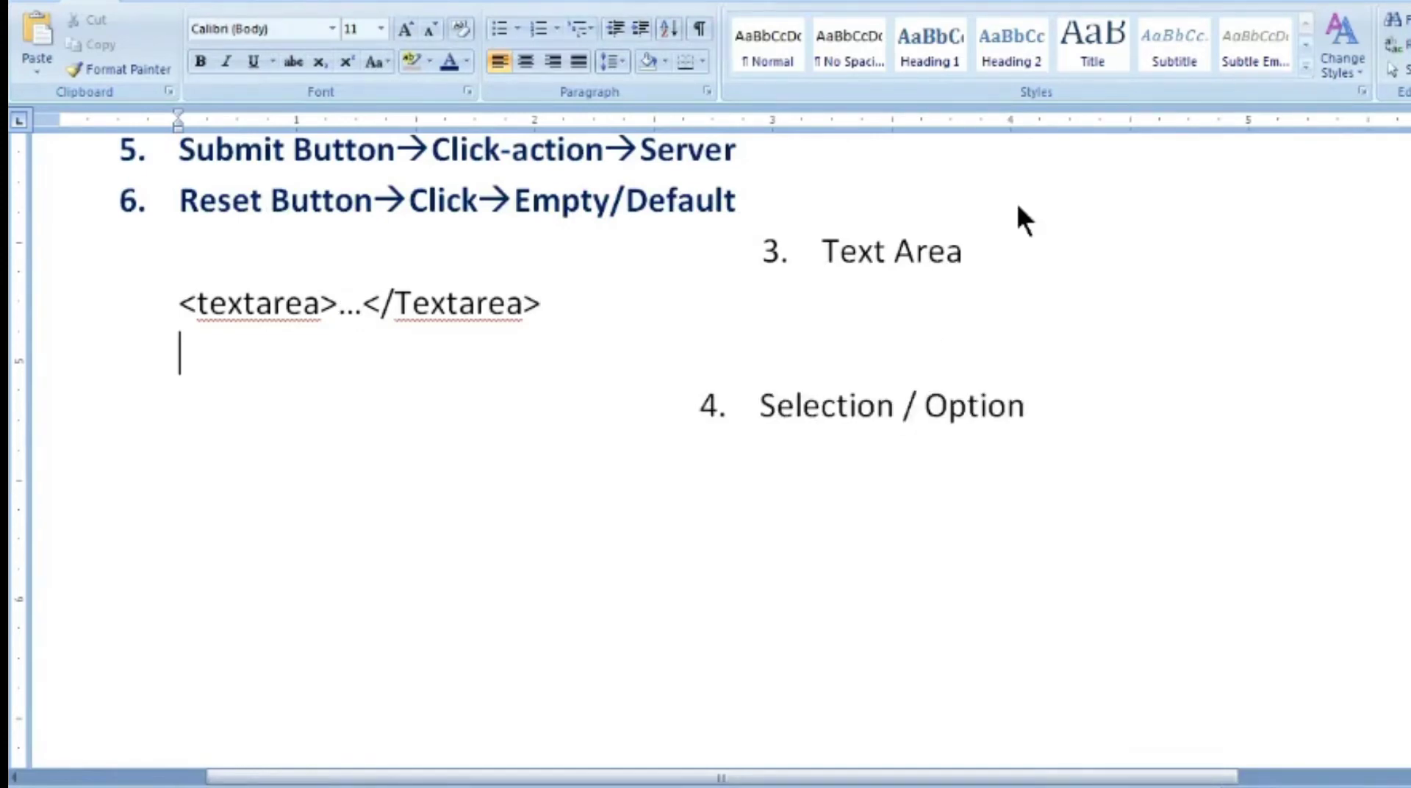
type("Multili")
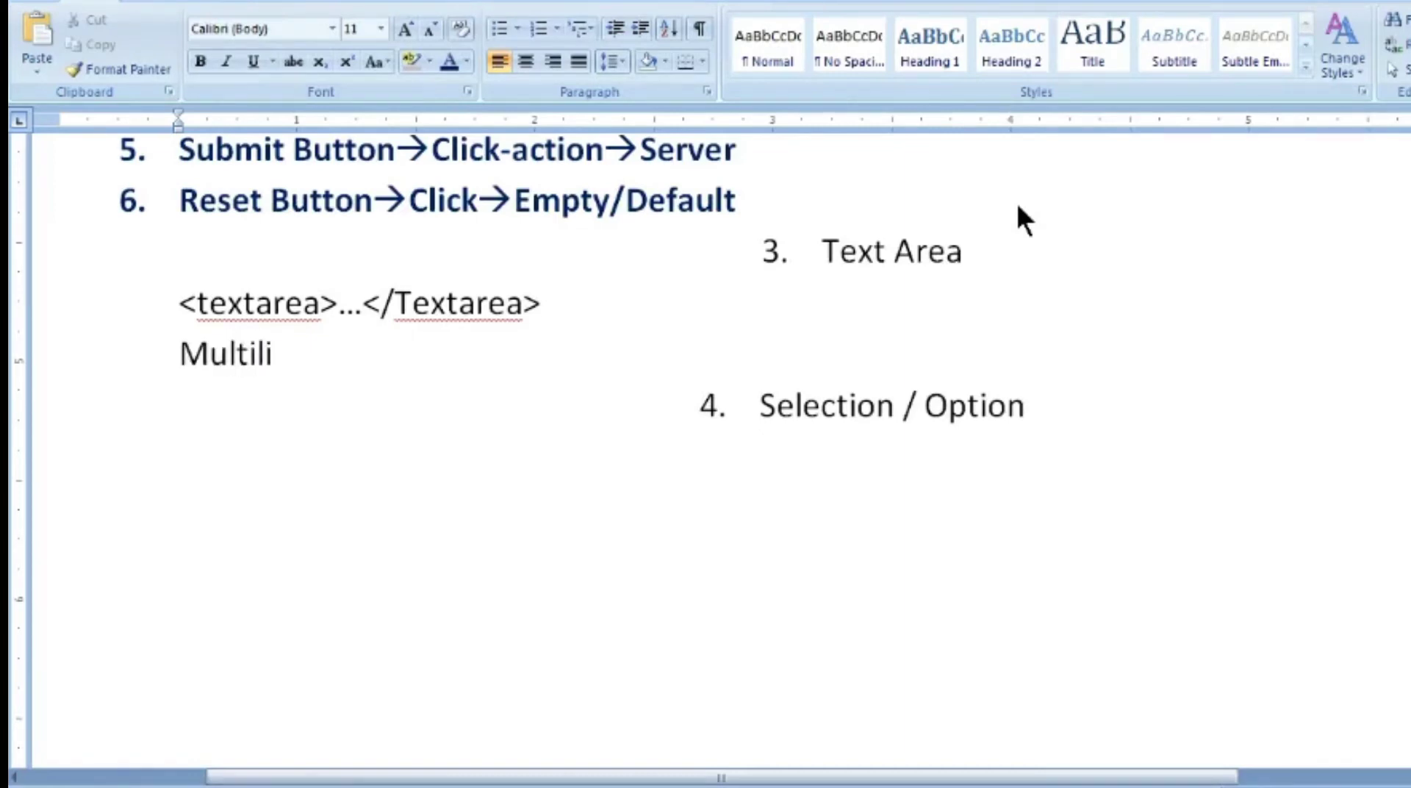
type("ne Tex")
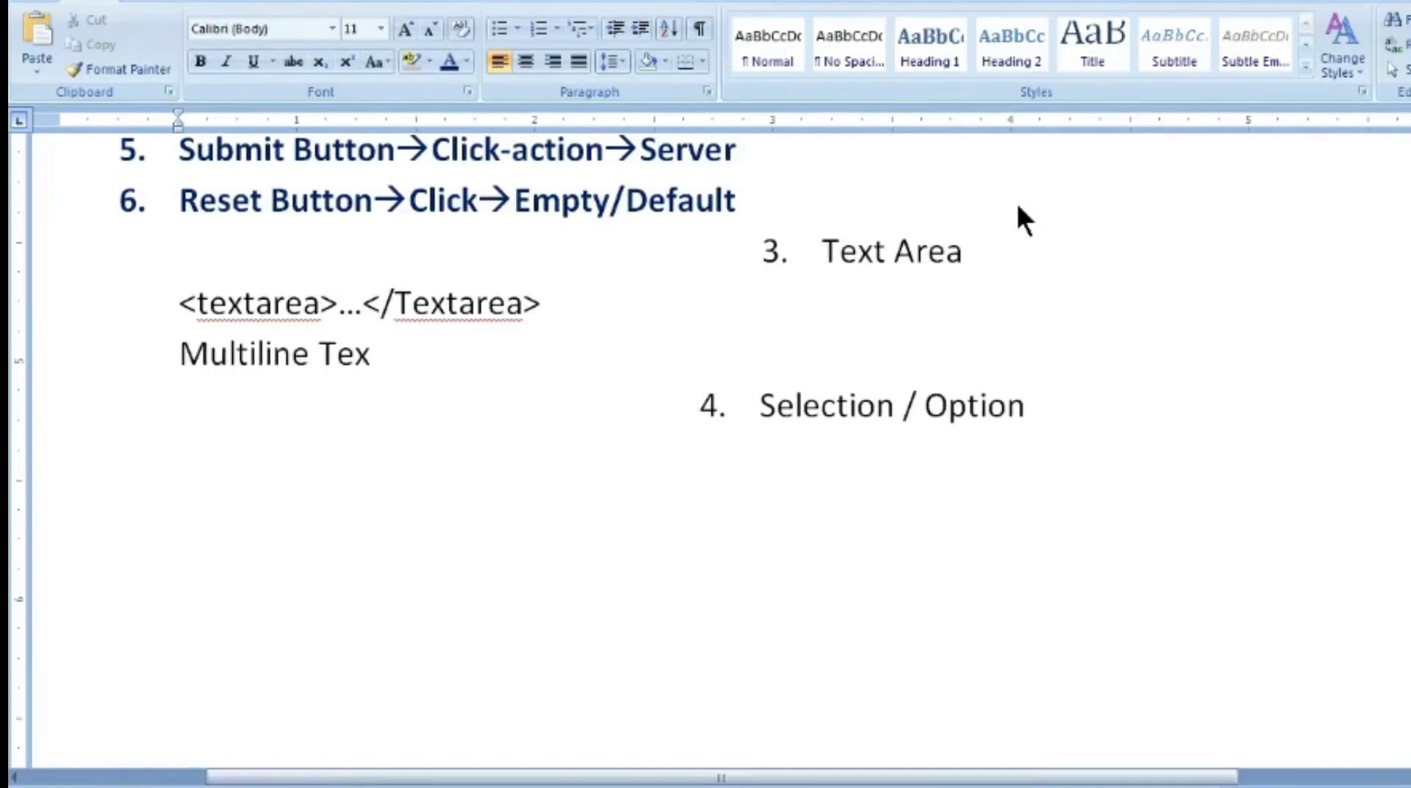
type("tbox")
type("-->")
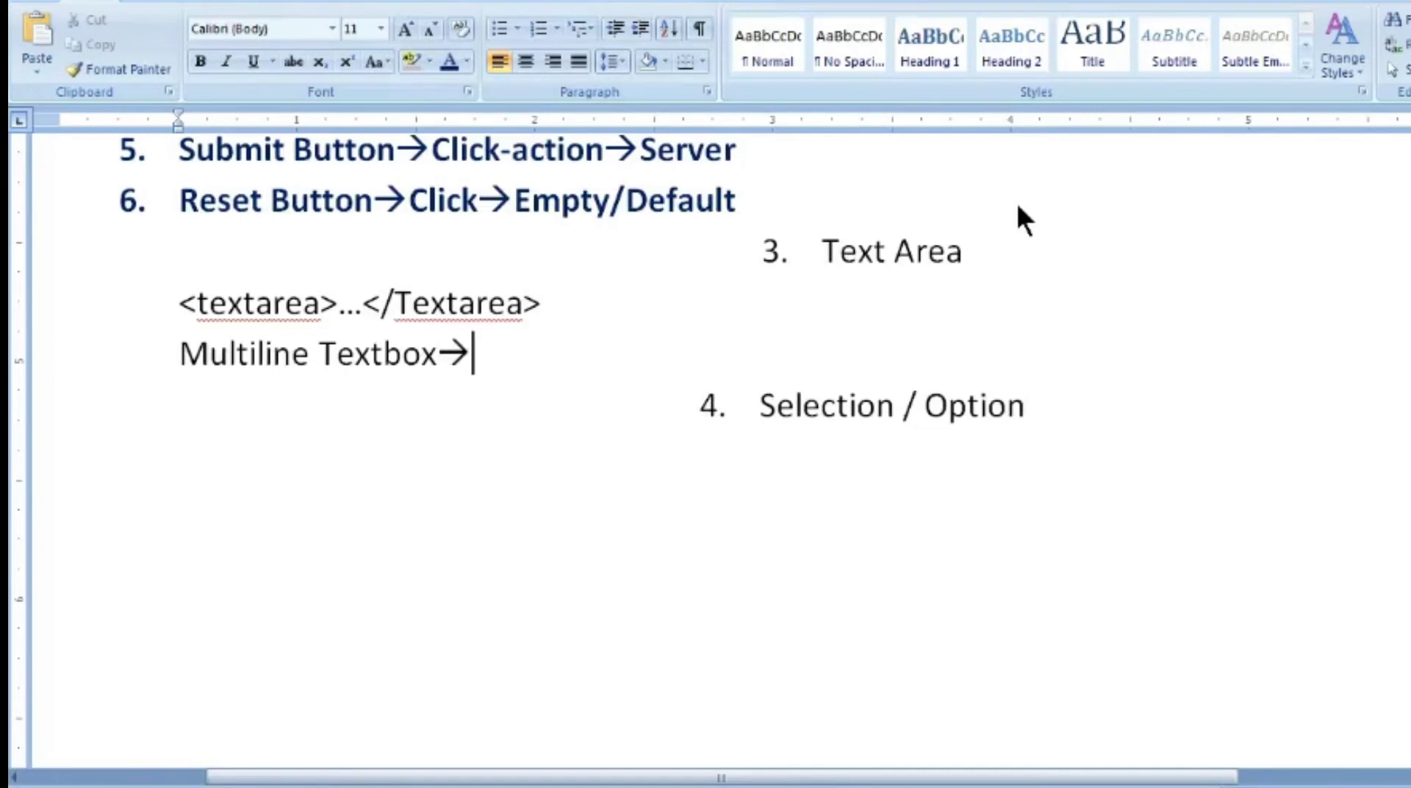
type("Address")
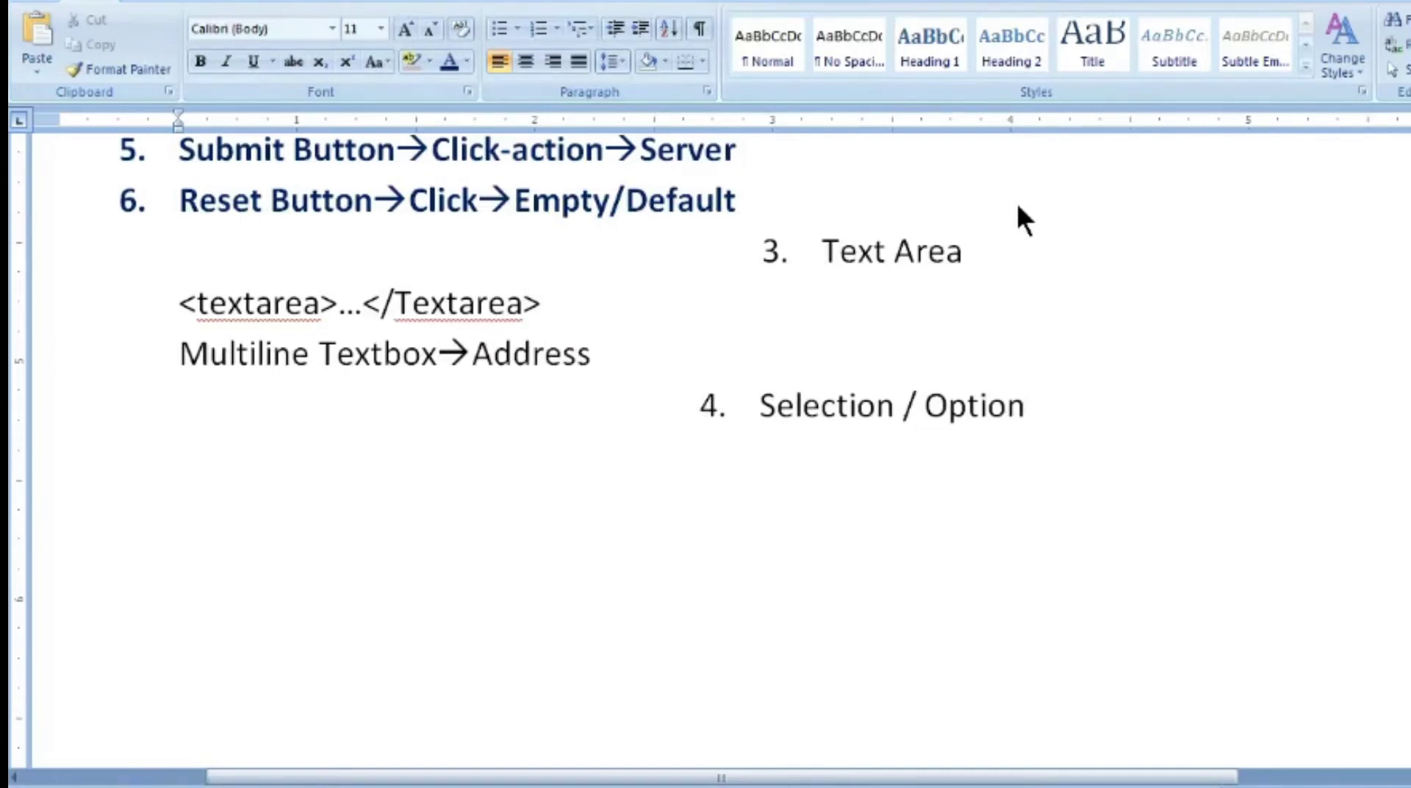
type(".Comm")
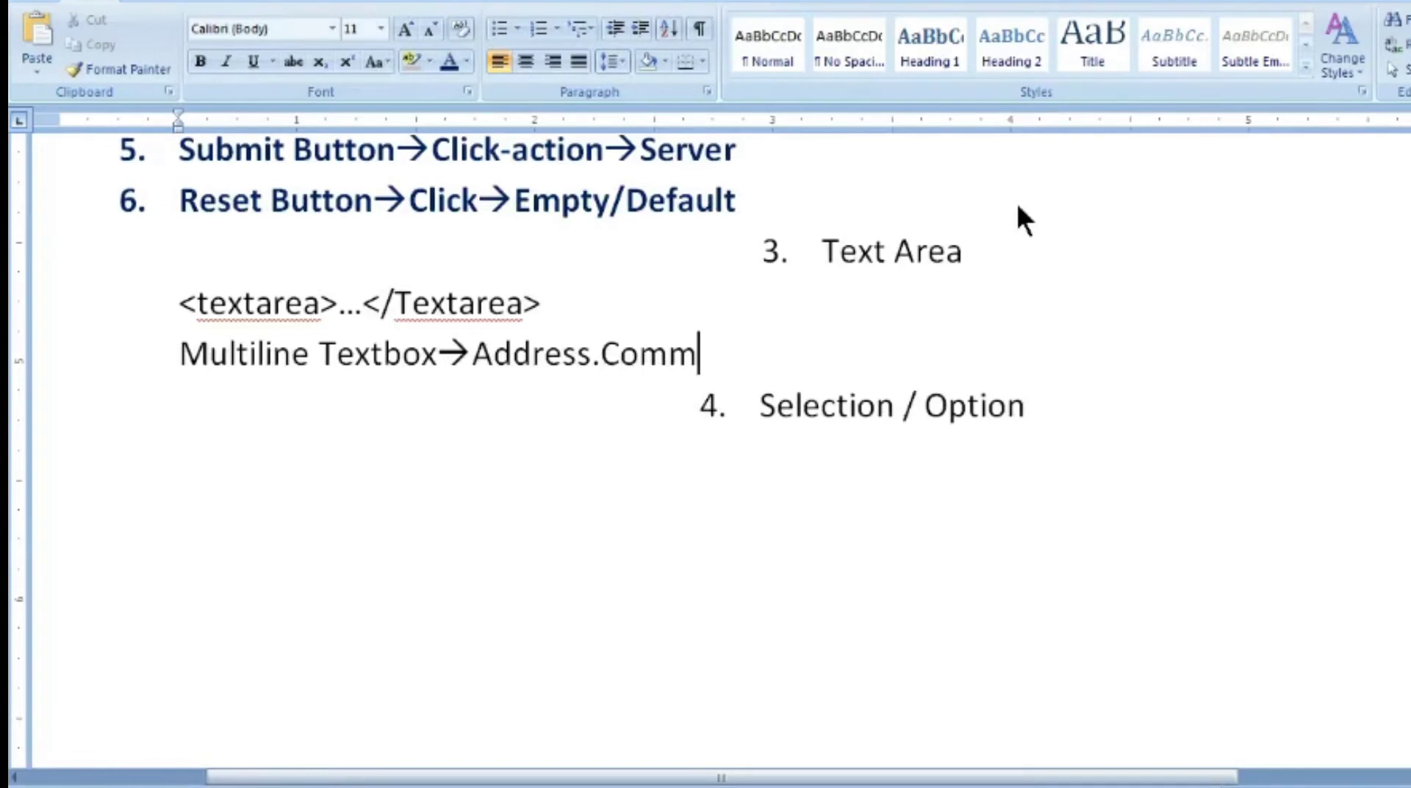
key("Left")
key("Left")
key("BackSpace")
type("/")
key("End")
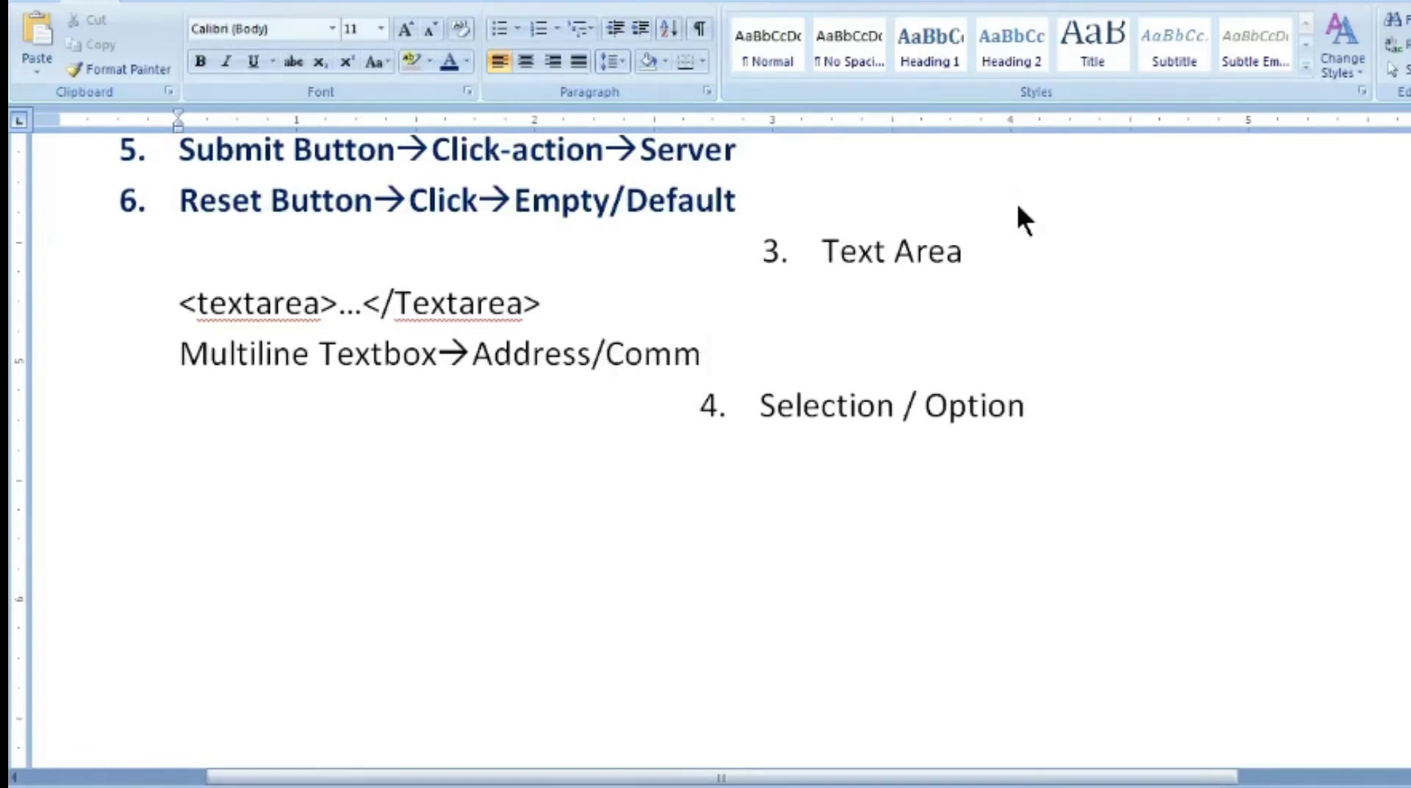
- Extend the Multiline Textbox line with "/Long Dec./Feedback"
type("Long ")
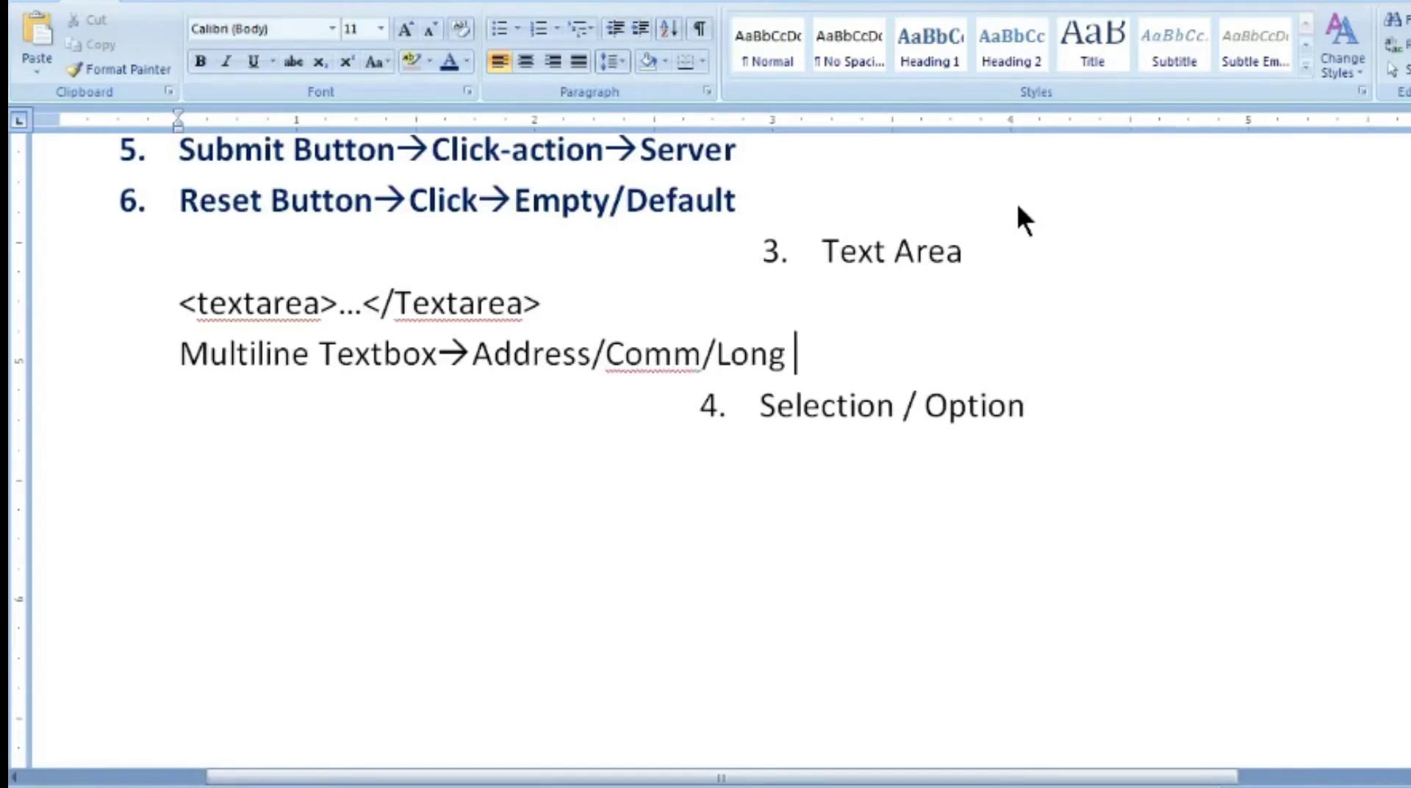
type("Dec")
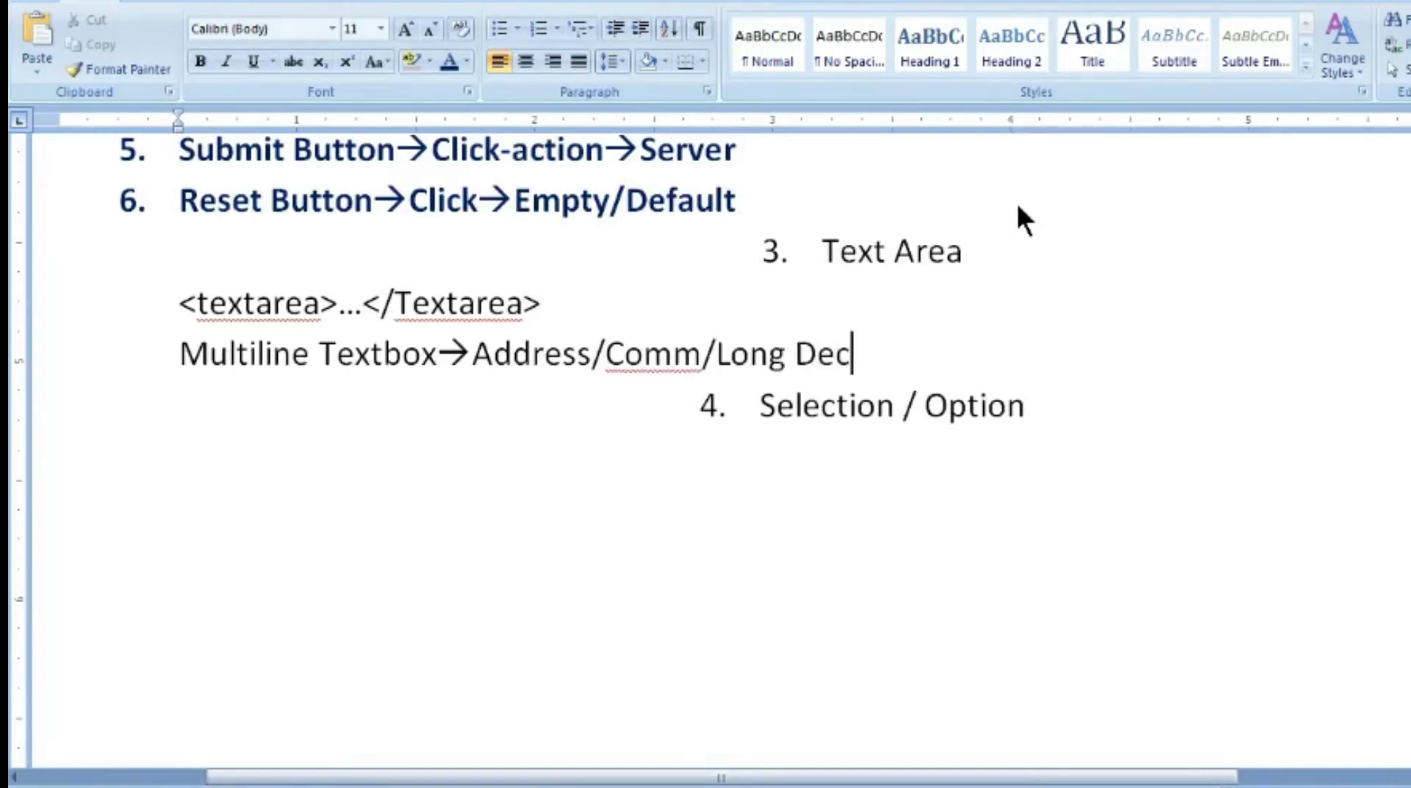
type("./Fe")
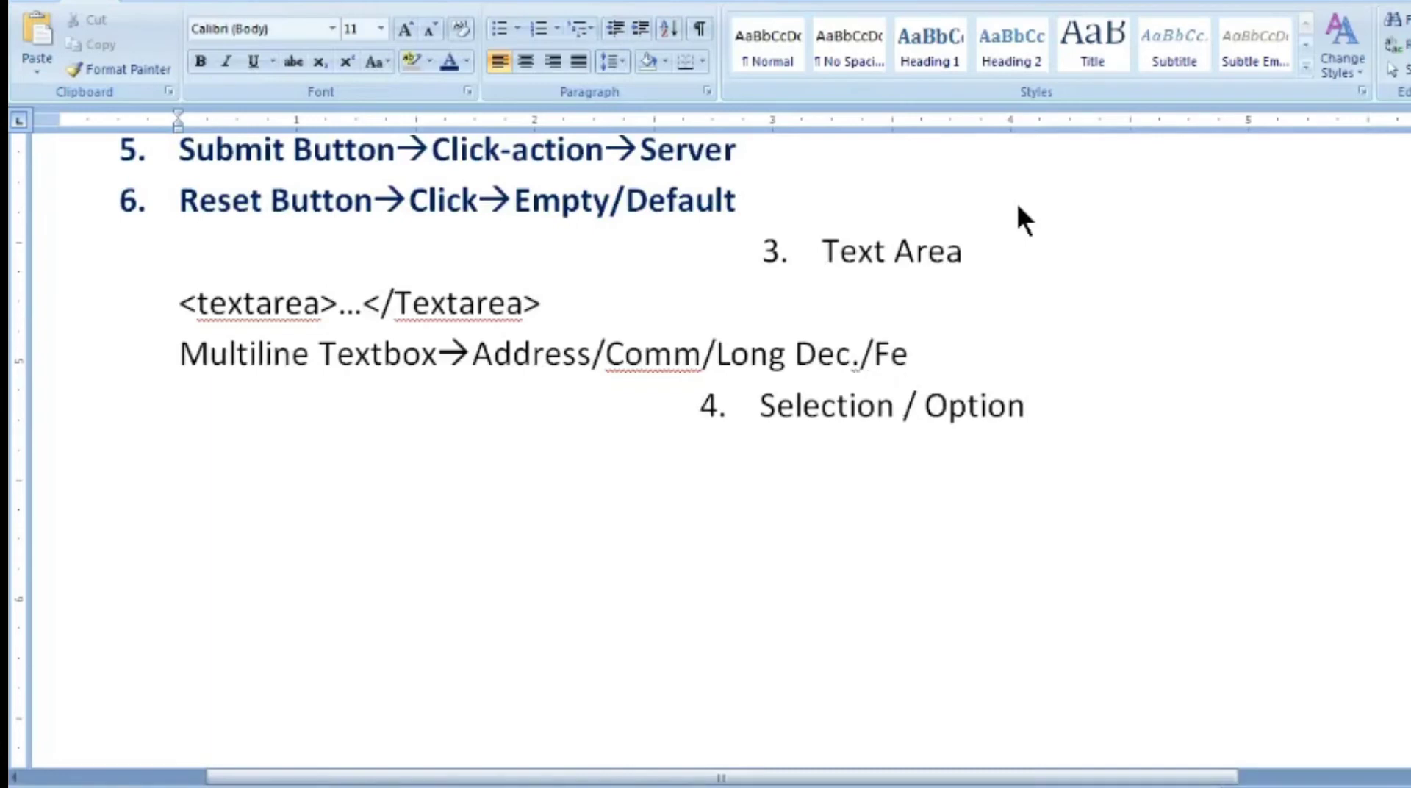
key("BackSpace")
type("eedv")
key("BackSpace")
type("back")
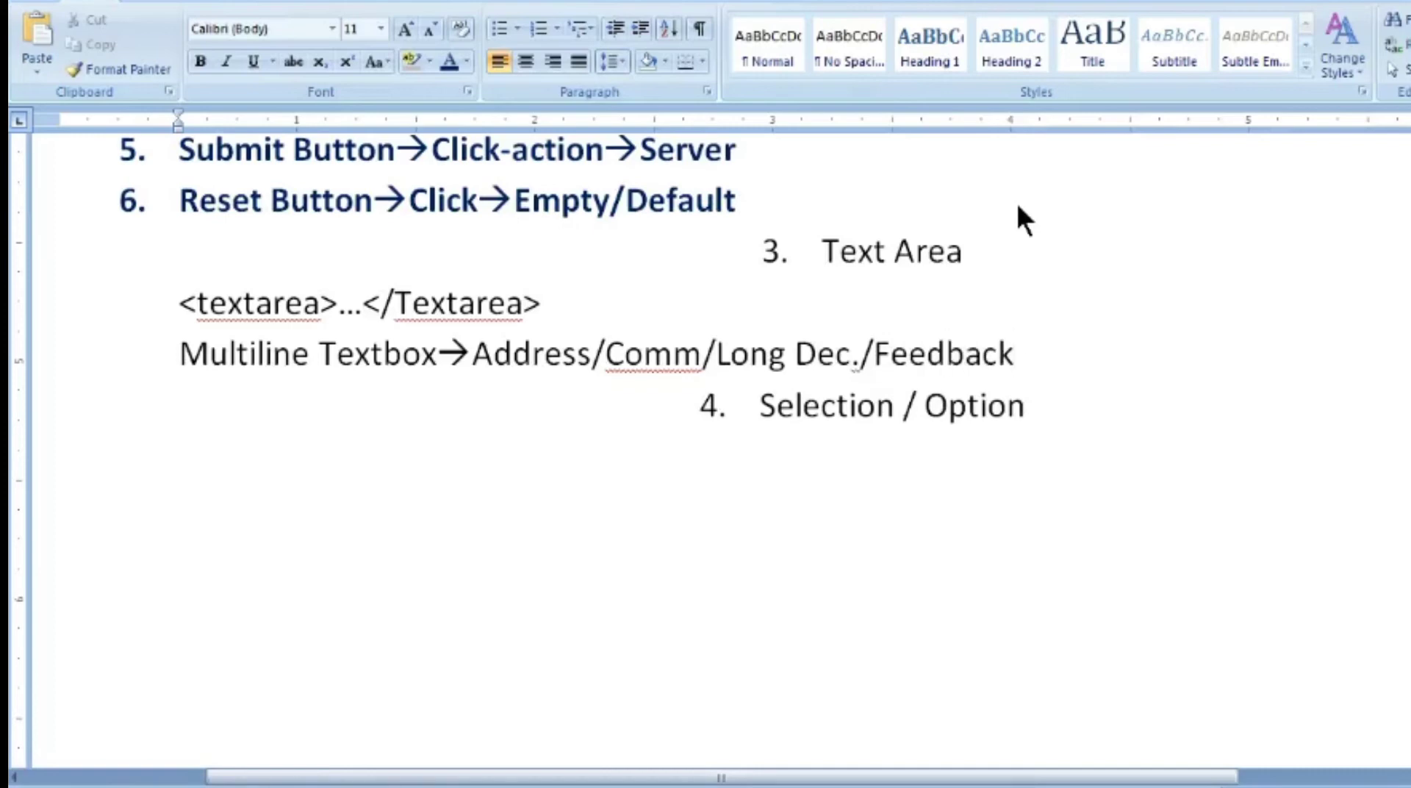
- Add three separate lines under the Multiline Textbox line reading "Arri 2", "Rows" and "cols"
key("Return")
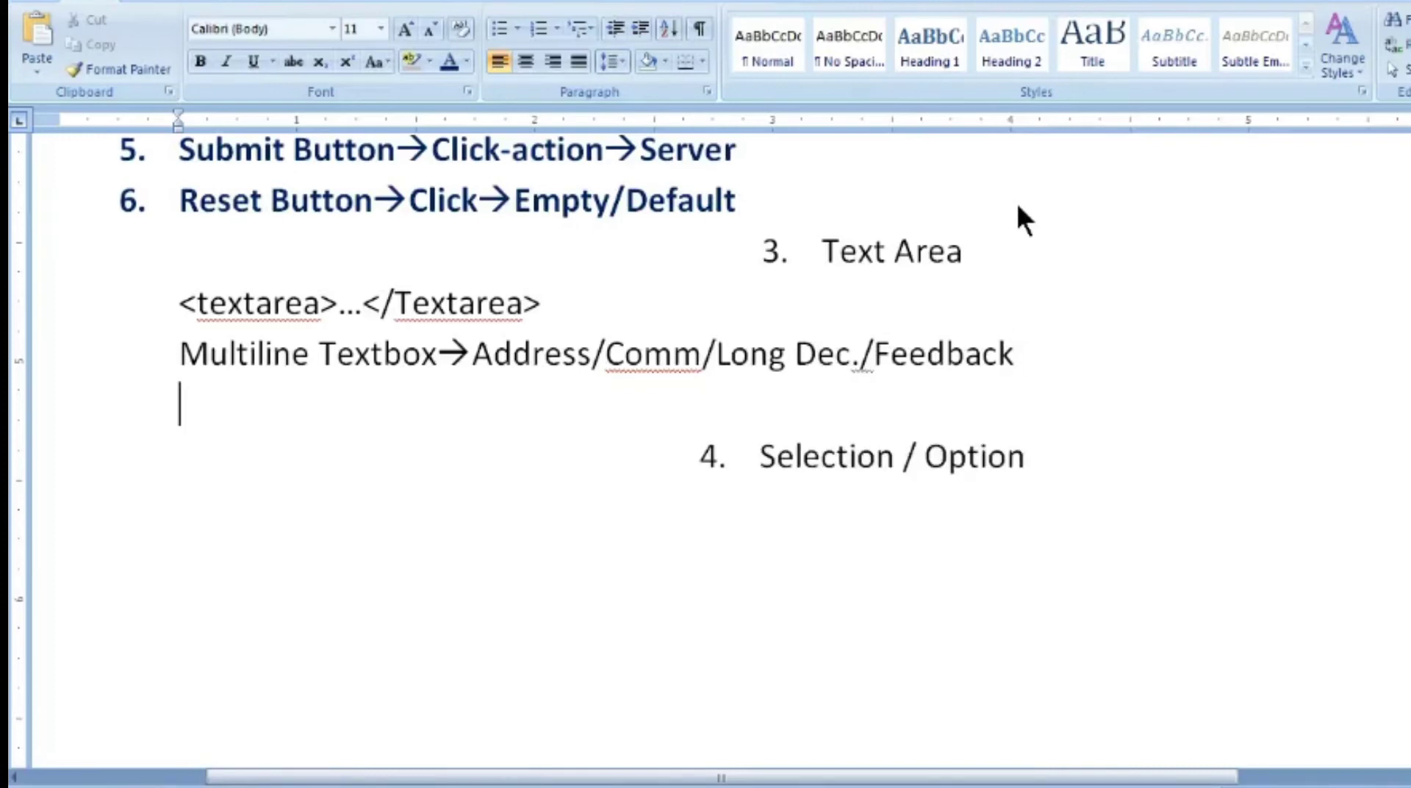
type("Arr")
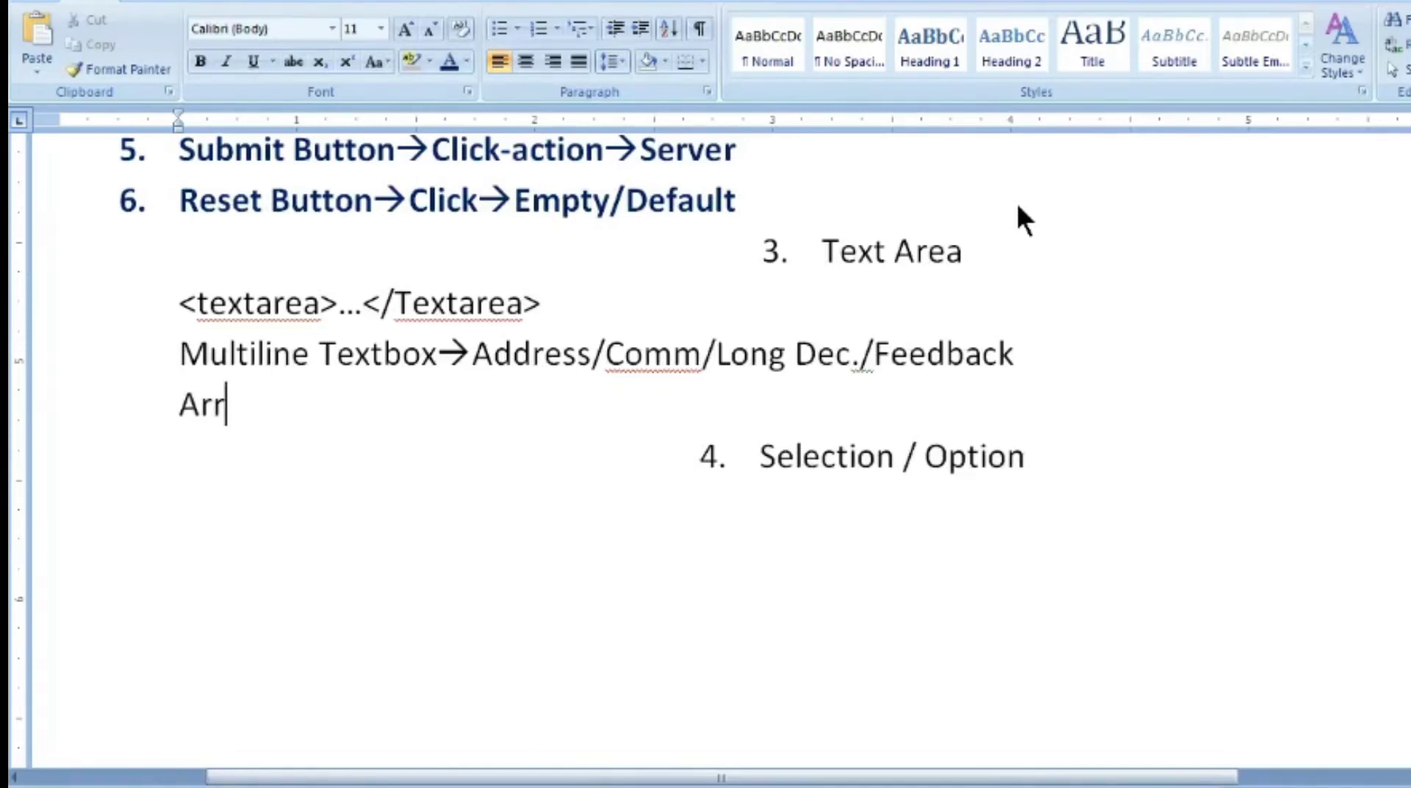
type("ei 2")
key("Return")
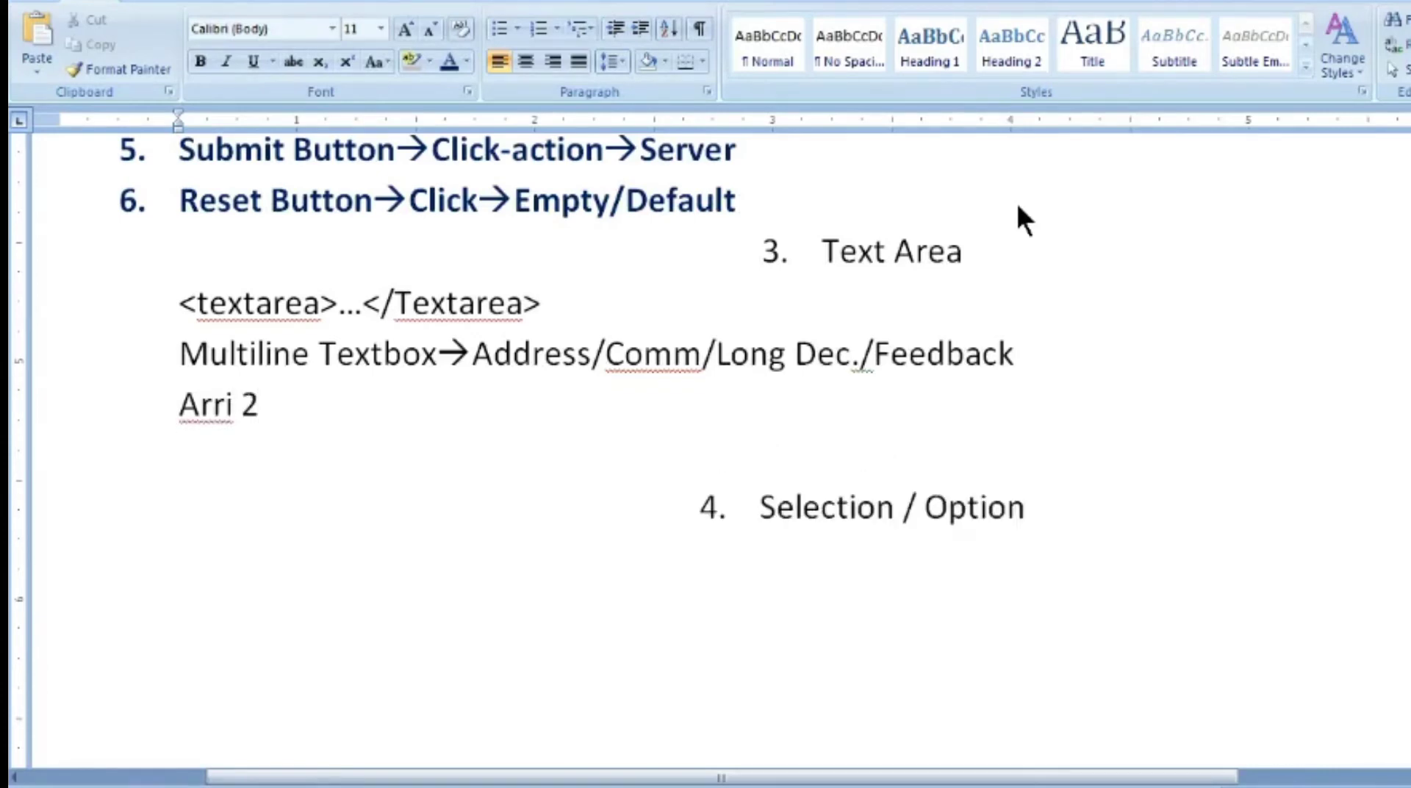
type("rows")
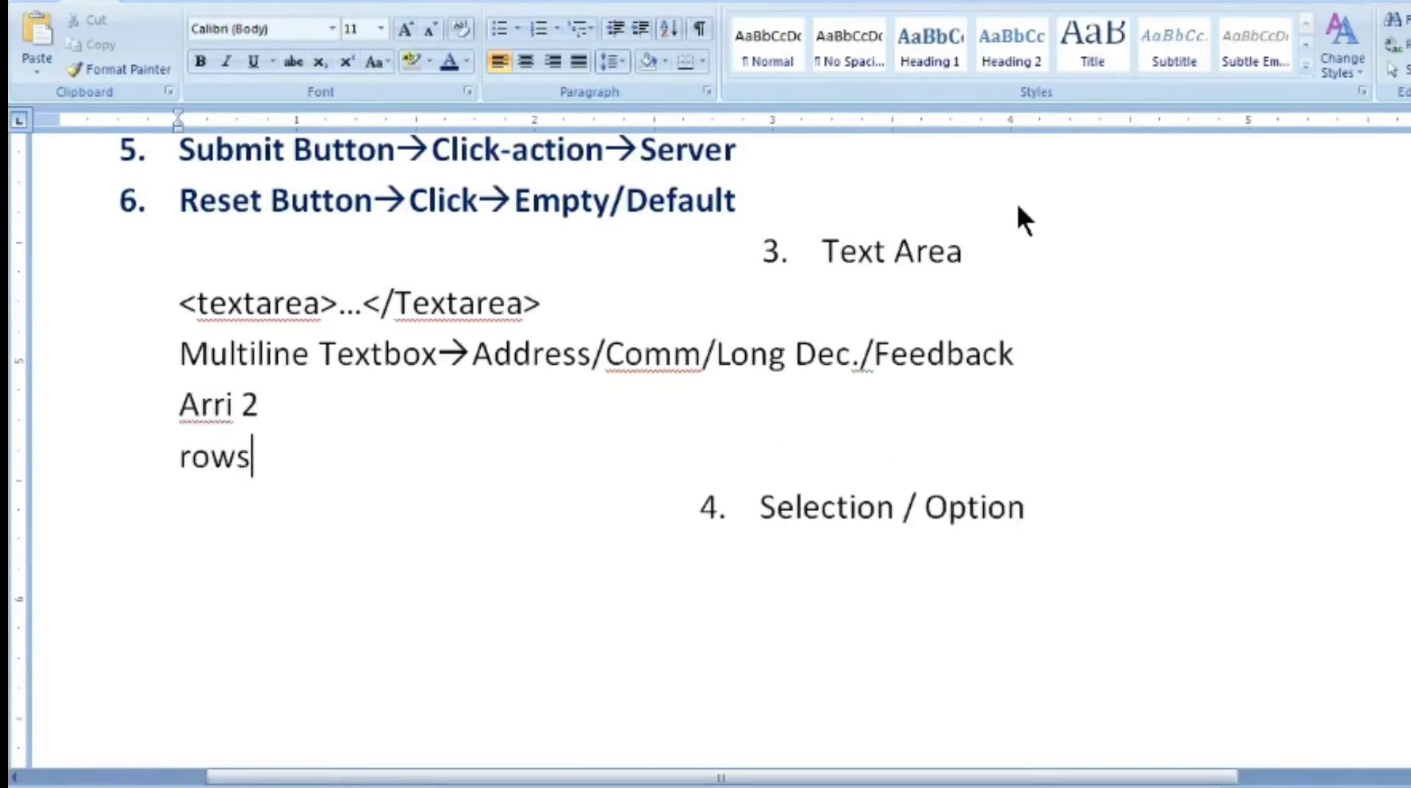
key("Return")
key("ctrl+shift+n")
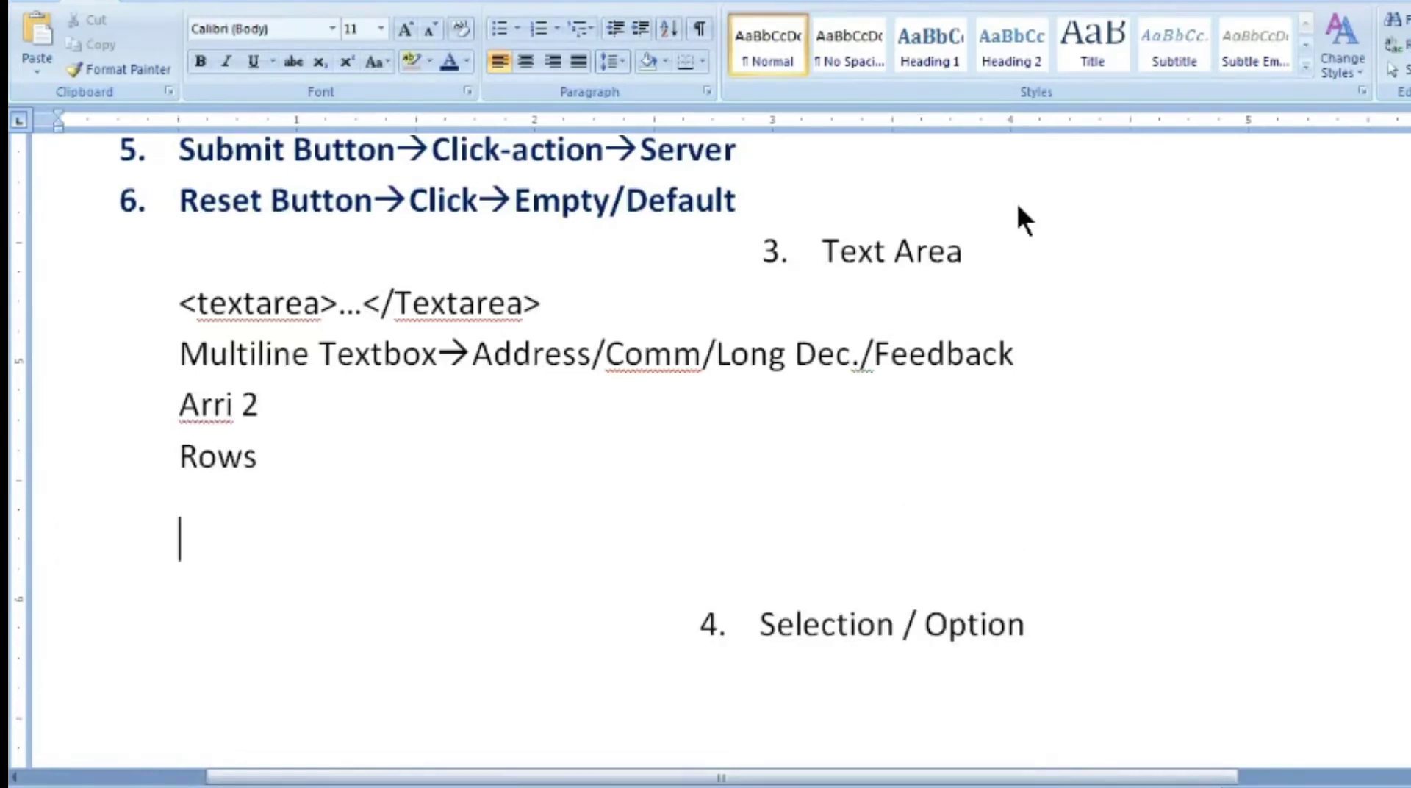
key("BackSpace")
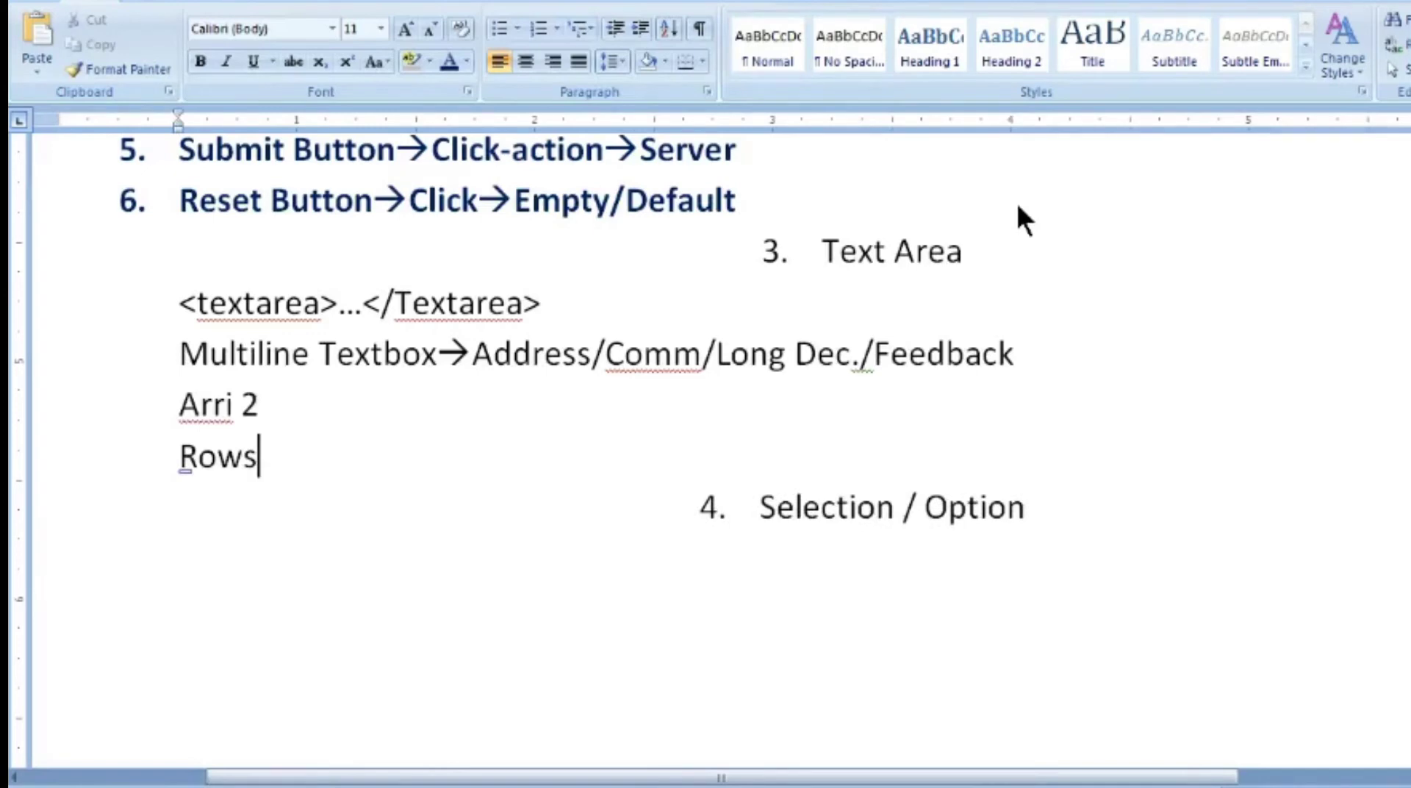
key("Return")
type("cols")
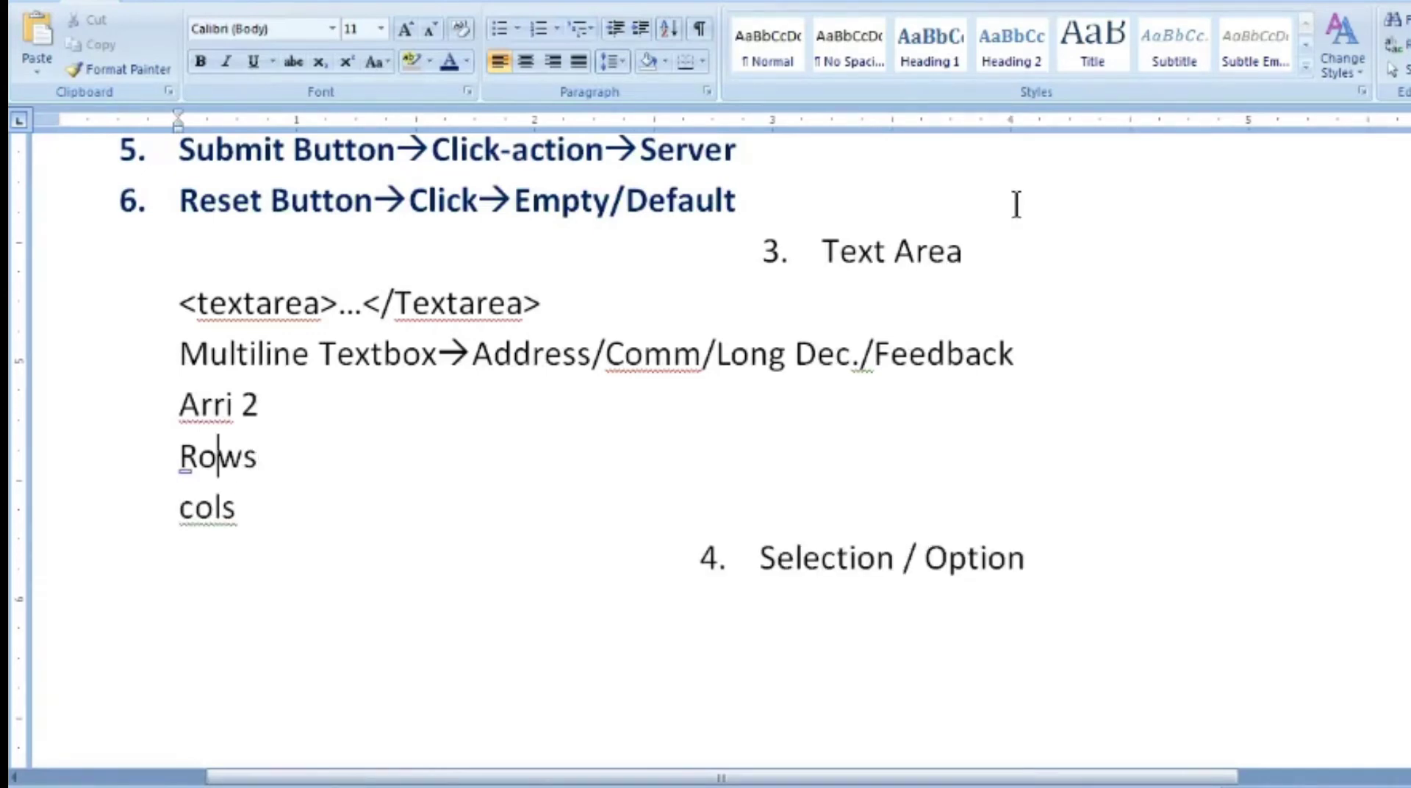
- Turn the Rows and cols lines into indented numbered items 1 and 2 under "Arri 2"
key("Left")
key("Left")
key("Tab")
type("1.")
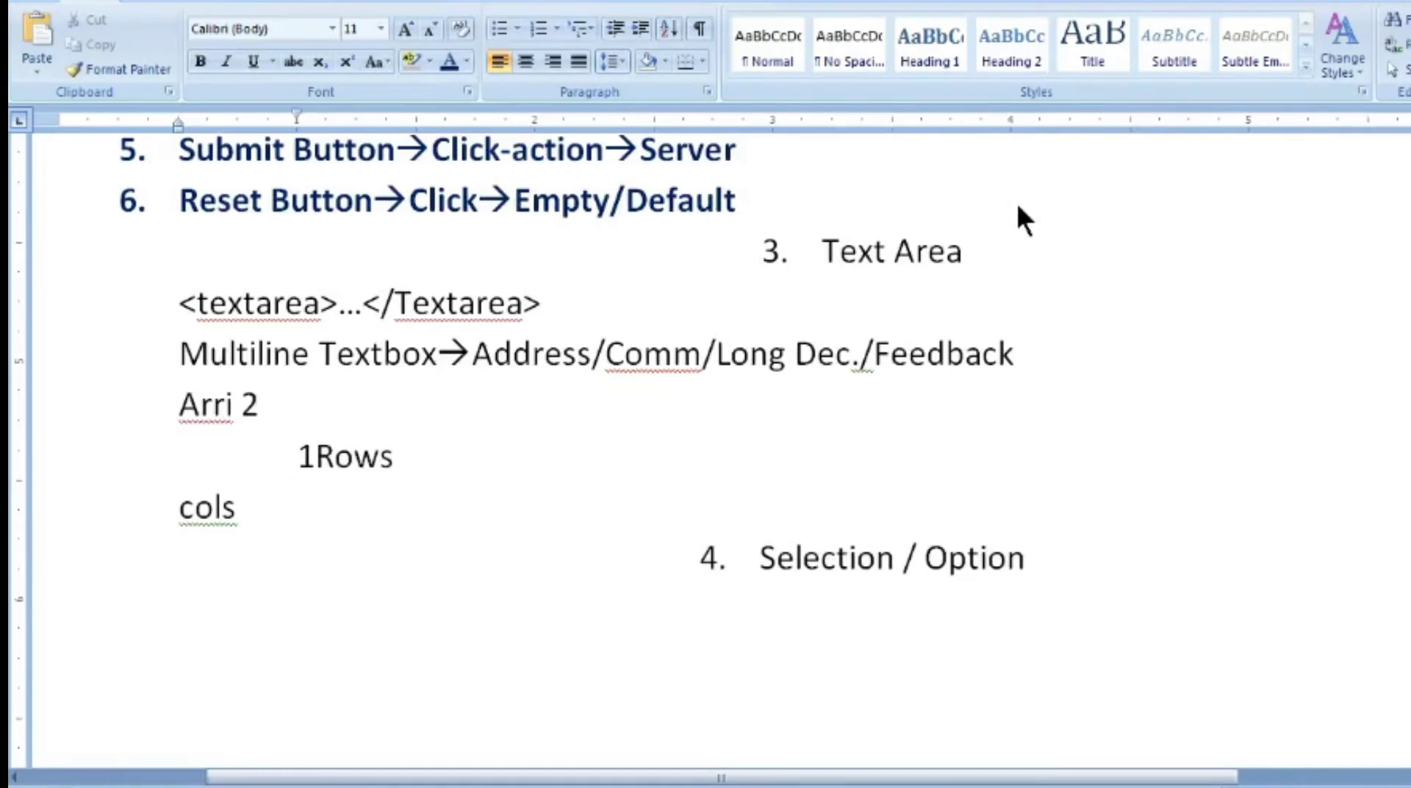
key("space")
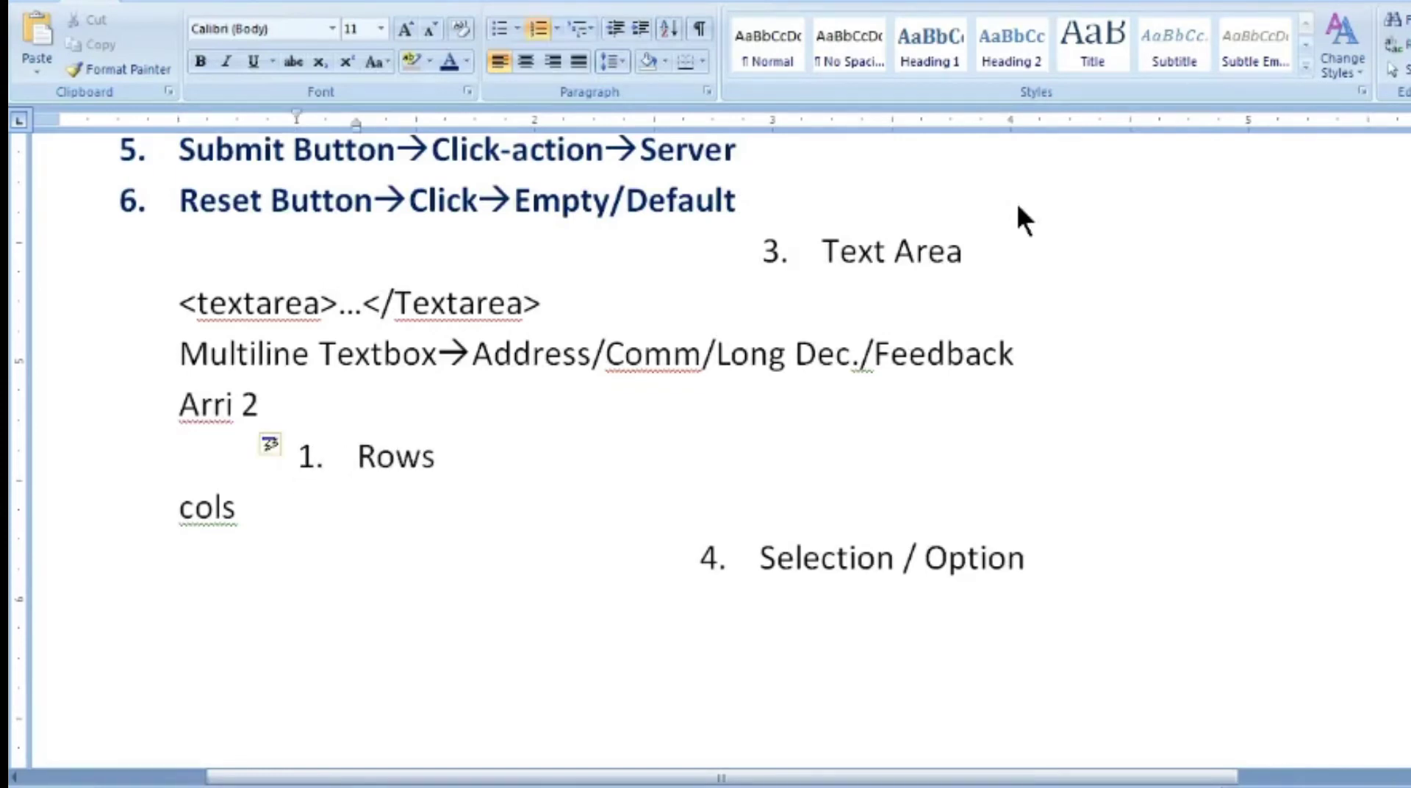
key("Down")
key("Left")
key("Left")
key("Left")
key("Left")
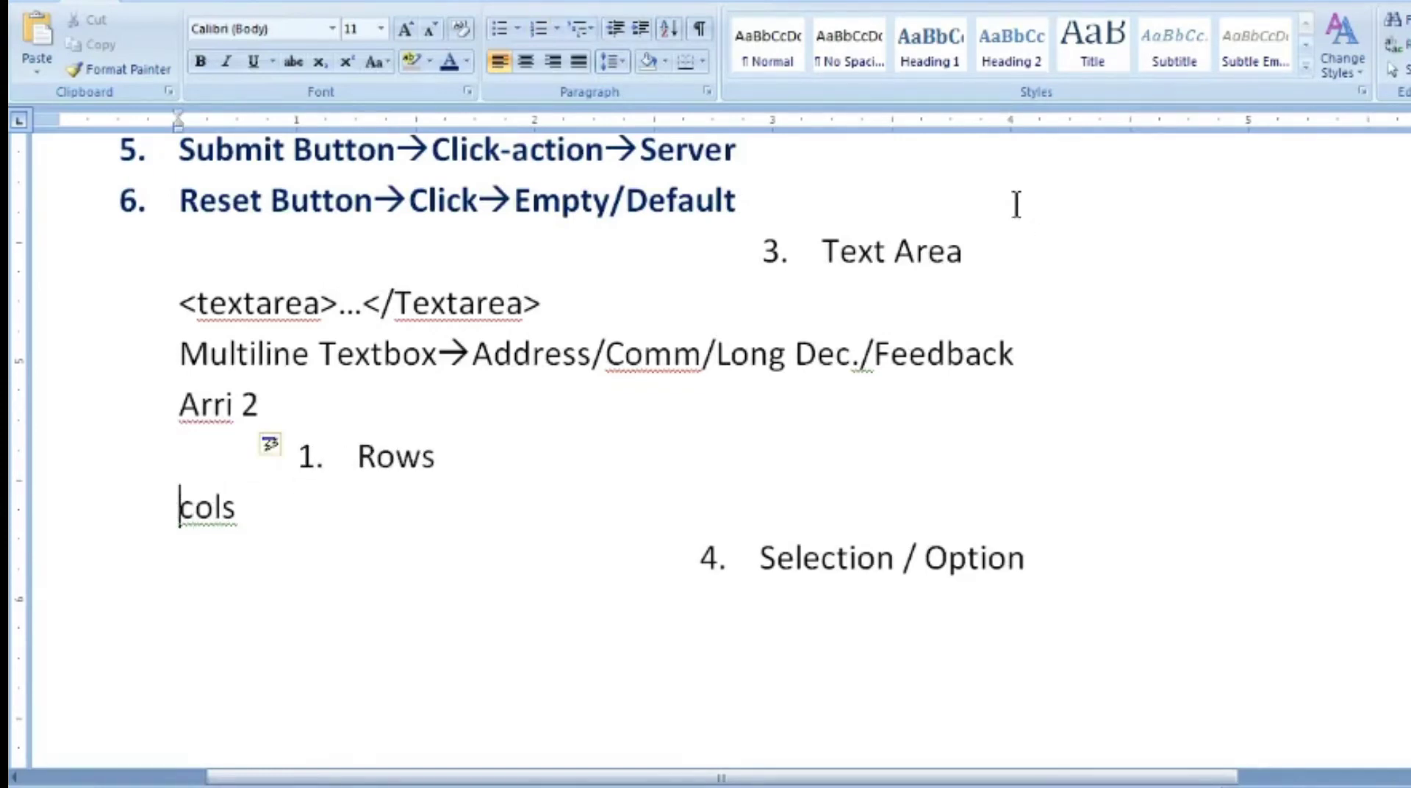
key("Tab")
type("2.")
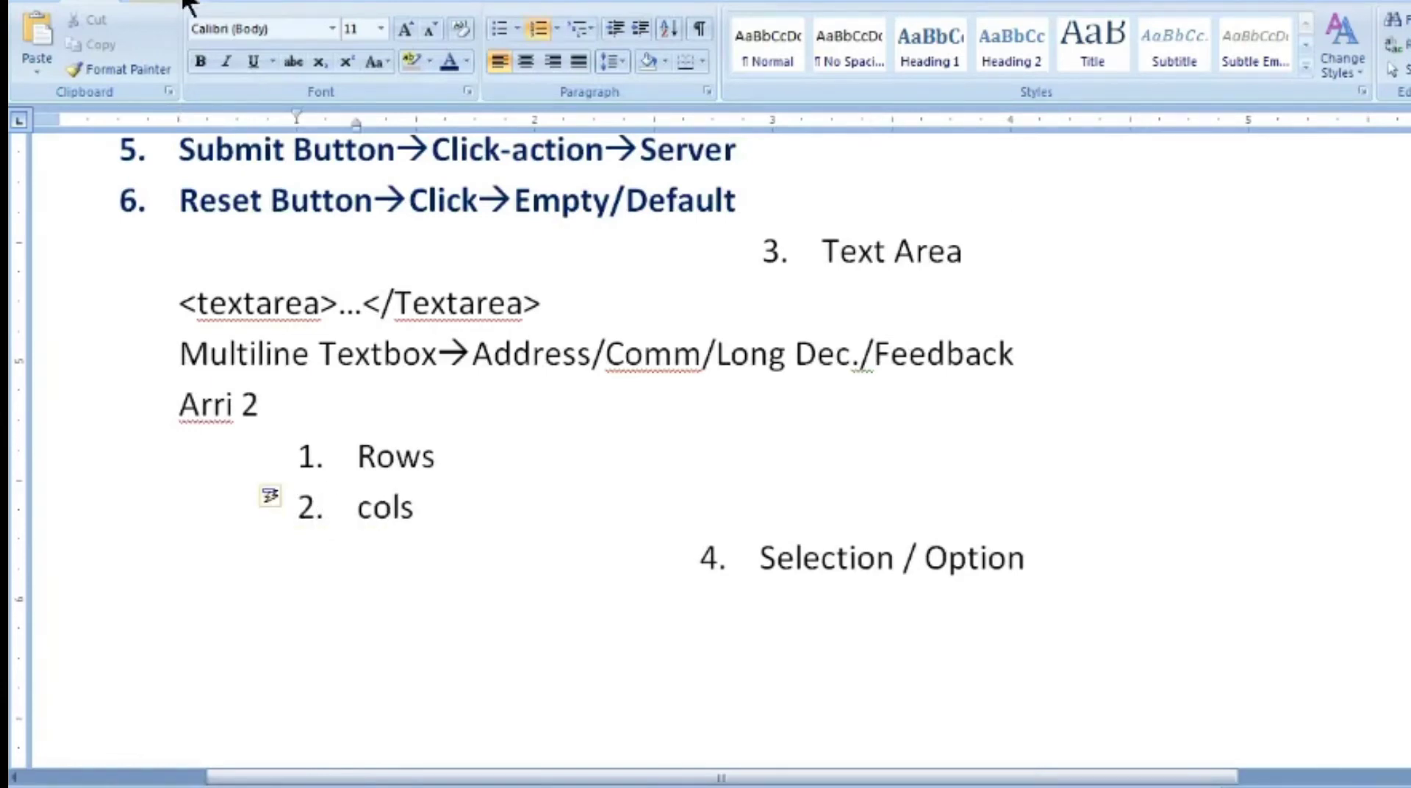
- Draw a horizontal line shape beside the Rows item, about 1.2 inches long
left_click(159, 3)
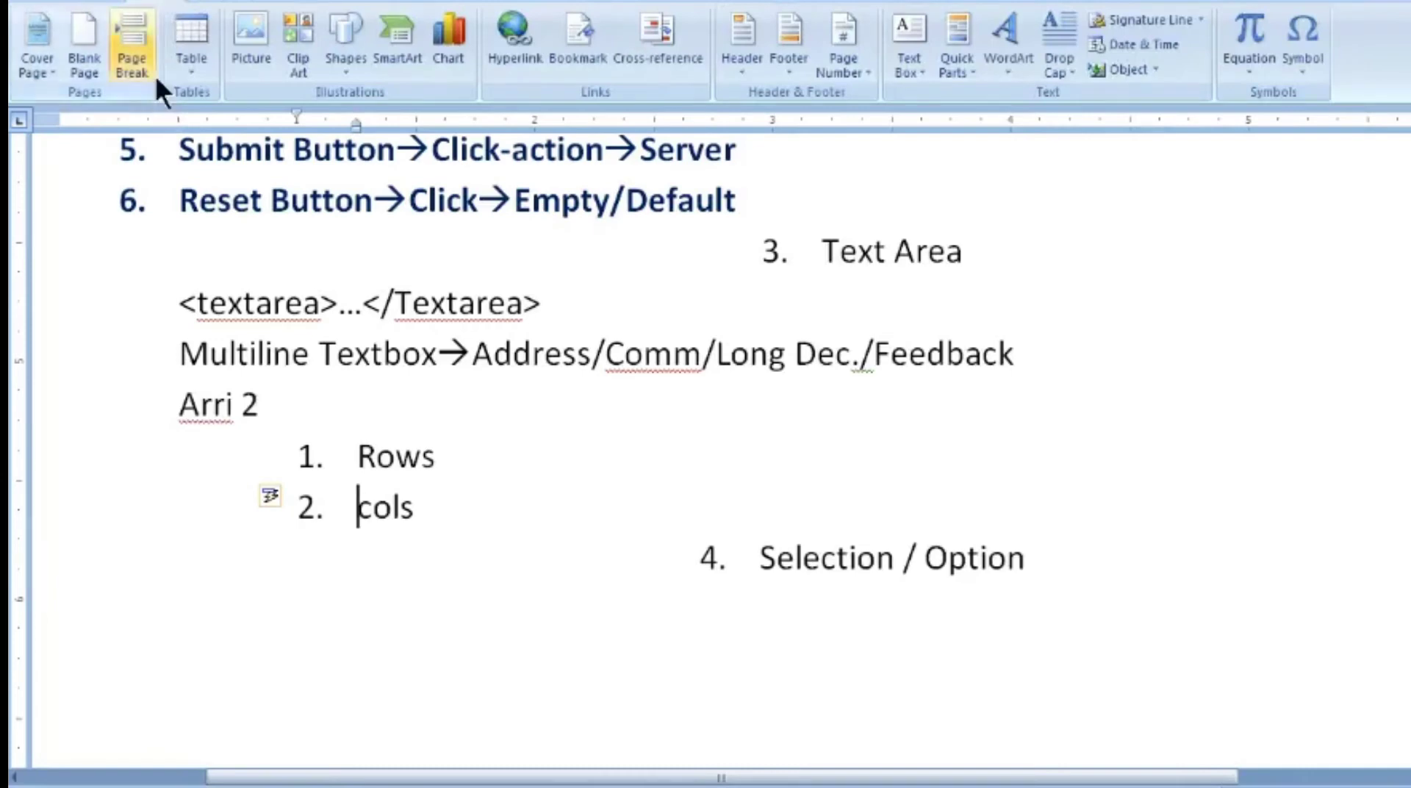
left_click(347, 73)
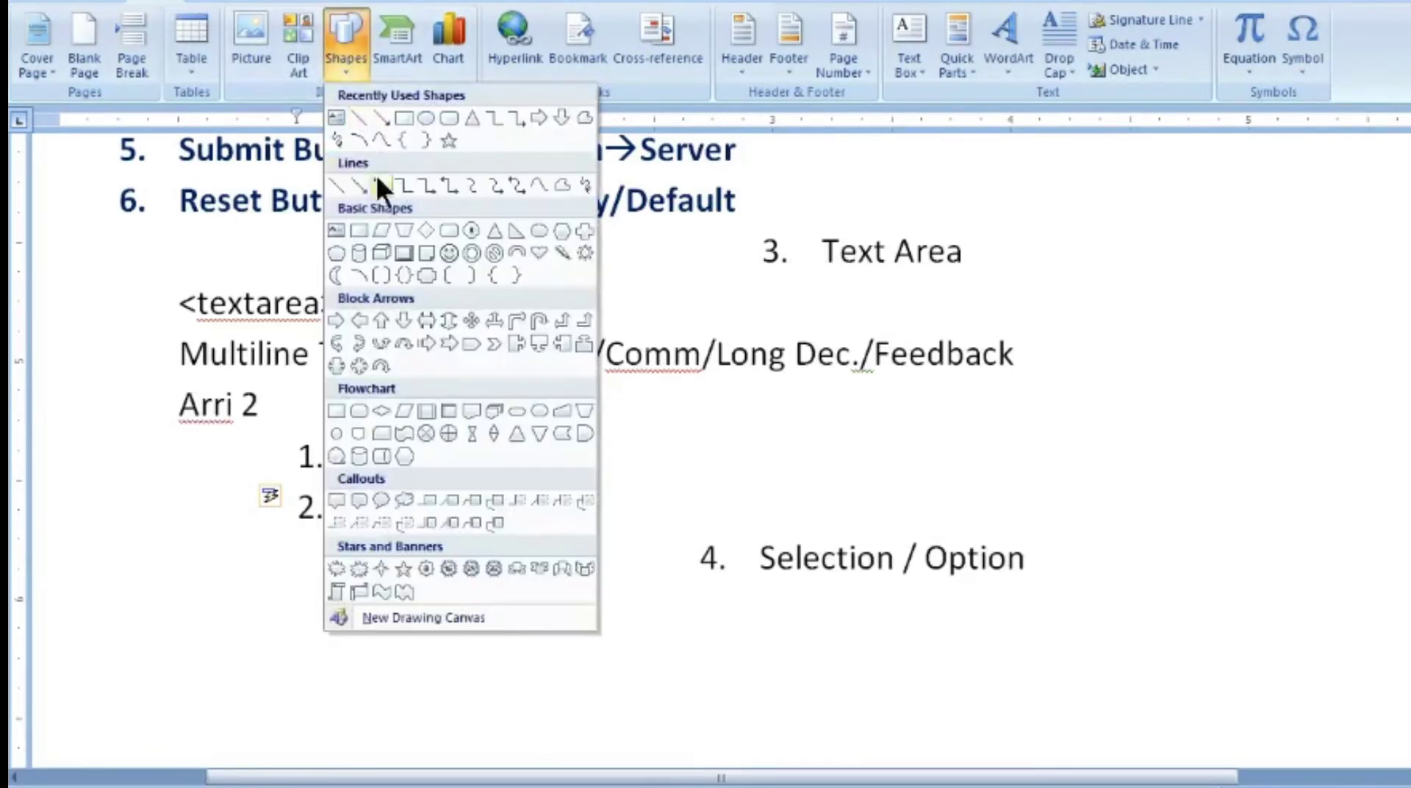
left_click(332, 183)
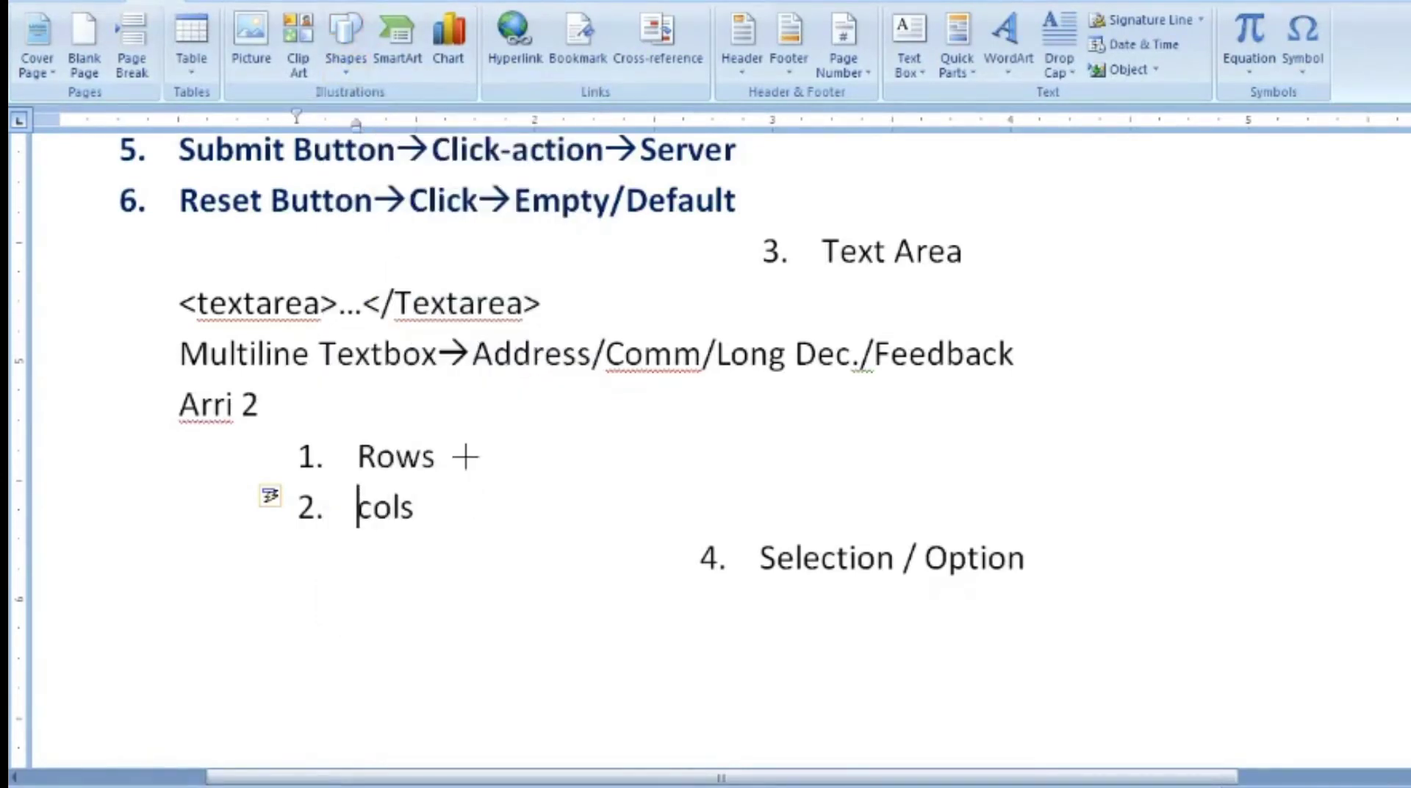
left_click_drag(471, 457, 757, 457)
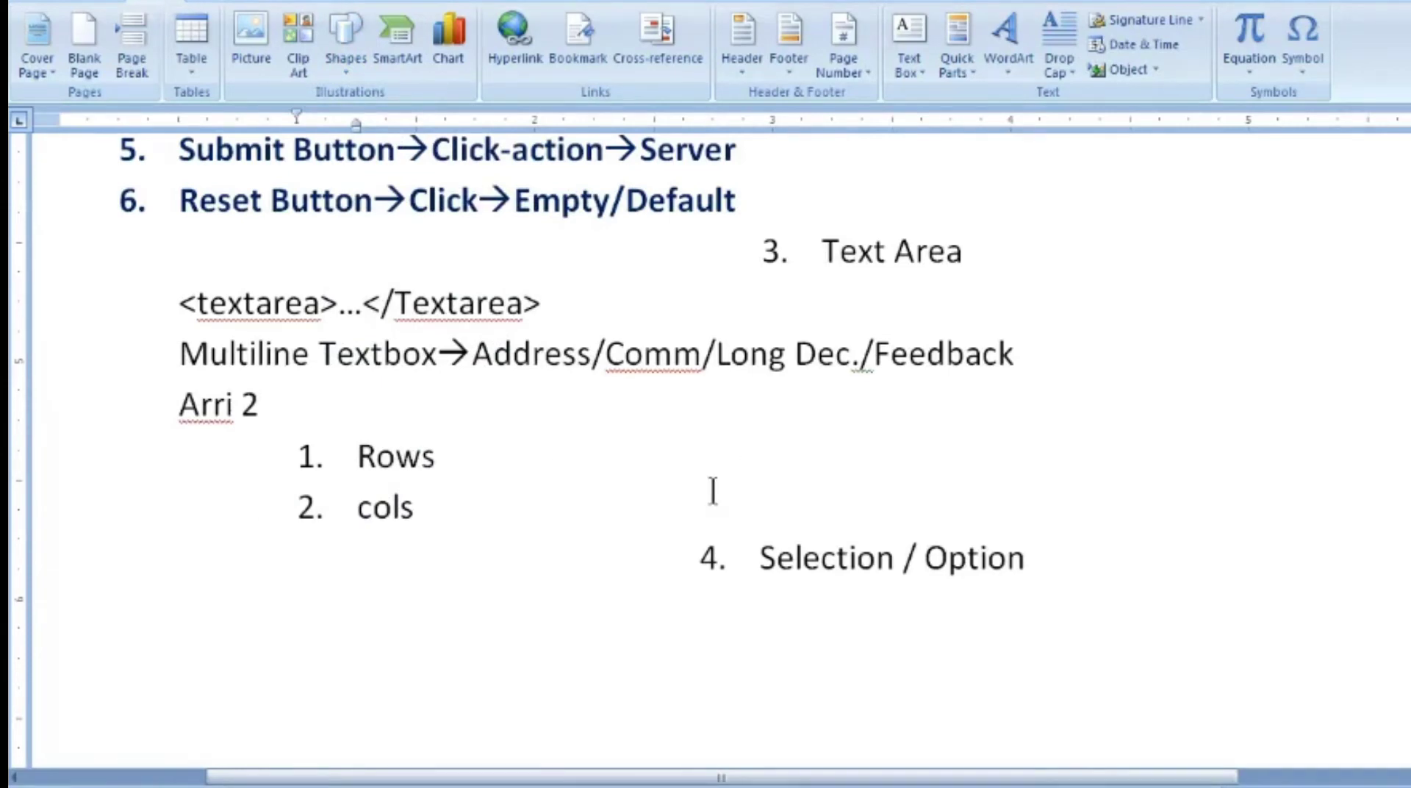
left_click(524, 506)
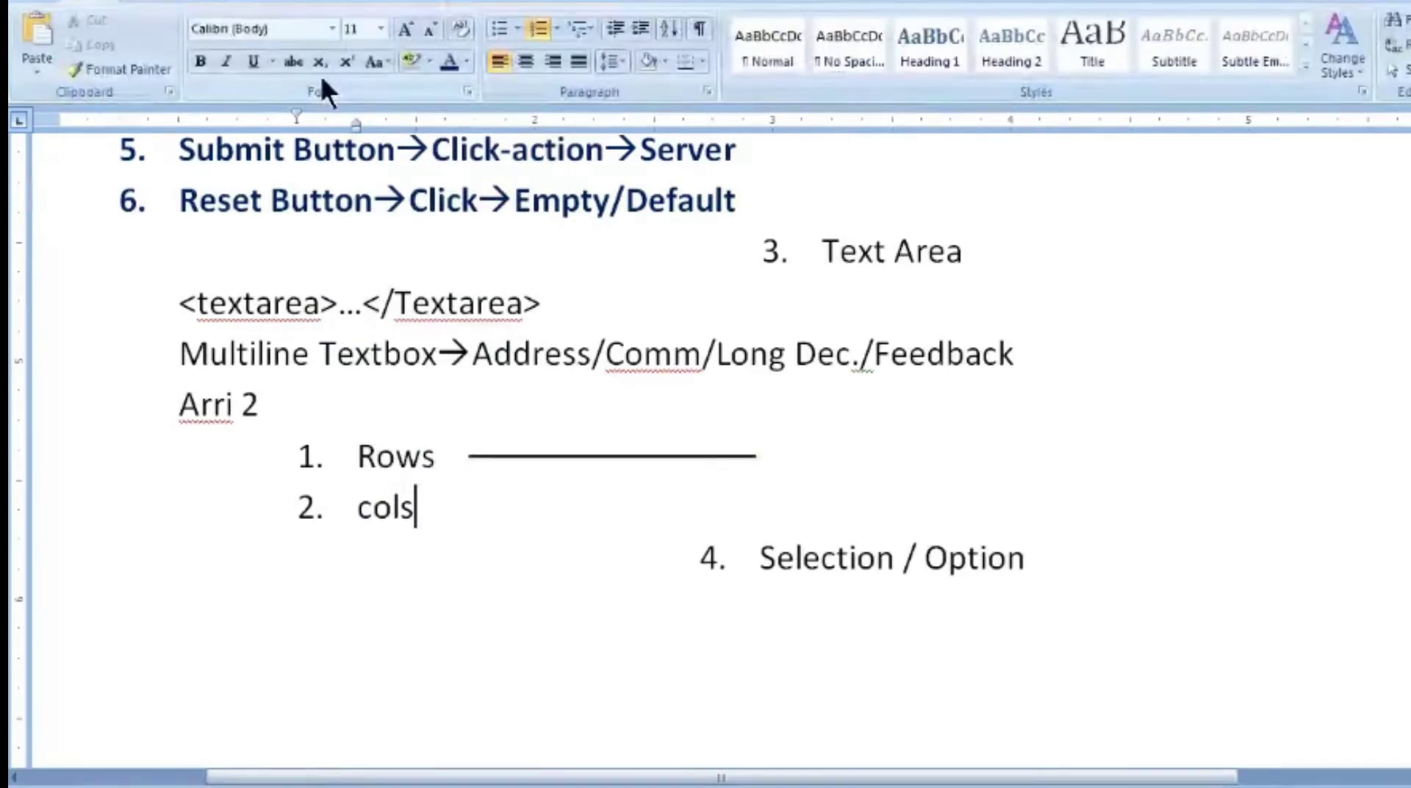
- Draw a short, nearly vertical line shape beside the cols item, beneath the middle of the horizontal line
left_click(199, 1)
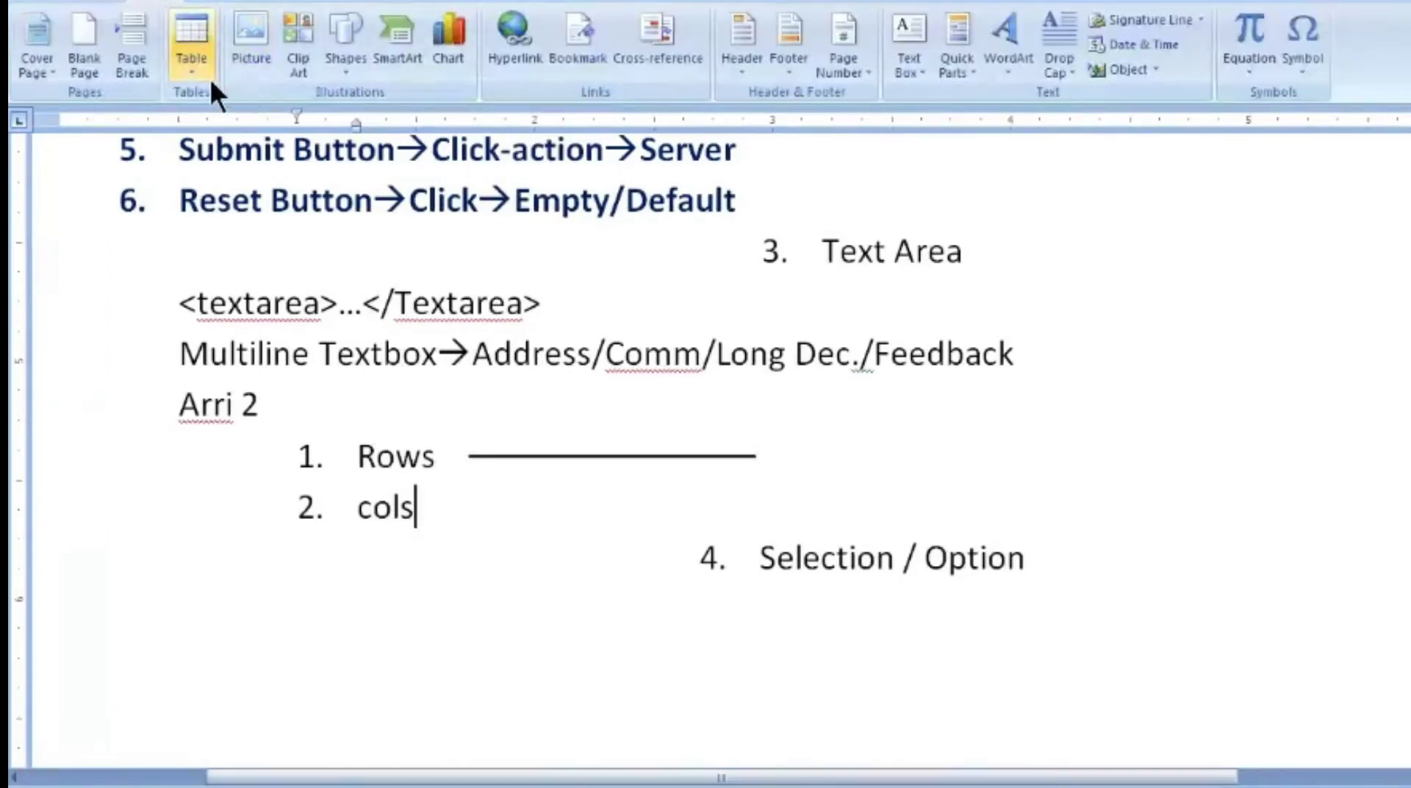
left_click(344, 72)
left_click(337, 185)
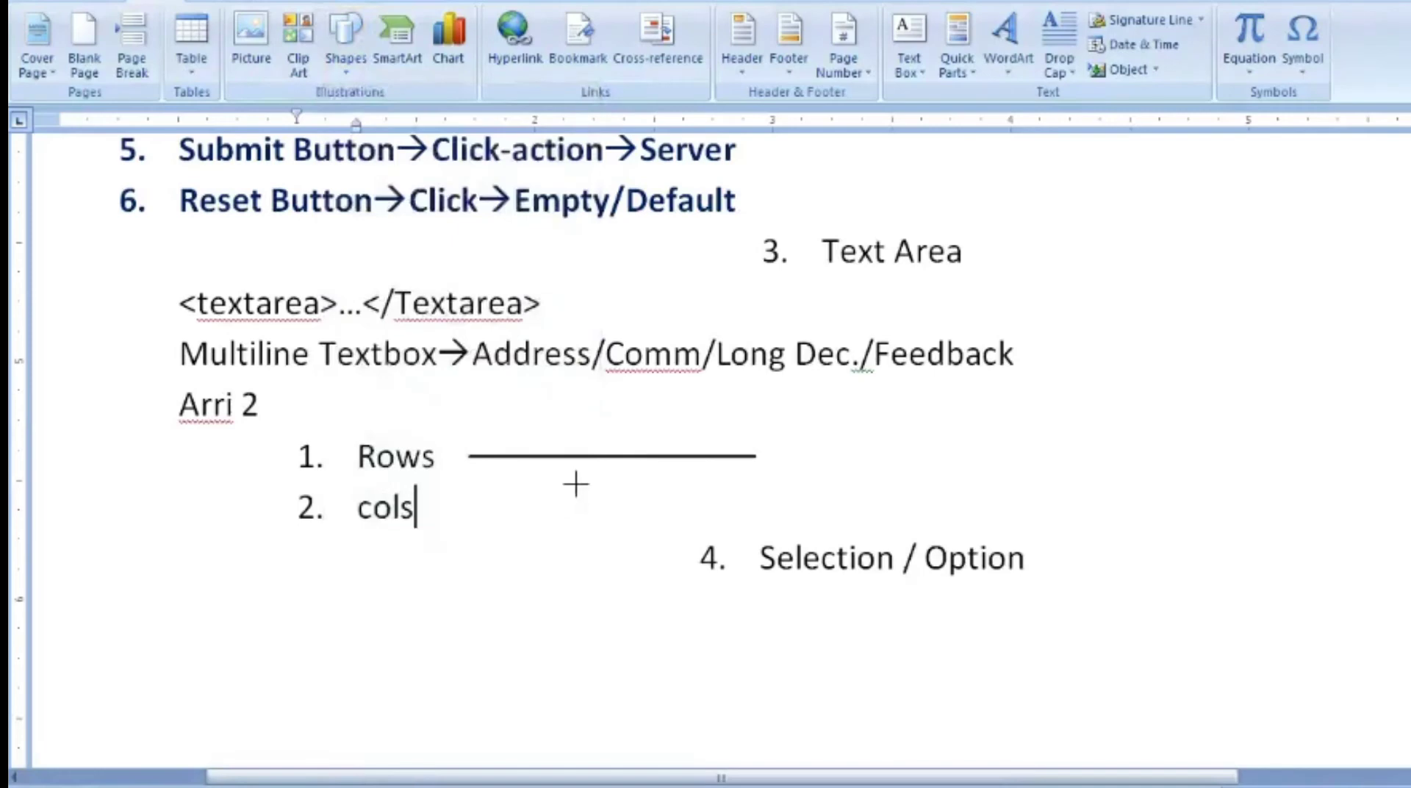
left_click_drag(595, 476, 599, 524)
left_click(852, 486)
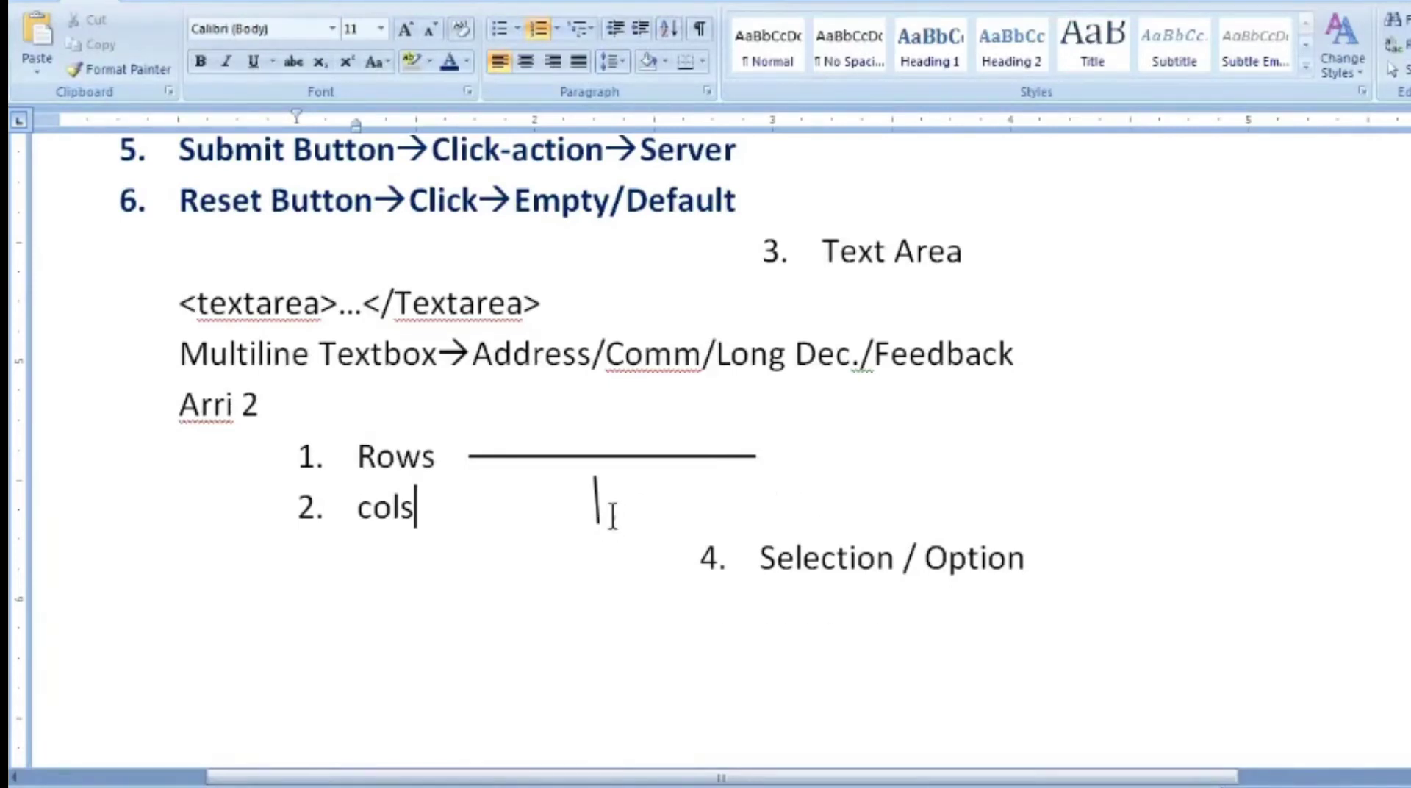
- Add blank lines below the Cols item and draw a rectangle there, about 3 inches wide and 0.6 inch high
key("Return")
key("BackSpace")
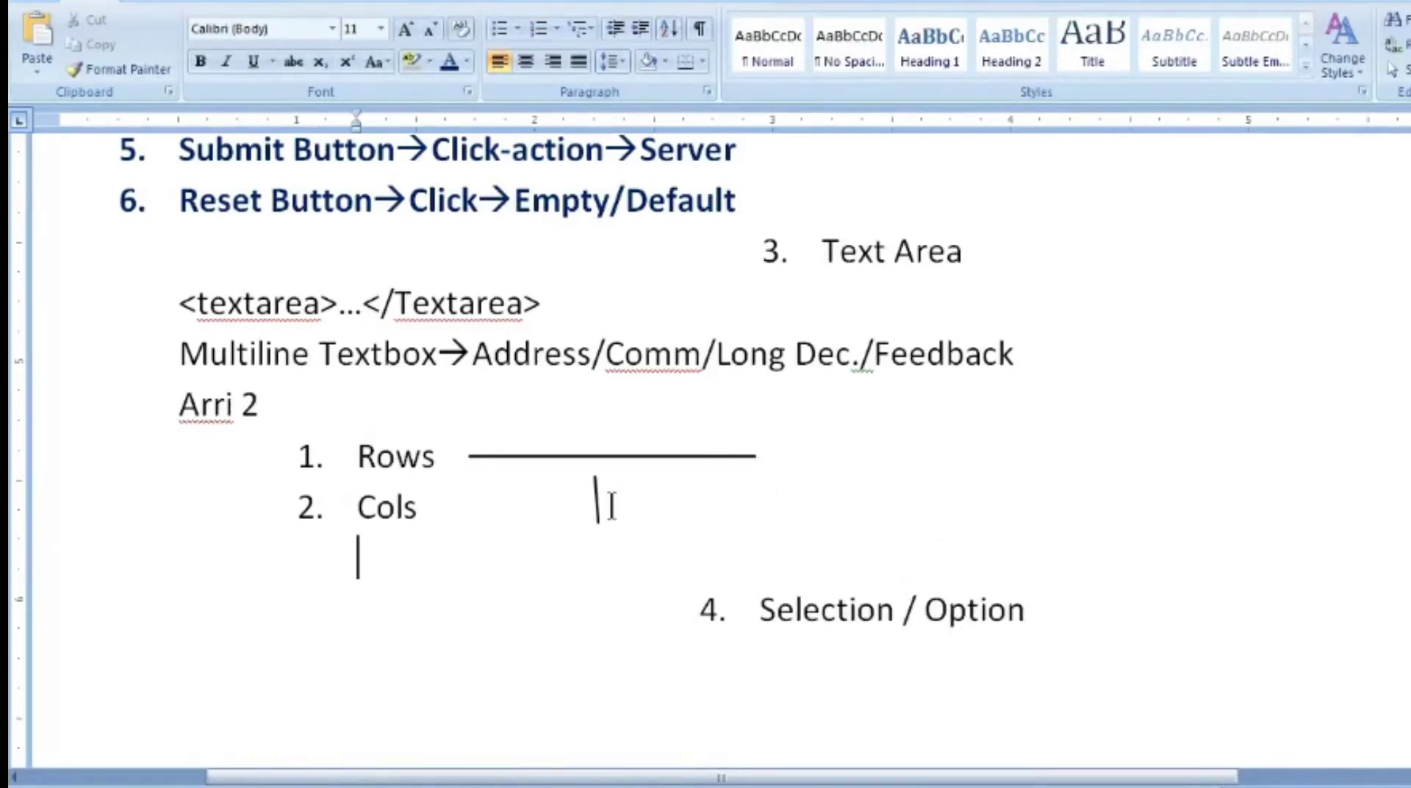
key("Return")
key("Return")
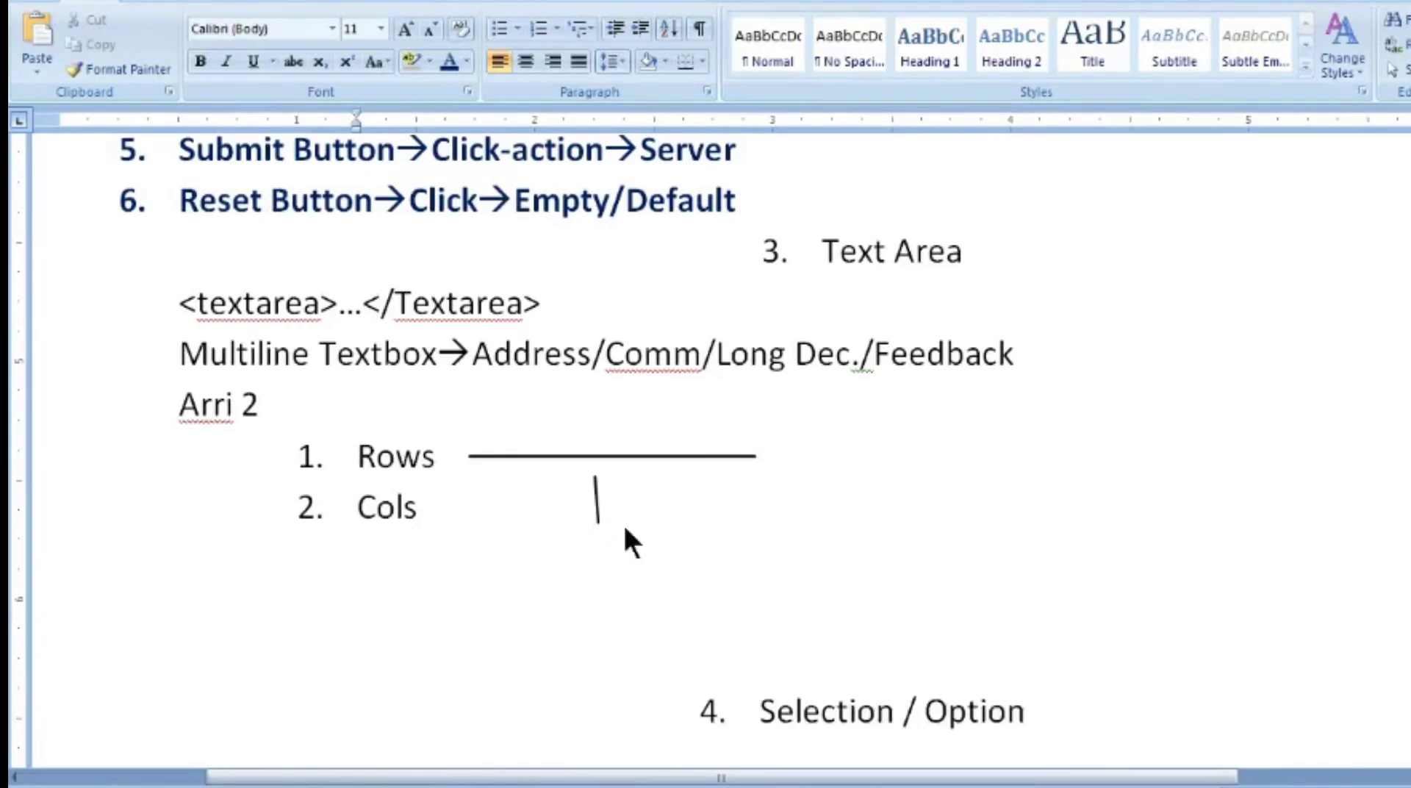
left_click(187, 3)
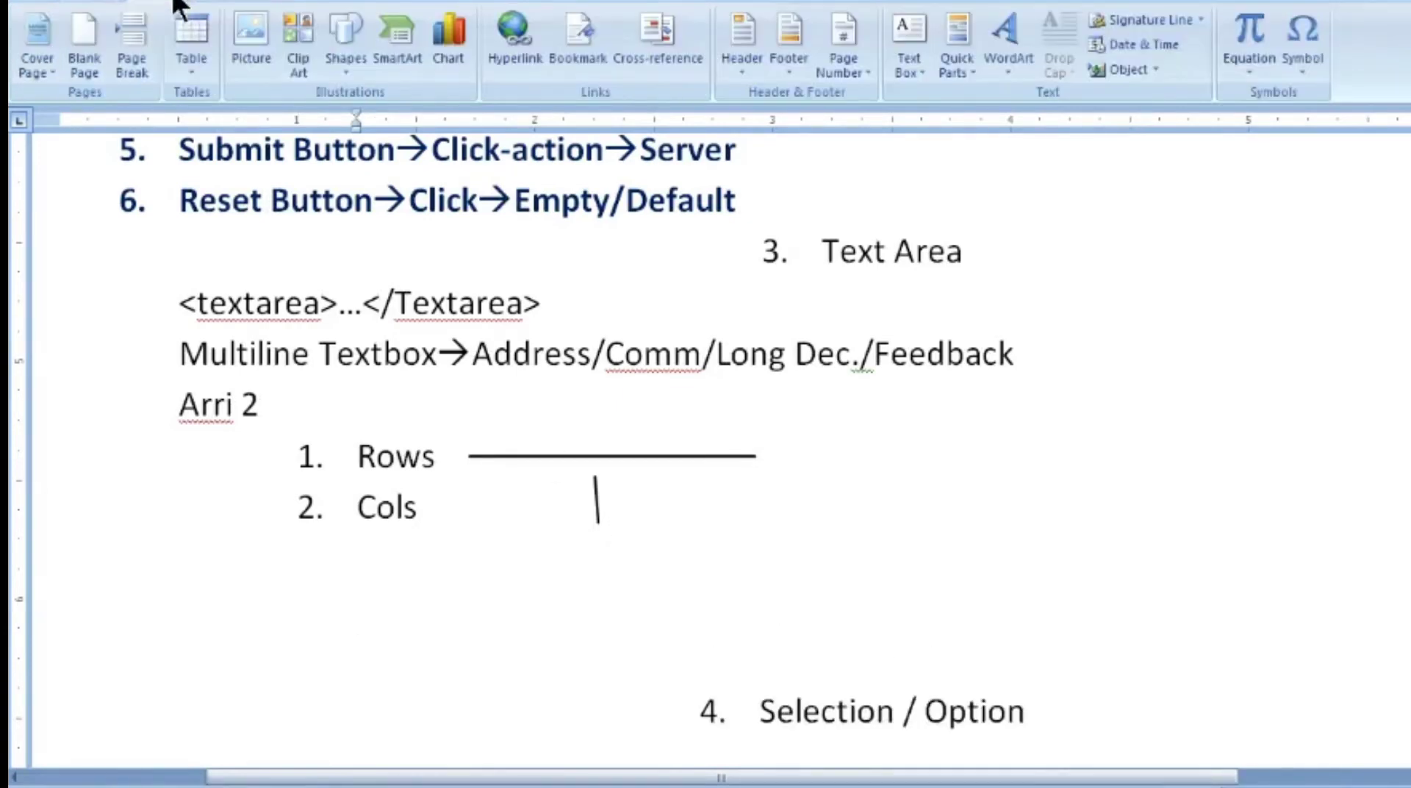
left_click(334, 66)
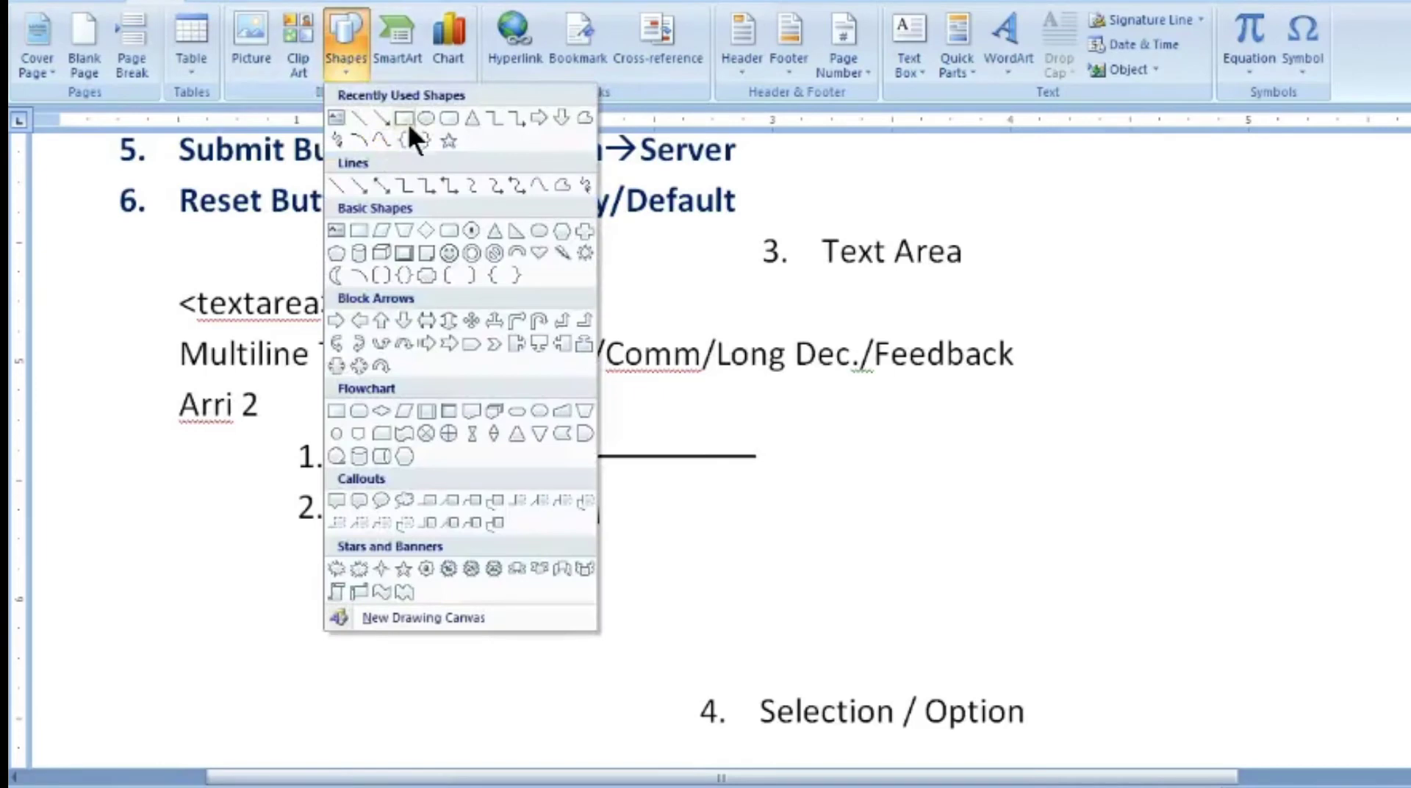
left_click(408, 120)
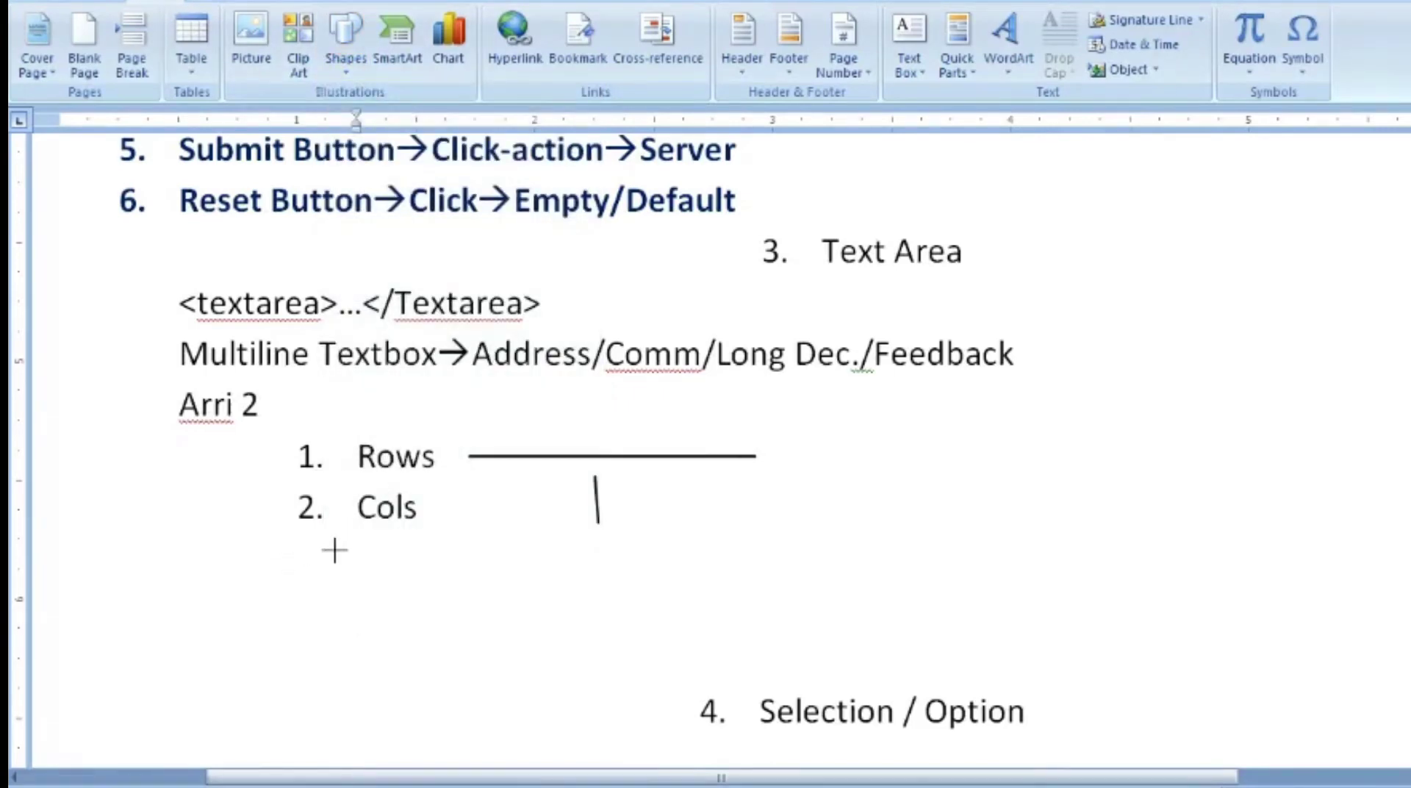
left_click_drag(334, 549, 1063, 684)
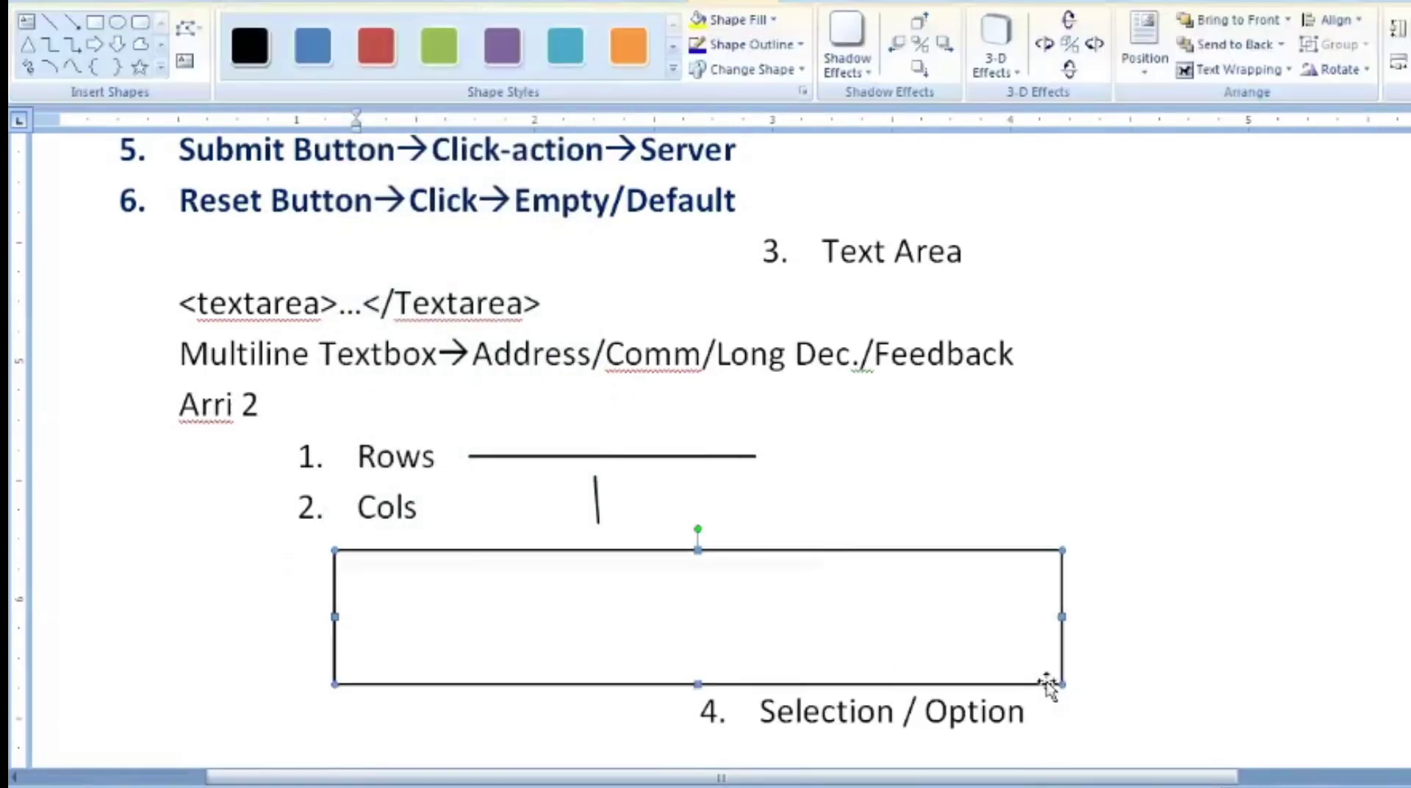
- Set the rectangle's text wrapping so it sits behind the text
left_click(1189, 72)
left_click(1228, 172)
left_click(1188, 344)
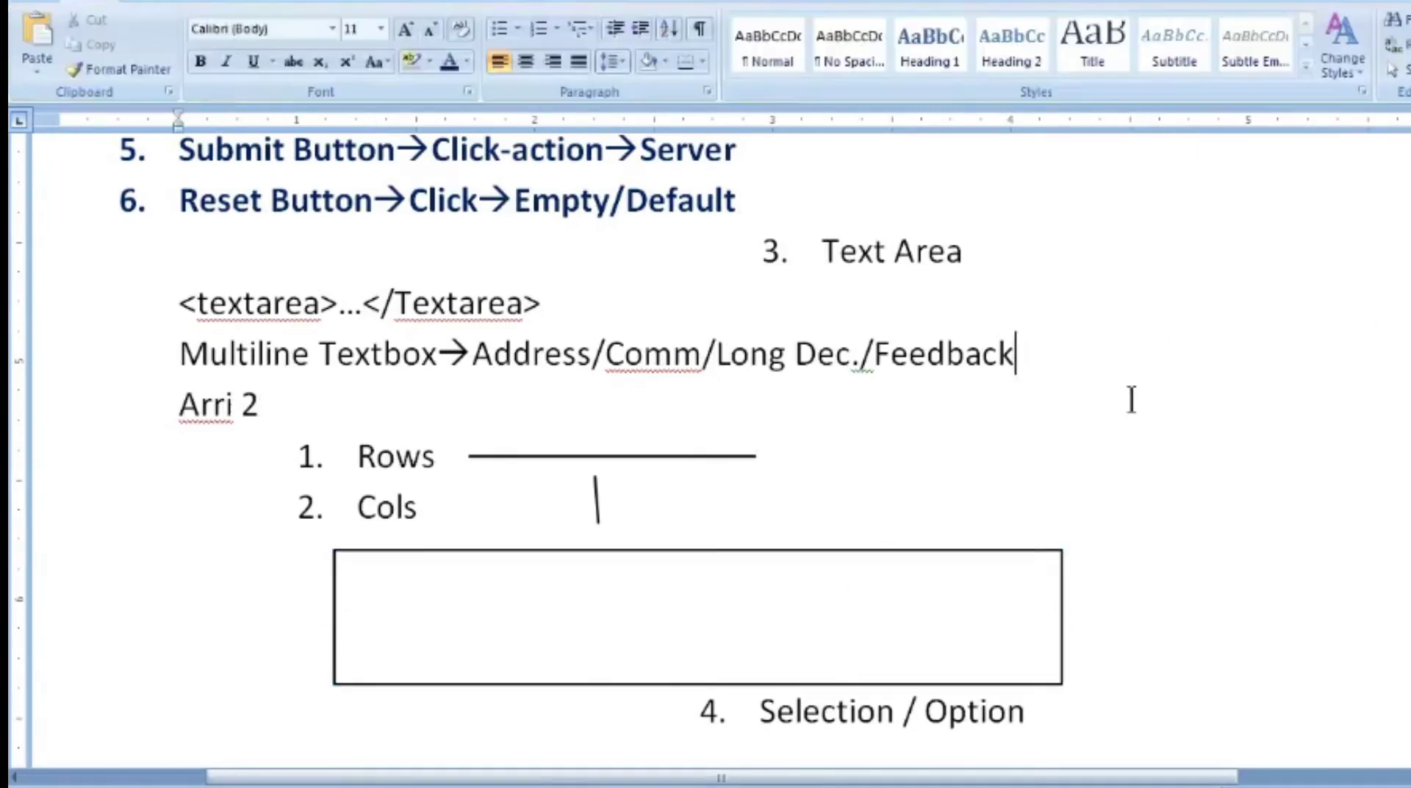
- Enter a, b and c on separate lines inside the rectangle and shift the rectangle slightly upward around them
left_click(360, 582)
type("a")
key("Return")
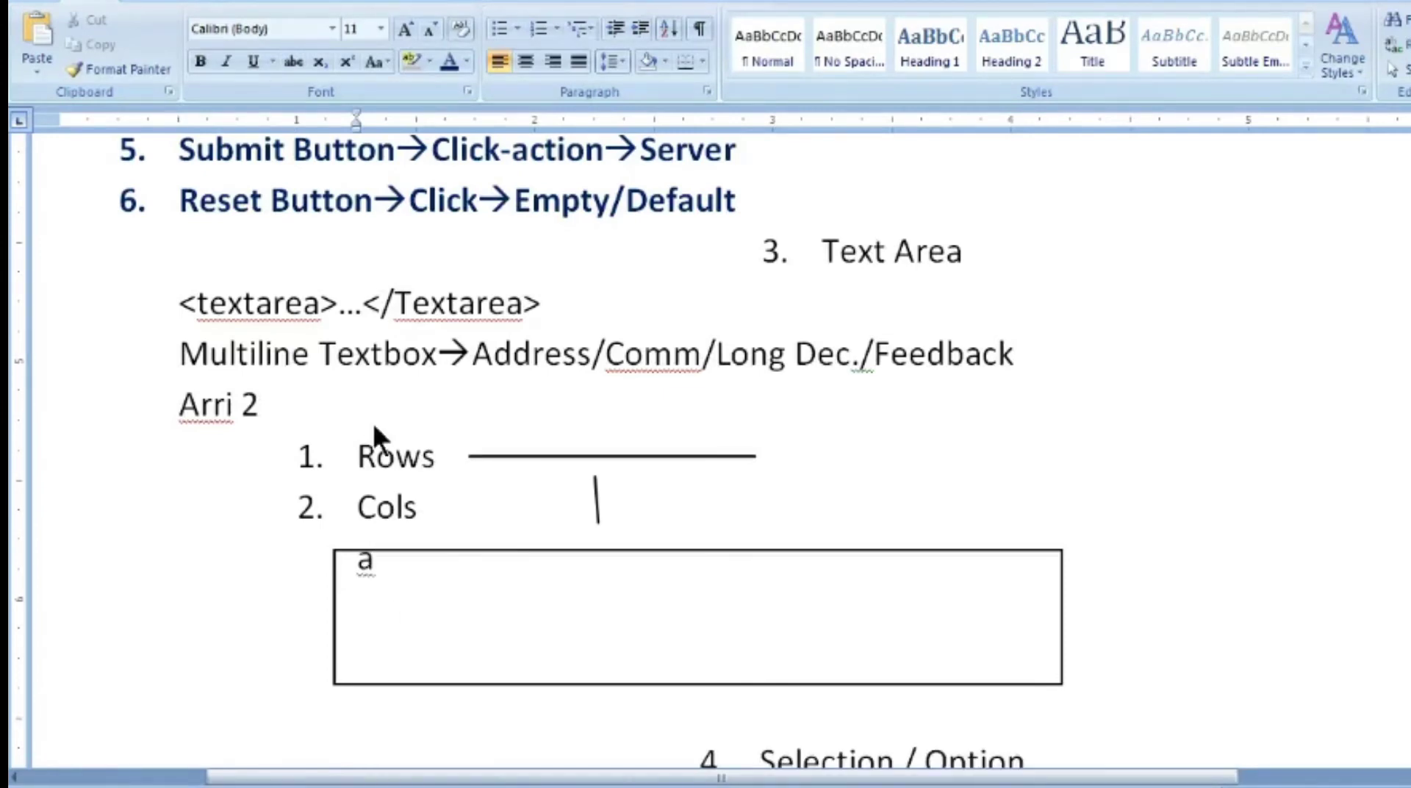
type("b")
key("Return")
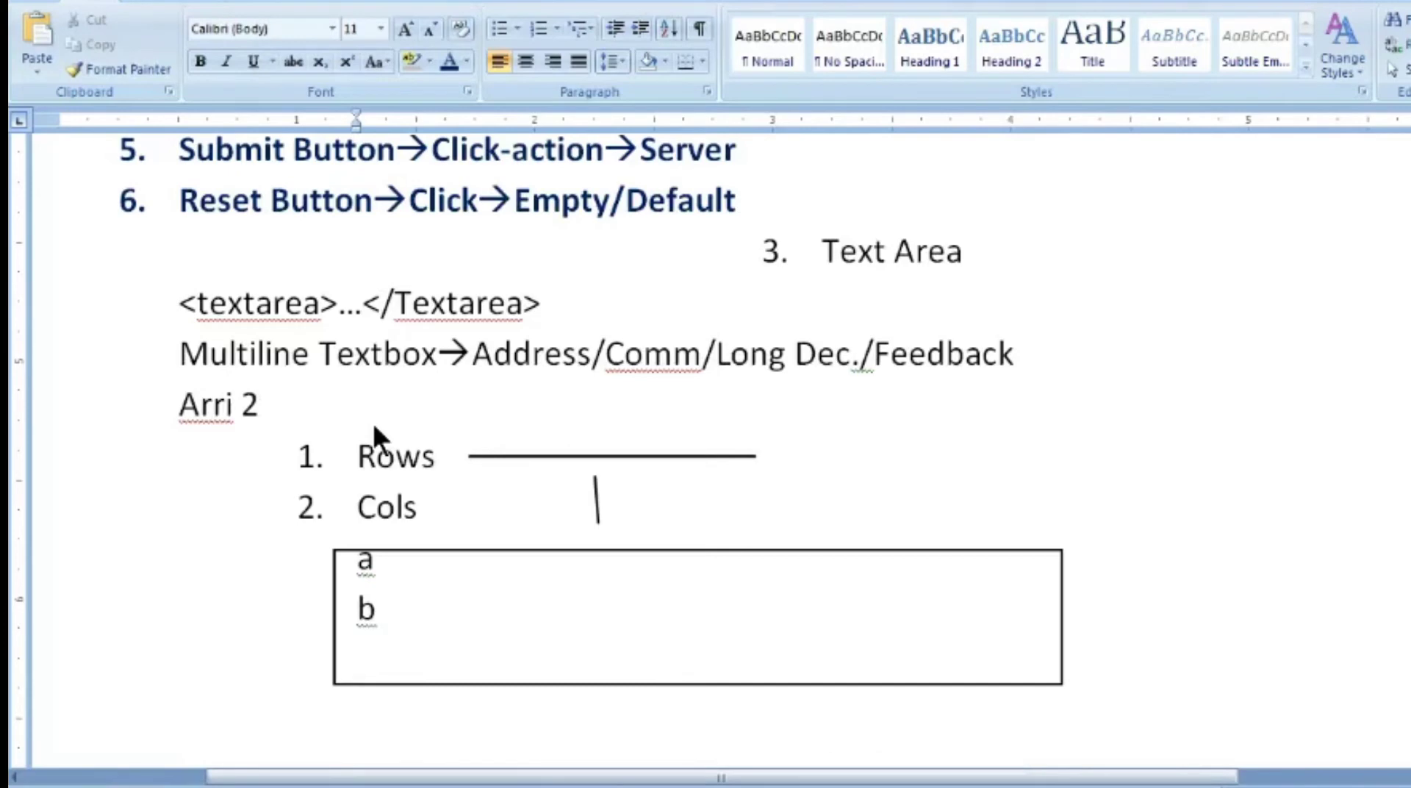
type("c")
left_click(564, 551)
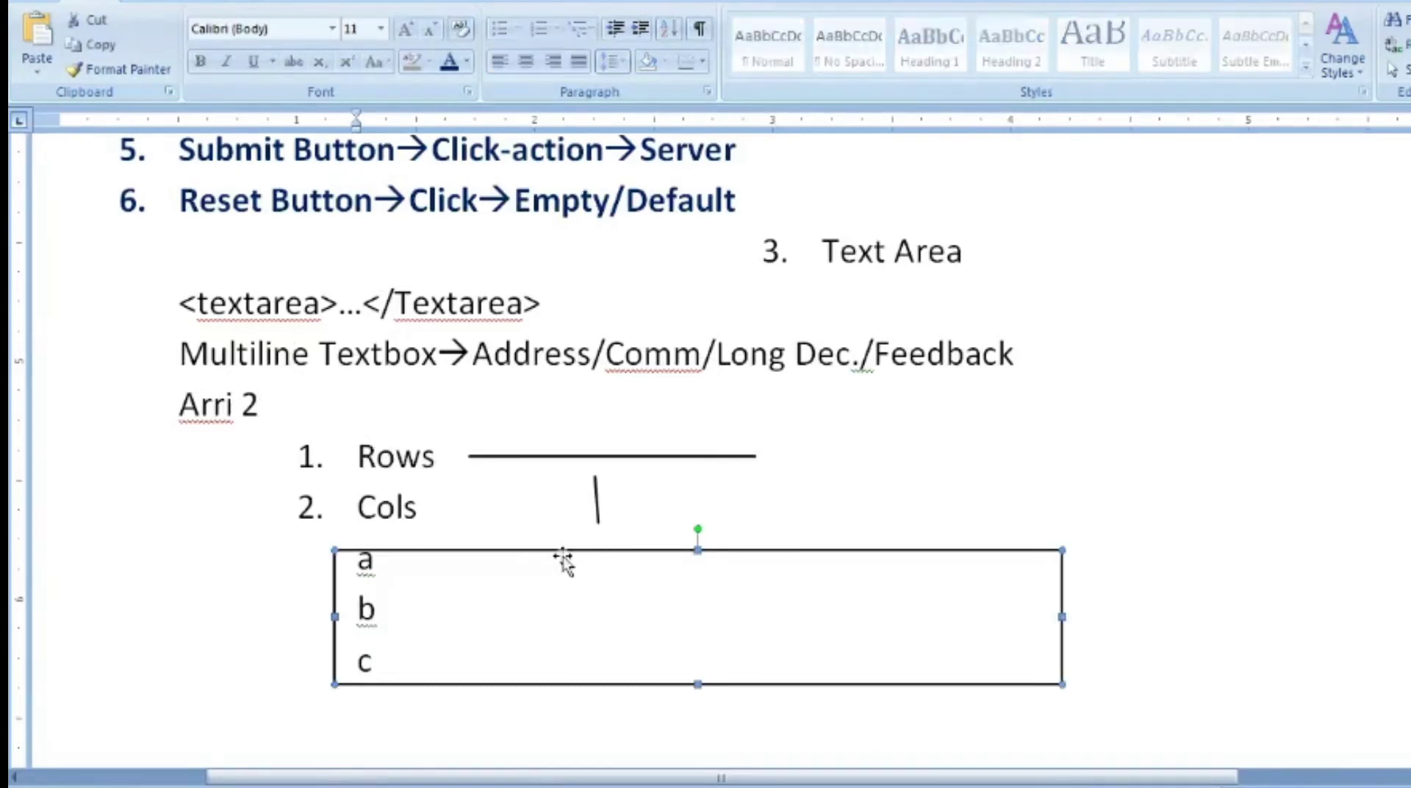
left_click_drag(563, 553, 561, 547)
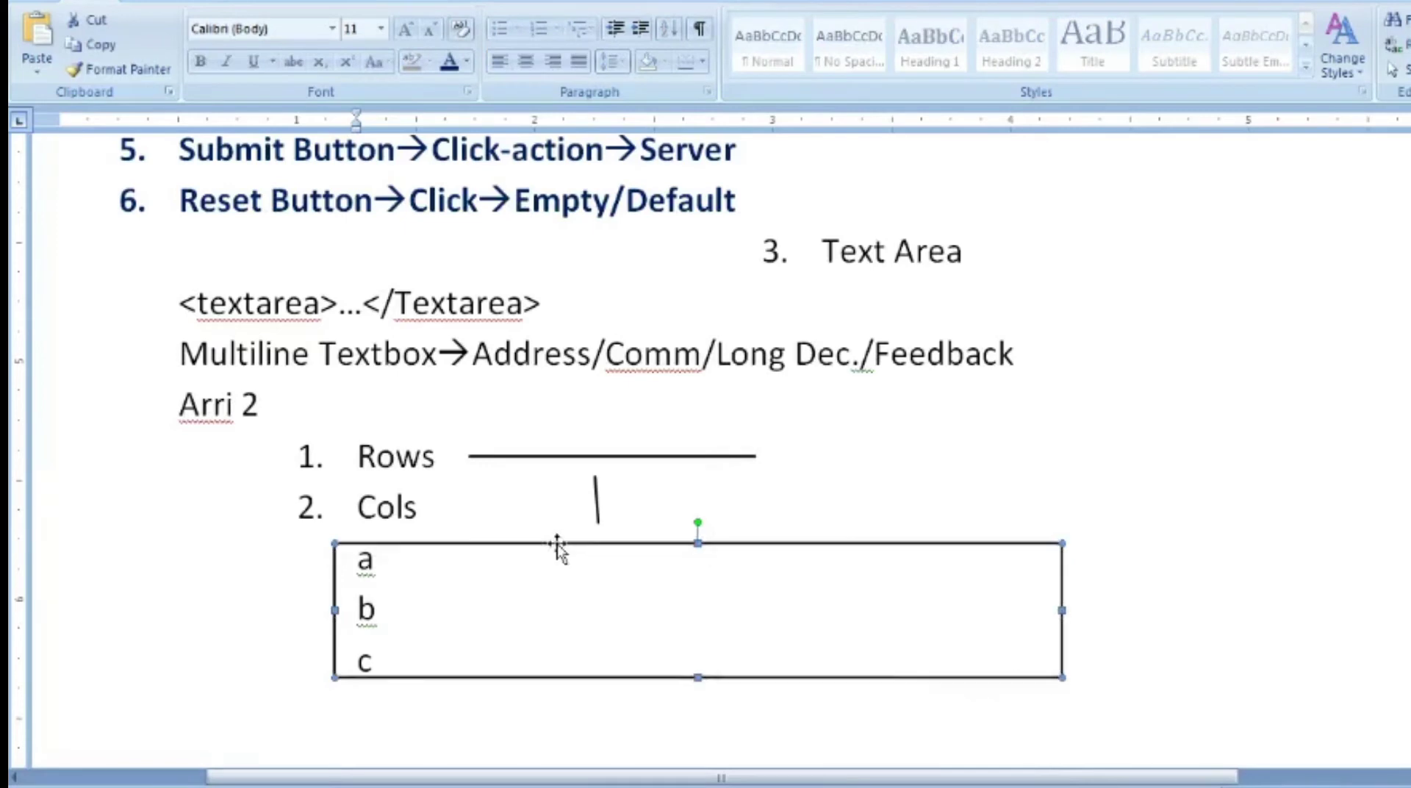
left_click(1368, 535)
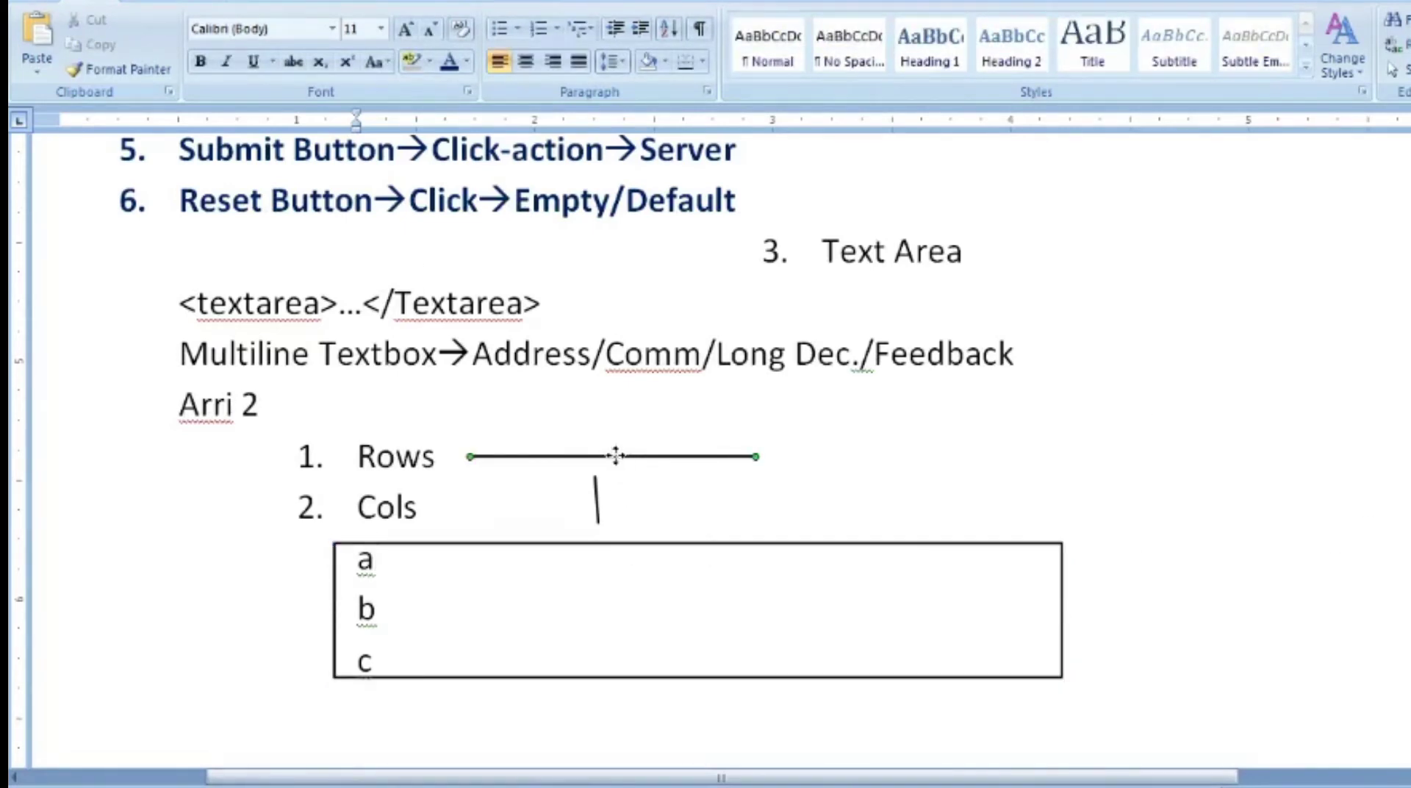
- Copy the horizontal line beside Rows and place the copy between a and b, starting at the rectangle's left edge
key("ctrl+c")
key("ctrl+v")
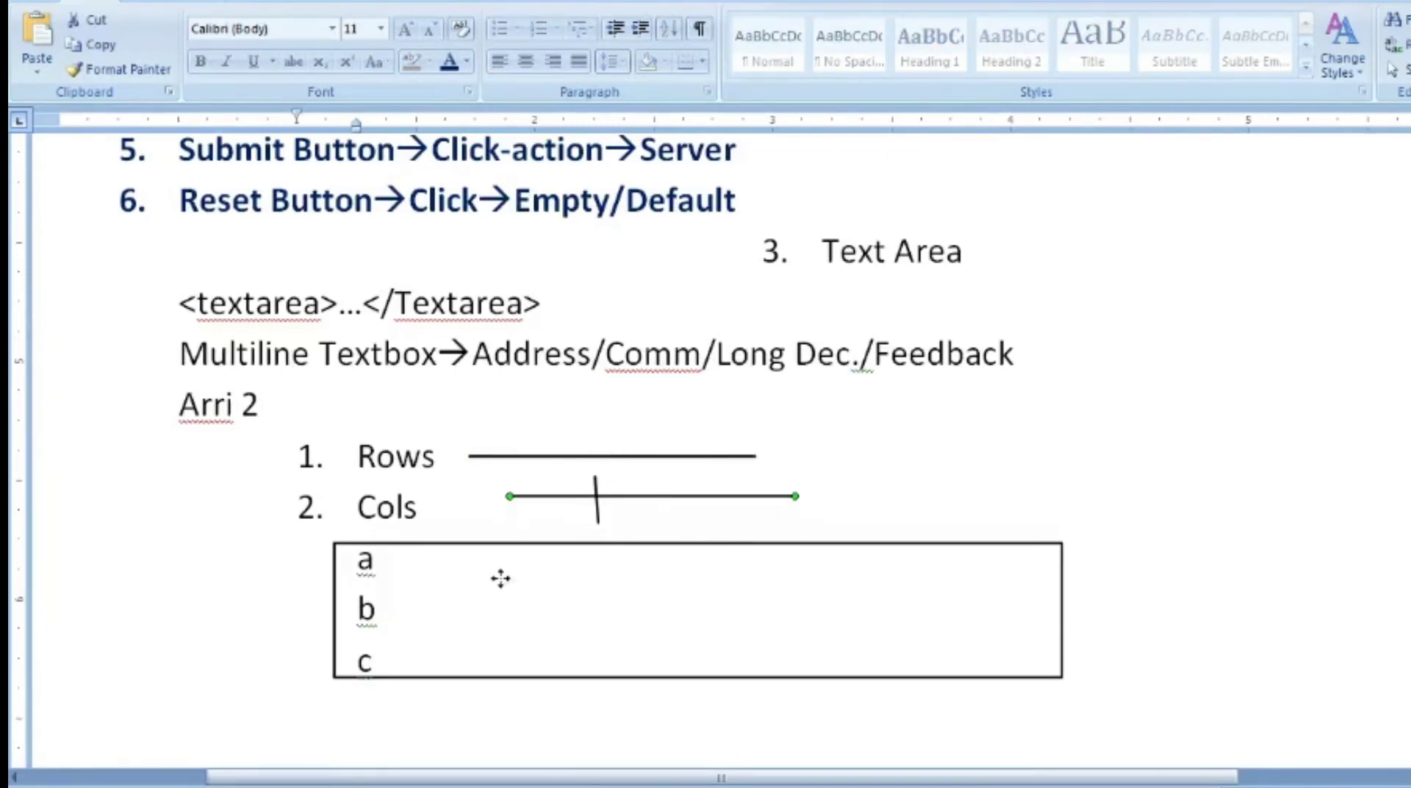
left_click_drag(501, 578, 474, 576)
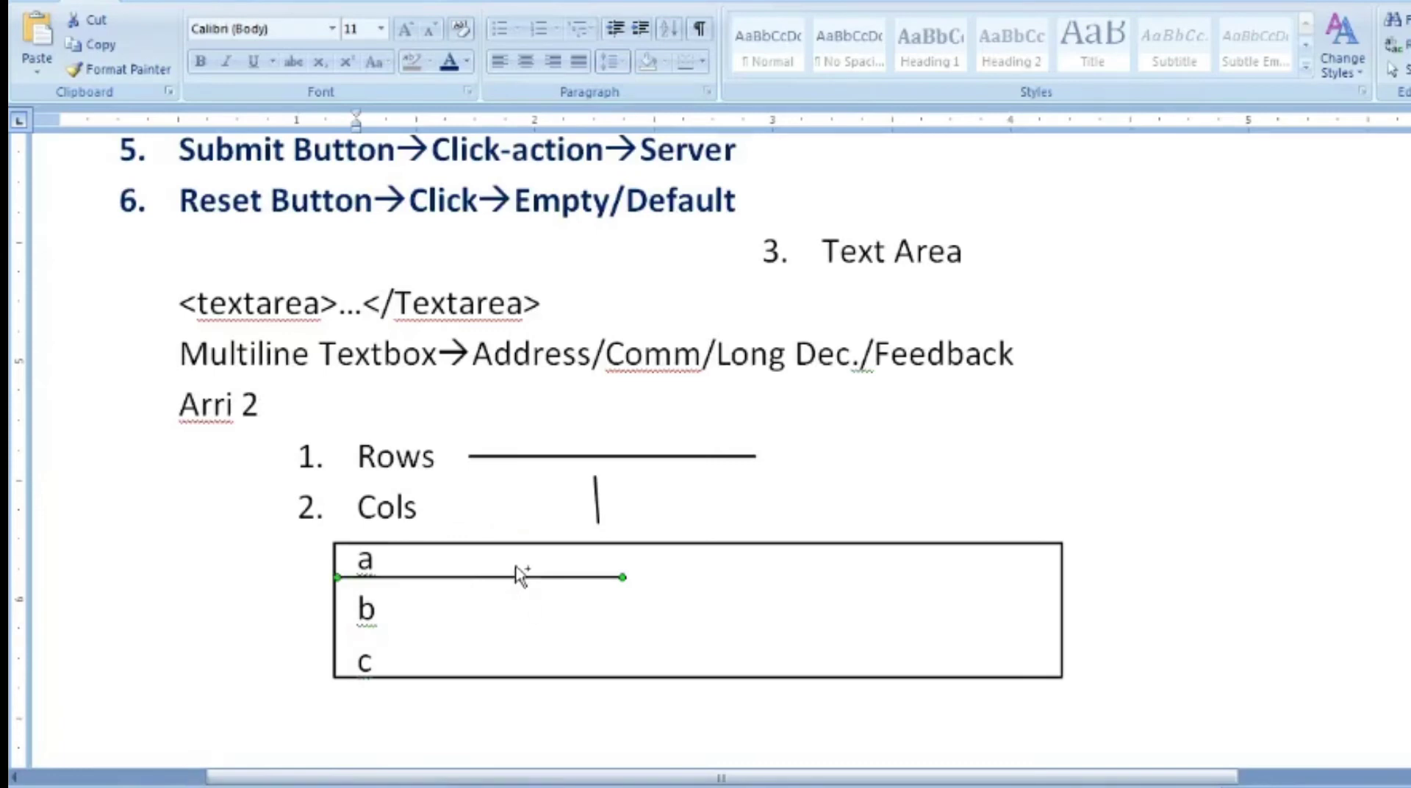
- Try to place a second copy of the horizontal line beside b inside the rectangle
key("ctrl+v")
left_click(520, 617)
mouse_move(520, 618)
left_mouse_down()
mouse_move(477, 626)
mouse_move(504, 620)
left_mouse_up()
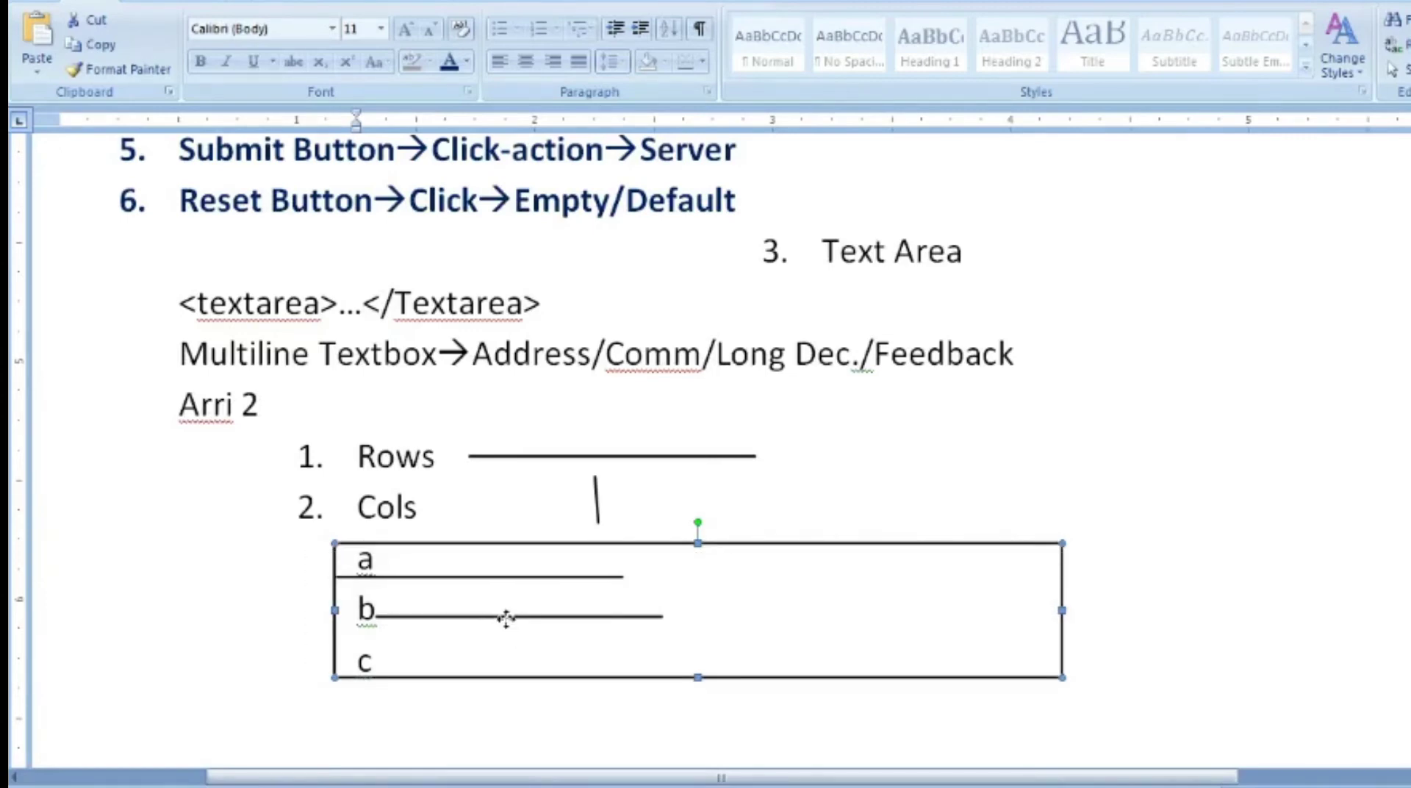
left_click(529, 630)
left_click(543, 619)
key("ctrl+z")
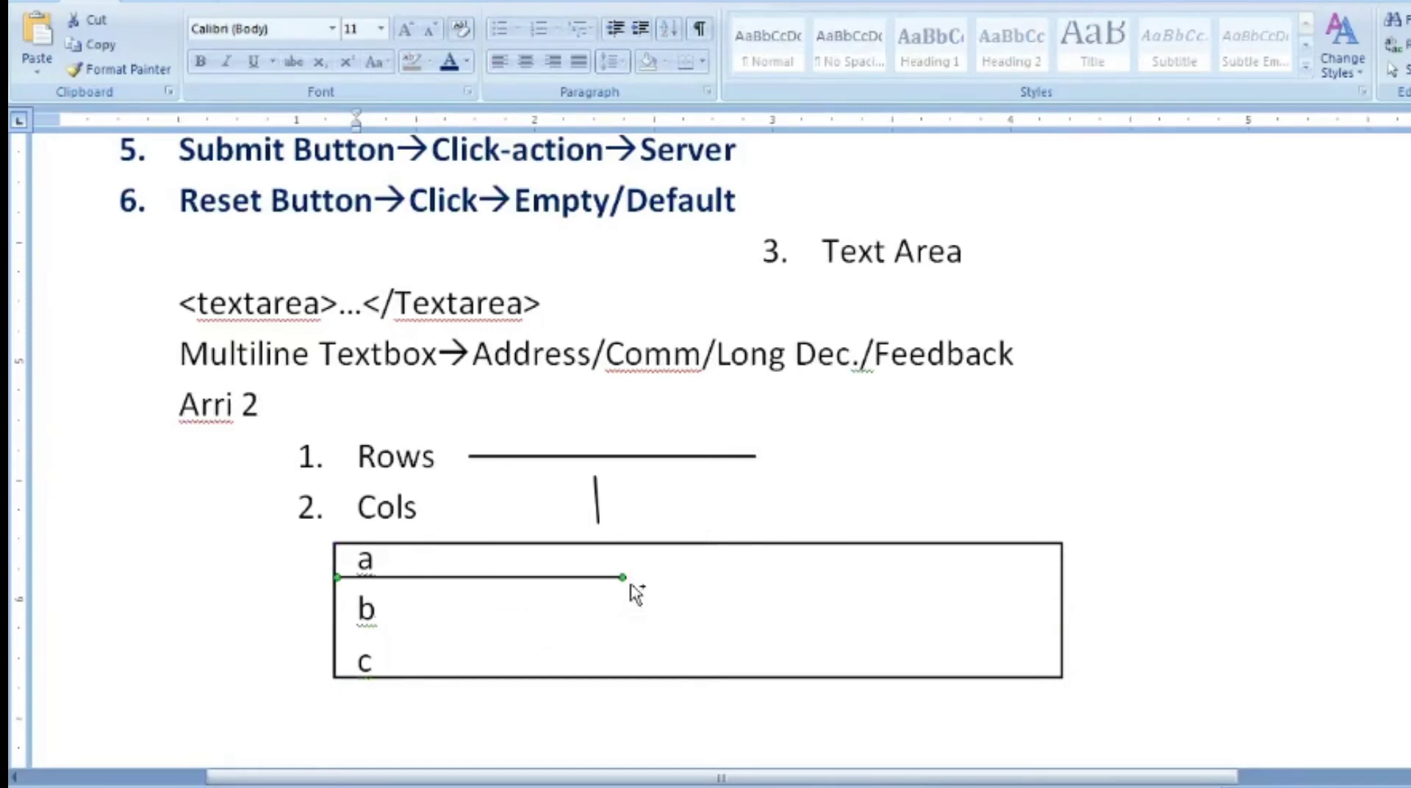
- Place another copy of the Rows line between b and c, leaving no blank line between the two letters
left_click(620, 459)
left_click(619, 457)
left_click(385, 612)
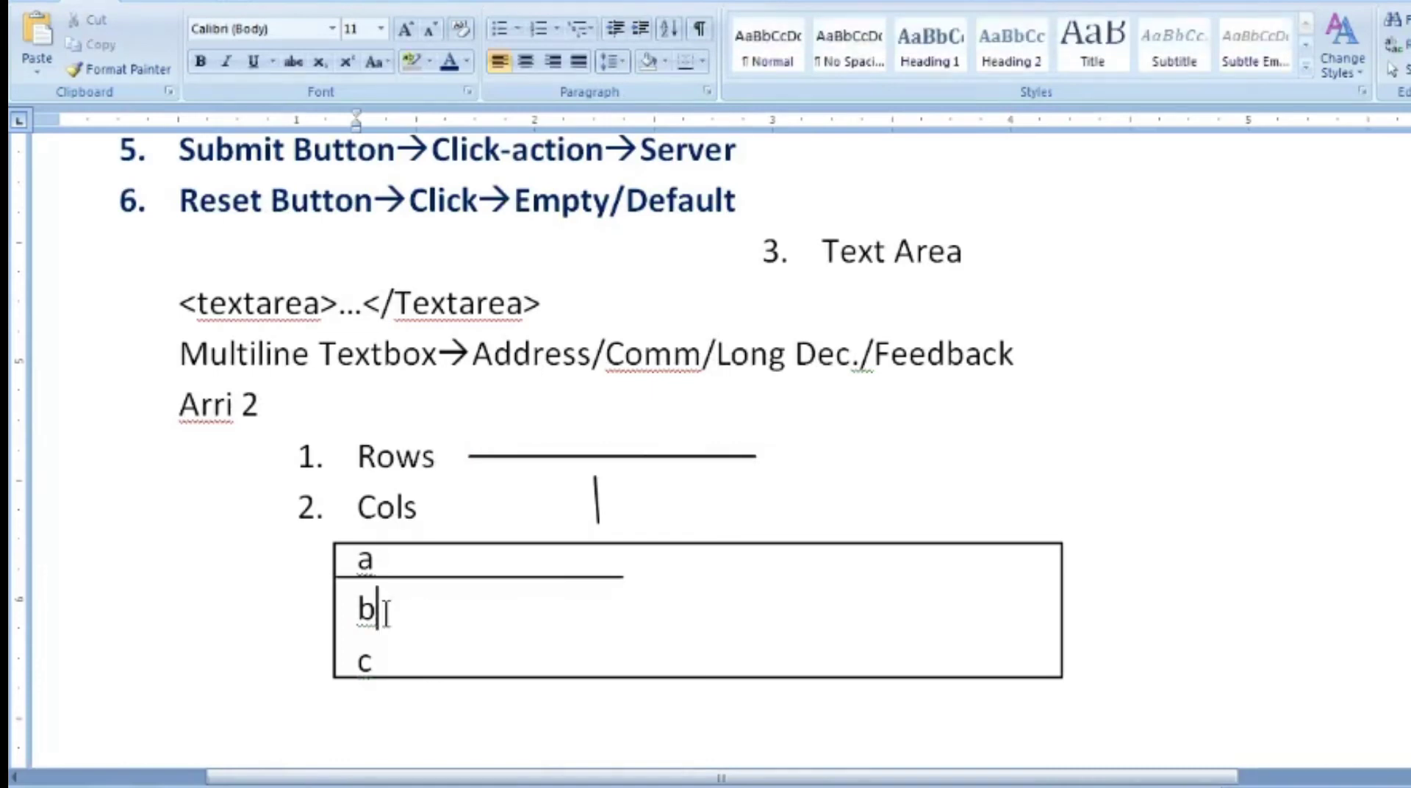
key("Return")
key("ctrl+v")
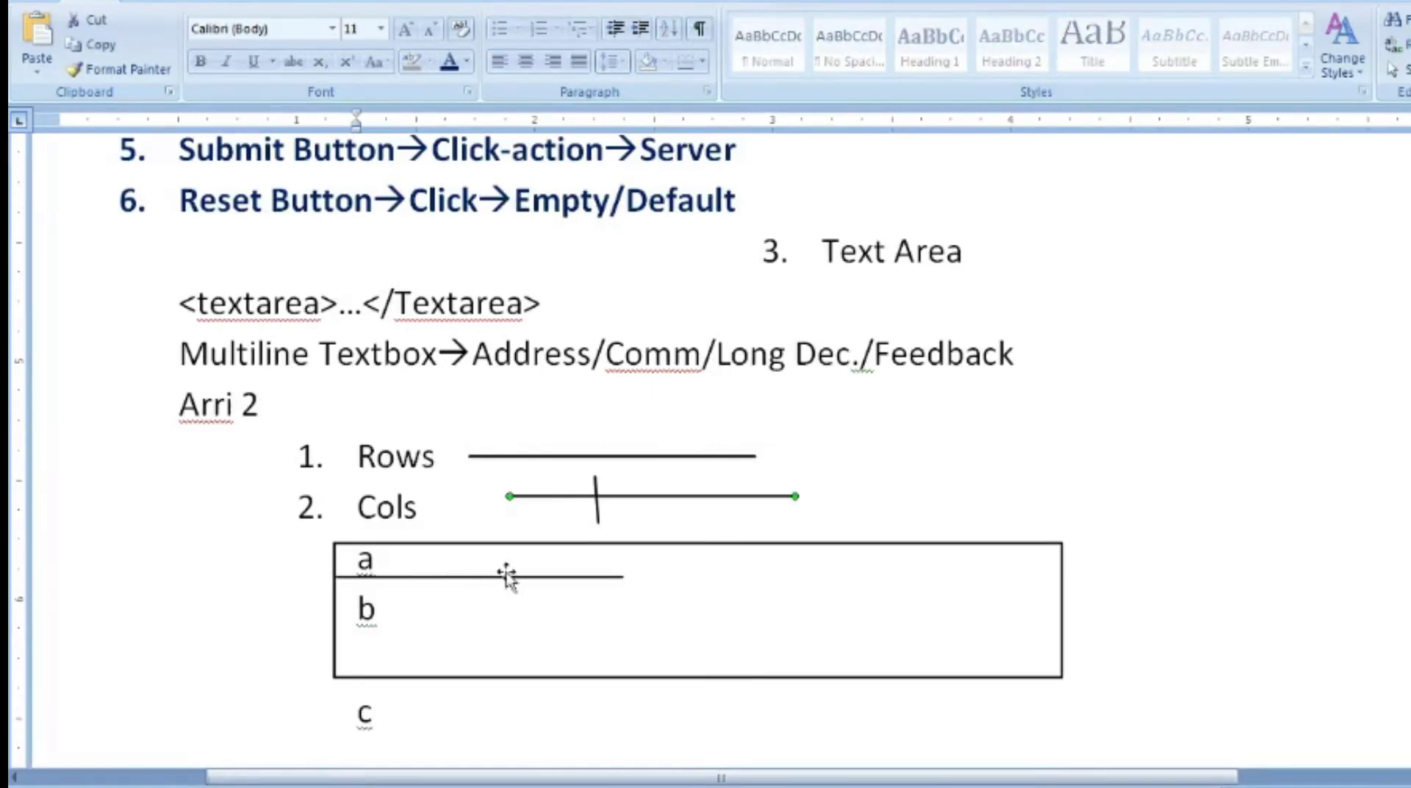
left_click_drag(551, 498, 387, 634)
left_click(374, 661)
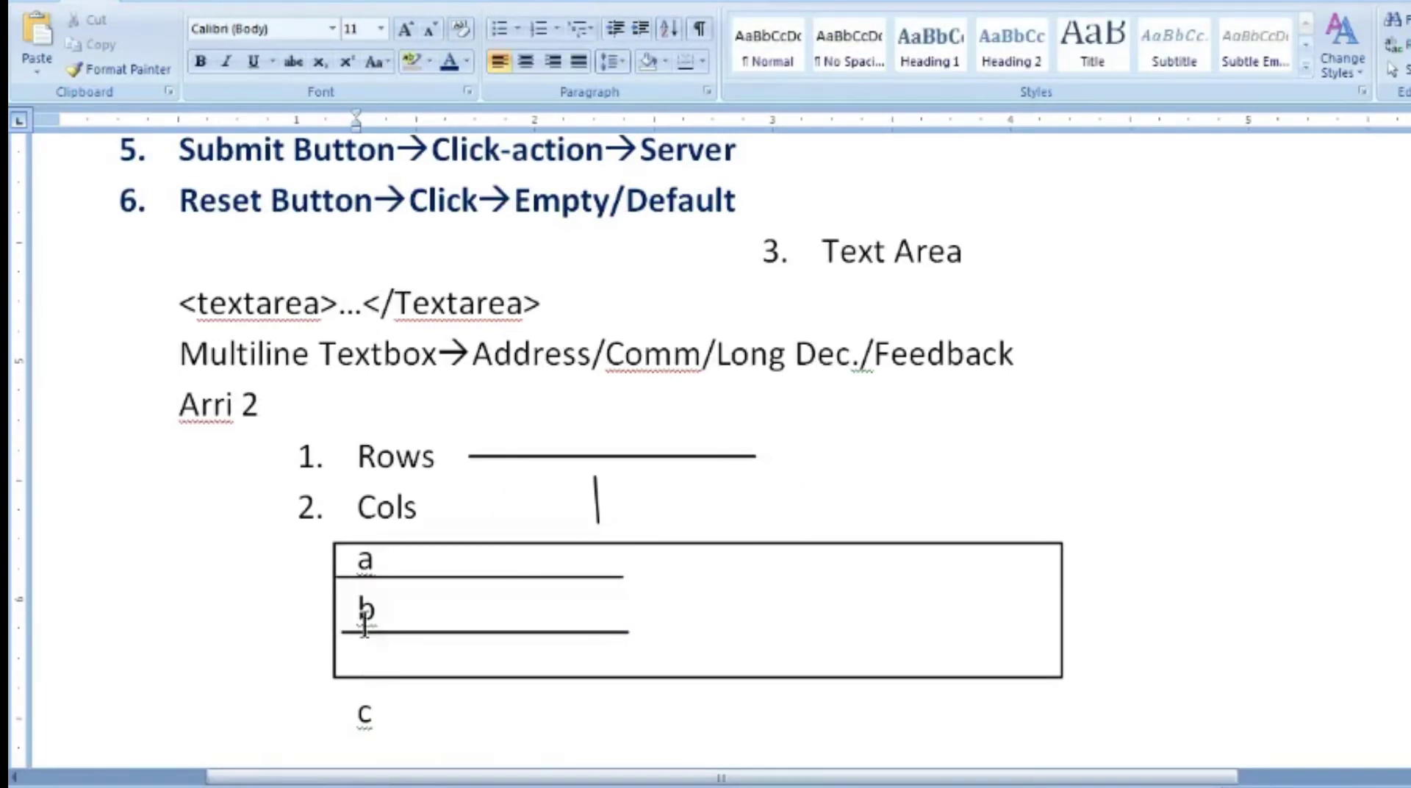
key("Delete")
- Duplicate the short line beside Cols as a straight vertical divider after the letters, spanning the rectangle's full height
left_click(597, 507)
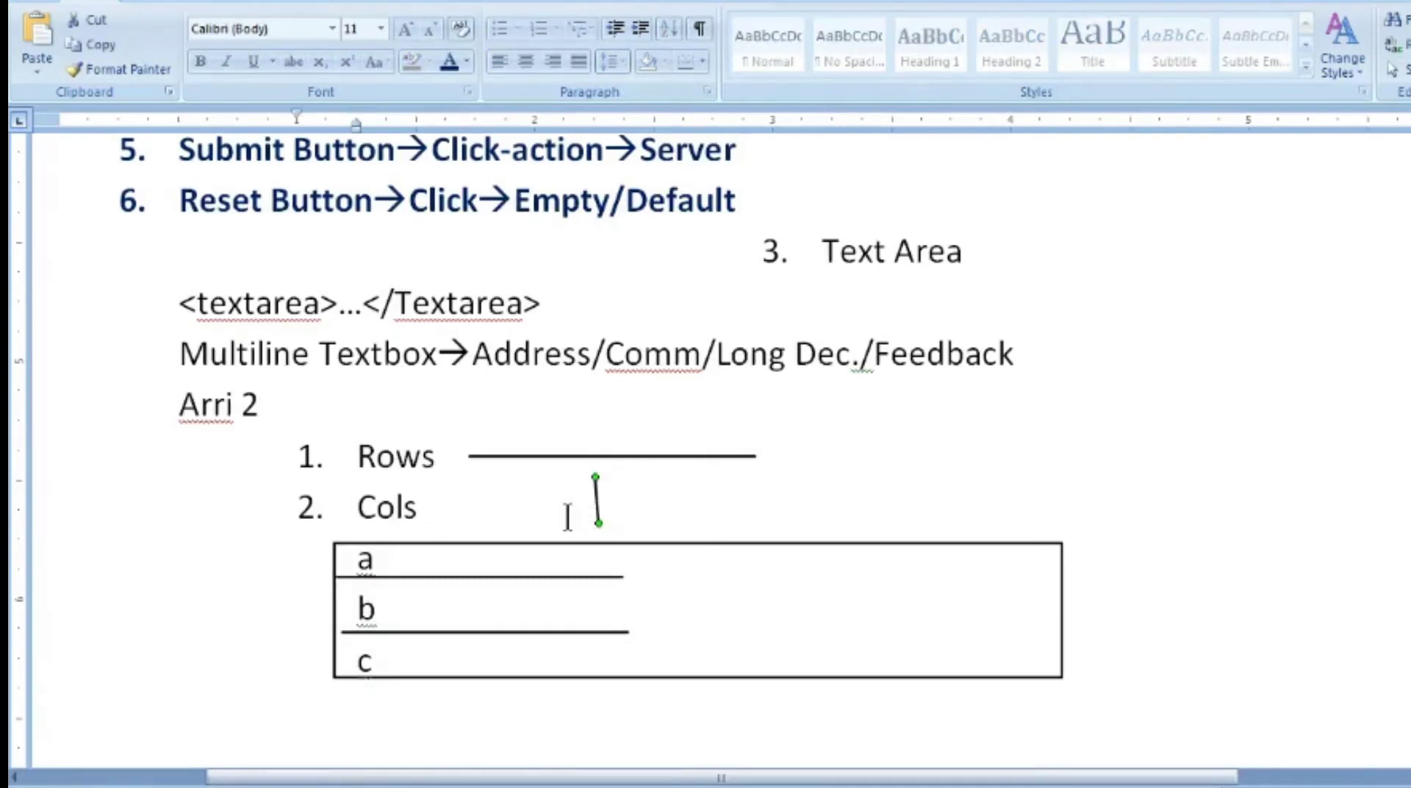
left_click_drag(597, 515, 635, 552)
left_click_drag(506, 586, 403, 676)
left_click_drag(404, 676, 403, 676)
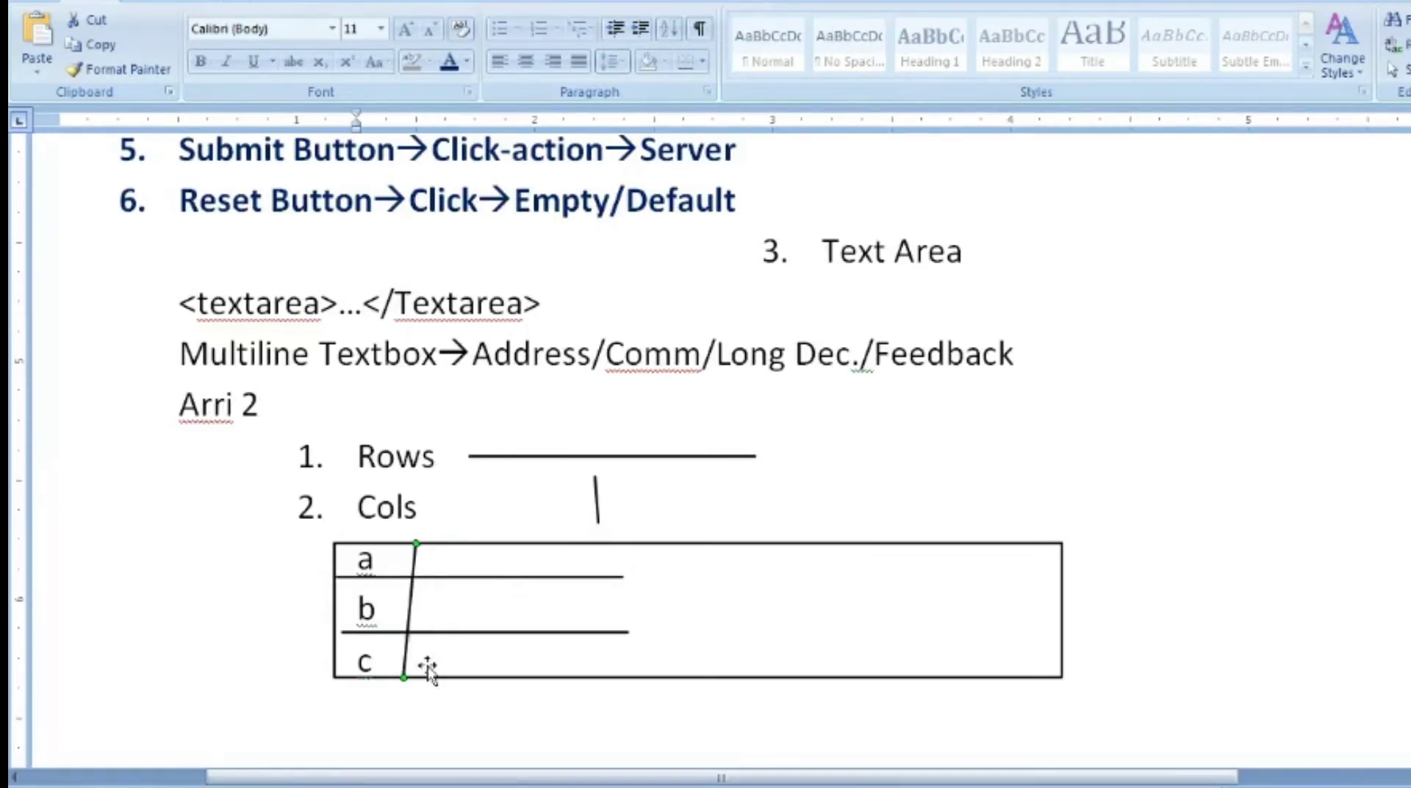
left_click_drag(415, 542, 403, 543)
- Duplicate the vertical divider three times, spacing the copies about 0.3 inch apart across the rectangle
key("ctrl+d")
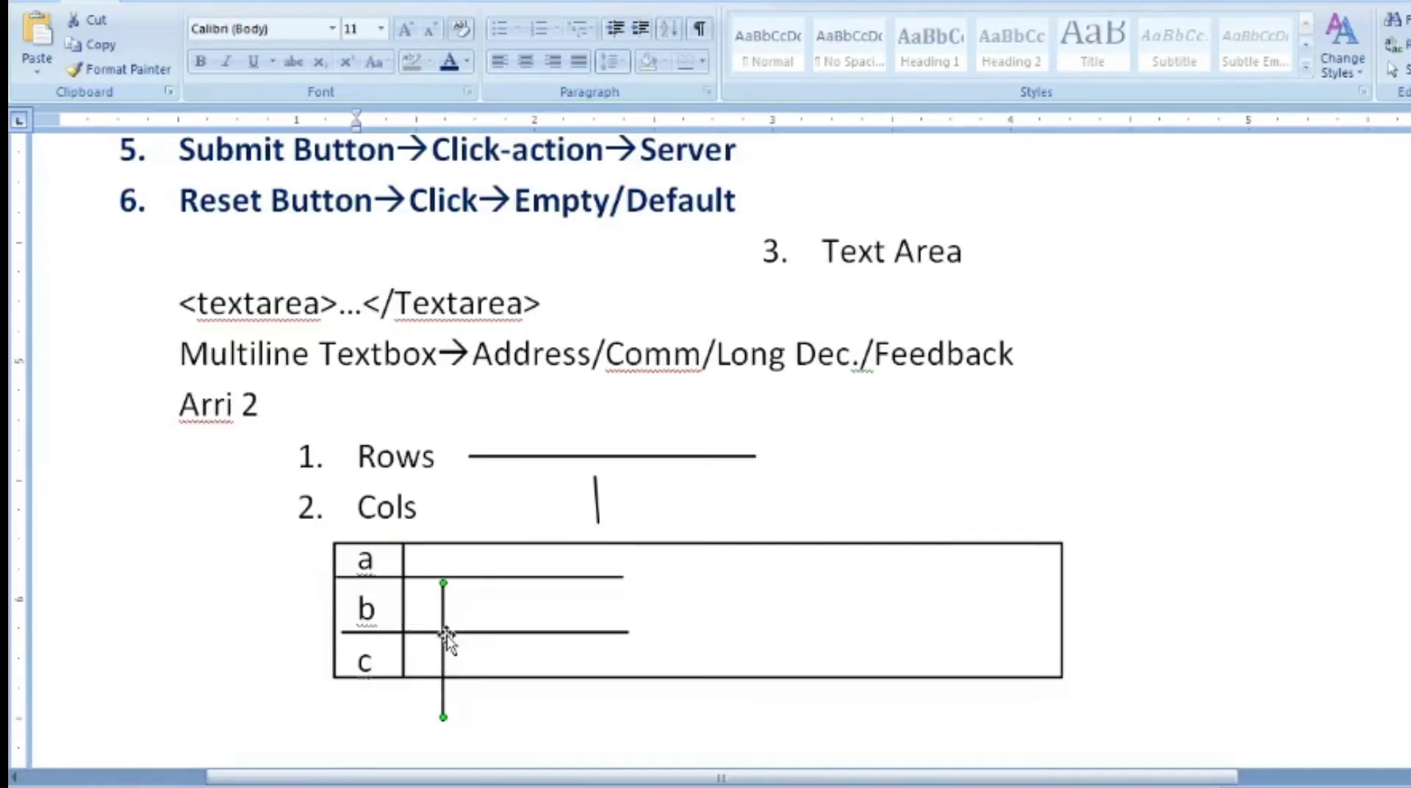
left_click_drag(454, 625, 466, 588)
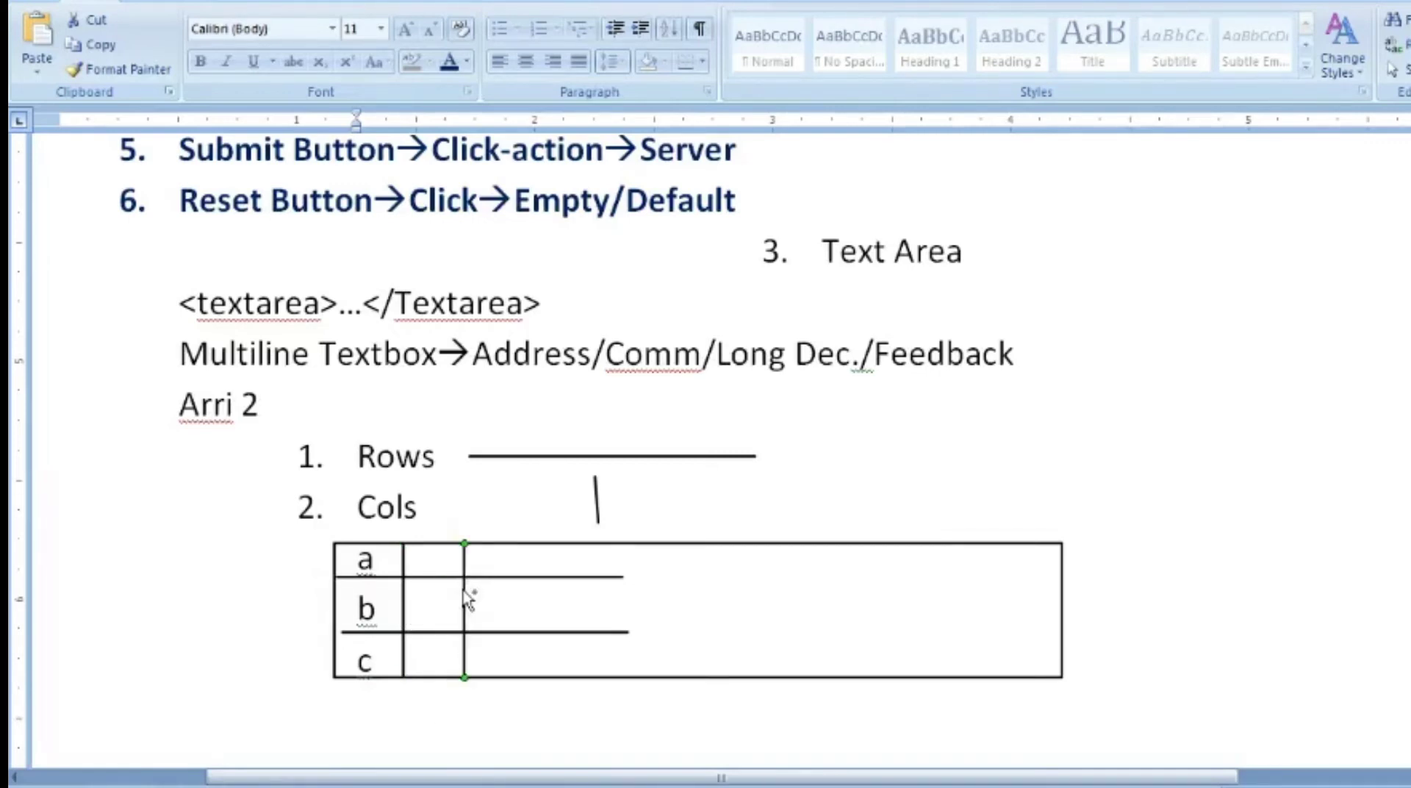
key("ctrl+d")
left_click(514, 606)
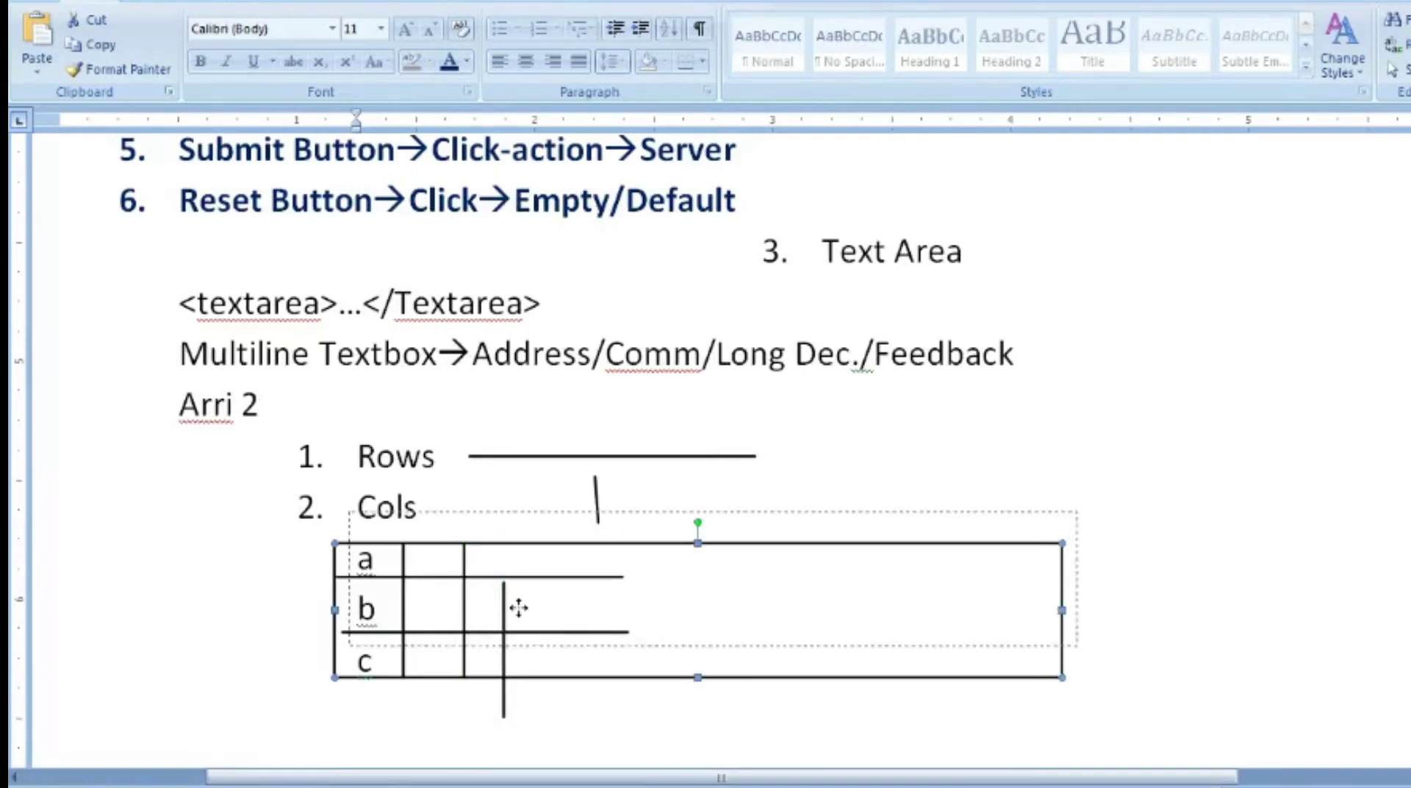
left_click(504, 649)
left_click_drag(504, 651, 602, 624)
key("ctrl+d")
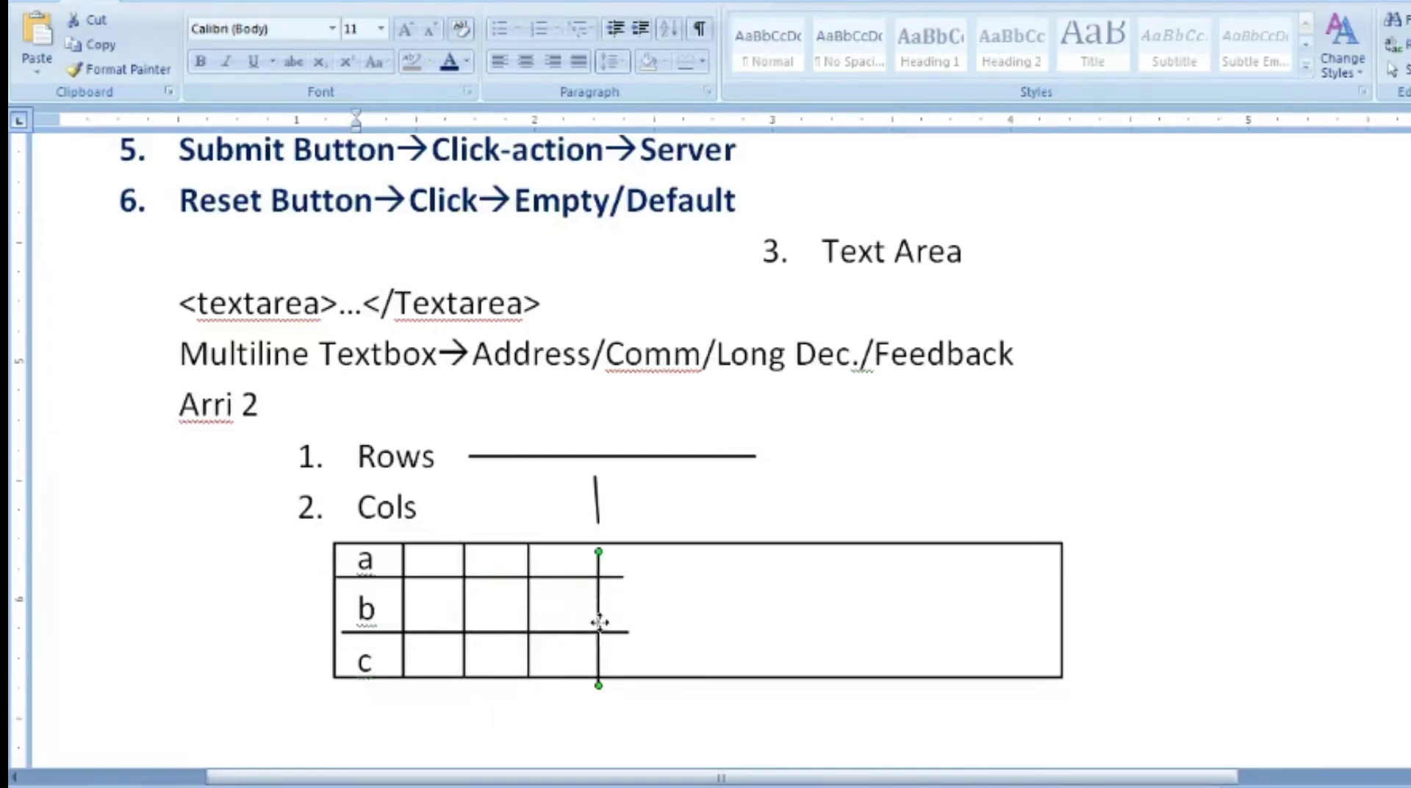
- Add a fifth vertical divider about 0.3 inch past the fourth and shift the rectangle slightly right and down
key("ctrl+d")
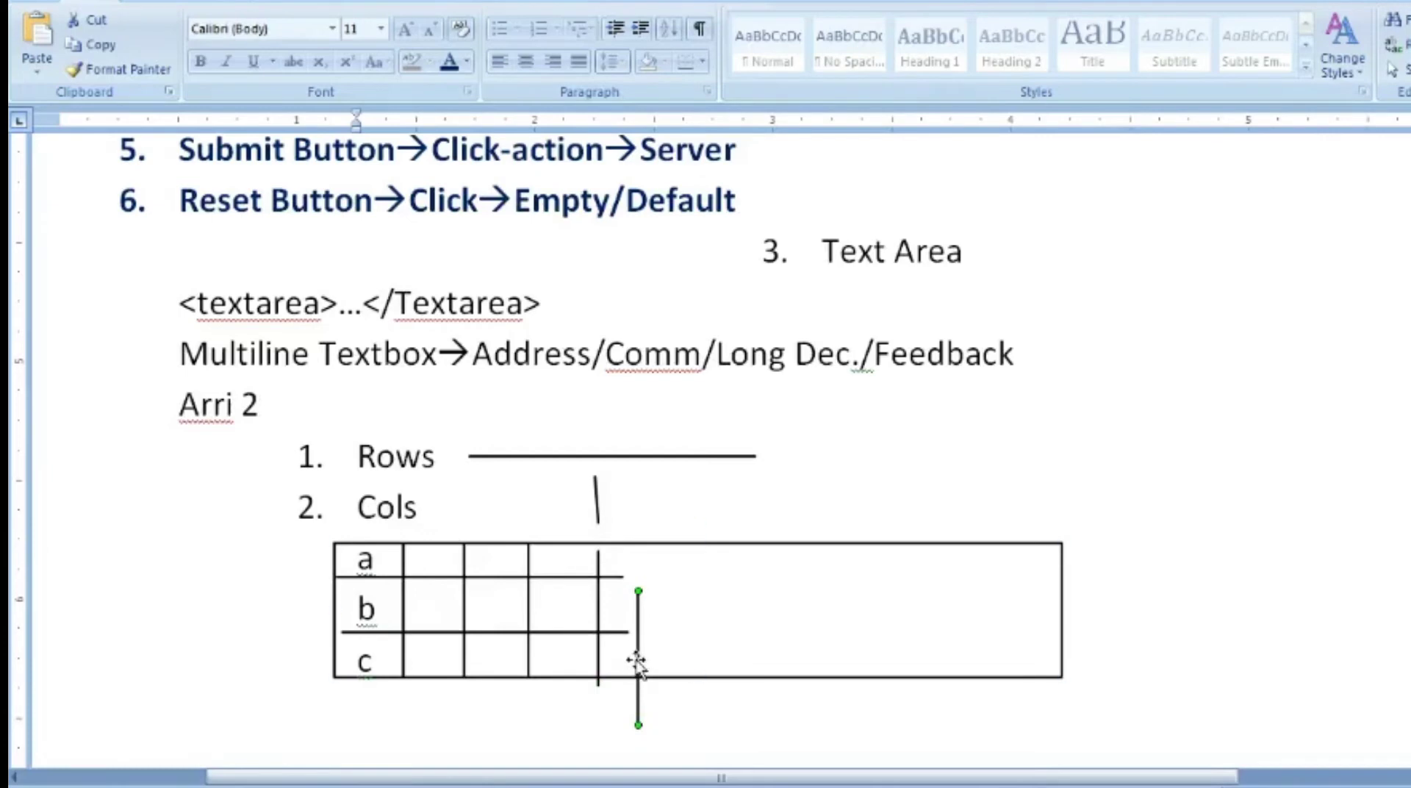
left_click(673, 619)
mouse_move(673, 619)
left_mouse_down()
mouse_move(651, 670)
mouse_move(661, 643)
left_mouse_up()
left_click(637, 680)
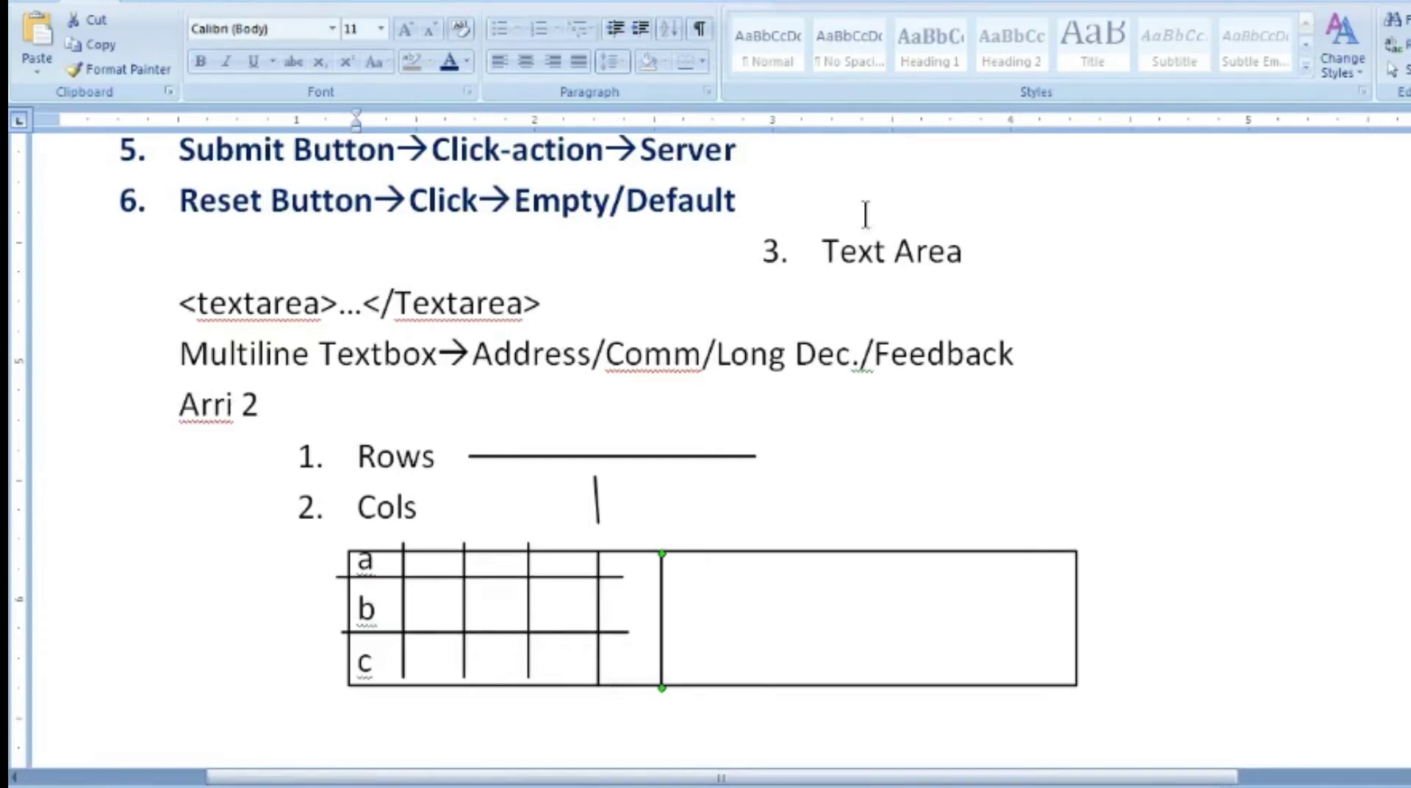
- Colour the text from the Text Area heading through the letter c in standard purple
left_click_drag(757, 242, 1002, 661)
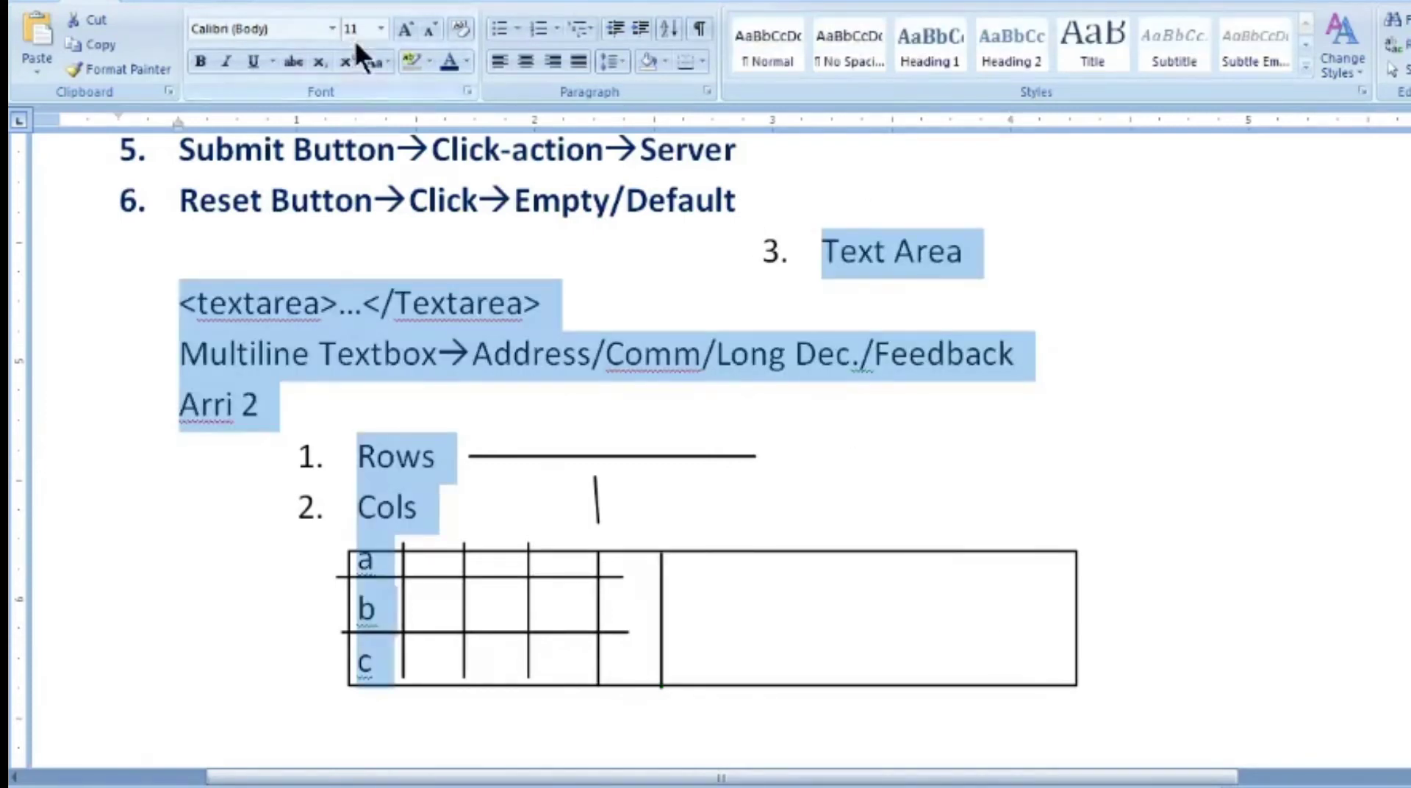
left_click(467, 63)
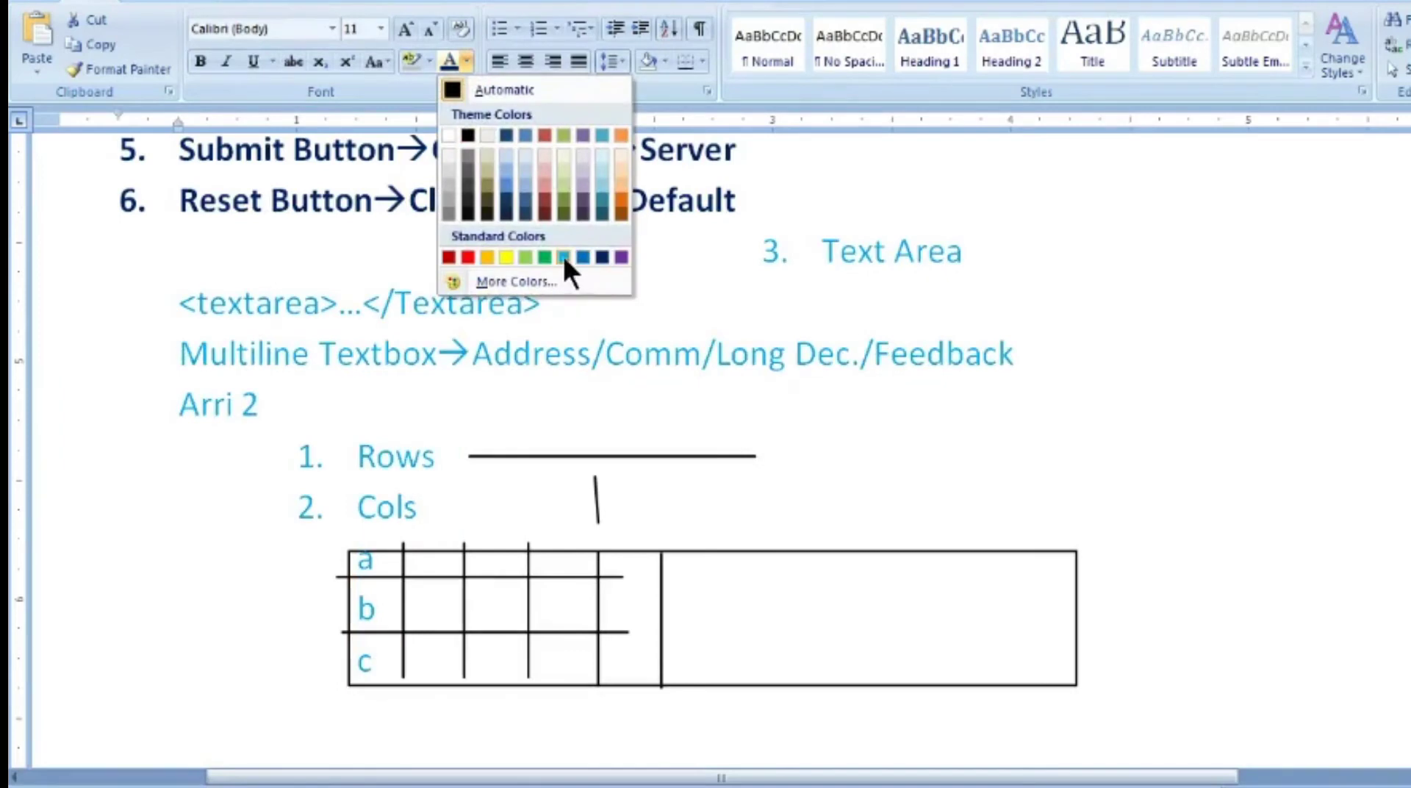
left_click(623, 259)
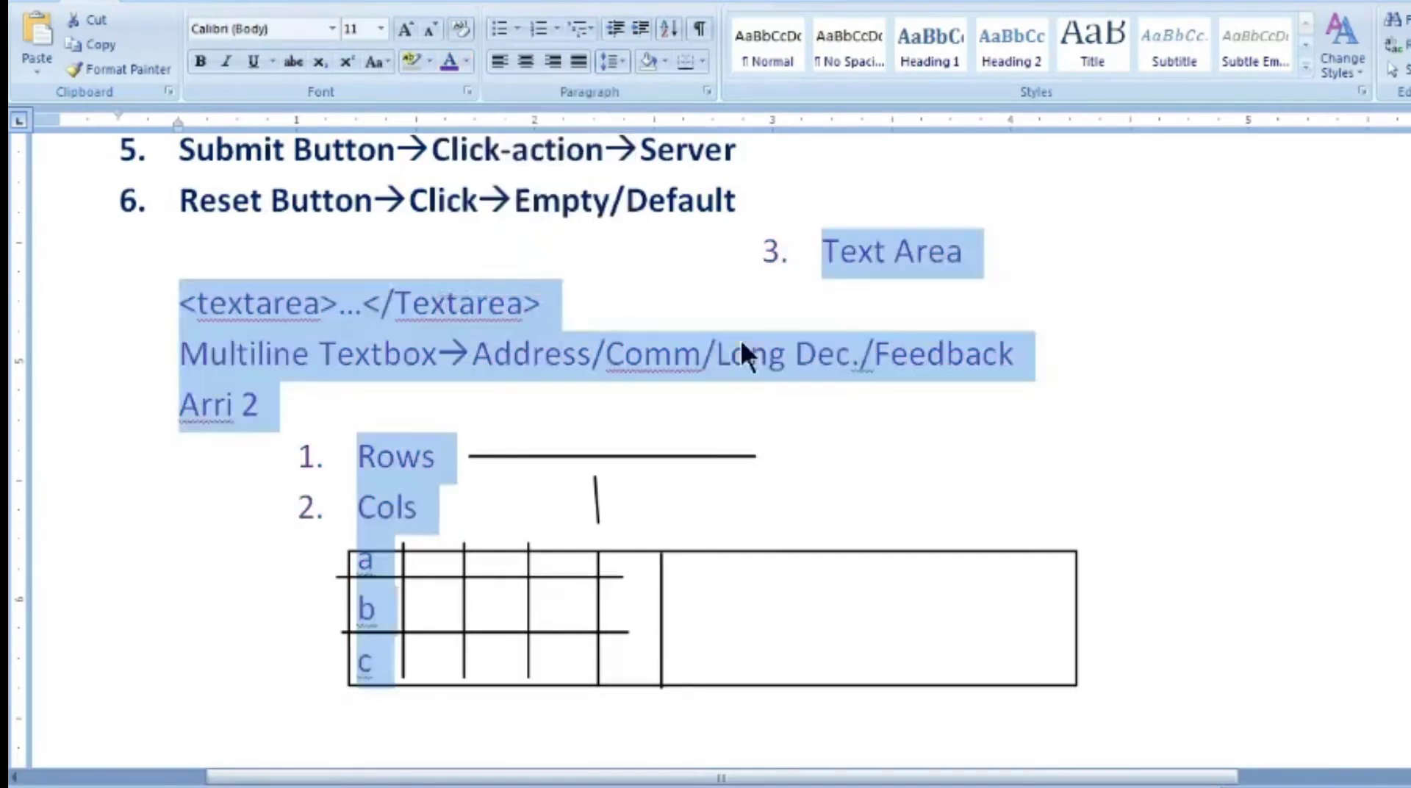
left_click(750, 354)
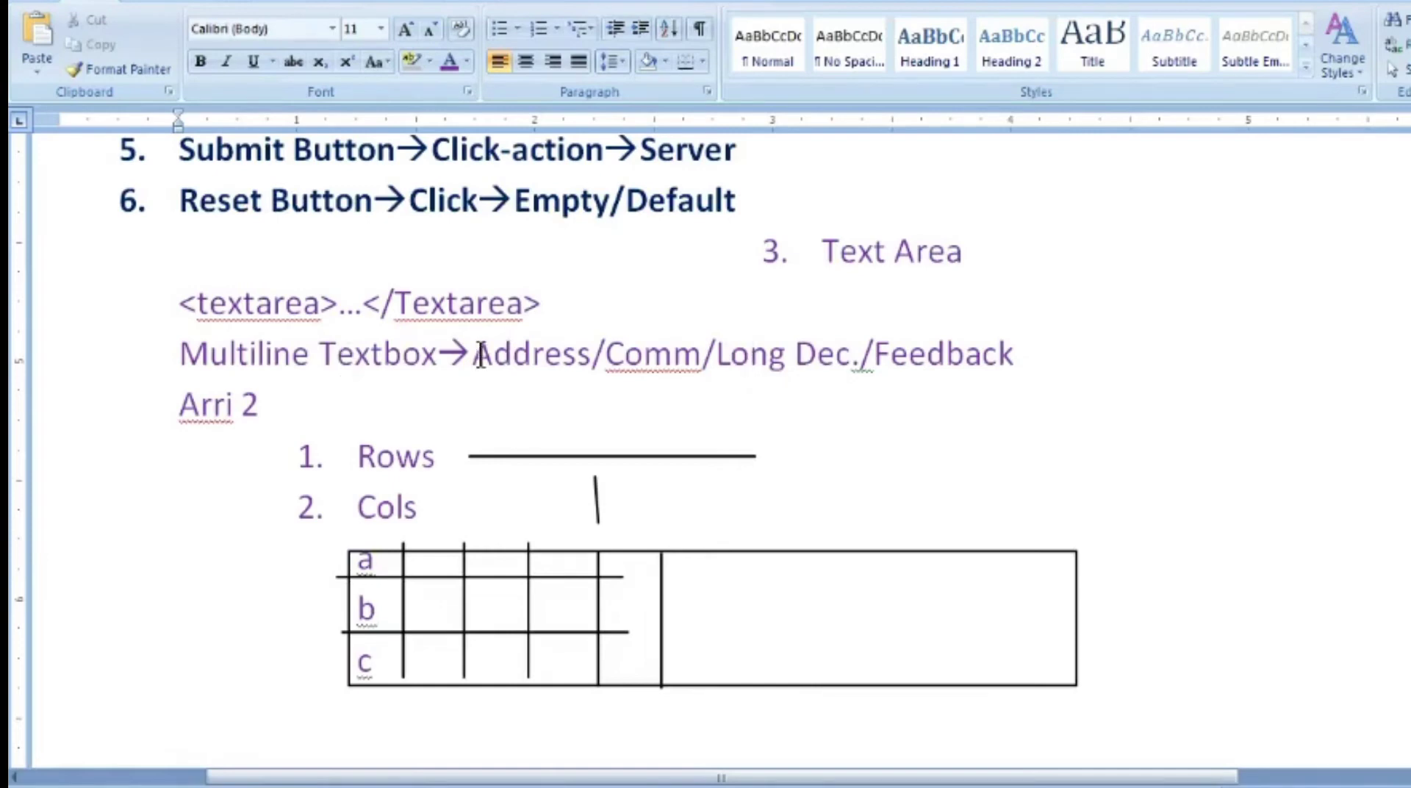
left_click_drag(473, 354, 534, 354)
left_click(645, 354)
left_click(770, 355)
- Draw a double-headed horizontal arrow just below the rectangle, spanning most of its width, about 2.9 inches long
scroll(349, 595, "down", 2)
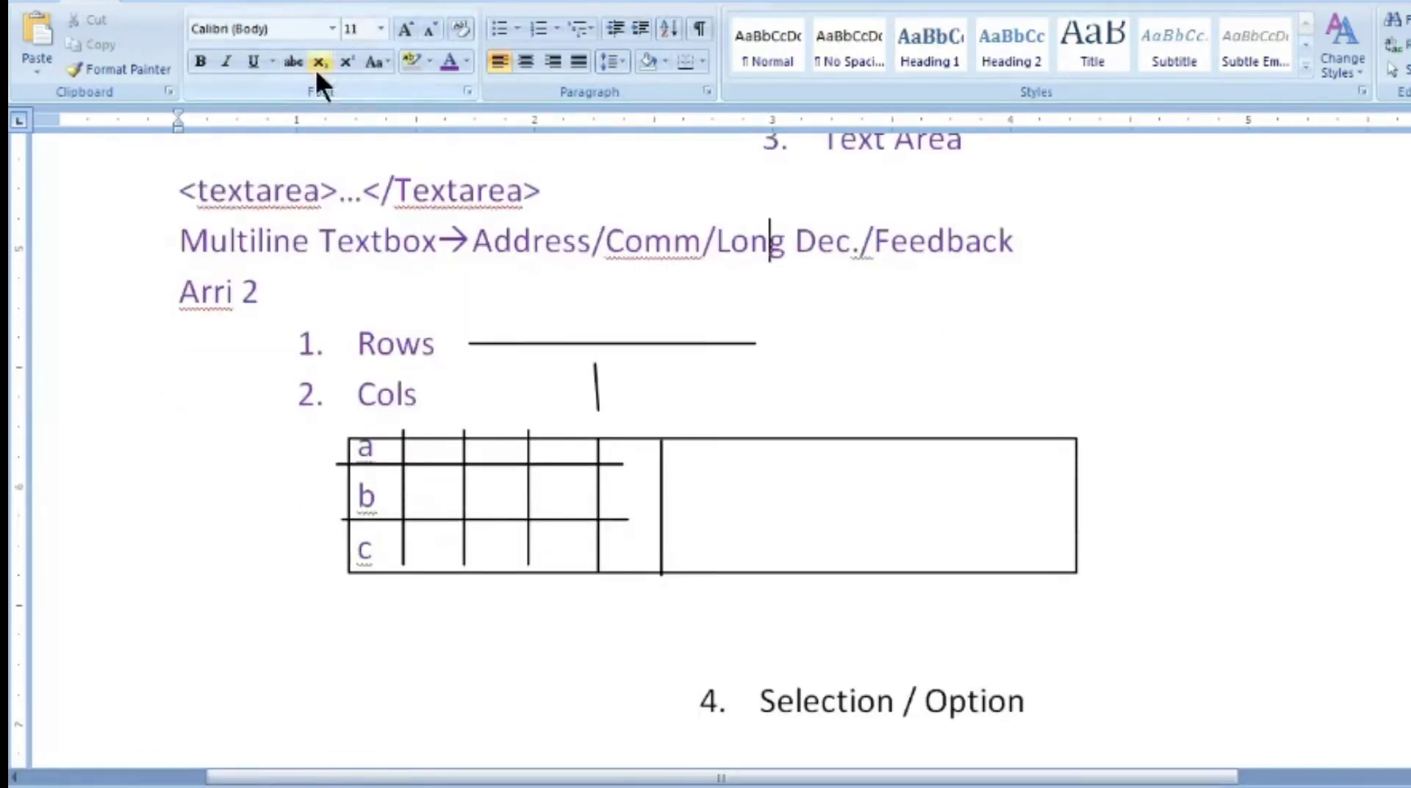
left_click(157, 2)
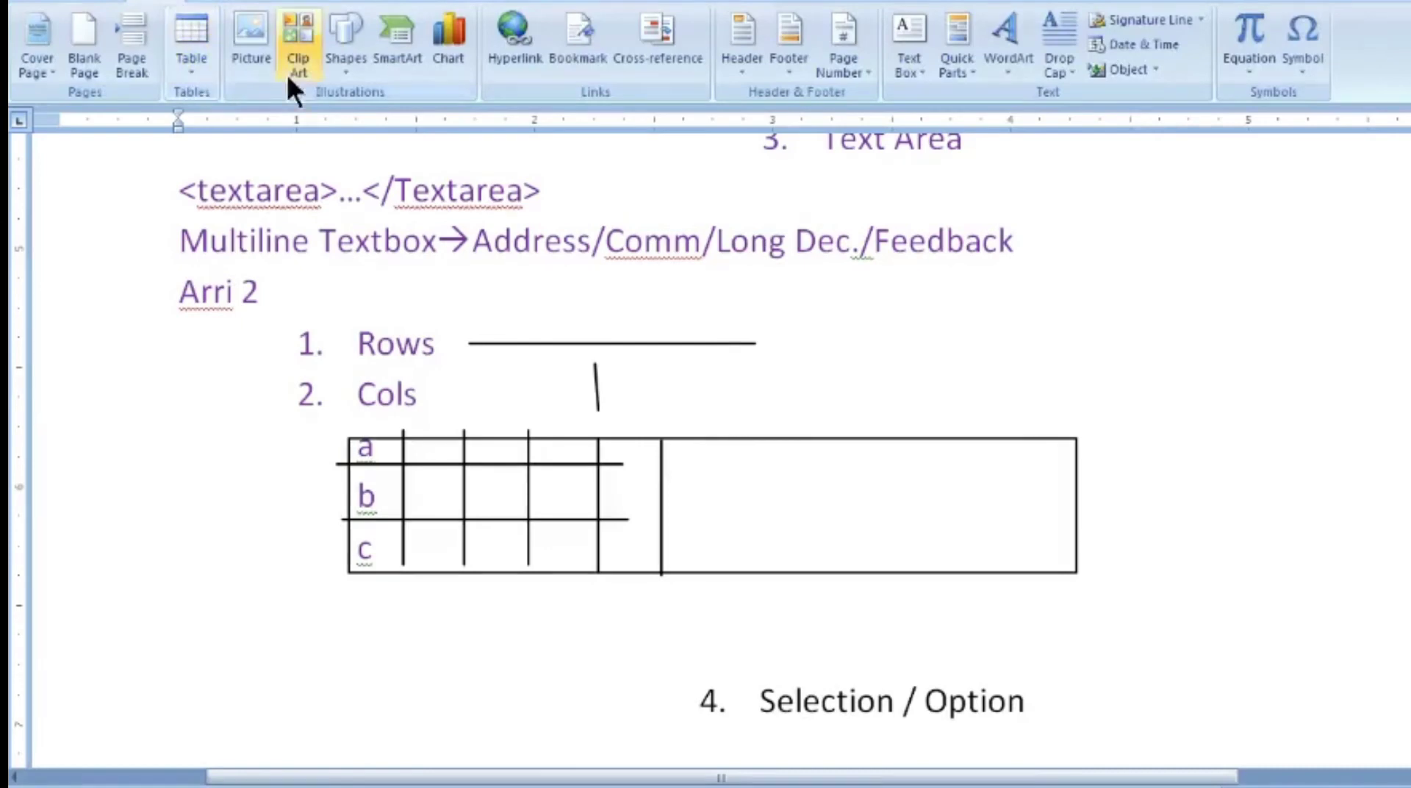
left_click(345, 70)
left_click(382, 187)
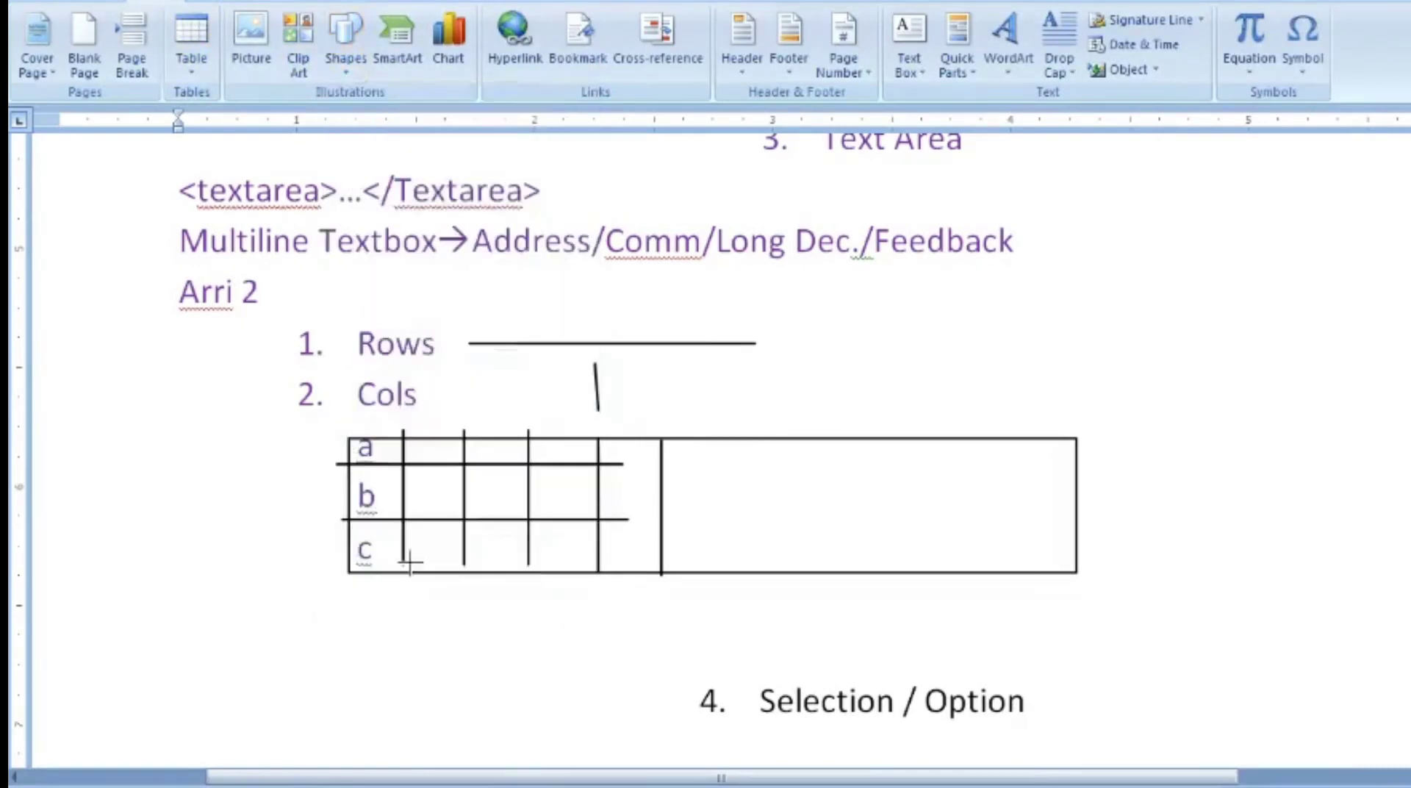
mouse_move(365, 598)
left_mouse_down()
mouse_move(854, 621)
mouse_move(1037, 613)
mouse_move(1052, 592)
left_mouse_up()
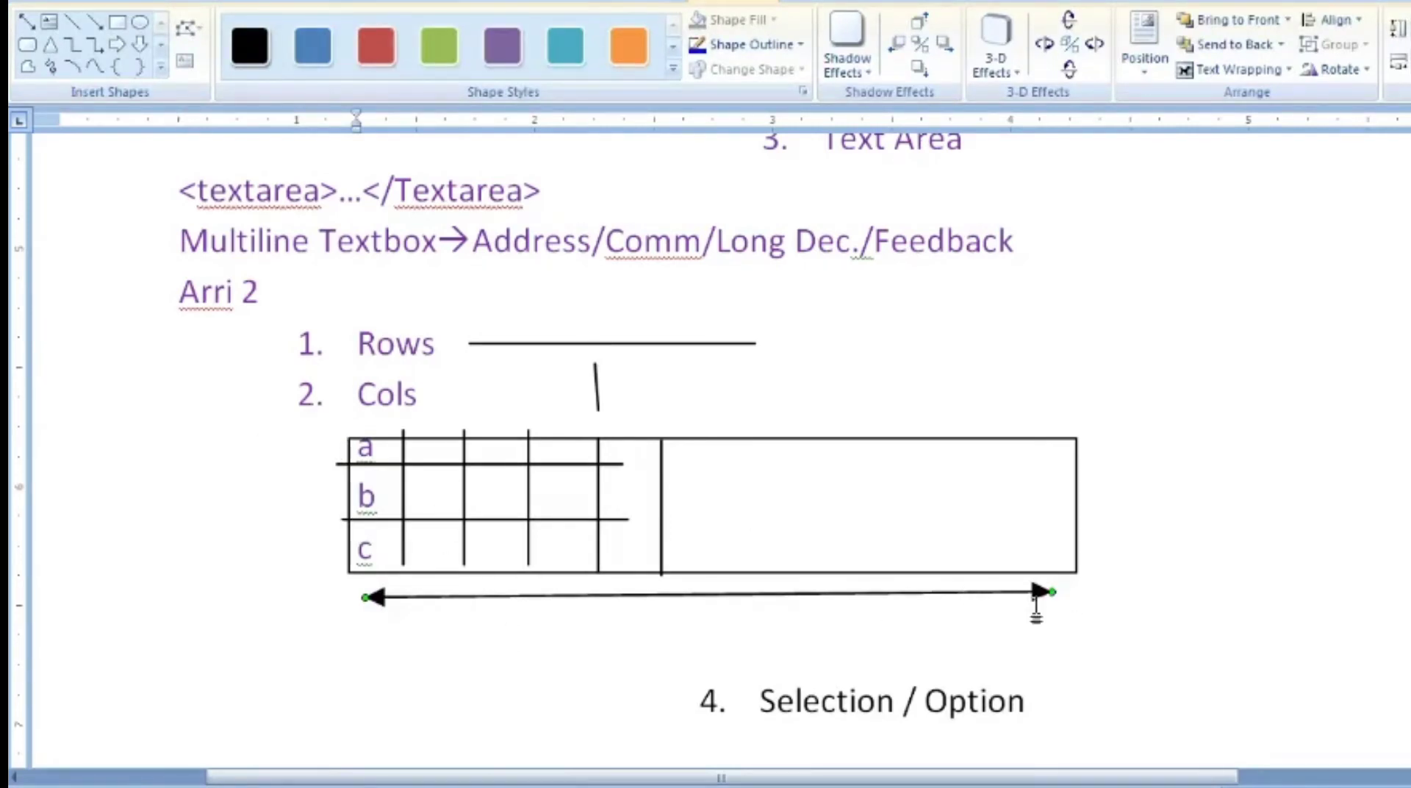
- Add the label "Left To Right (H B)" directly beneath the rectangle and shift the horizontal arrow down below the text
left_click(1058, 594)
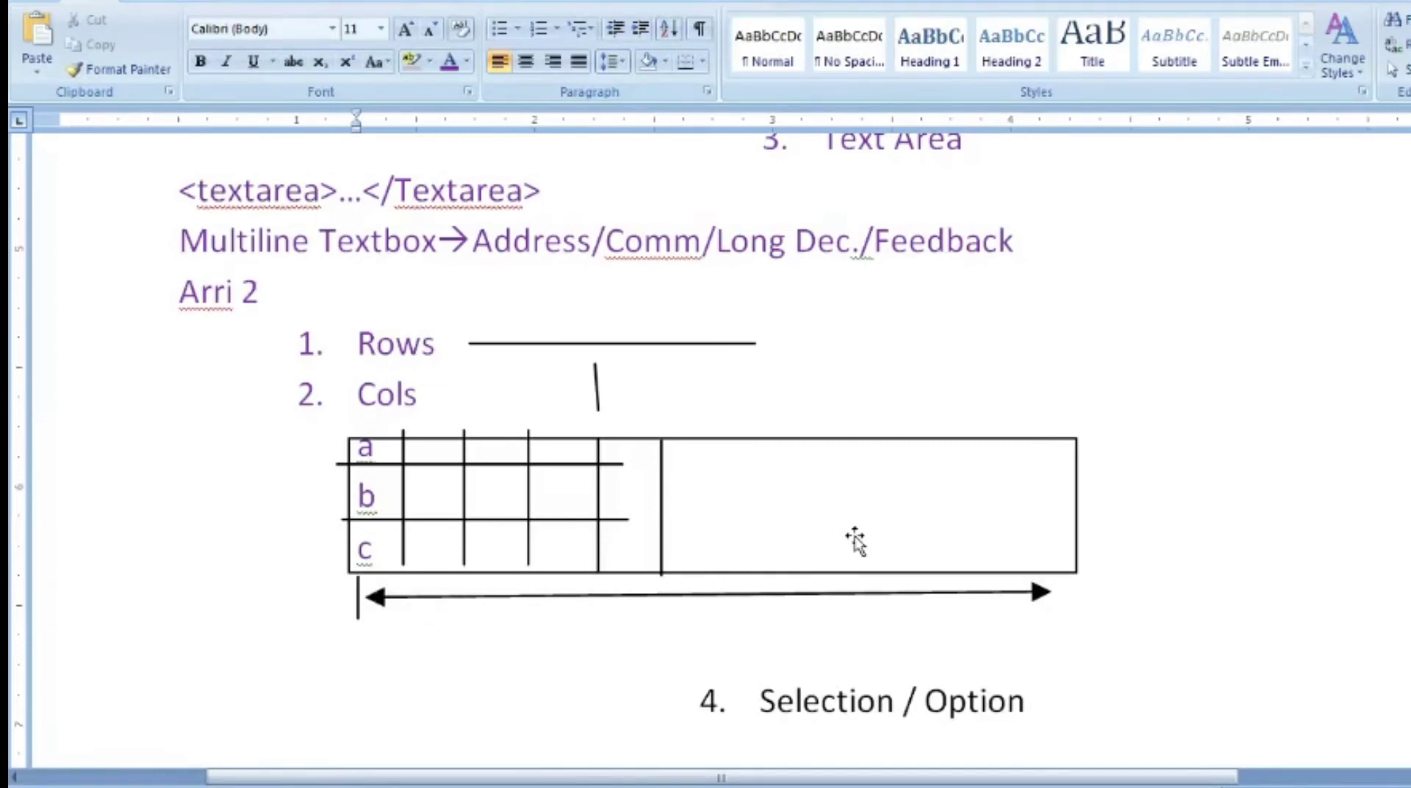
type("Left")
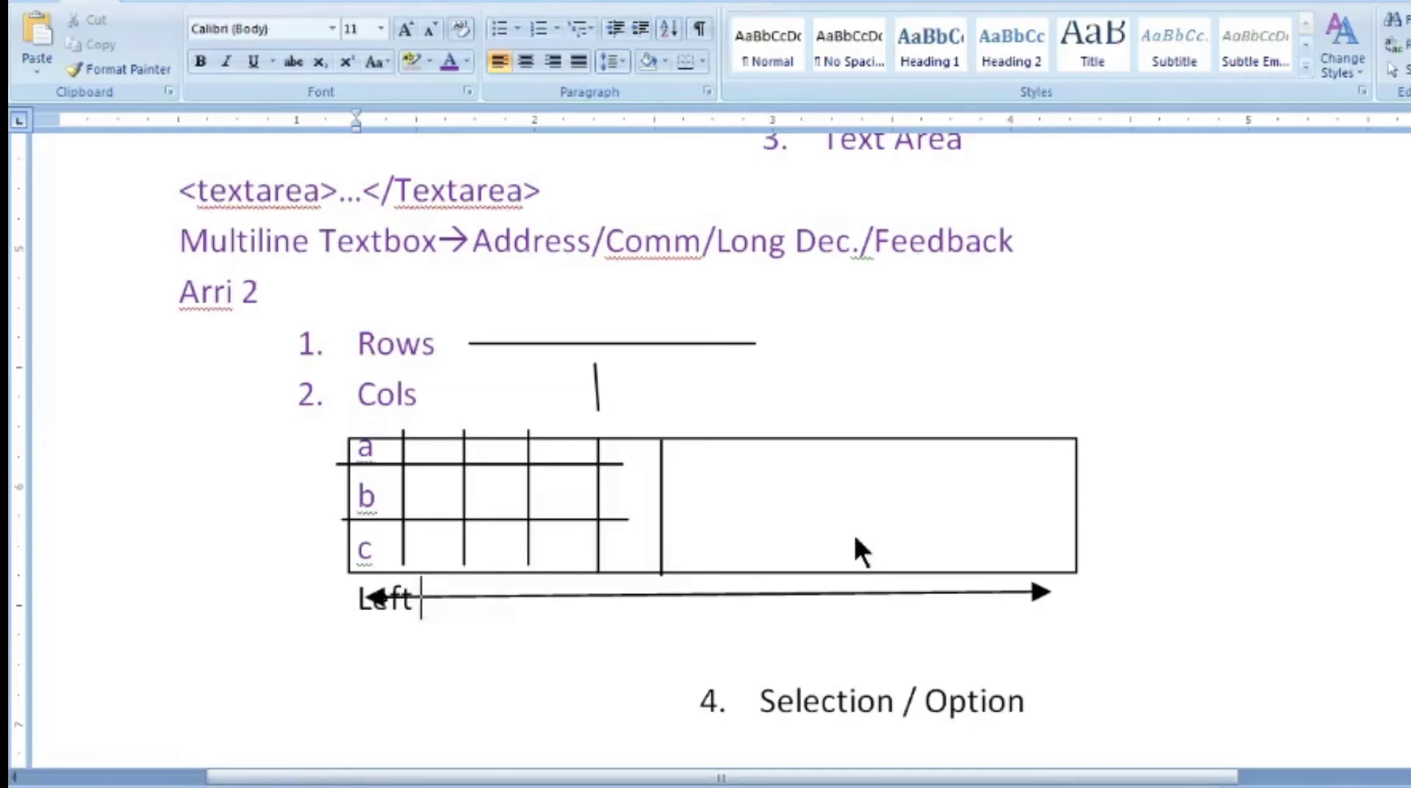
type(" To Right")
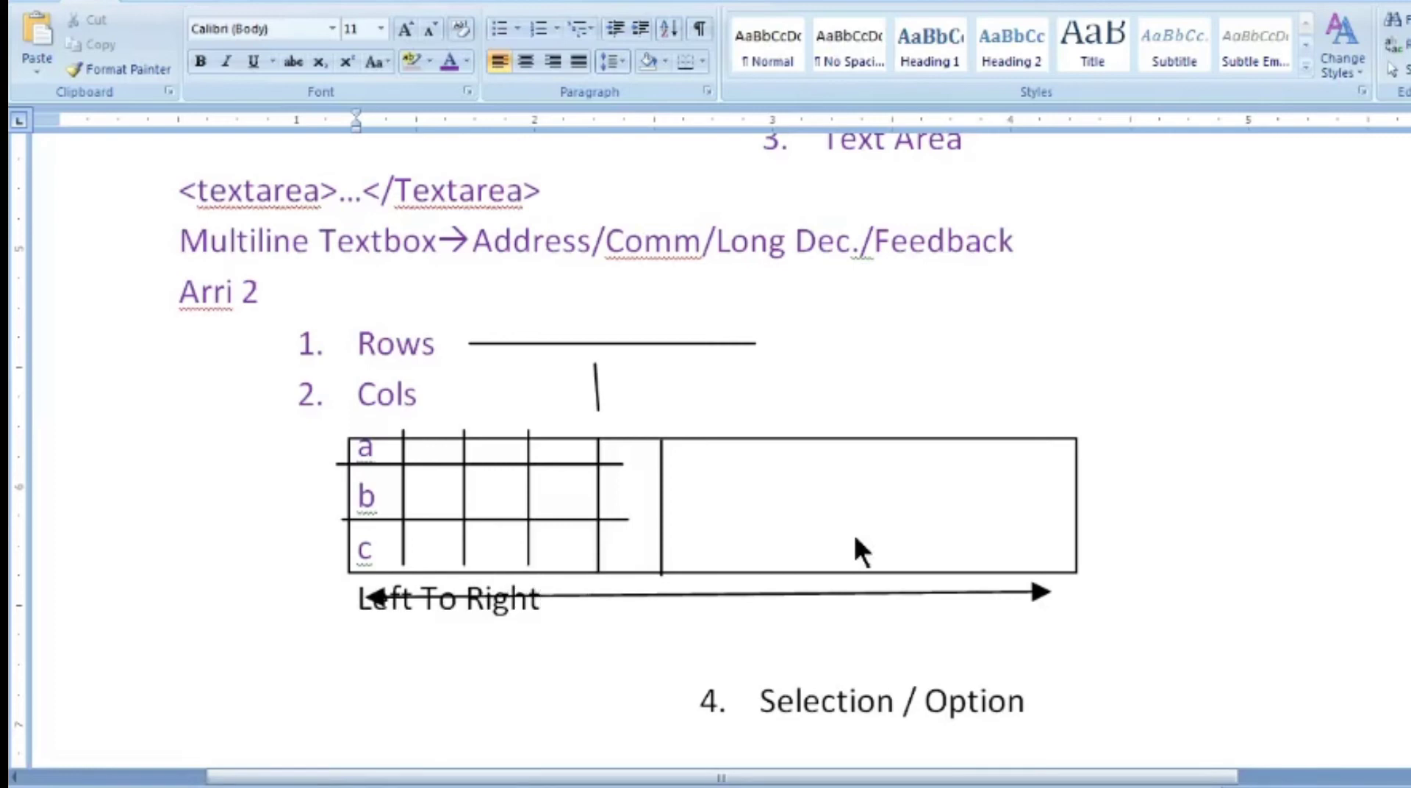
type(" (Ho")
key("BackSpace")
type("B")
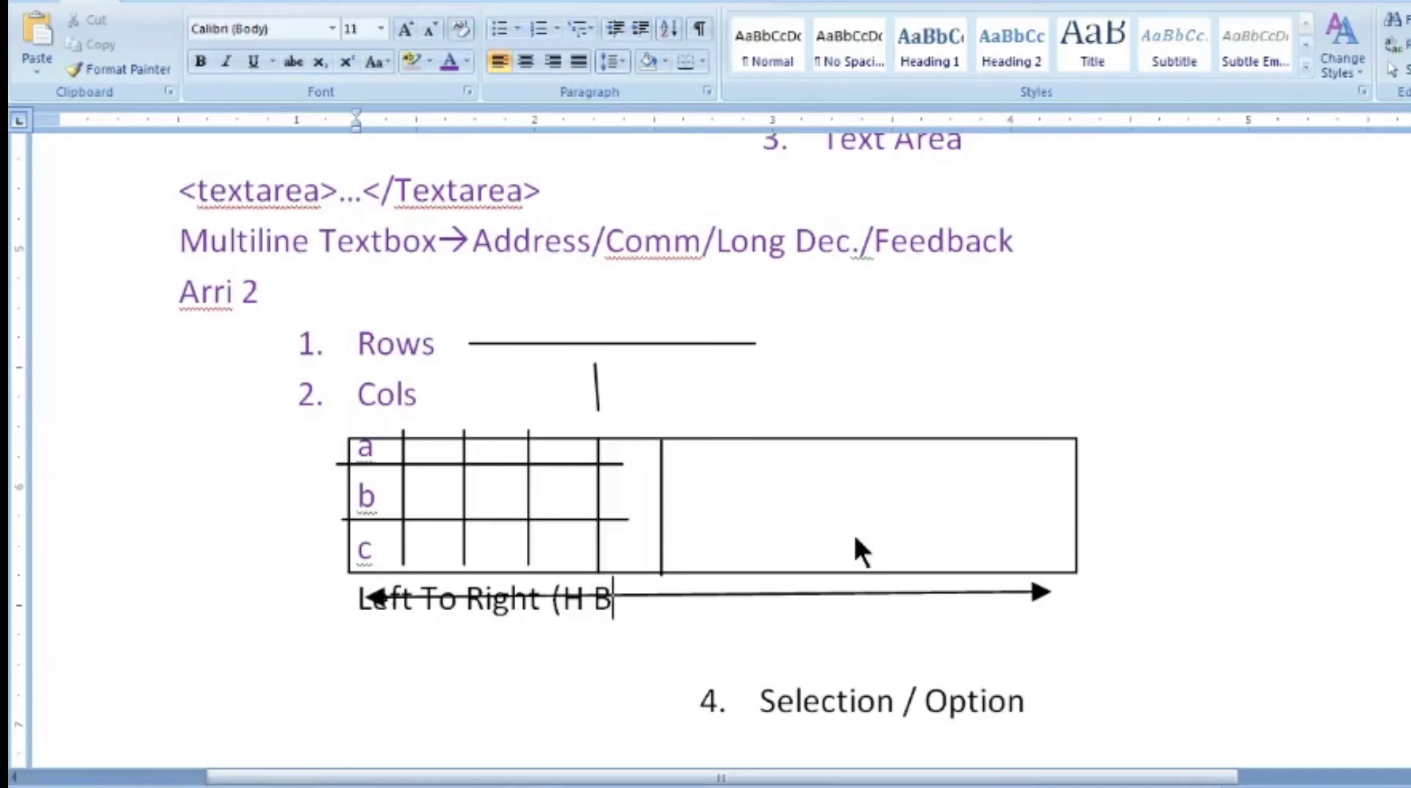
type(")")
left_click(788, 597)
left_click_drag(788, 596, 788, 627)
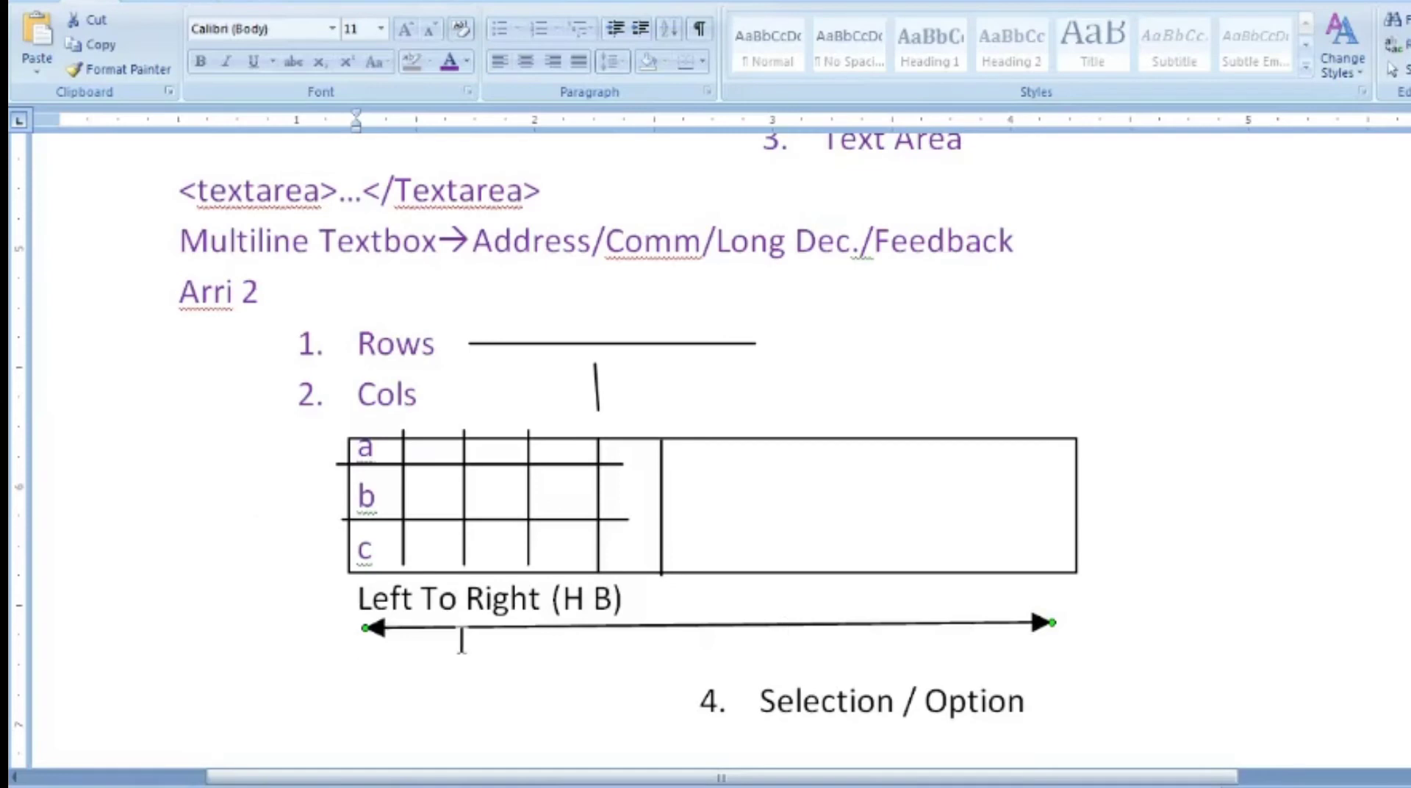
- Prefix the Left To Right label with "C+" followed by a right-pointing arrow symbol
left_click(354, 597)
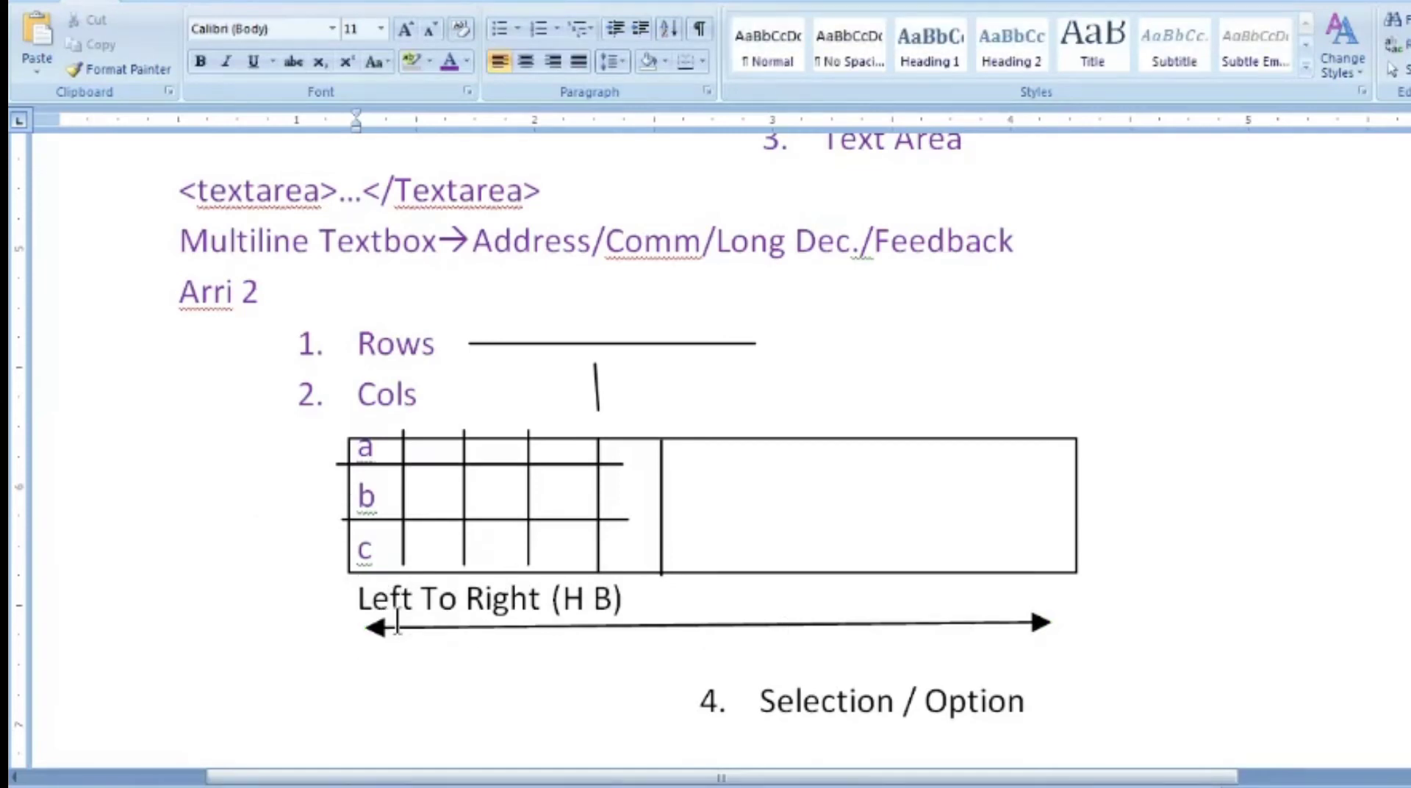
type("C+ ")
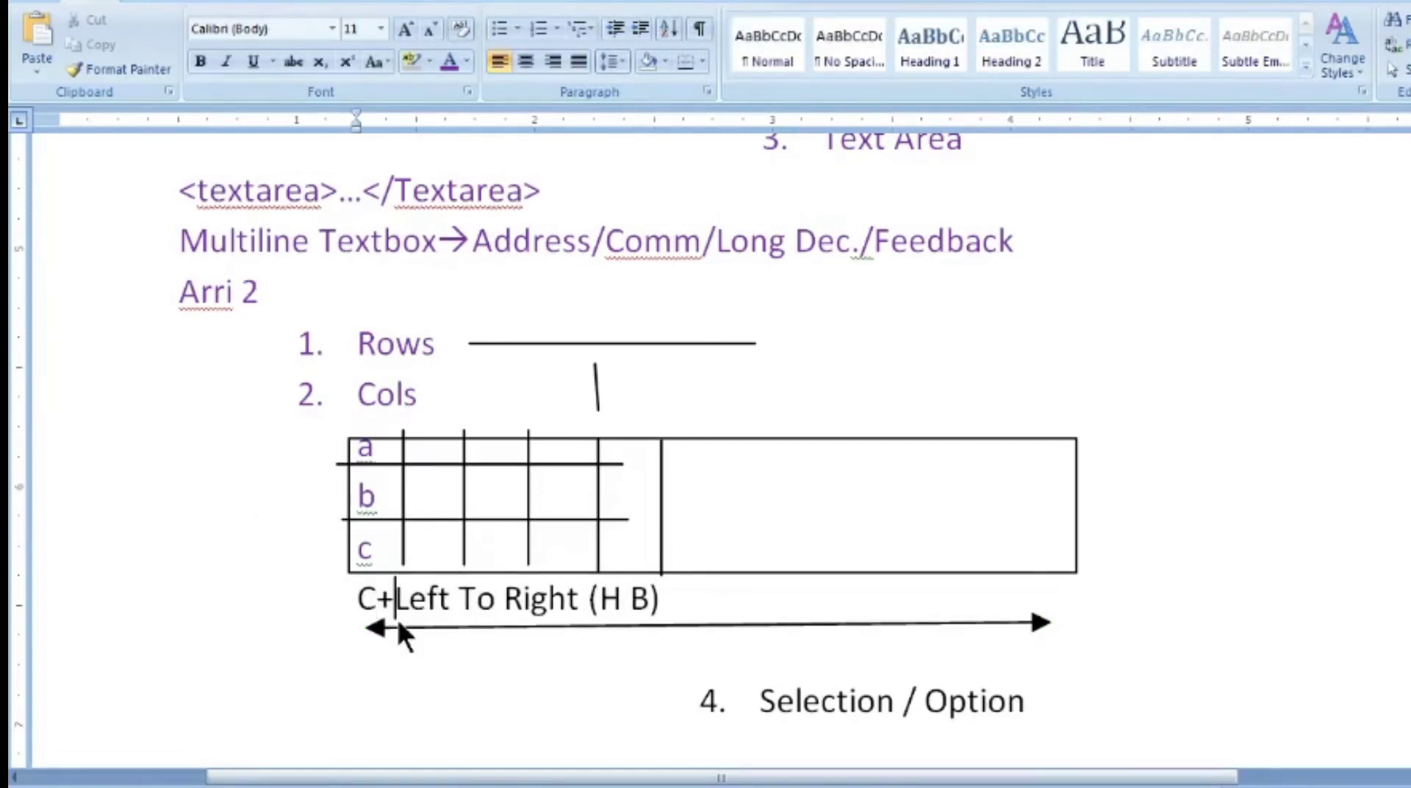
type("--")
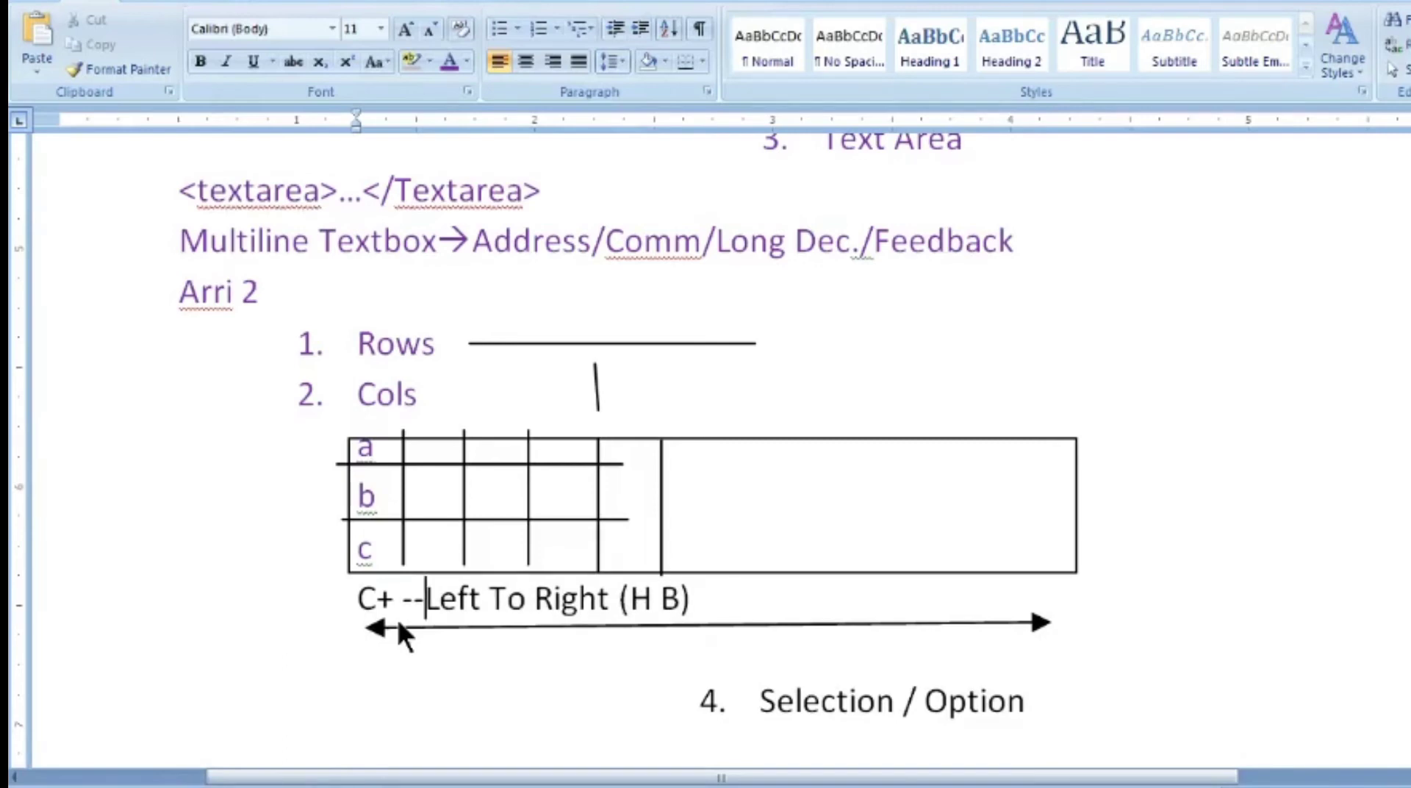
type(">")
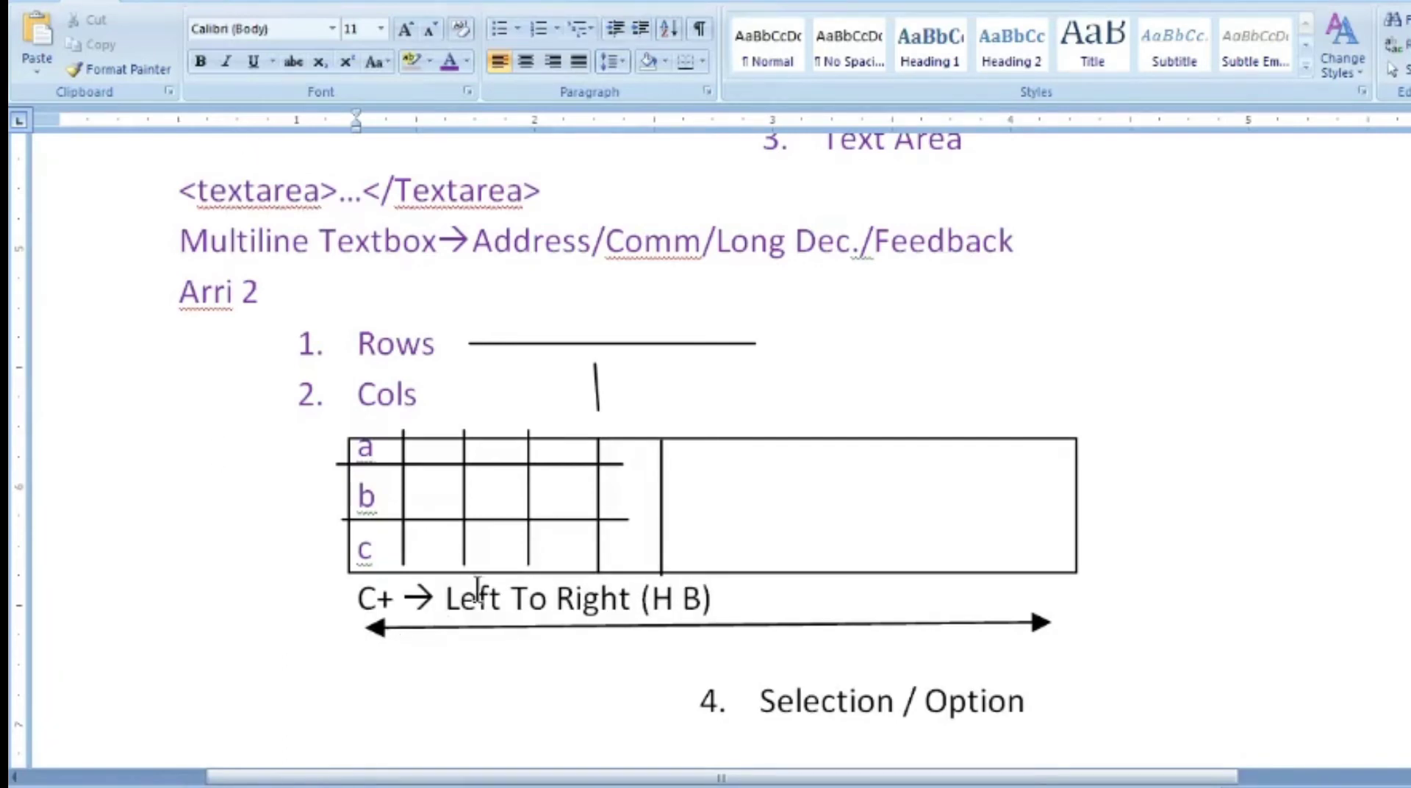
- Draw a double-headed vertical arrow about 0.6 inch tall just outside the rectangle's right edge
left_click(150, 6)
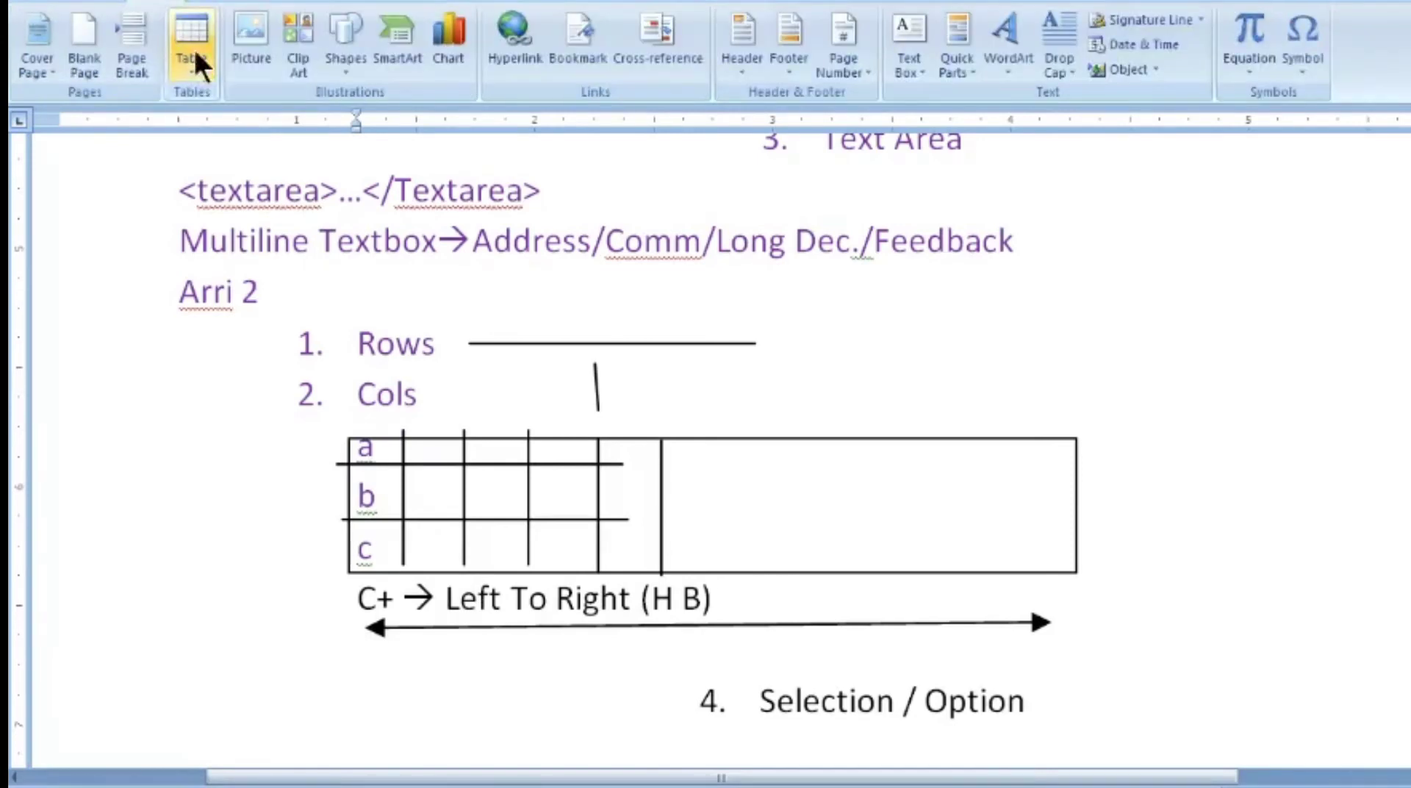
left_click(347, 73)
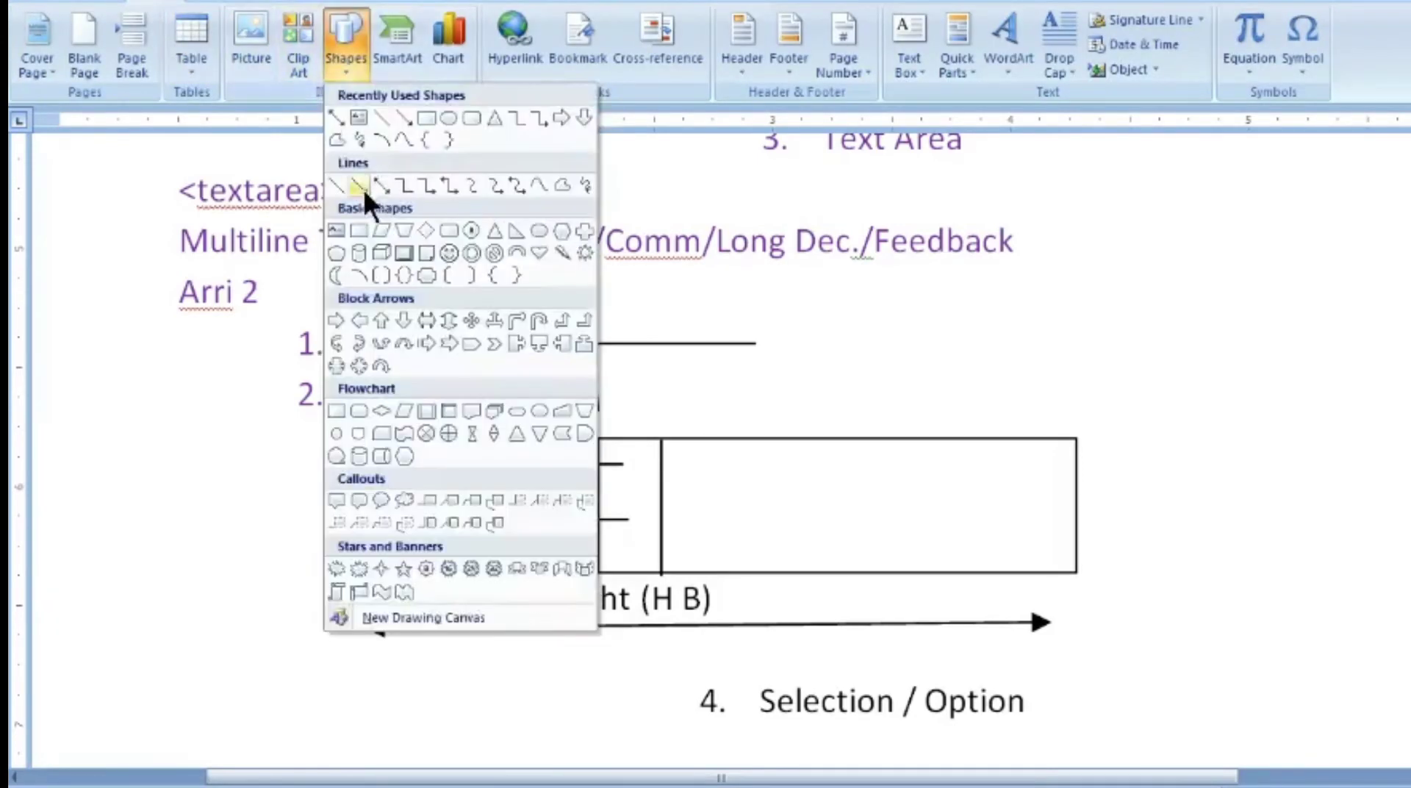
left_click(364, 188)
left_click(342, 68)
left_click(382, 183)
left_click_drag(1111, 435, 1110, 571)
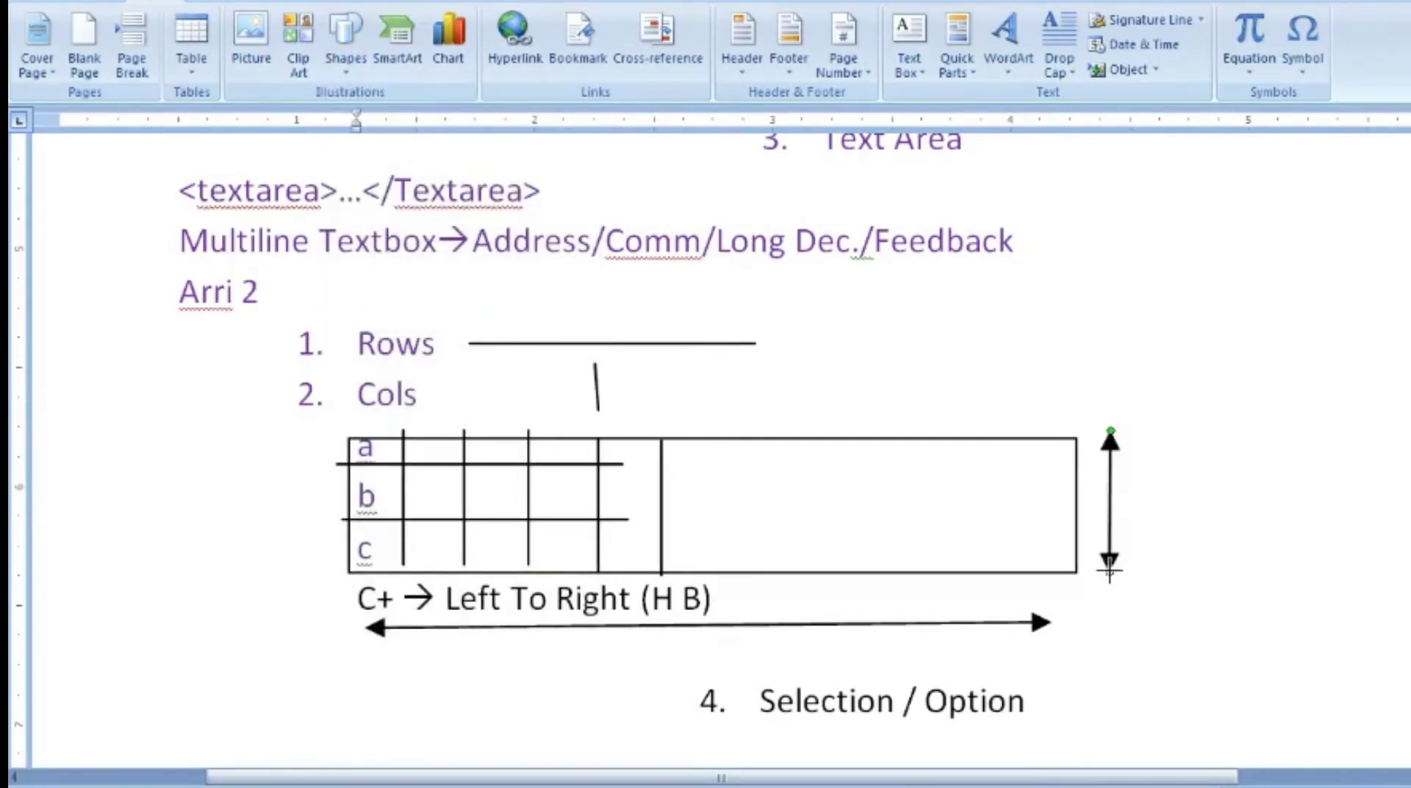
- Write the label "up To Down (V B)" beside the vertical arrow, level with the letter b
left_click(1160, 479)
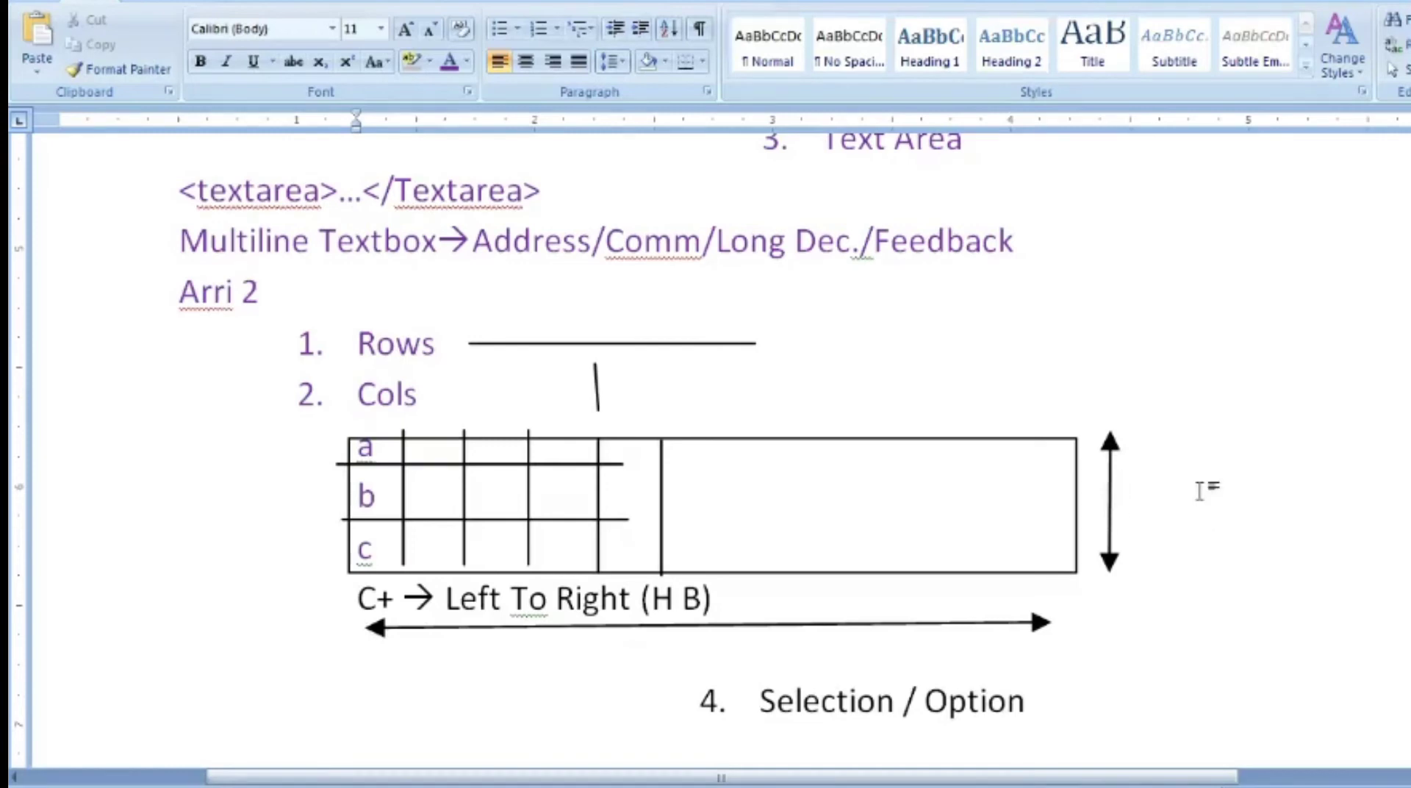
type("uo")
key("BackSpace")
type("p To Down")
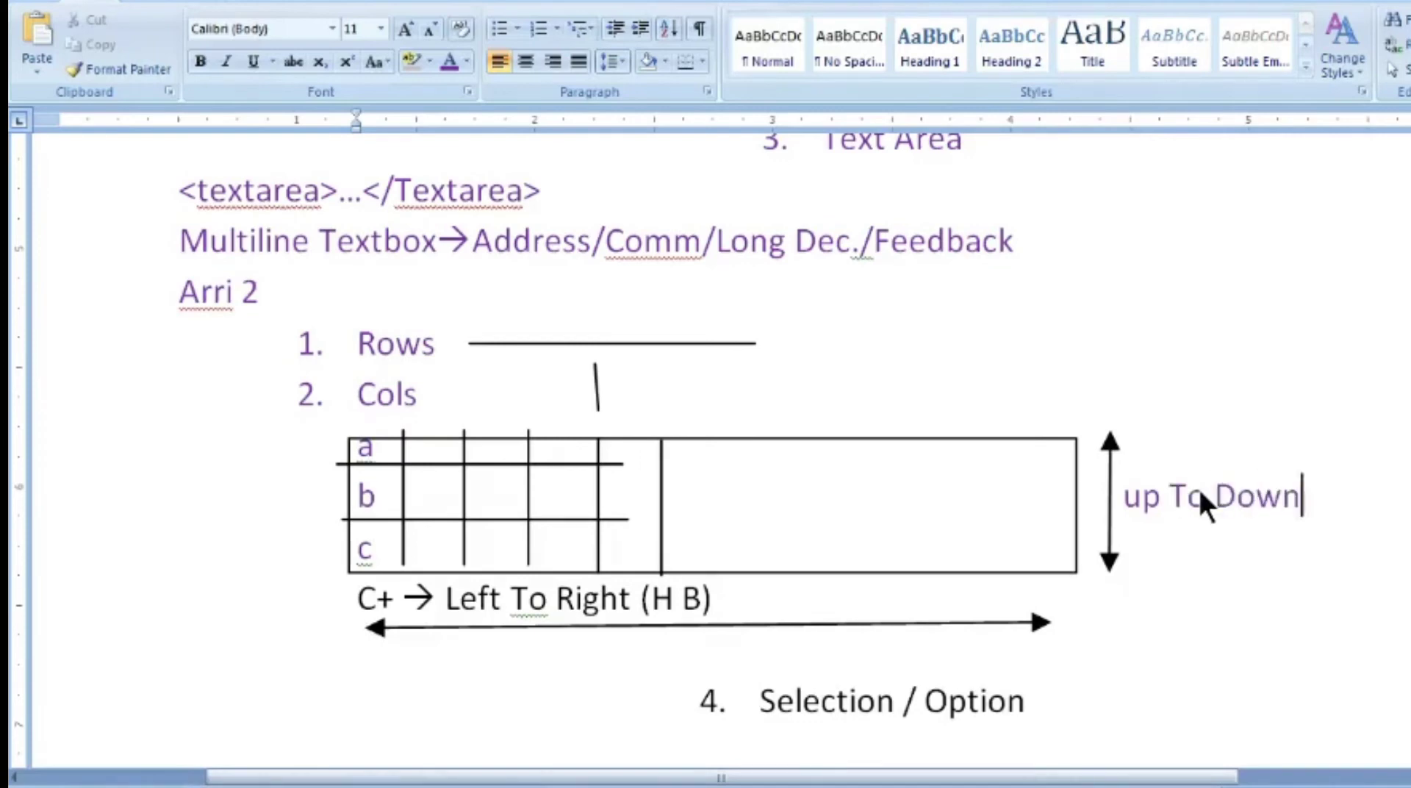
type(" (V B")
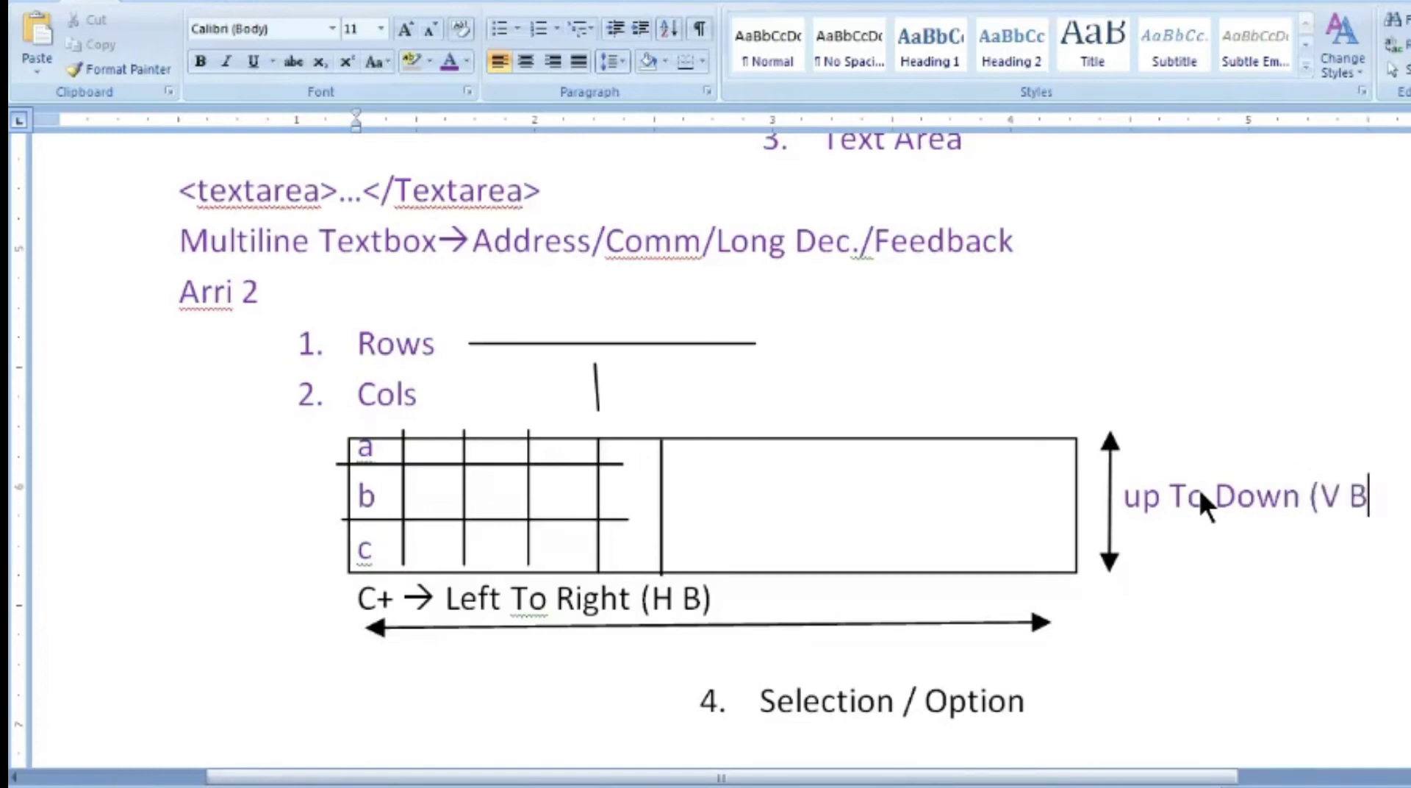
type(")")
- Capitalise the first letter of the label beside the vertical arrow so it reads "Up To Down (V B)"
key("Left")
key("Left")
key("Left")
key("Left")
key("Left")
key("Left")
key("Left")
key("Left")
key("Left")
key("Left")
key("Left")
key("Left")
key("Left")
key("Left")
key("Left")
key("BackSpace")
type("U")
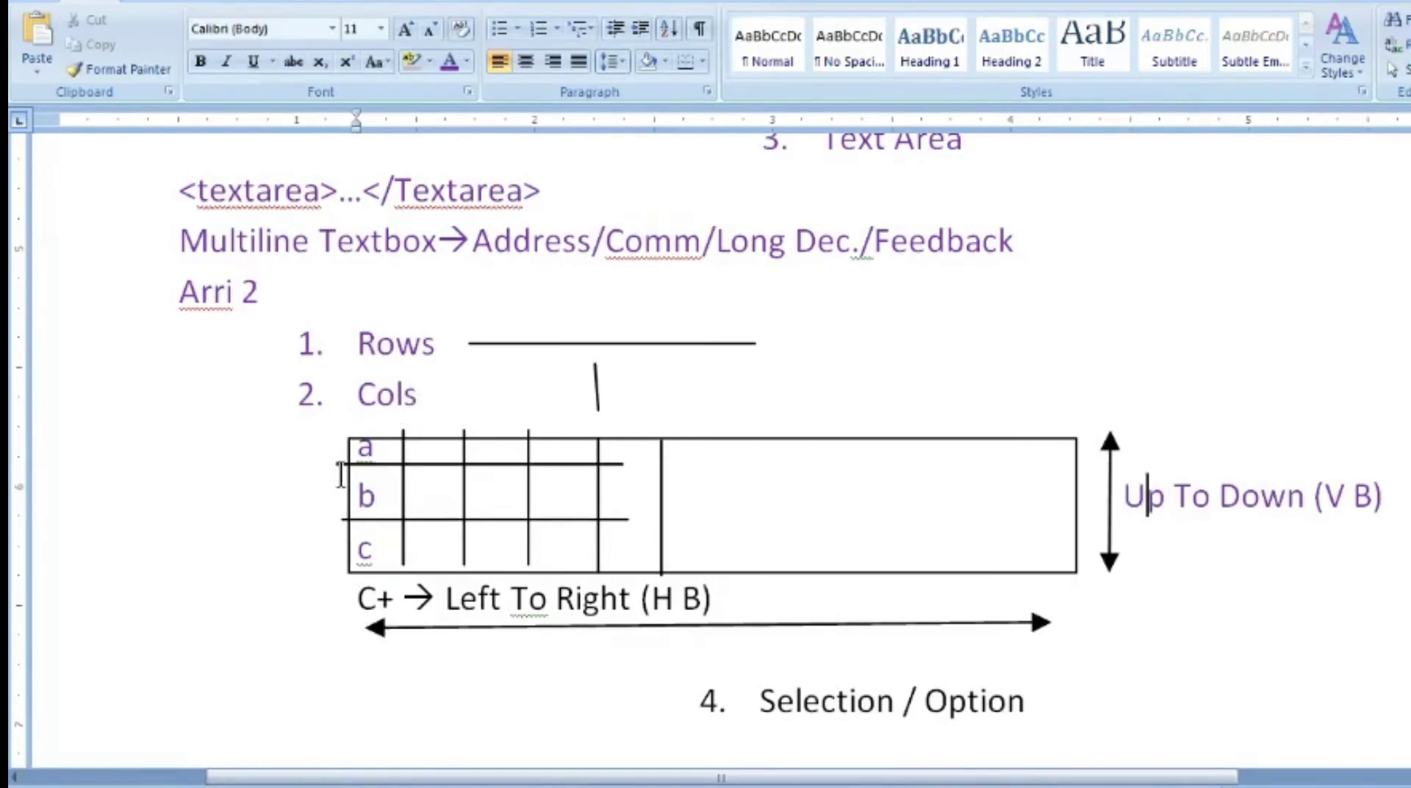
- Review the two direction labels by selecting "Up To Down (V B)" and the "H B" text in the Left To Right line
left_click_drag(1122, 495, 1391, 496)
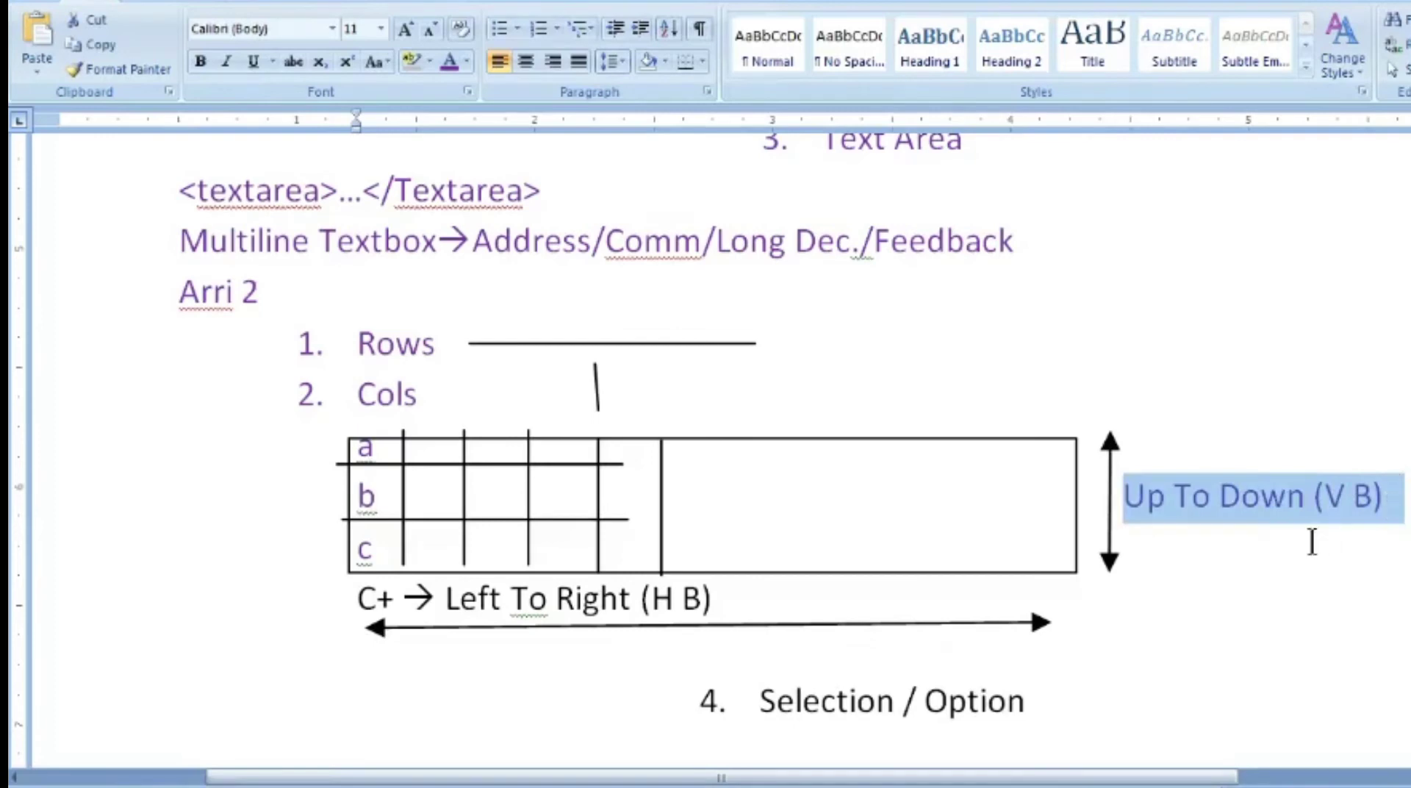
left_click(356, 599)
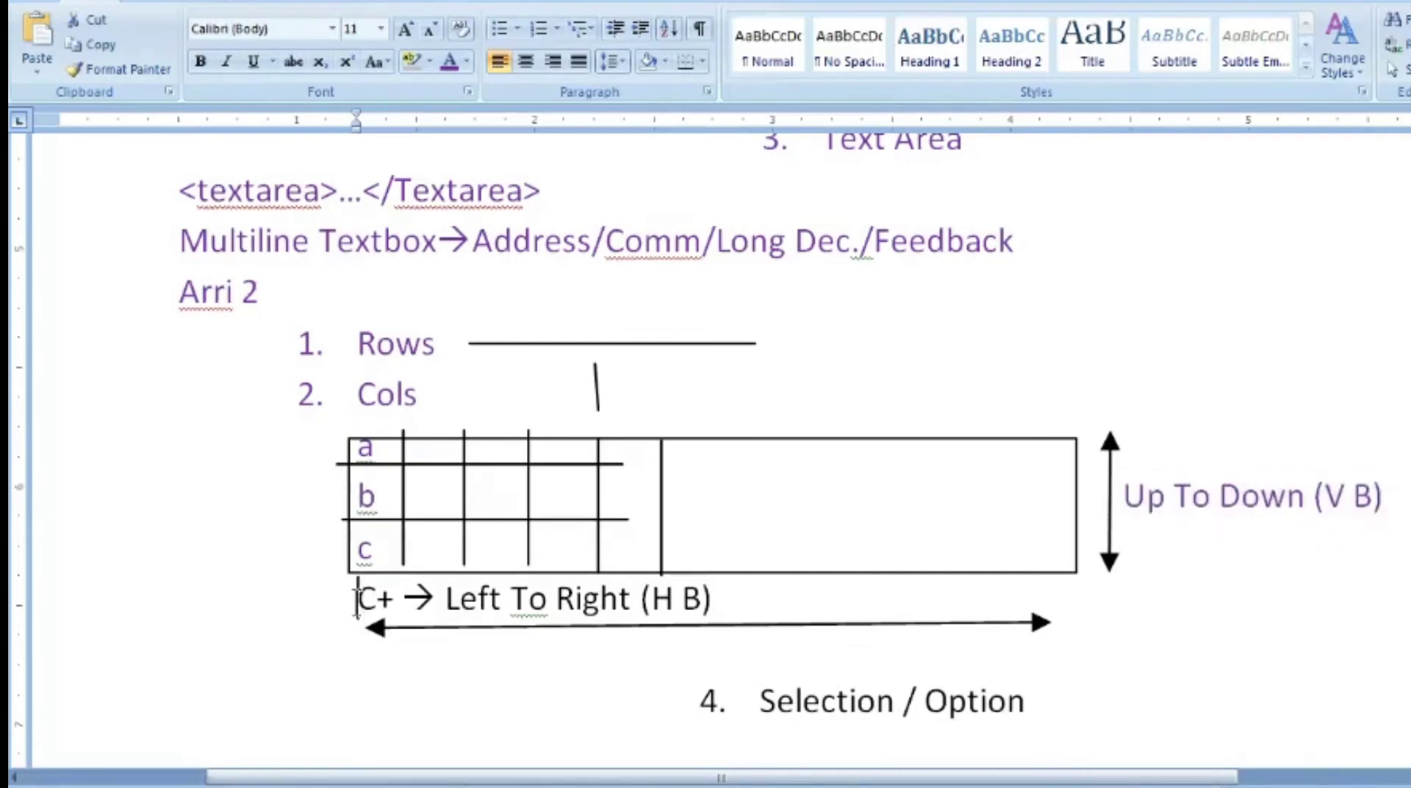
left_click_drag(356, 599, 696, 602)
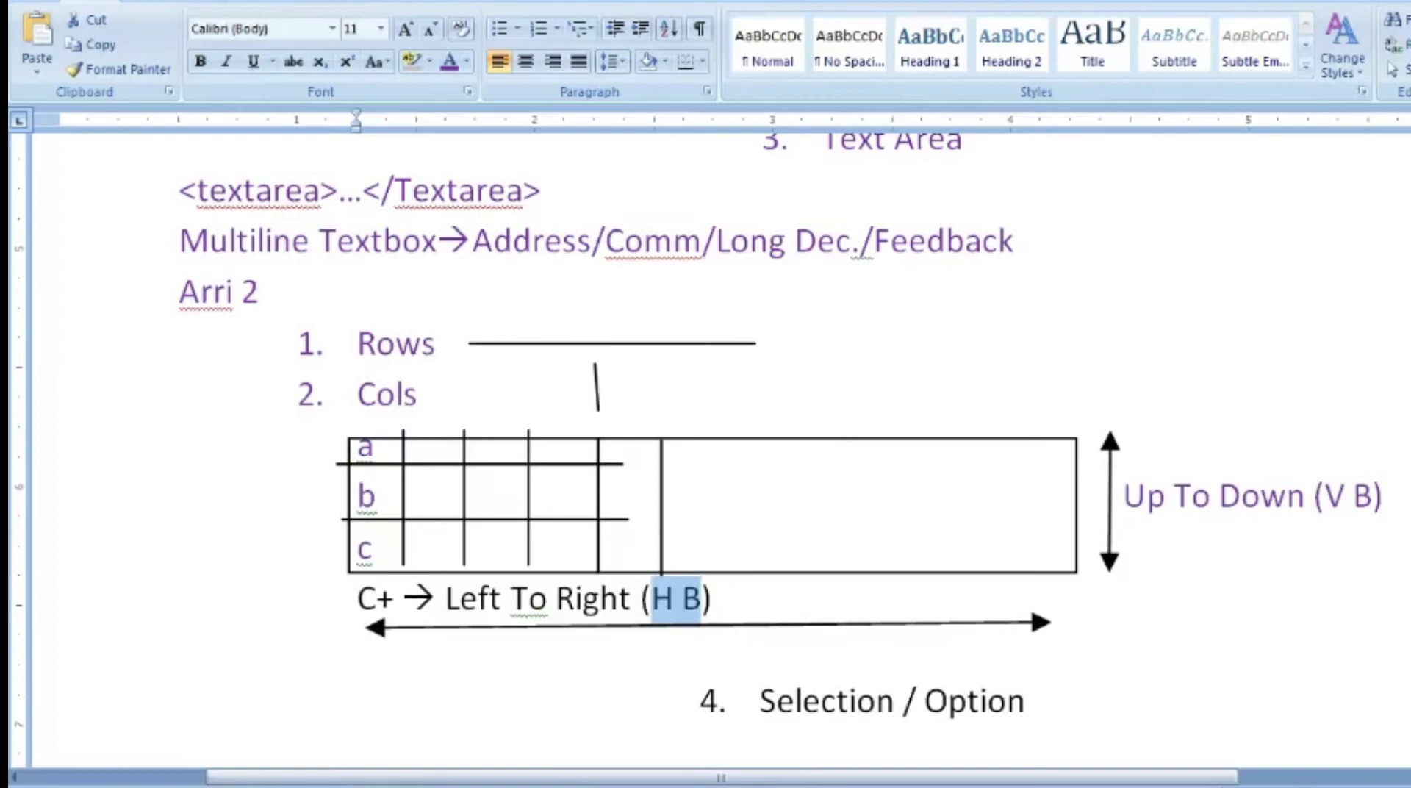
scroll(1132, 503, "up", 2)
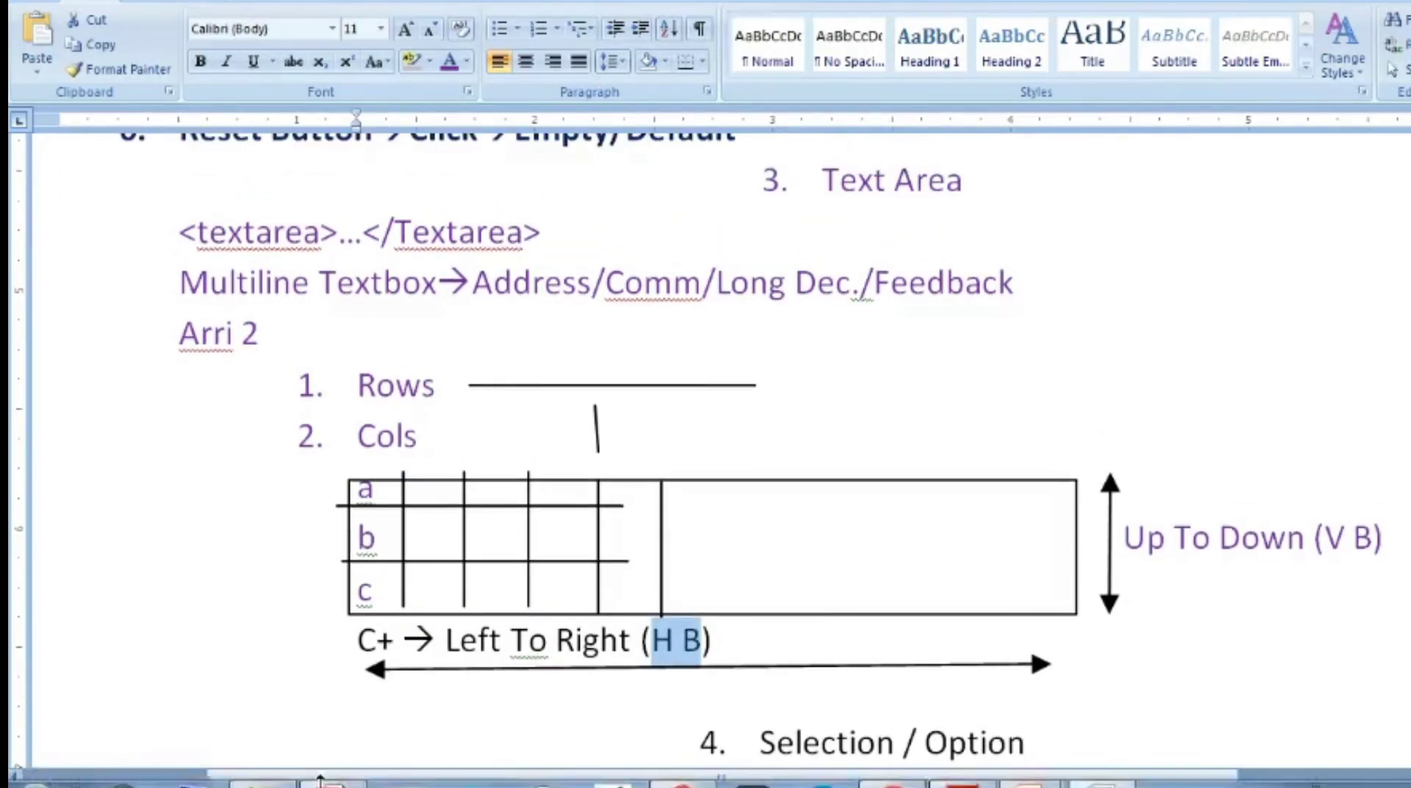
- Switch to the PDF textbook and highlight "Textarea element", "multi-line text", the textarea tags and "unlimited number of characters" in yellow on page 9
left_click(328, 778)
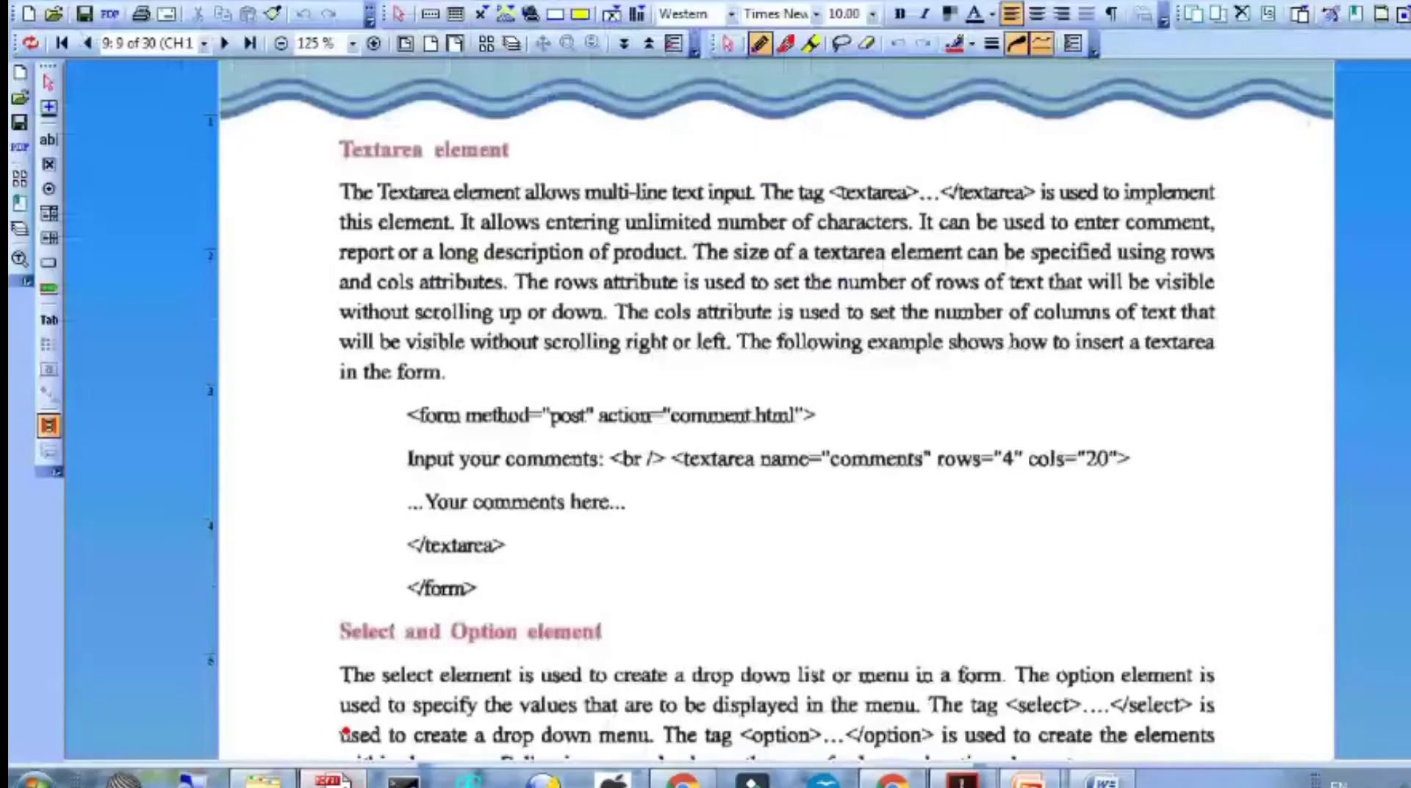
left_click(371, 42)
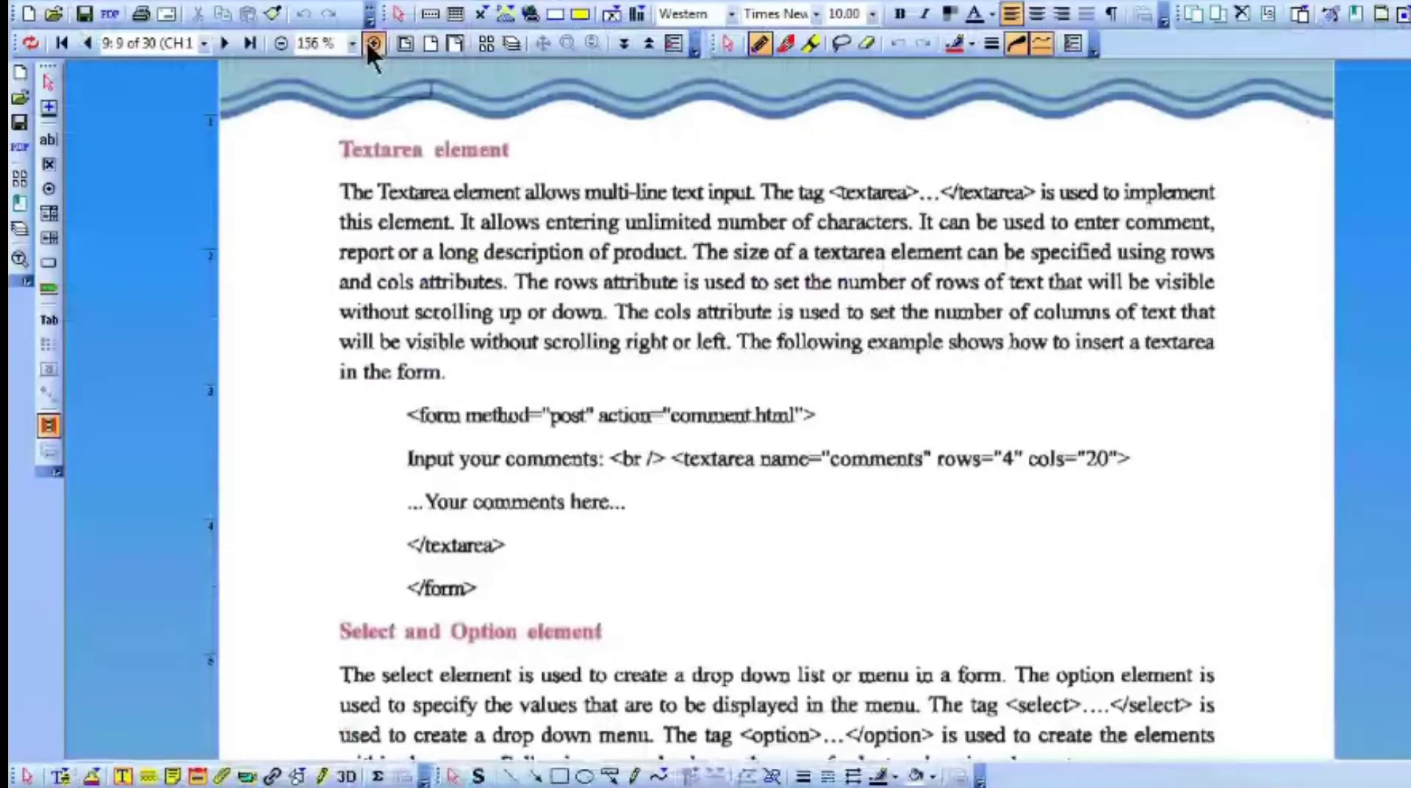
left_click(810, 43)
left_click_drag(288, 245, 427, 245)
left_click_drag(535, 243, 689, 245)
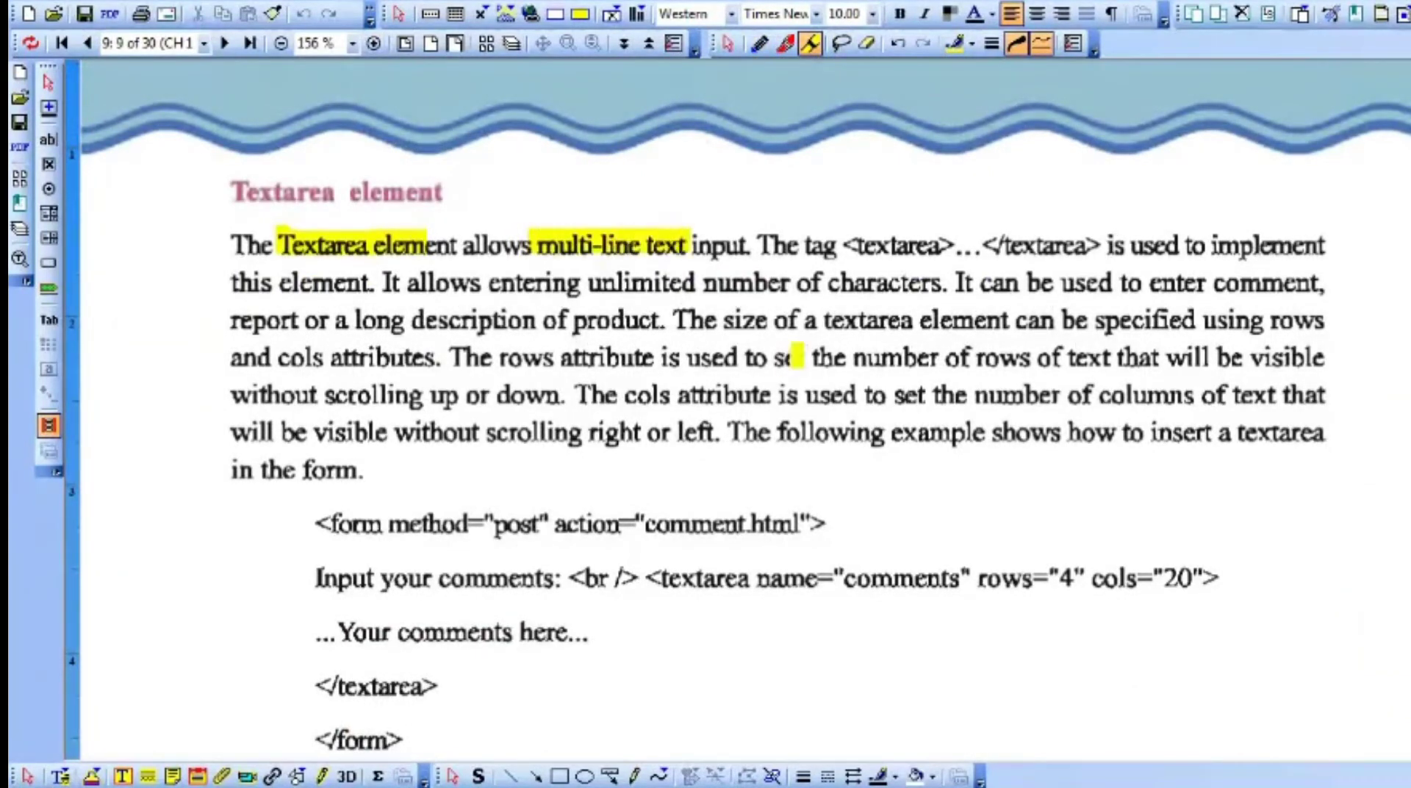
left_click_drag(842, 243, 1067, 234)
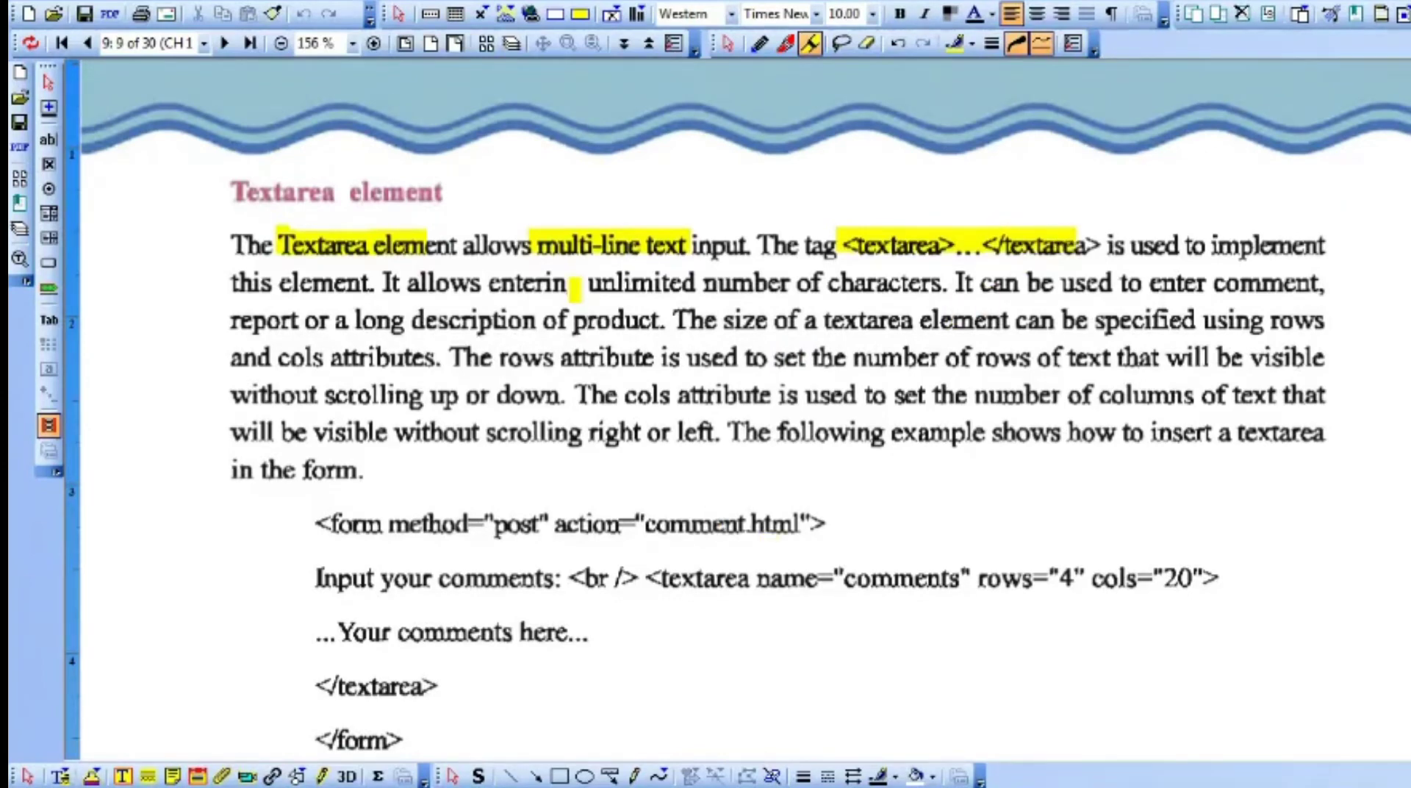
left_click_drag(588, 286, 895, 283)
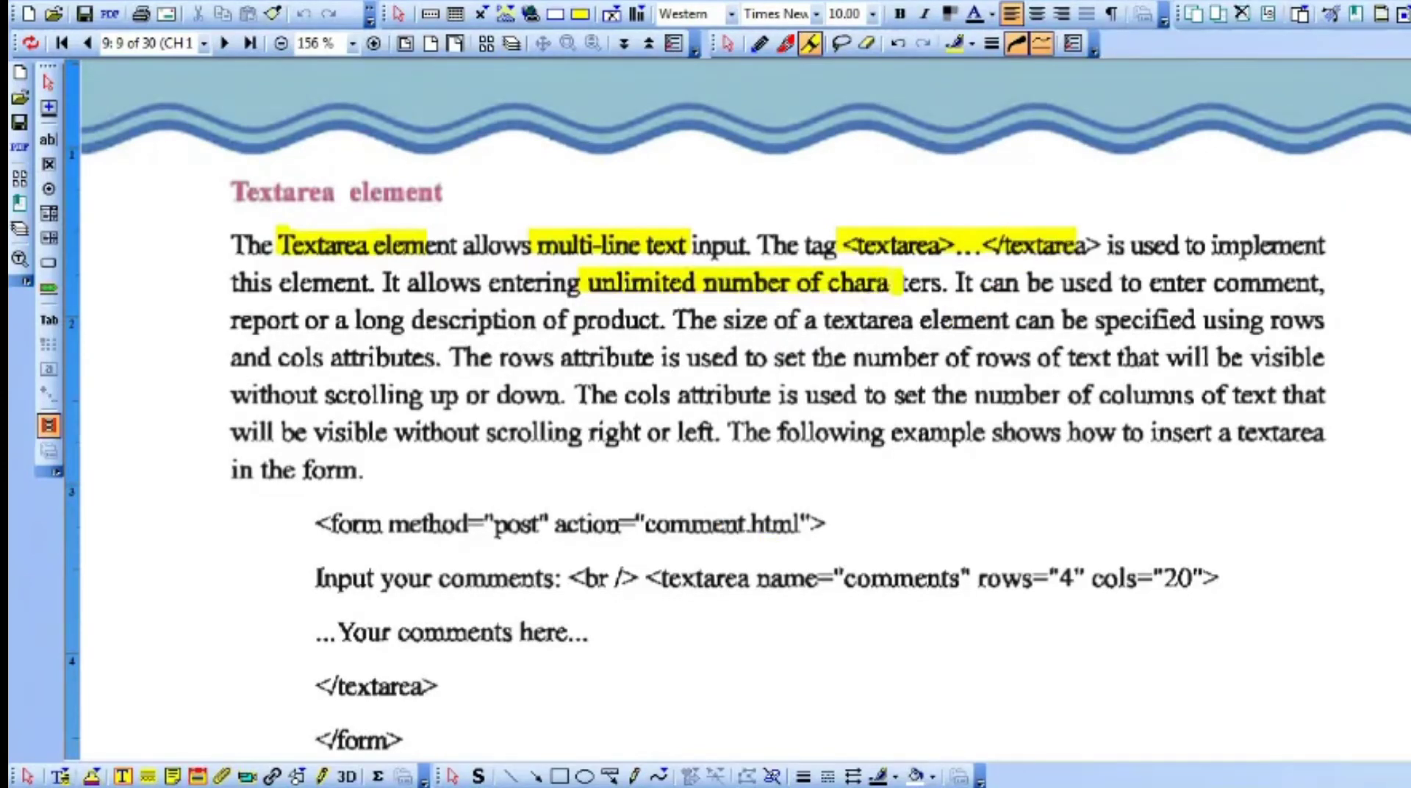
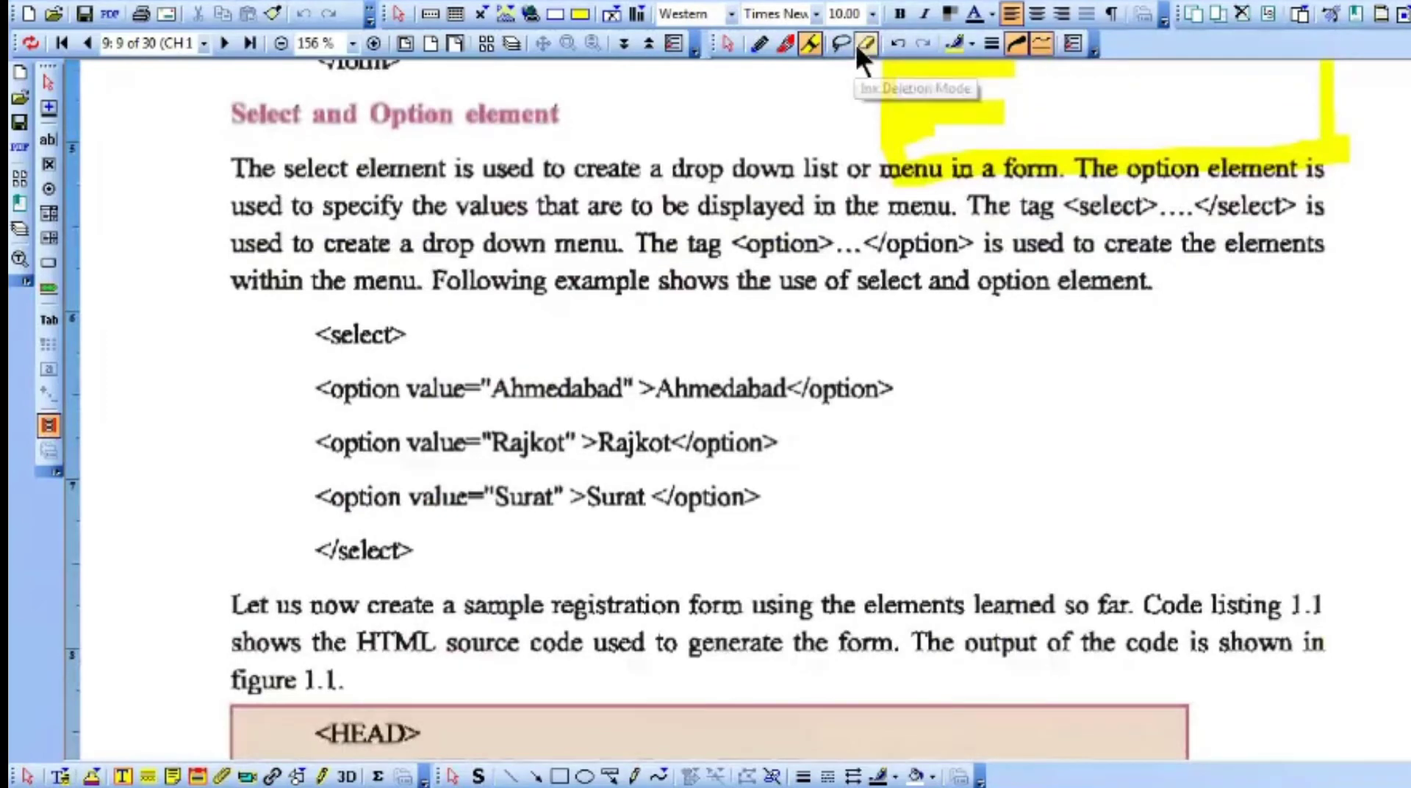
- Erase the yellow highlighter outline strokes next to and above the first lines of the Select and Option element section
left_click(913, 125)
left_click(957, 158)
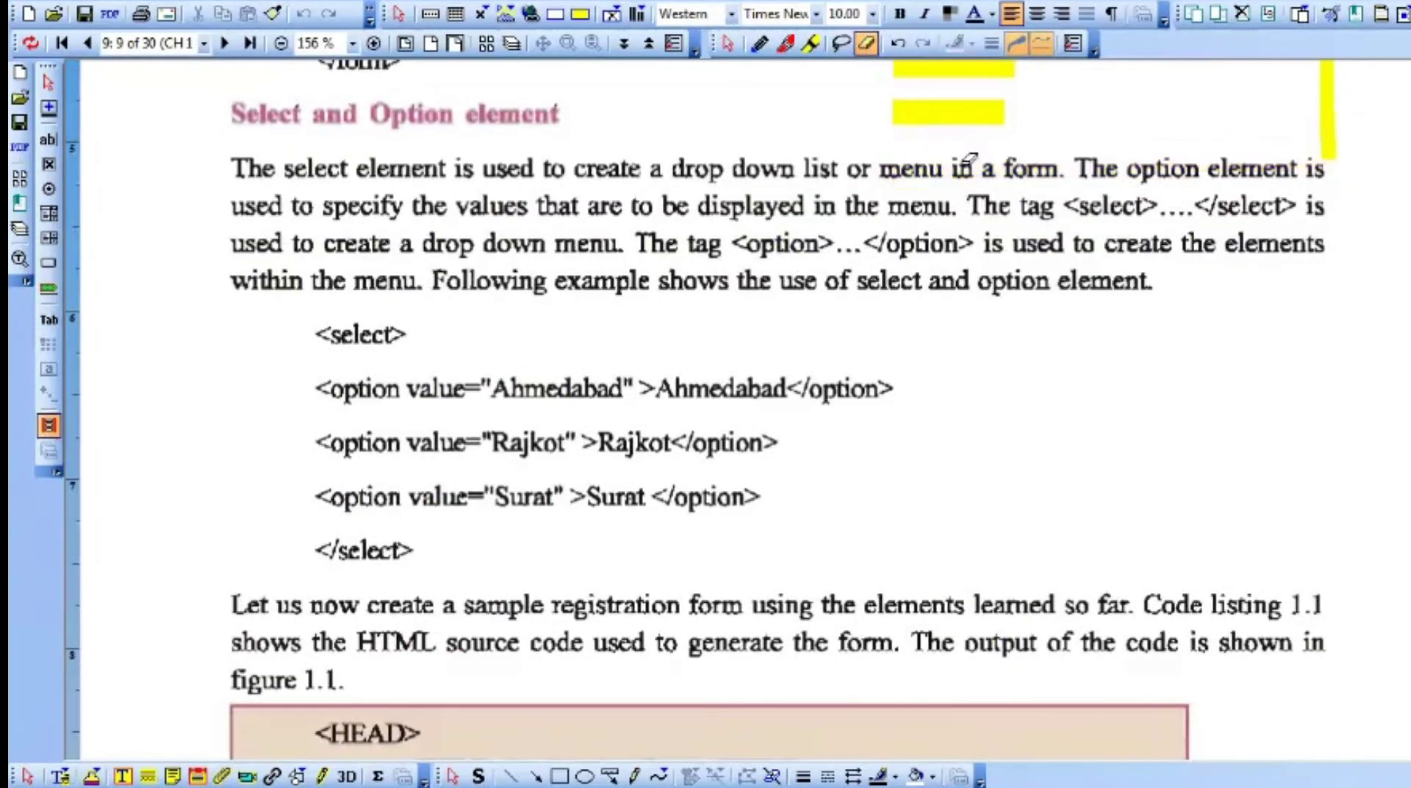
left_click(1331, 135)
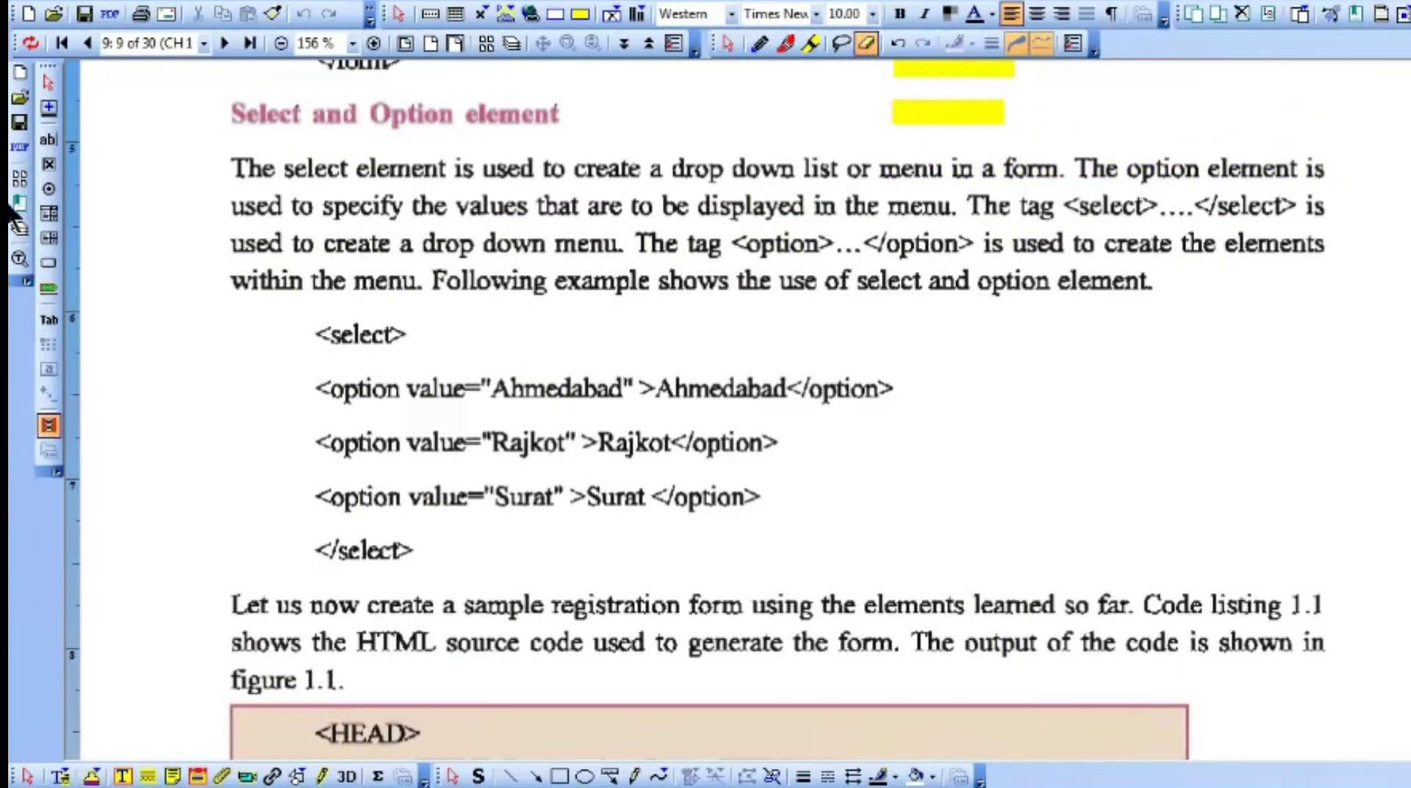
- Switch back to the Word notes, select the Selection / Option heading and review the Text Area notes above it
mouse_move(996, 761)
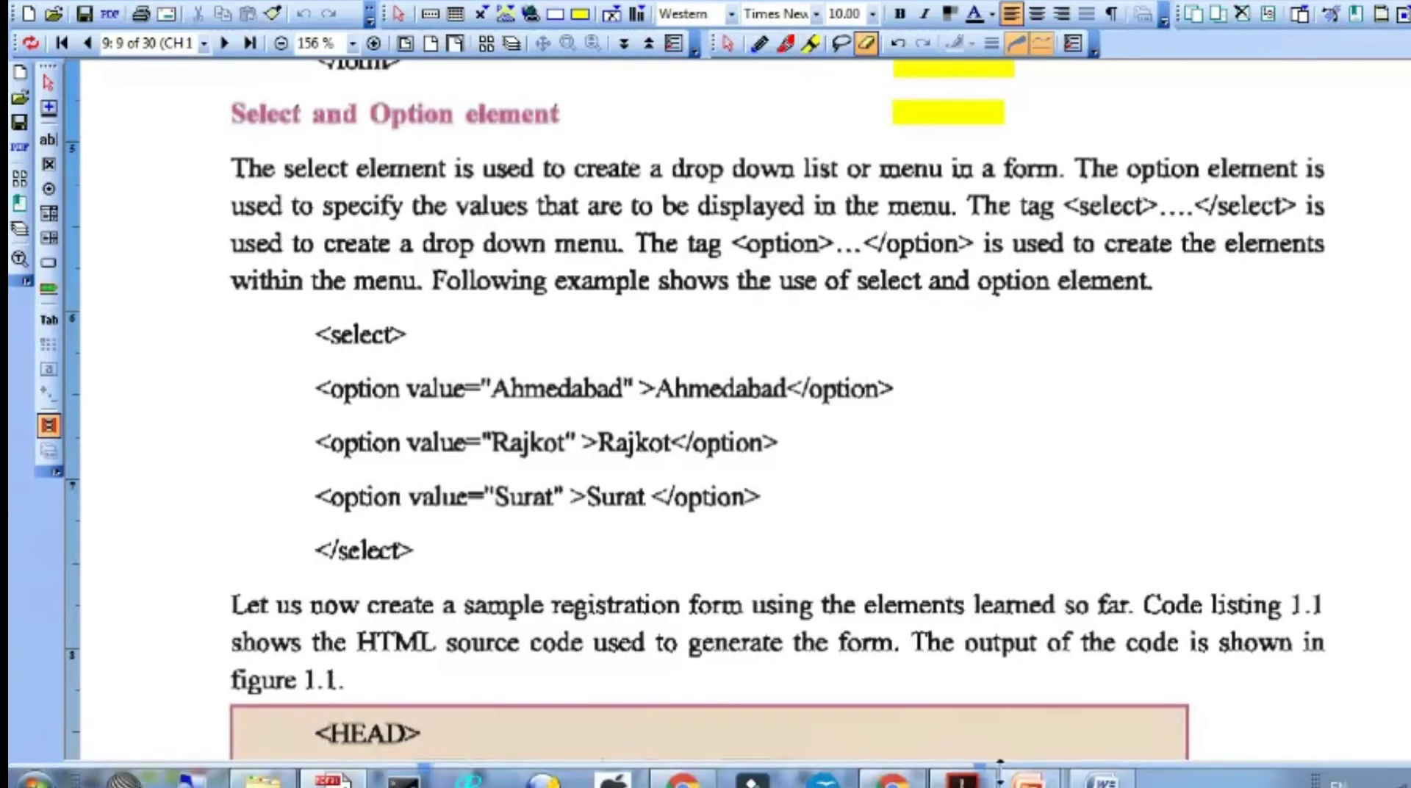
left_click(1102, 781)
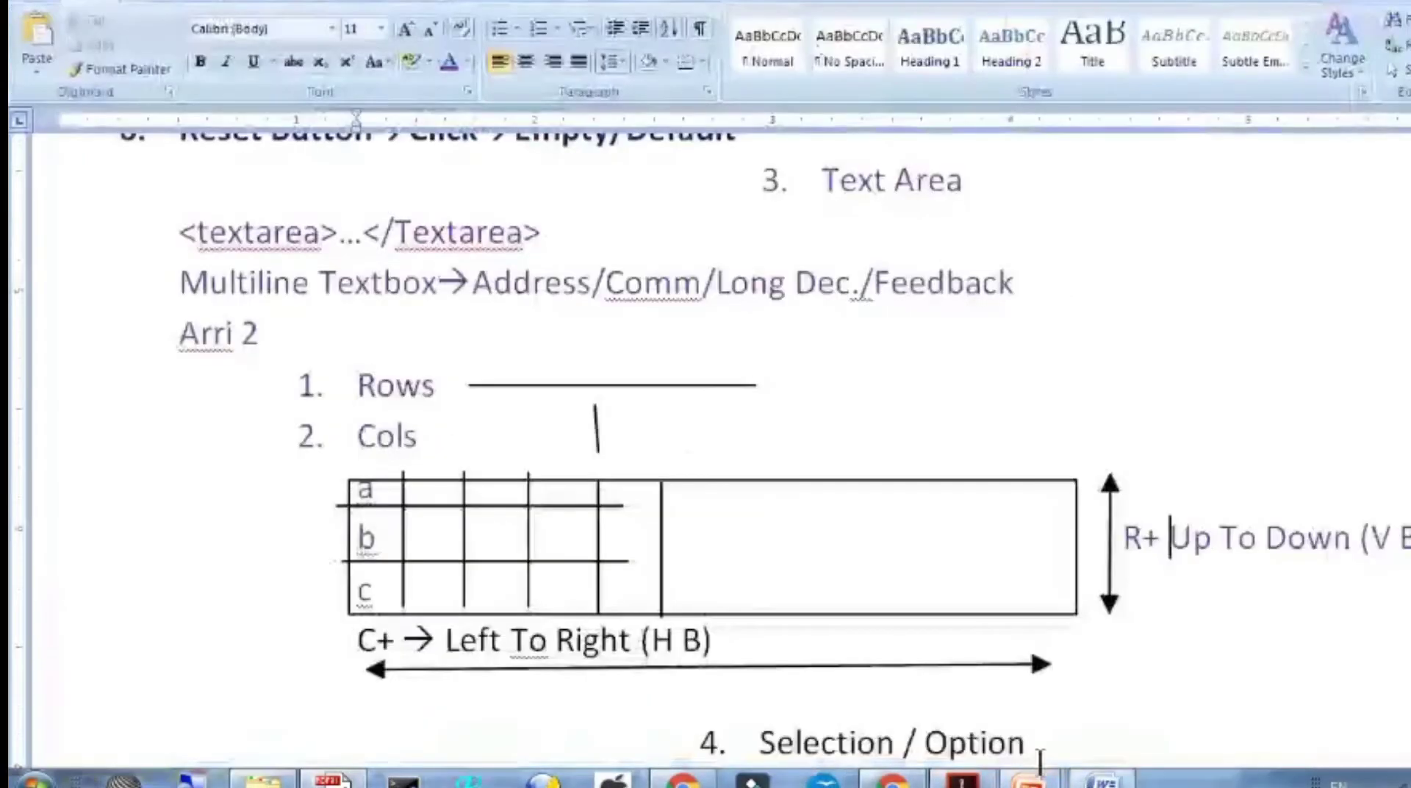
scroll(695, 591, "down", 3)
left_click_drag(693, 506, 1002, 511)
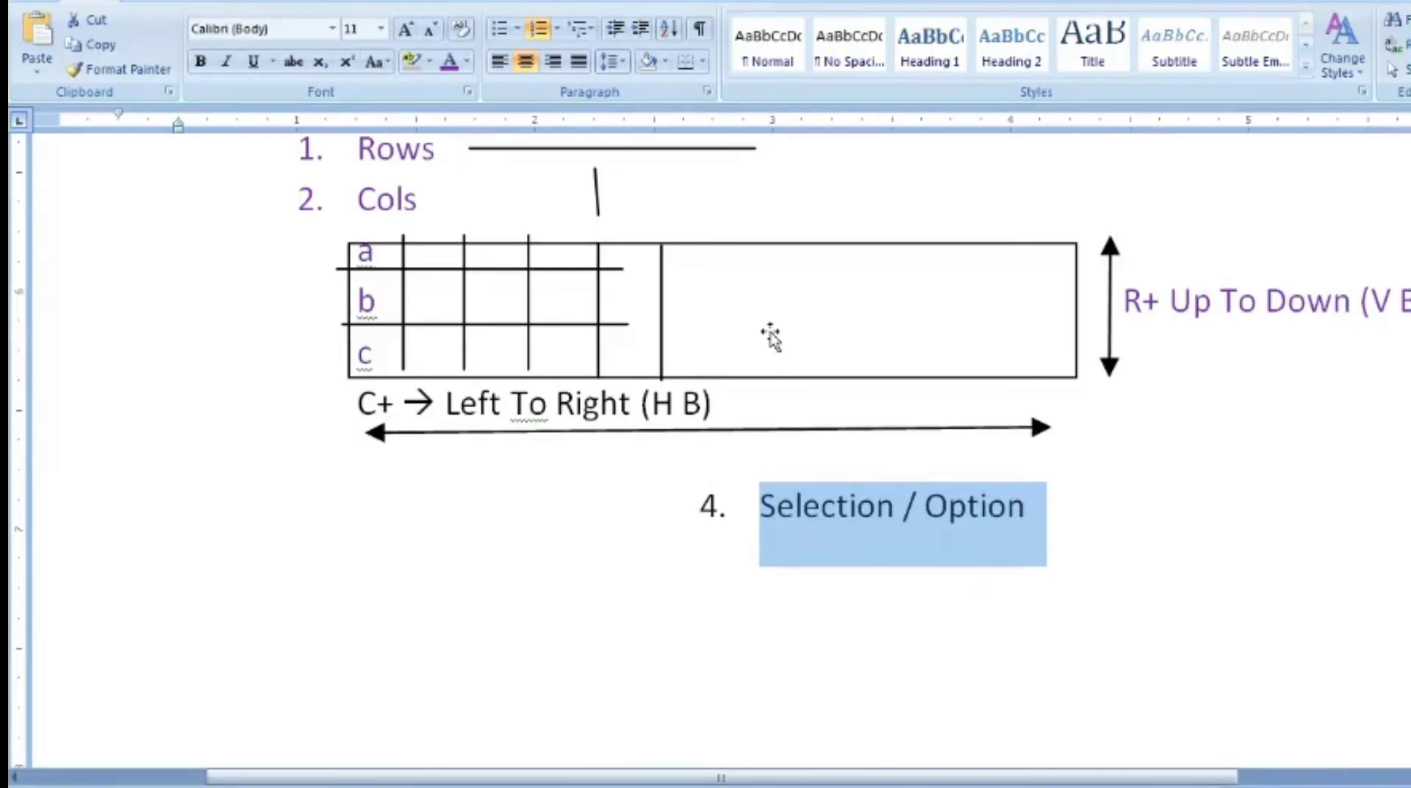
scroll(854, 355, "up", 3)
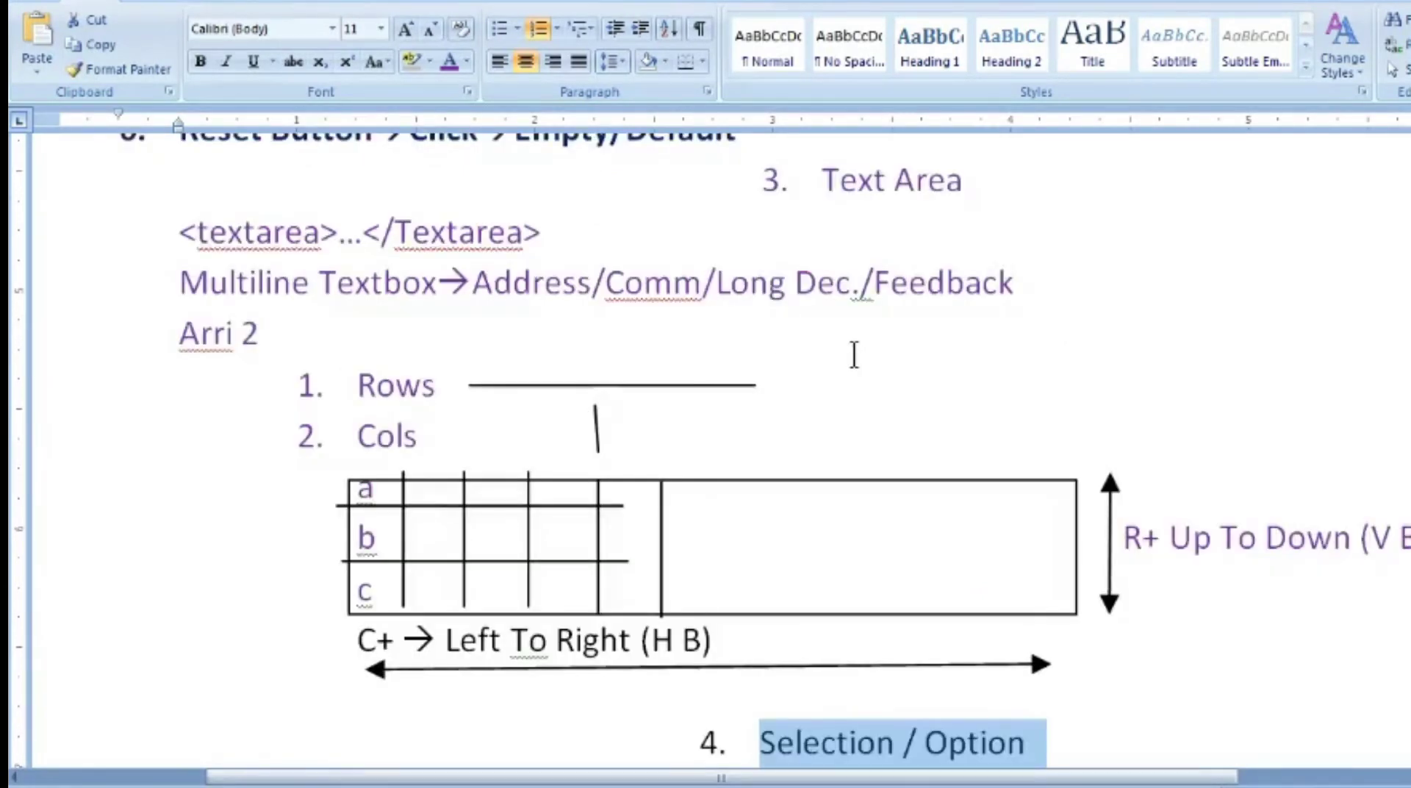
scroll(854, 355, "up", 2)
left_click_drag(770, 302, 1112, 743)
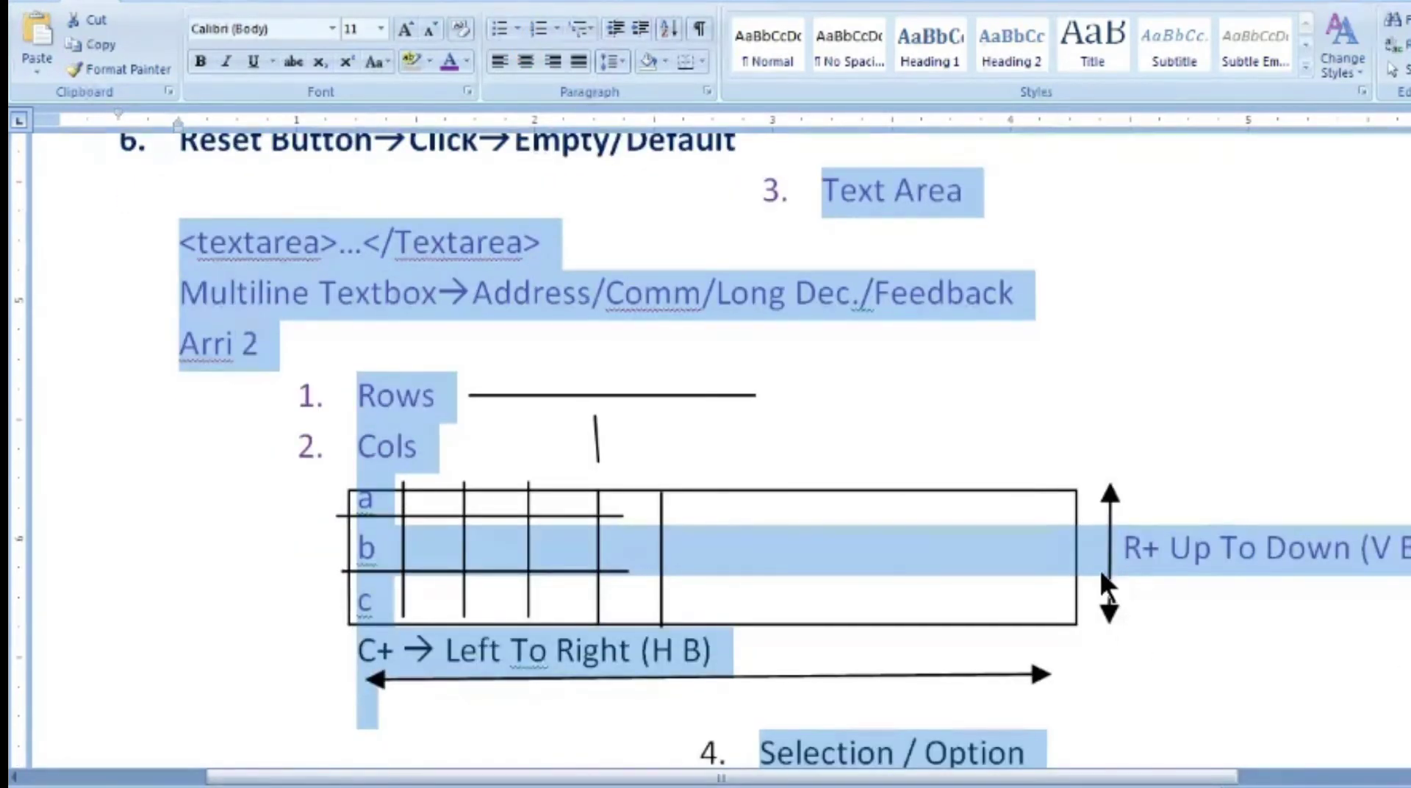
left_click(1017, 548)
left_click_drag(776, 193, 757, 353)
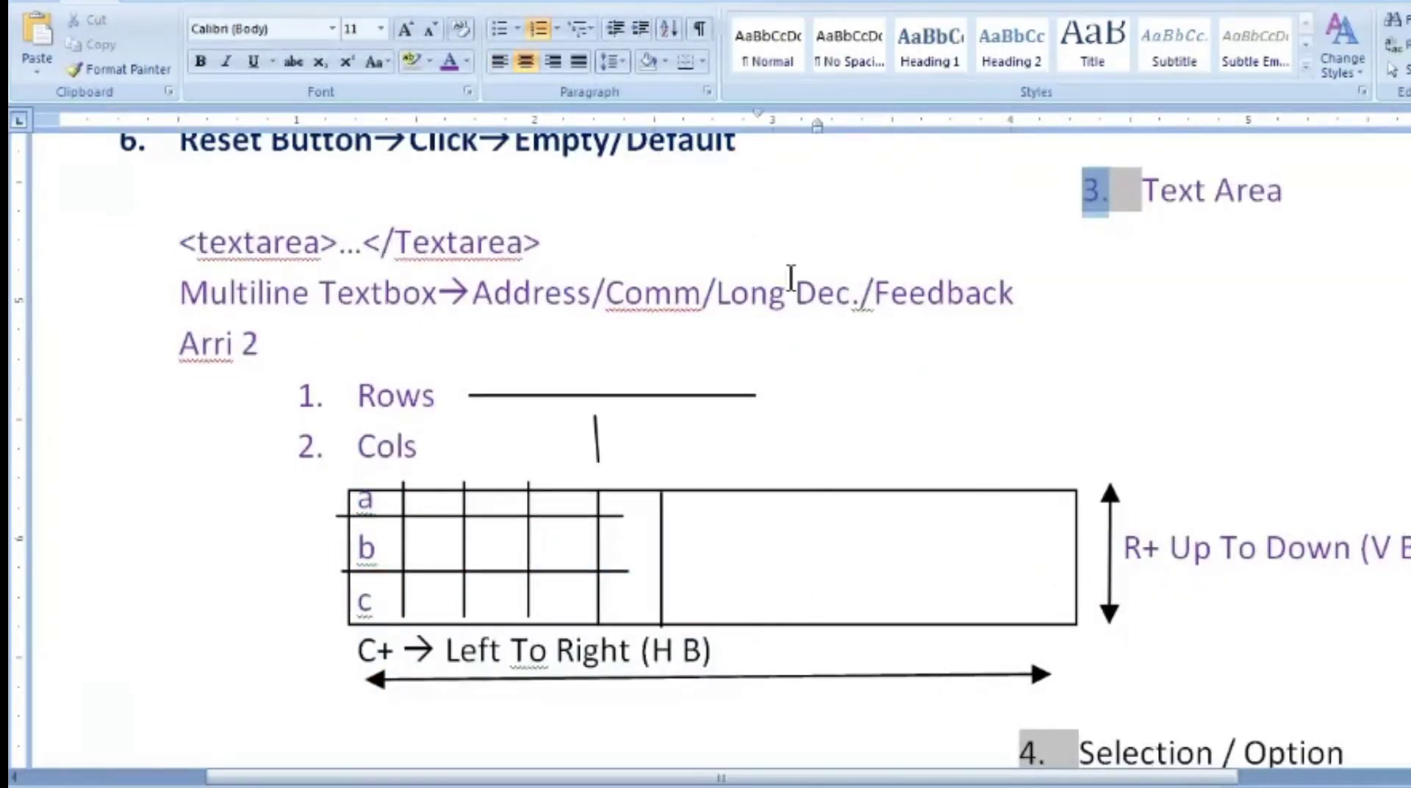
key("ctrl+z")
- Review the whole Text Area notes block and the Selection / Option heading by selecting each of them
left_click_drag(1072, 674, 504, 180)
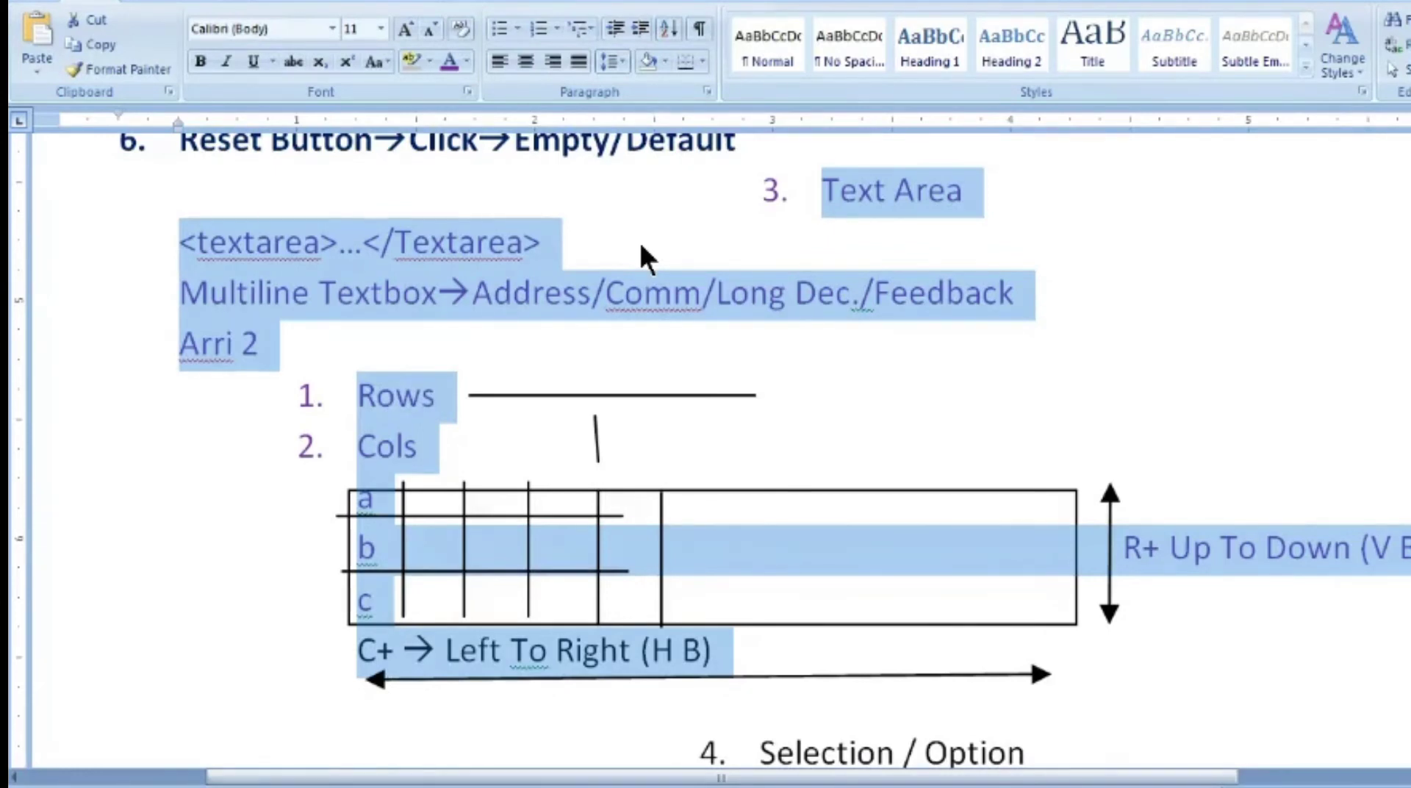
scroll(765, 412, "down", 3)
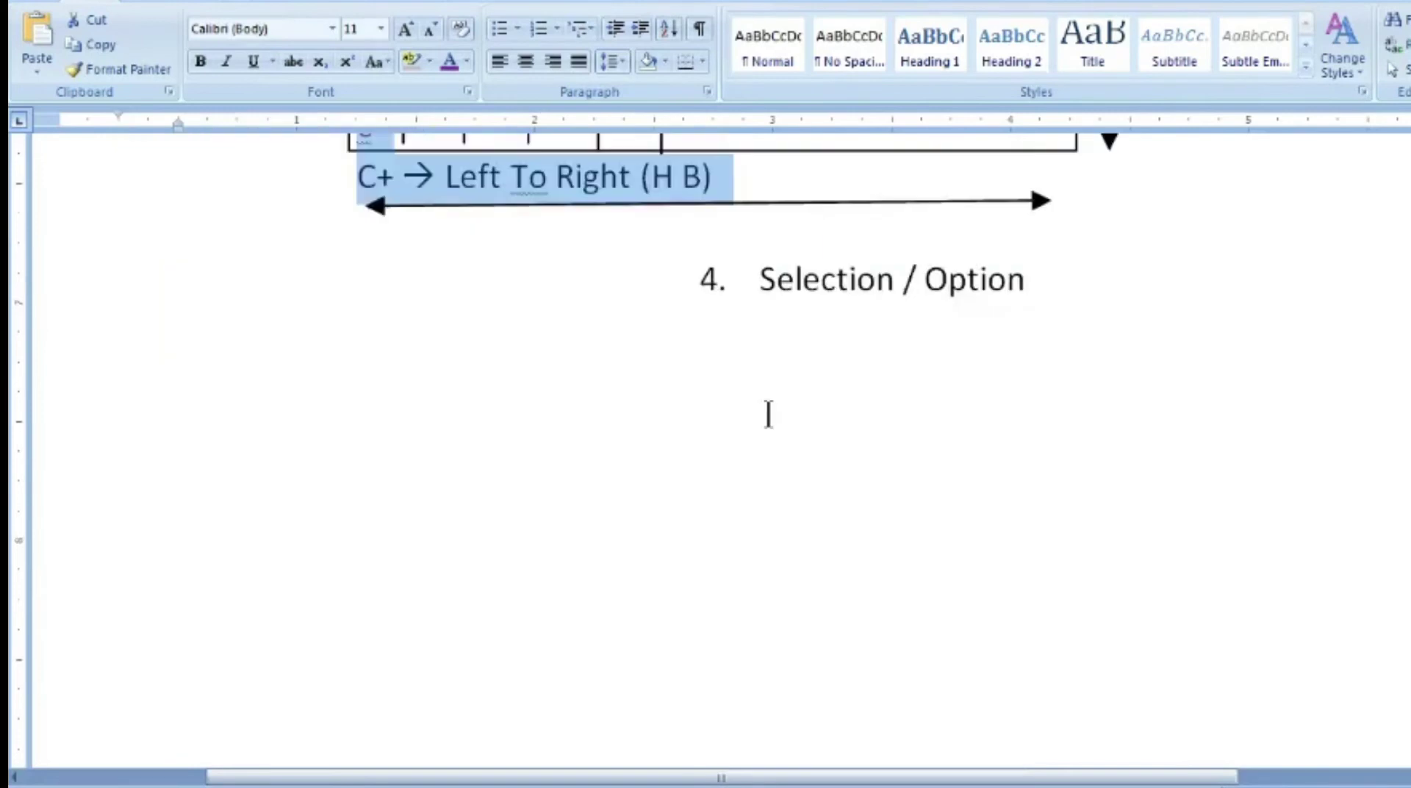
left_click_drag(1036, 279, 673, 283)
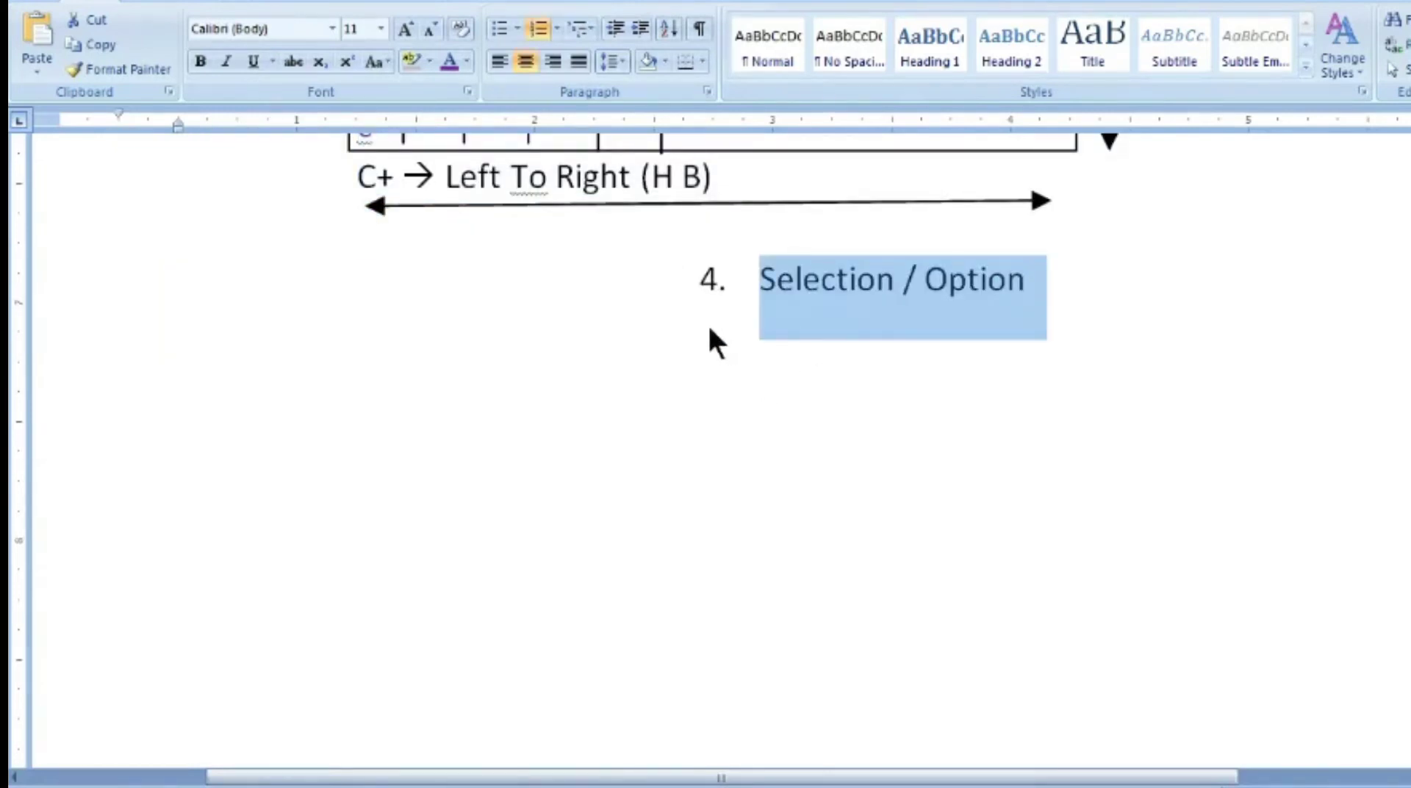
- Add an unnumbered, left-aligned line "Drop Down Menu" below the Selection / Option heading
left_click(1154, 301)
key("Return")
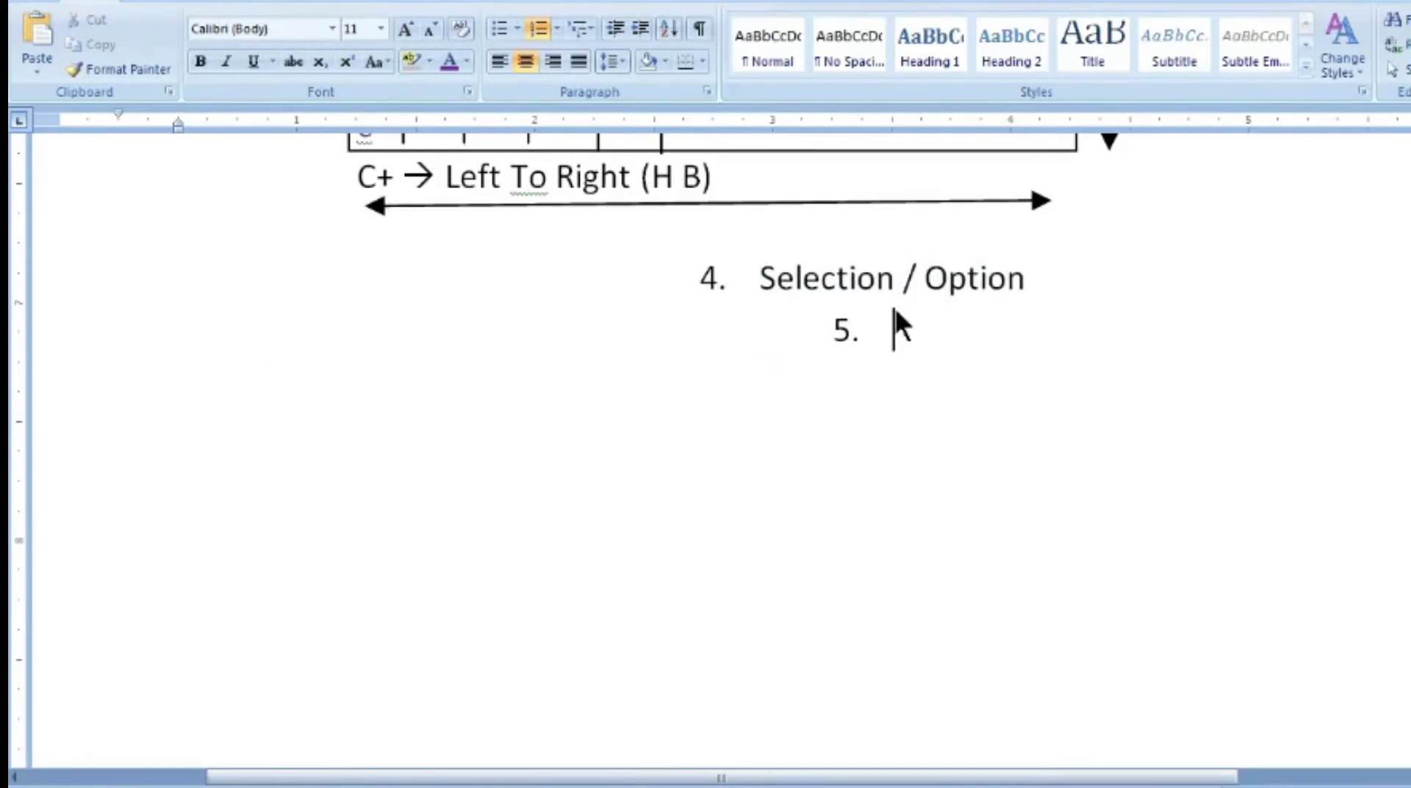
key("BackSpace")
type("Dro")
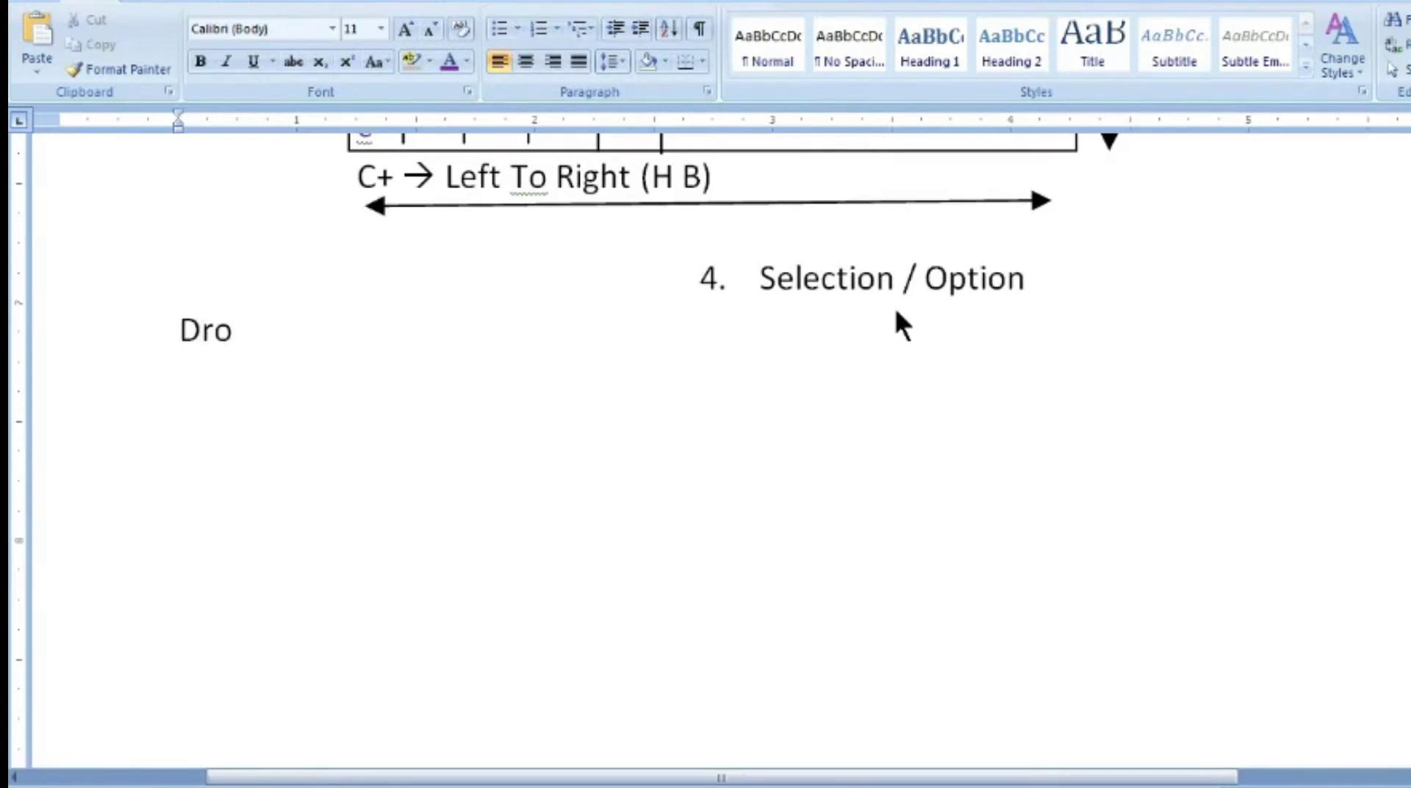
type("p Dow")
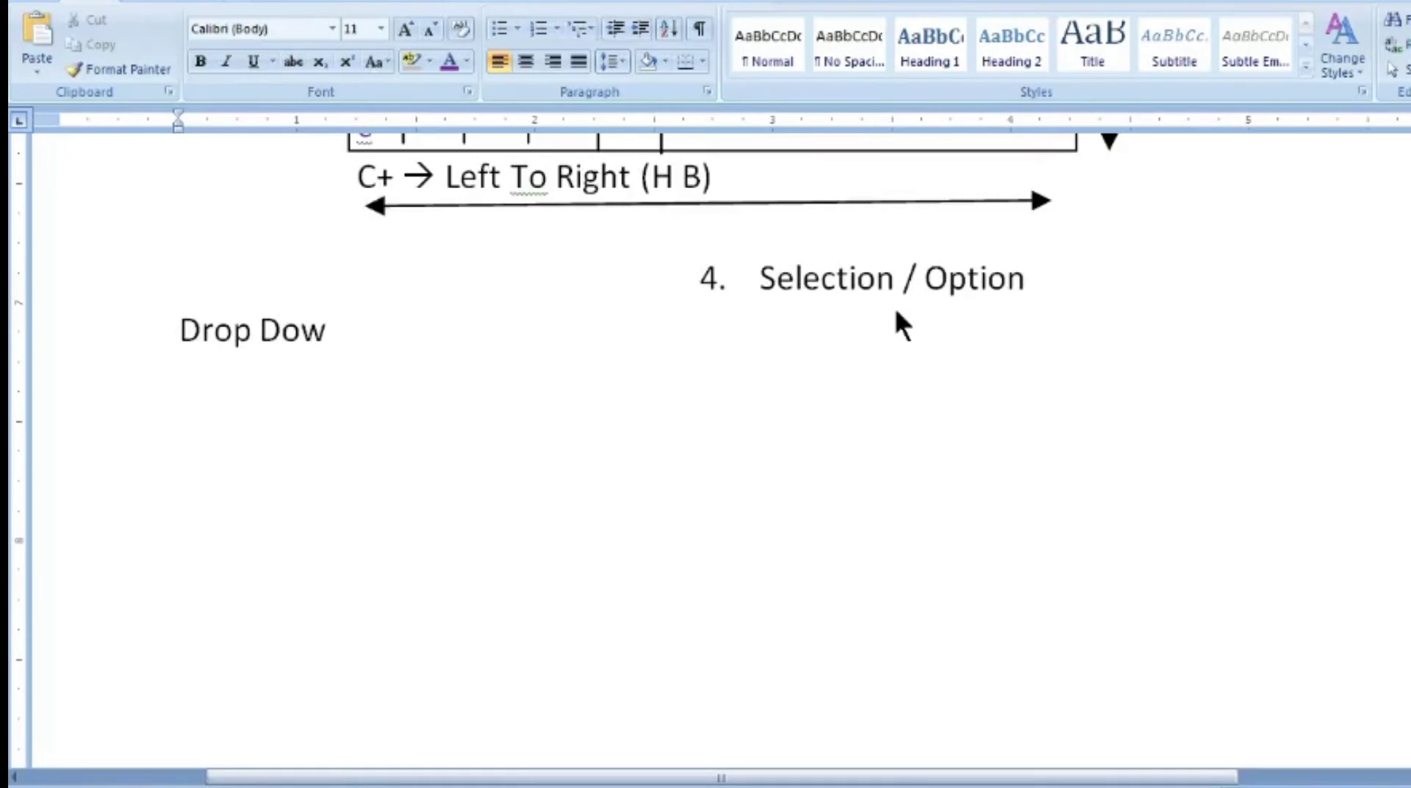
type("n Menu")
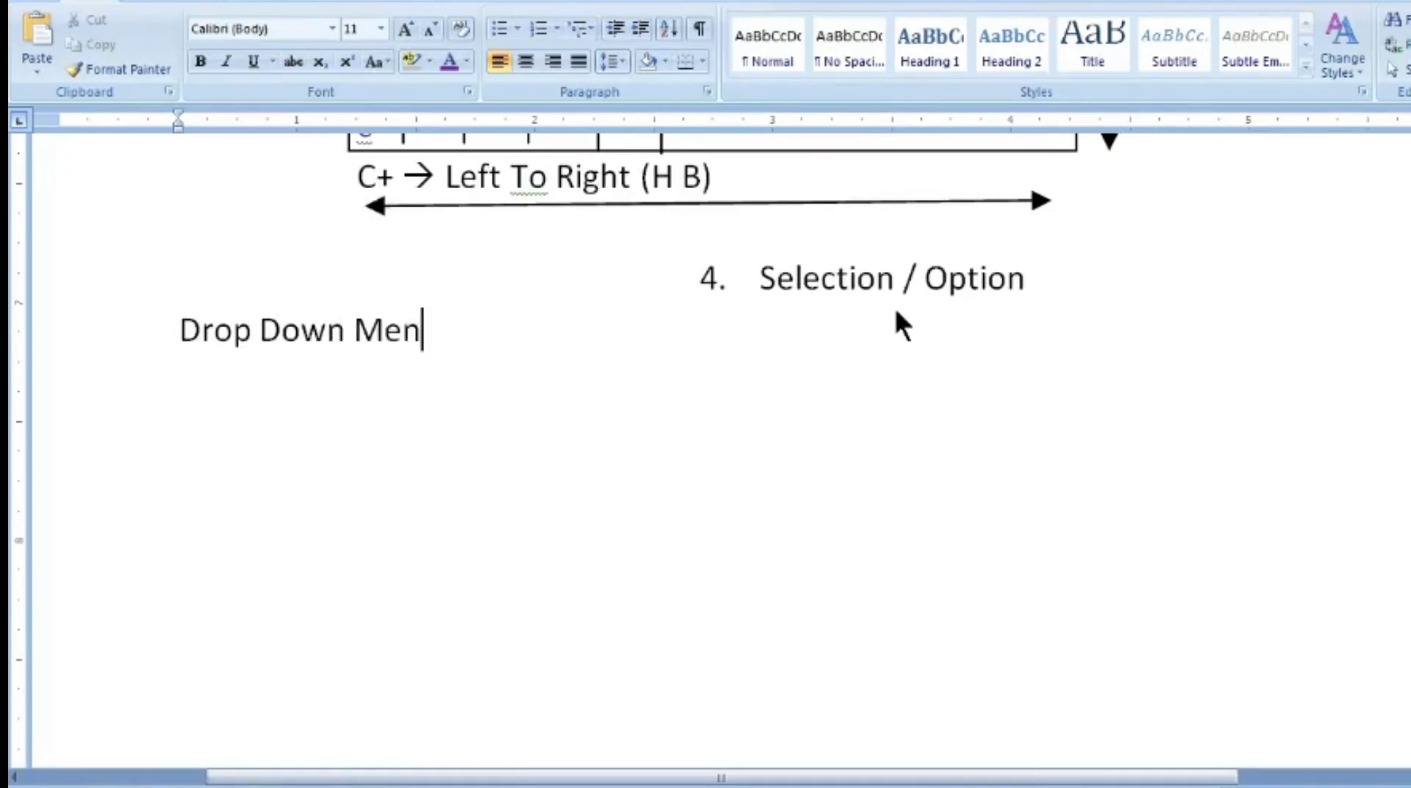
- Write the opening tag <select> and the closing tag </select> on two separate lines below Drop Down Menu
key("Return")
type("<selct")
key("BackSpace")
key("BackSpace")
key("BackSpace")
type("lect>")
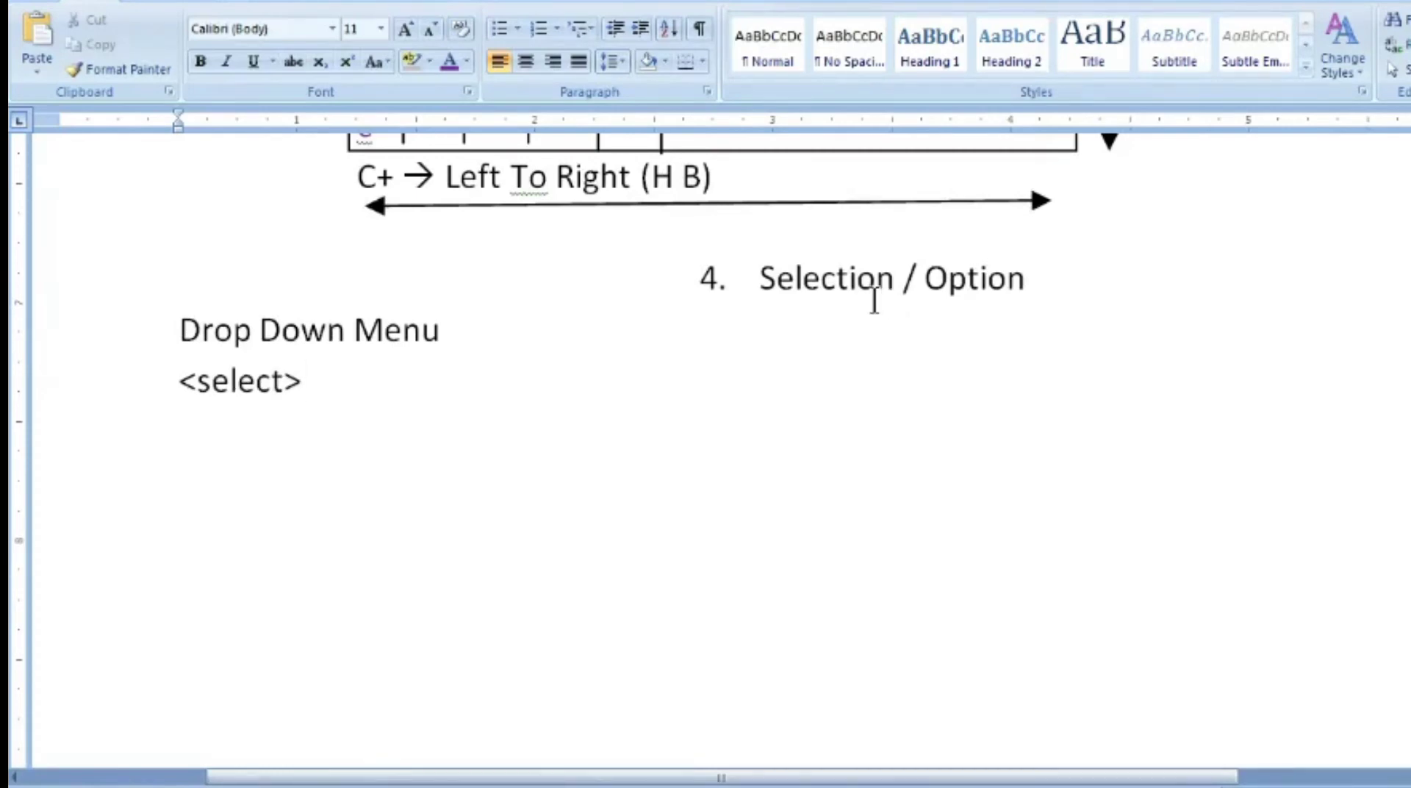
key("Return")
type("<>")
key("Left")
type("/se")
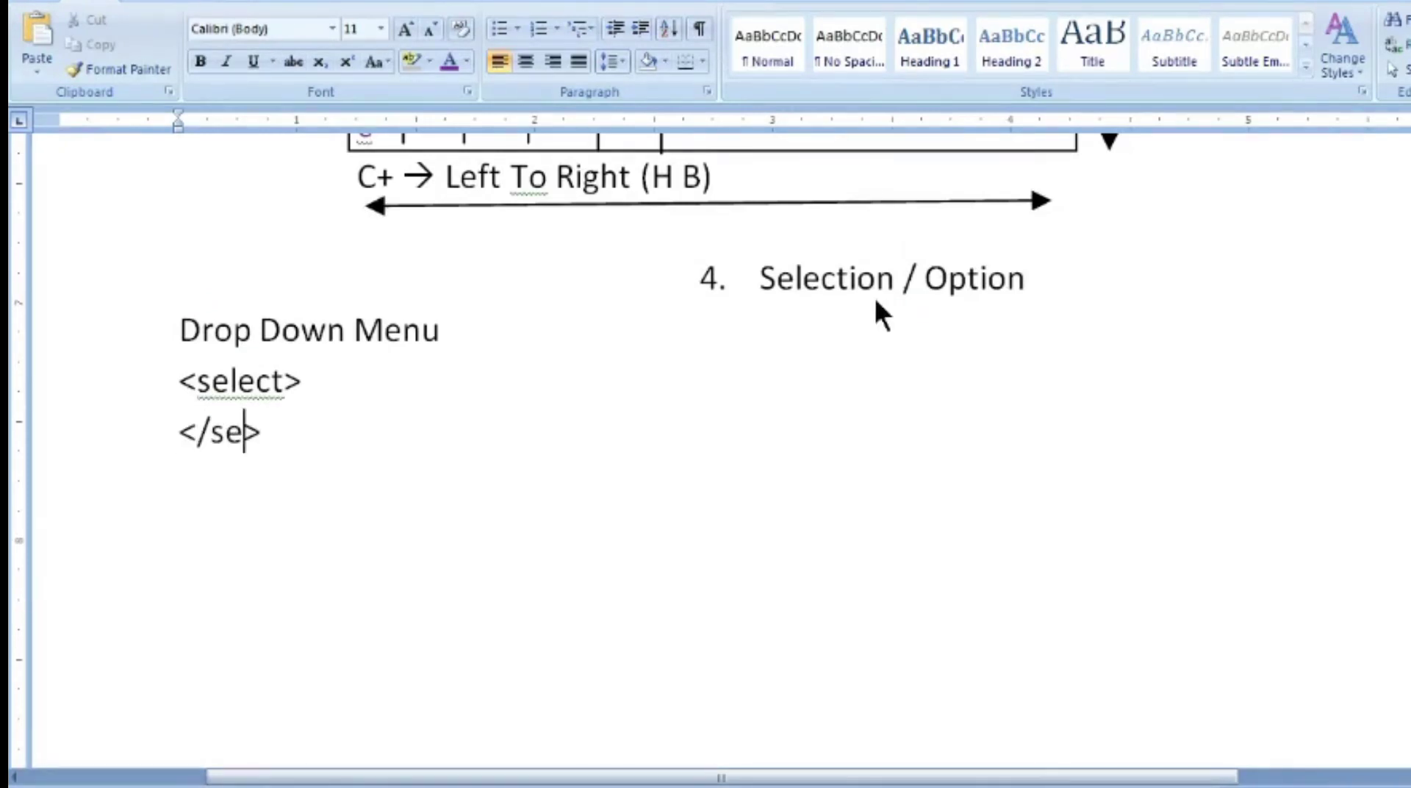
type("lect")
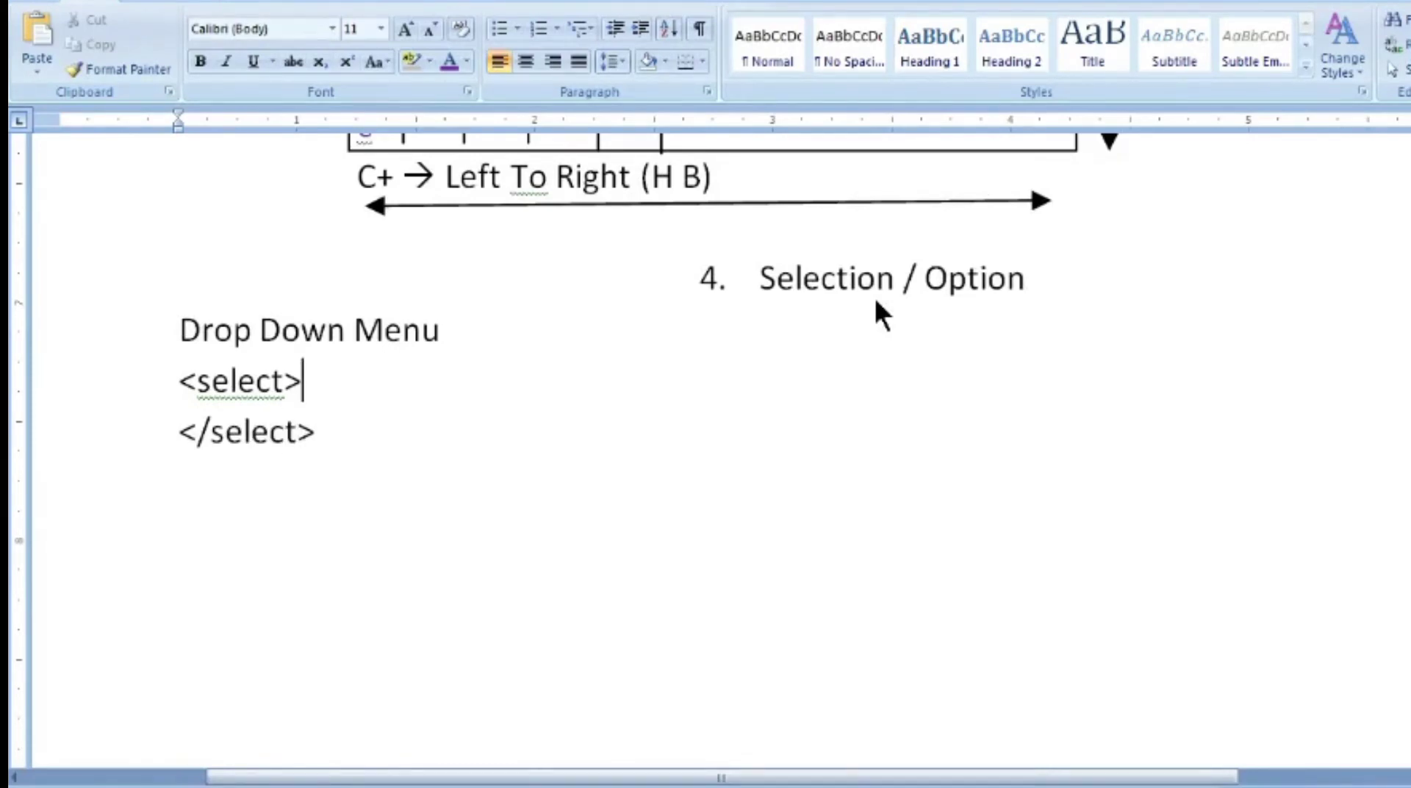
- Insert an empty line between the select tags and annotate the opening tag with "→Menu/Menu List"
key("Return")
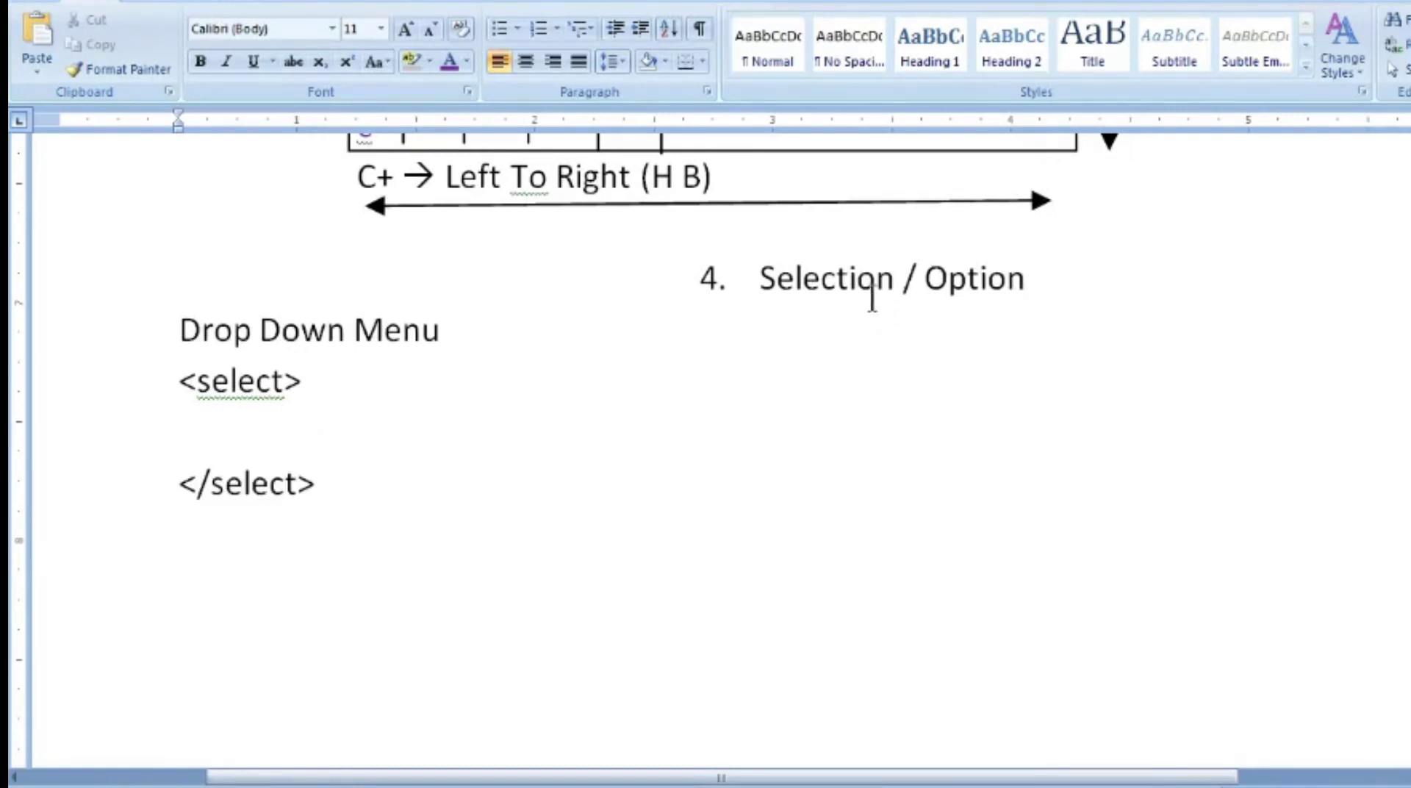
key("Tab")
key("Up")
type("-->")
type("Men")
type("u")
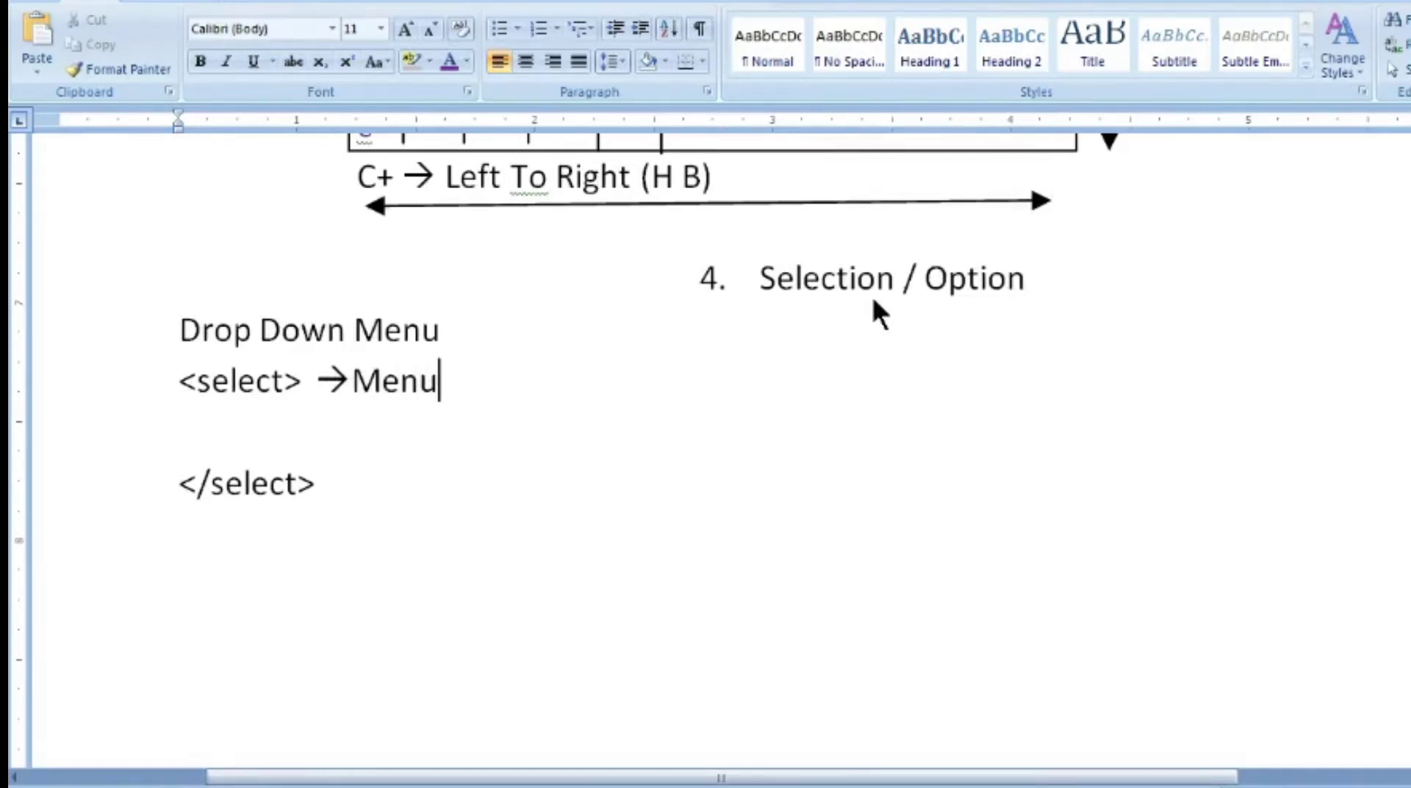
type("/Me")
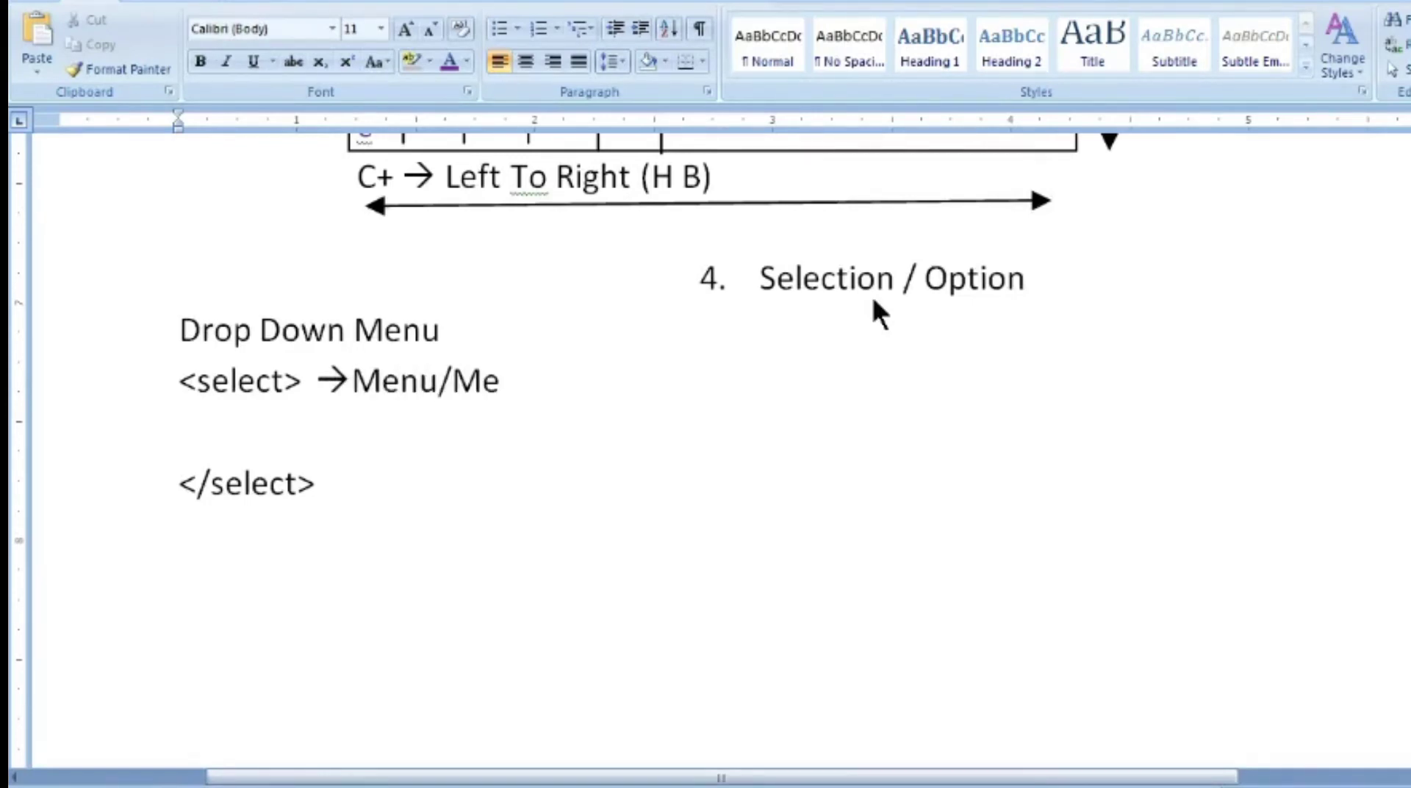
type("nu List")
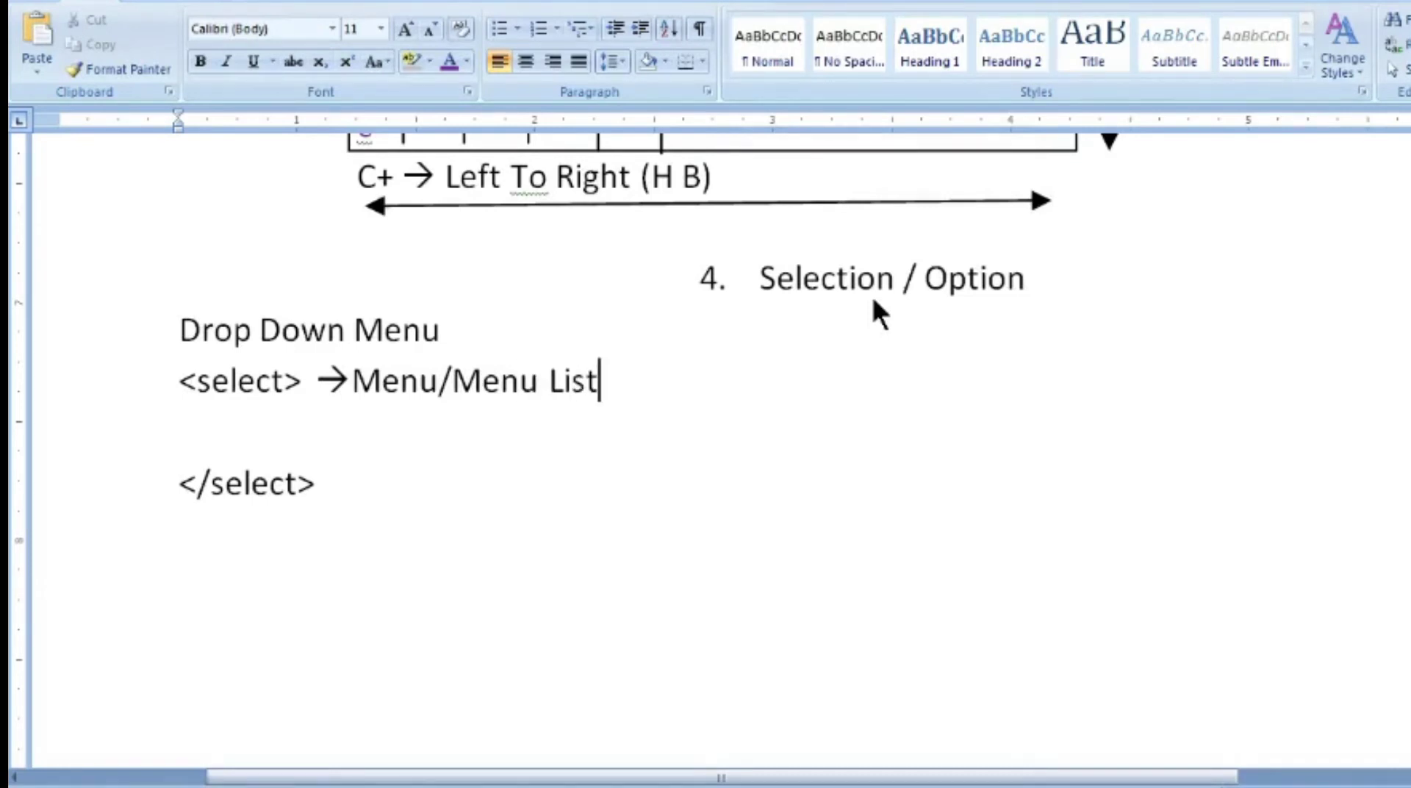
type("/")
key("BackSpace")
- Add an indented line "<option> ...........</option>" directly below the opening select tag
key("Return")
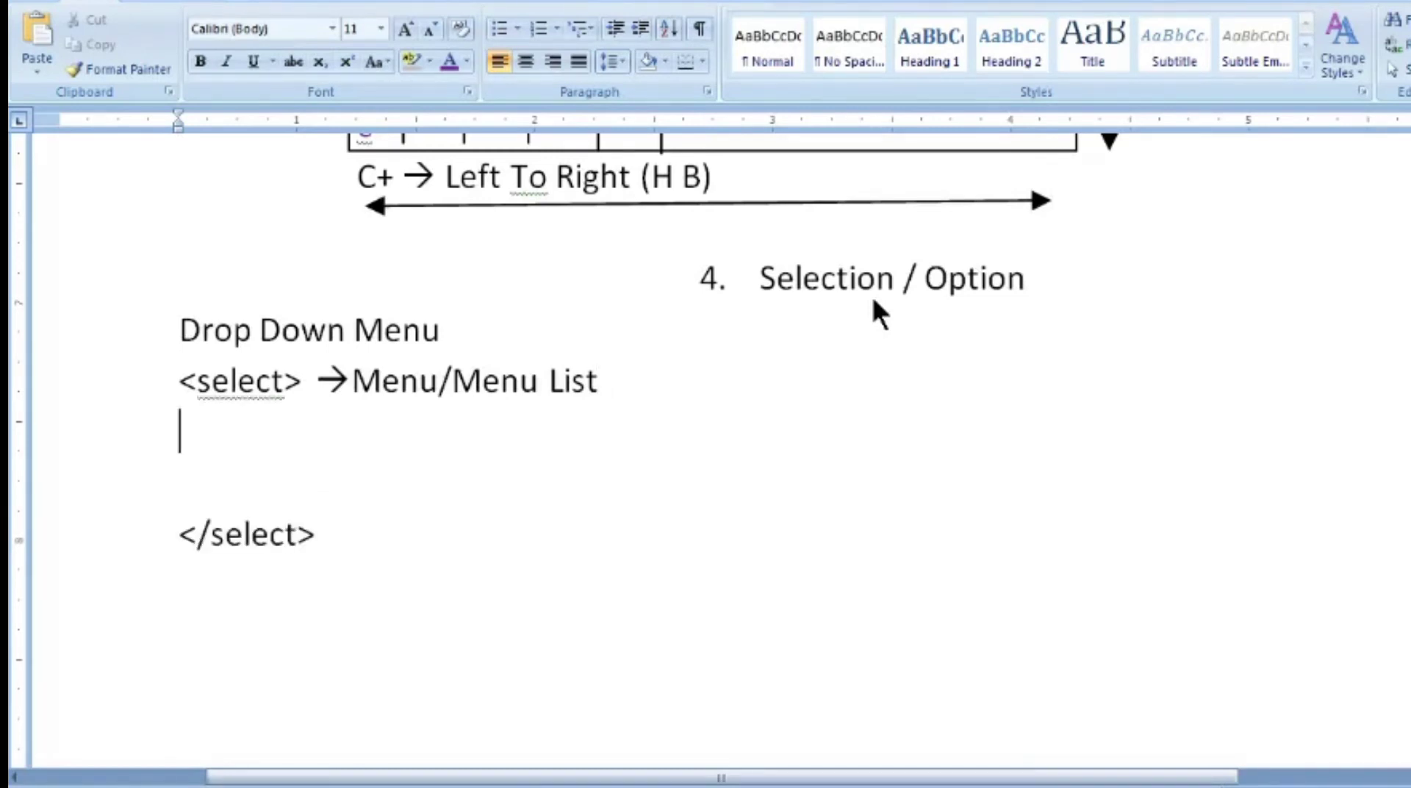
key("Tab")
type("<option> ")
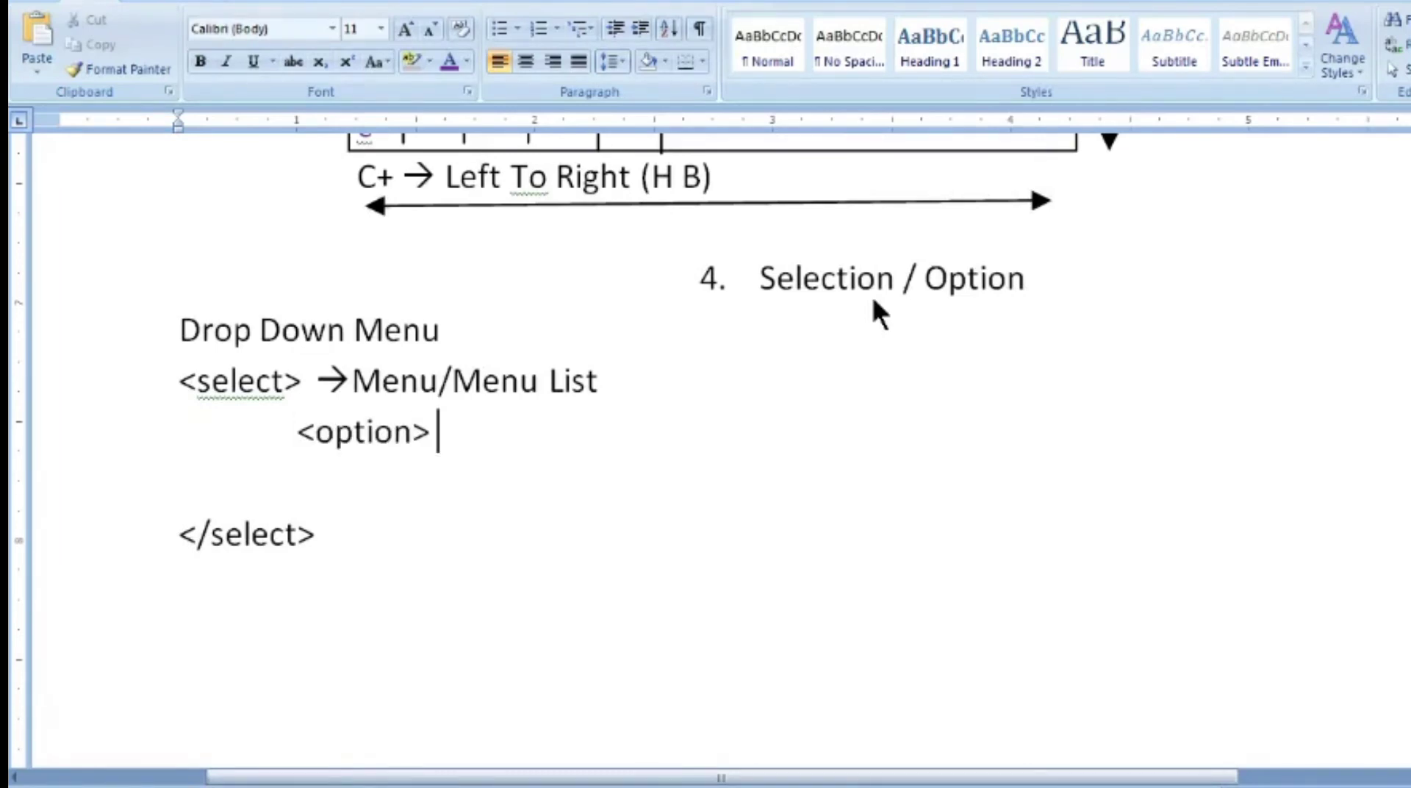
type("...........<>")
key("Left")
type("/option")
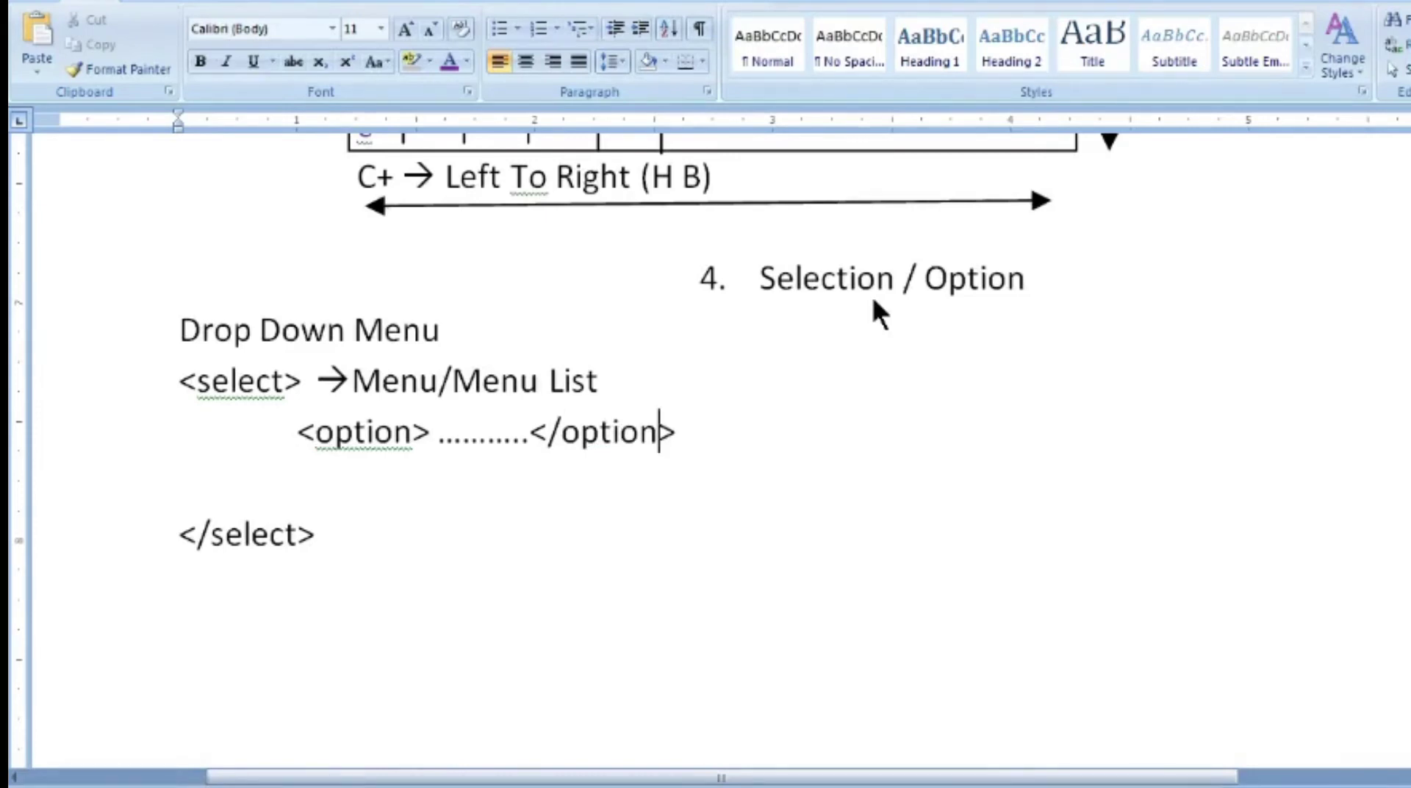
- Copy the option line twice below itself, keeping all three option lines equally indented inside the select tags
left_click_drag(297, 434, 677, 416)
key("ctrl+c")
left_click(572, 495)
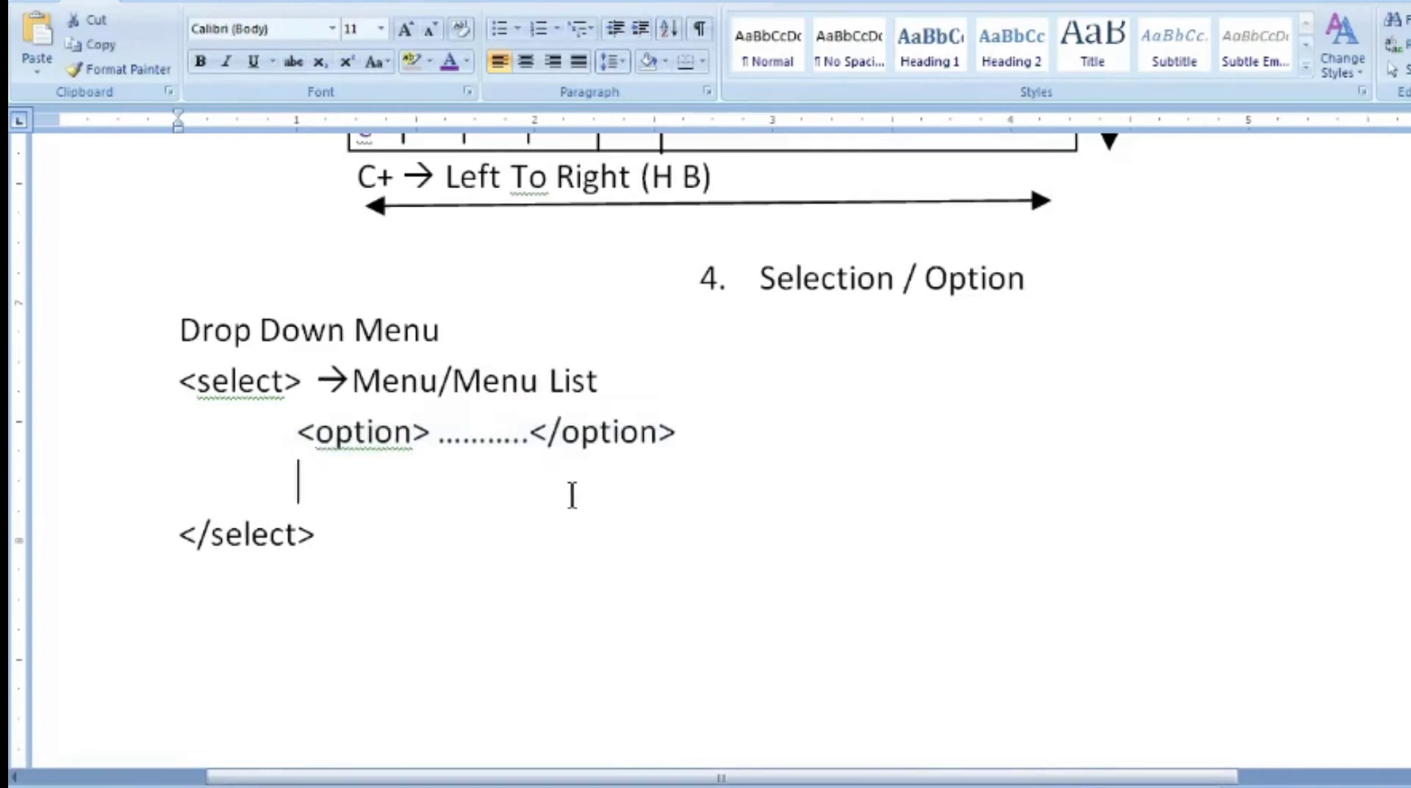
key("ctrl+v")
key("Return")
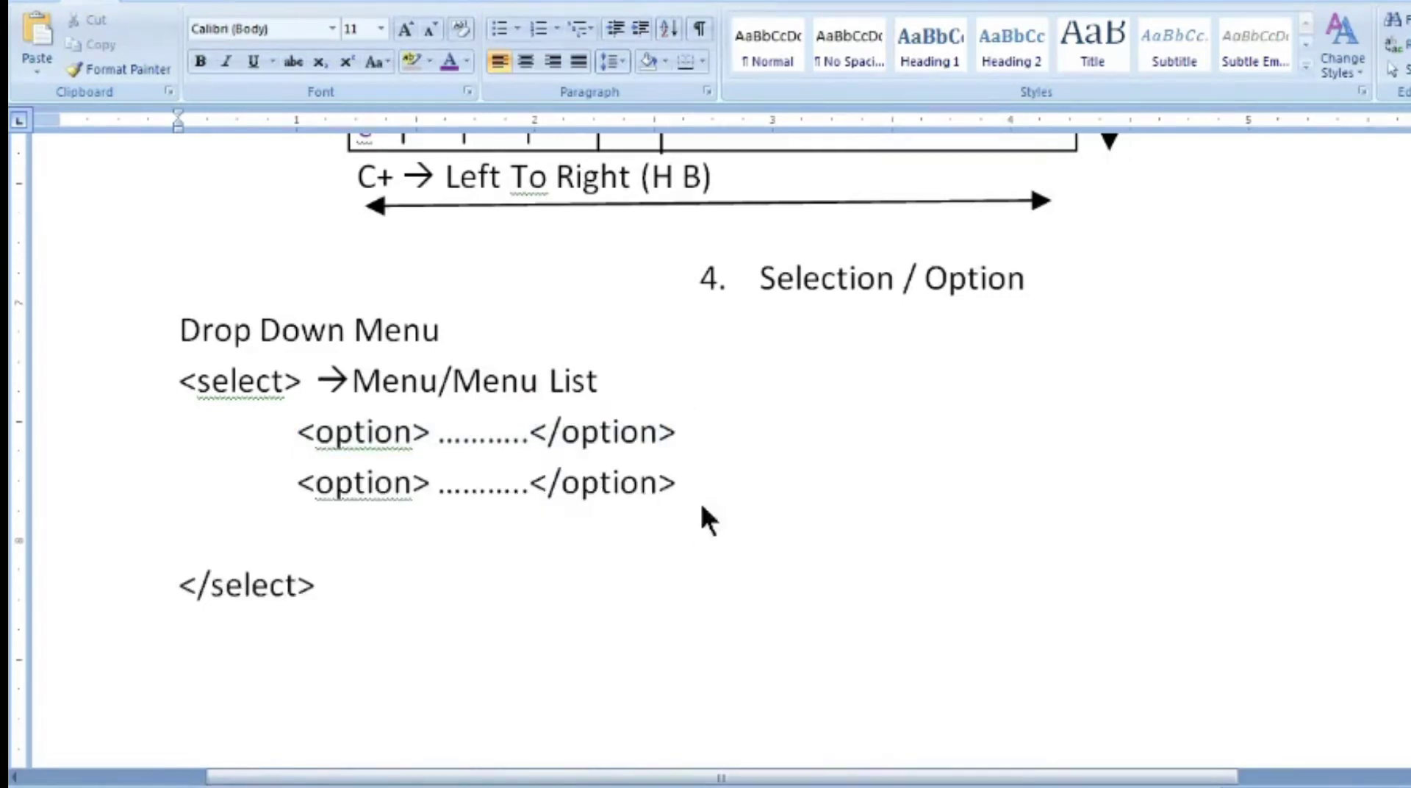
key("ctrl+v")
left_click(139, 542)
key("Tab")
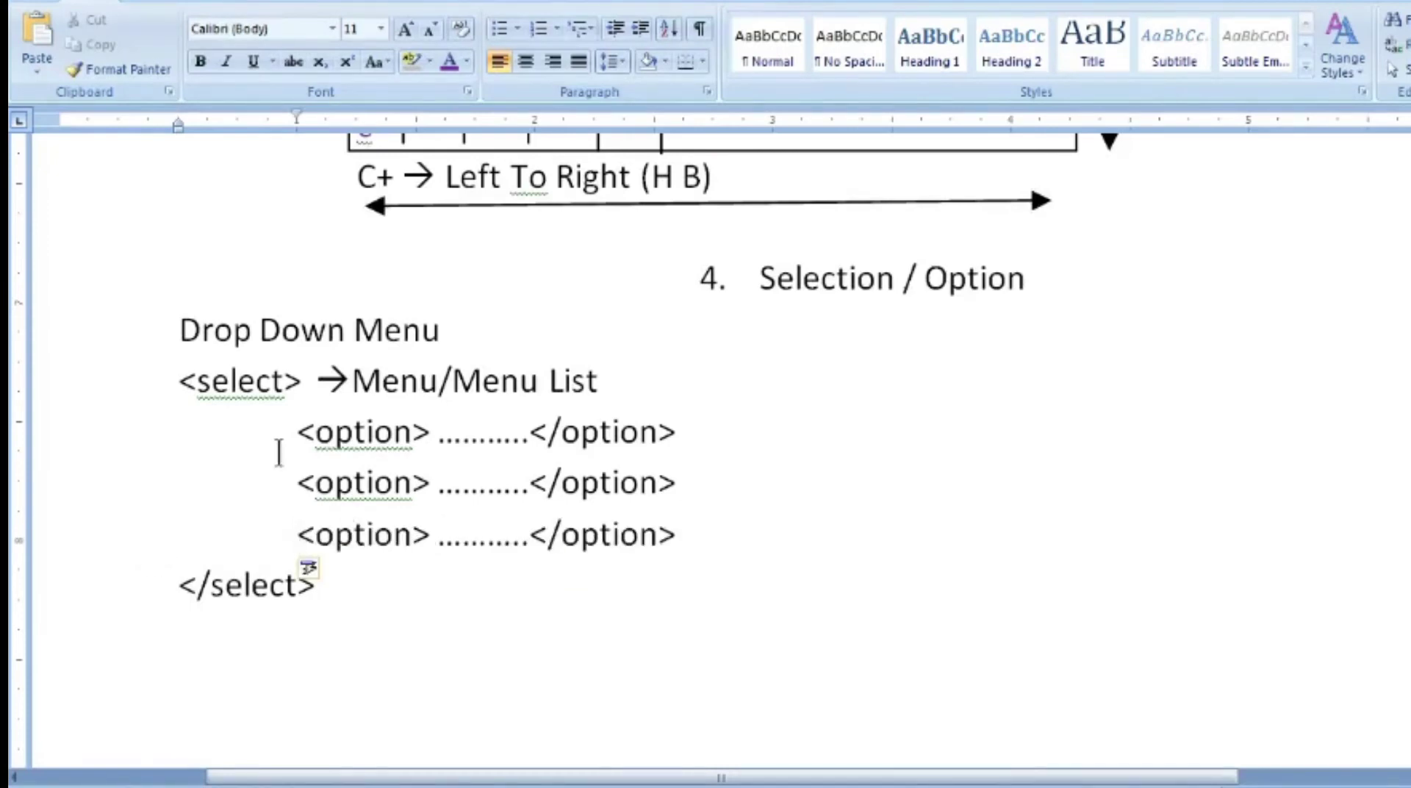
- Annotate the first option line with "→Within Menu" after its closing tag
left_click(704, 428)
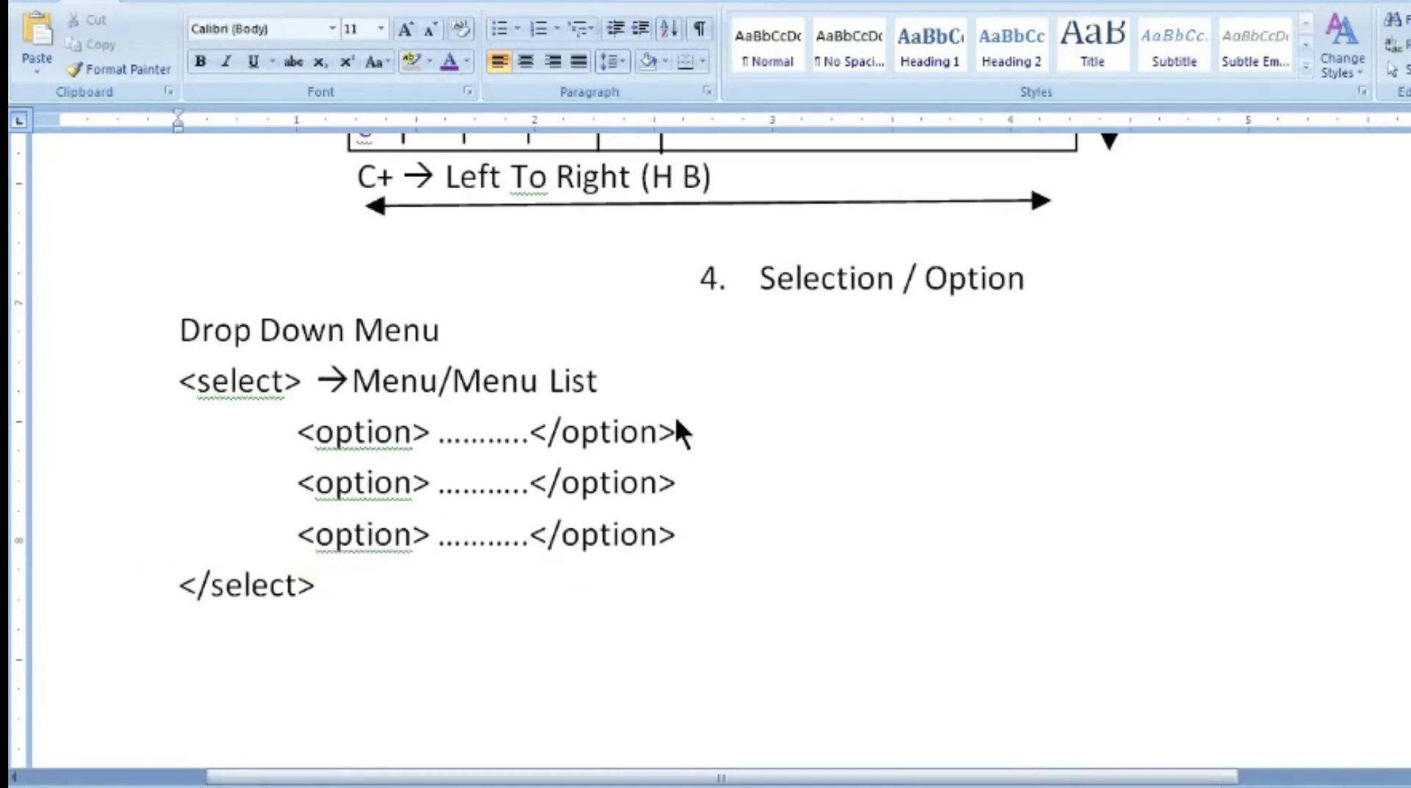
type("-->")
type("Within")
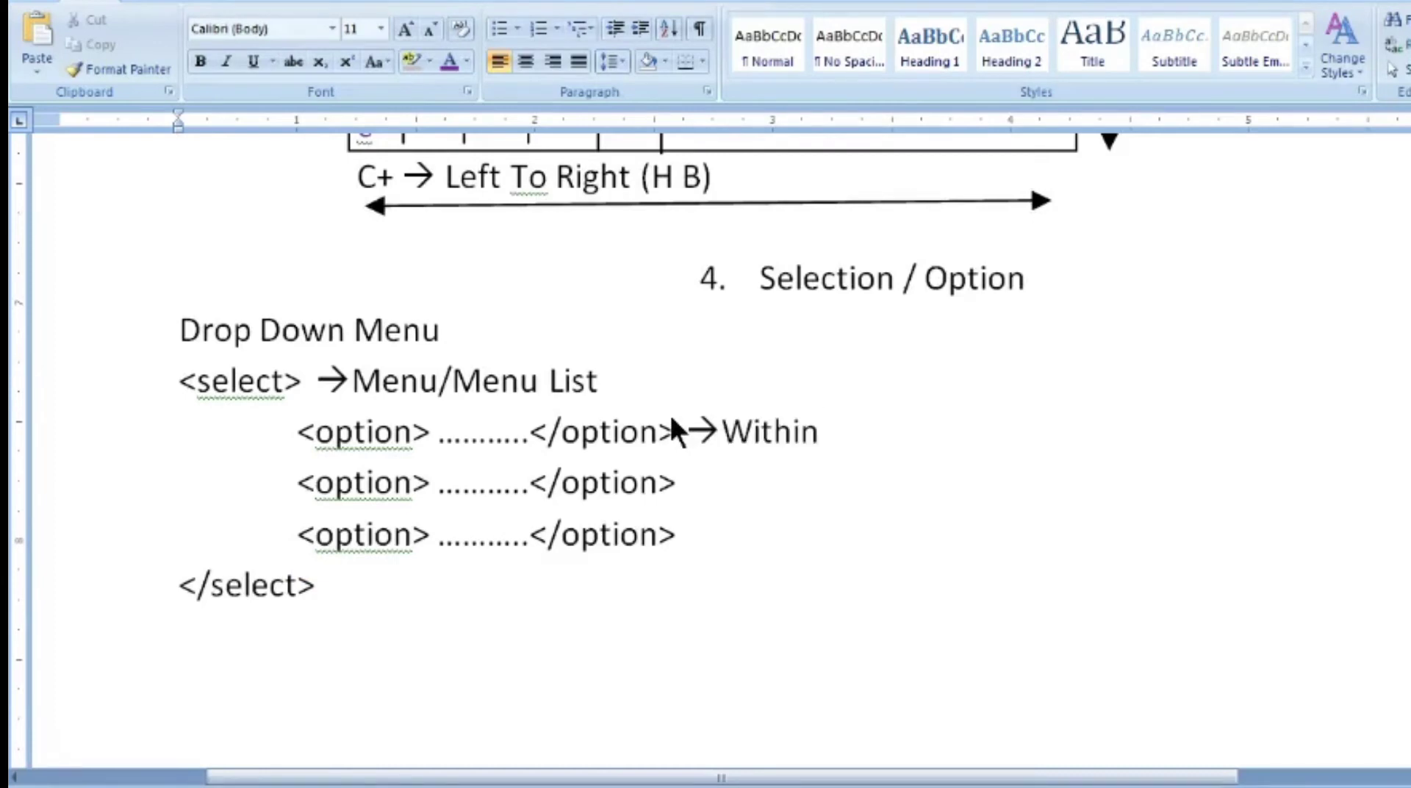
type(" Meny")
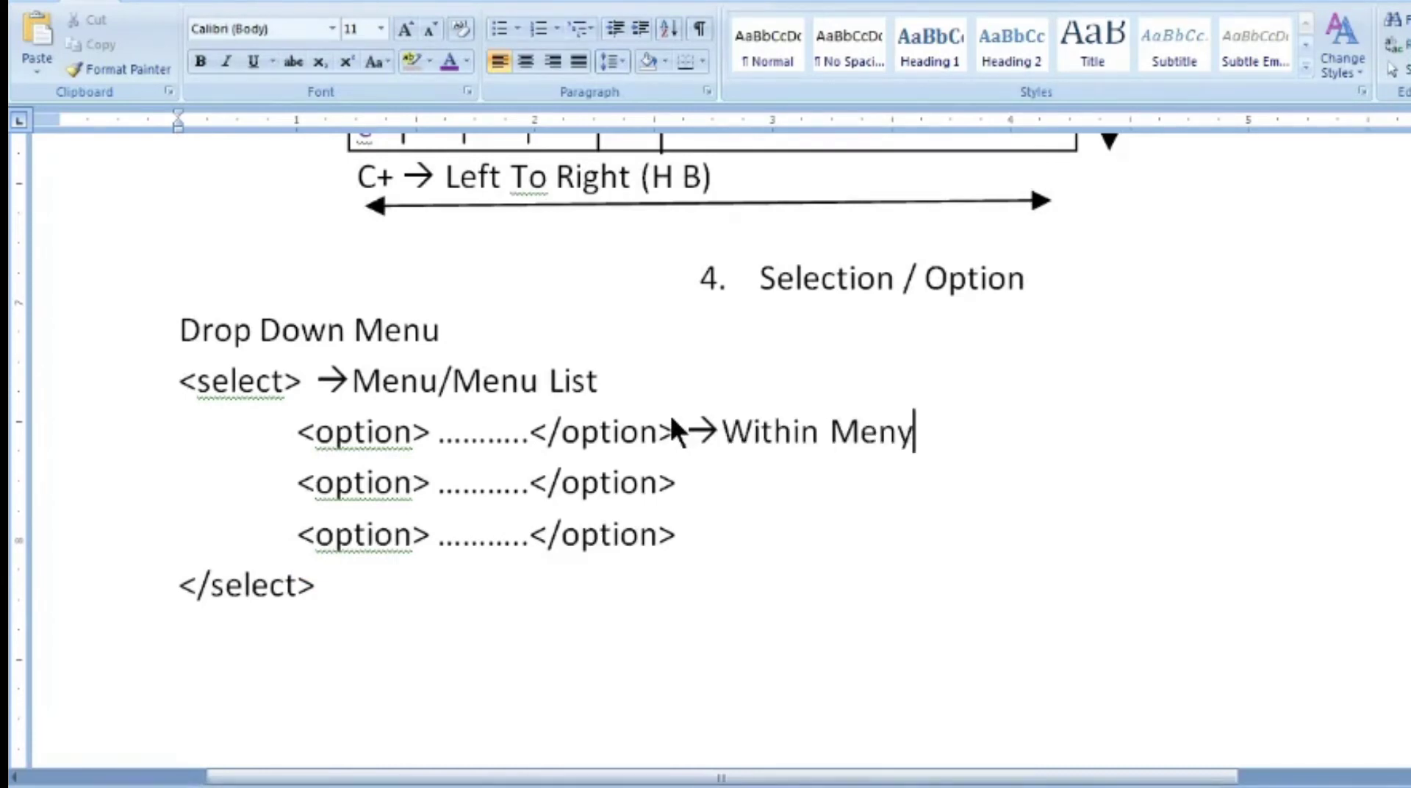
key("BackSpace")
type("u")
- Leave an empty line after the closing select tag and write "City" below it
left_click(302, 605)
key("Return")
key("Return")
type("City/")
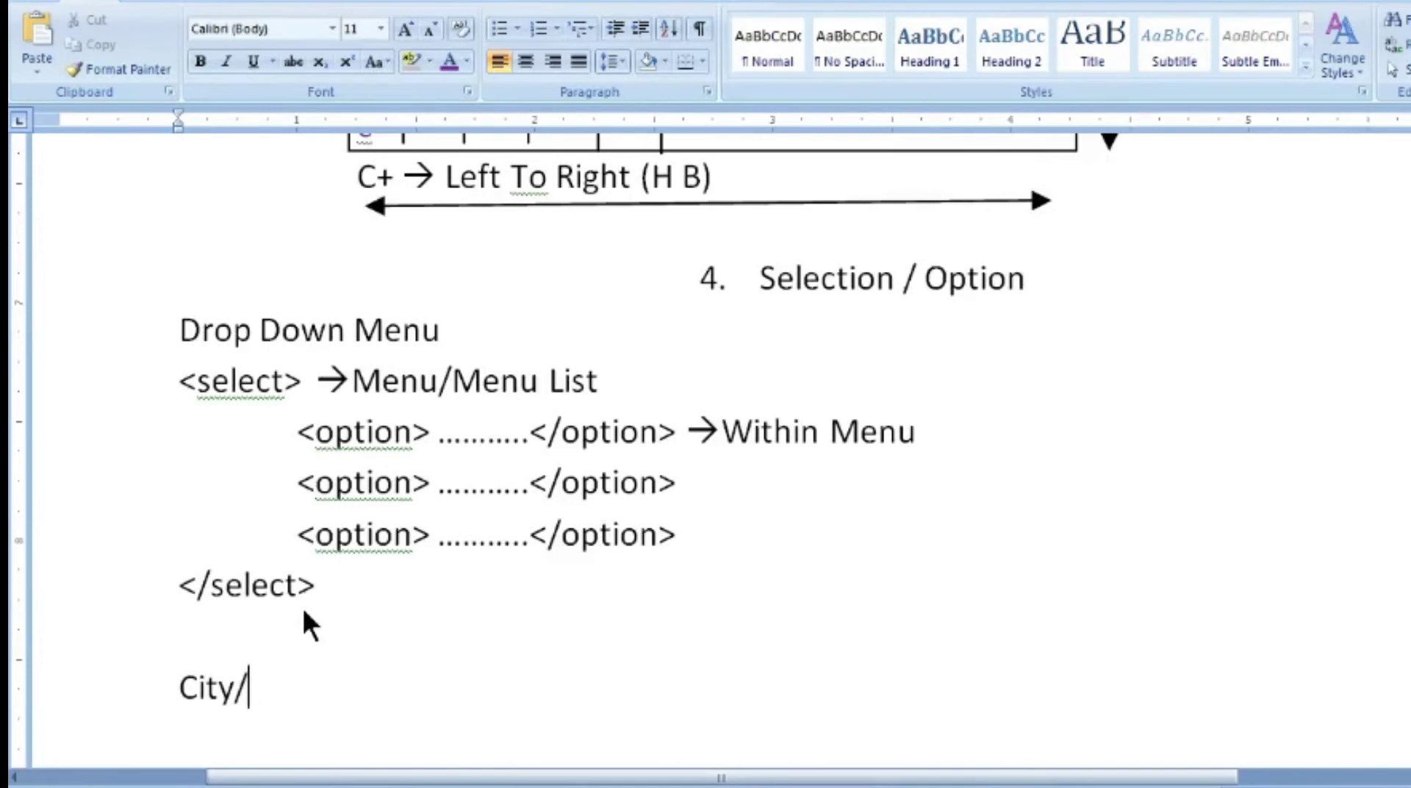
key("BackSpace")
- Set the font colour of the notes from the Selection / Option heading down to City to standard red
left_click_drag(676, 294, 717, 690)
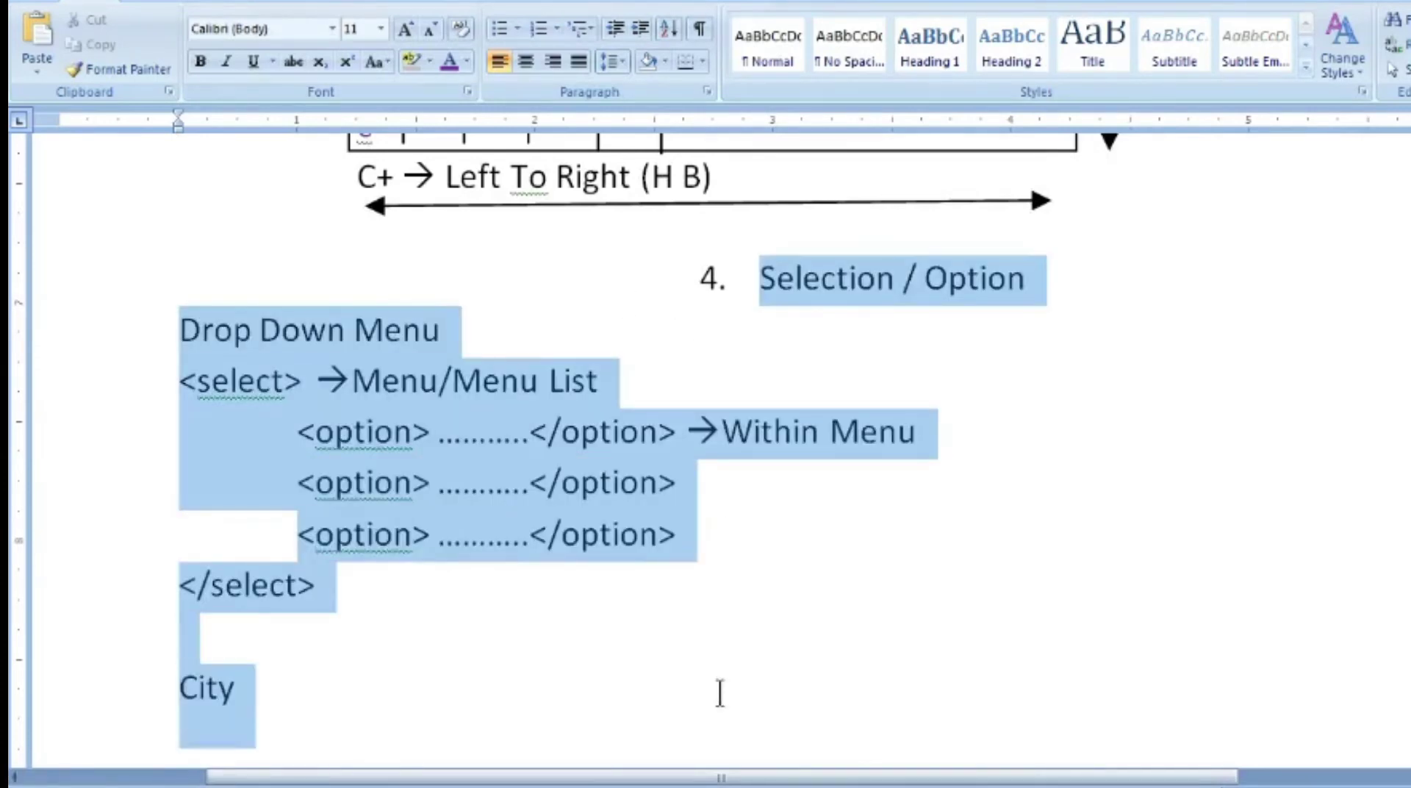
left_click(466, 63)
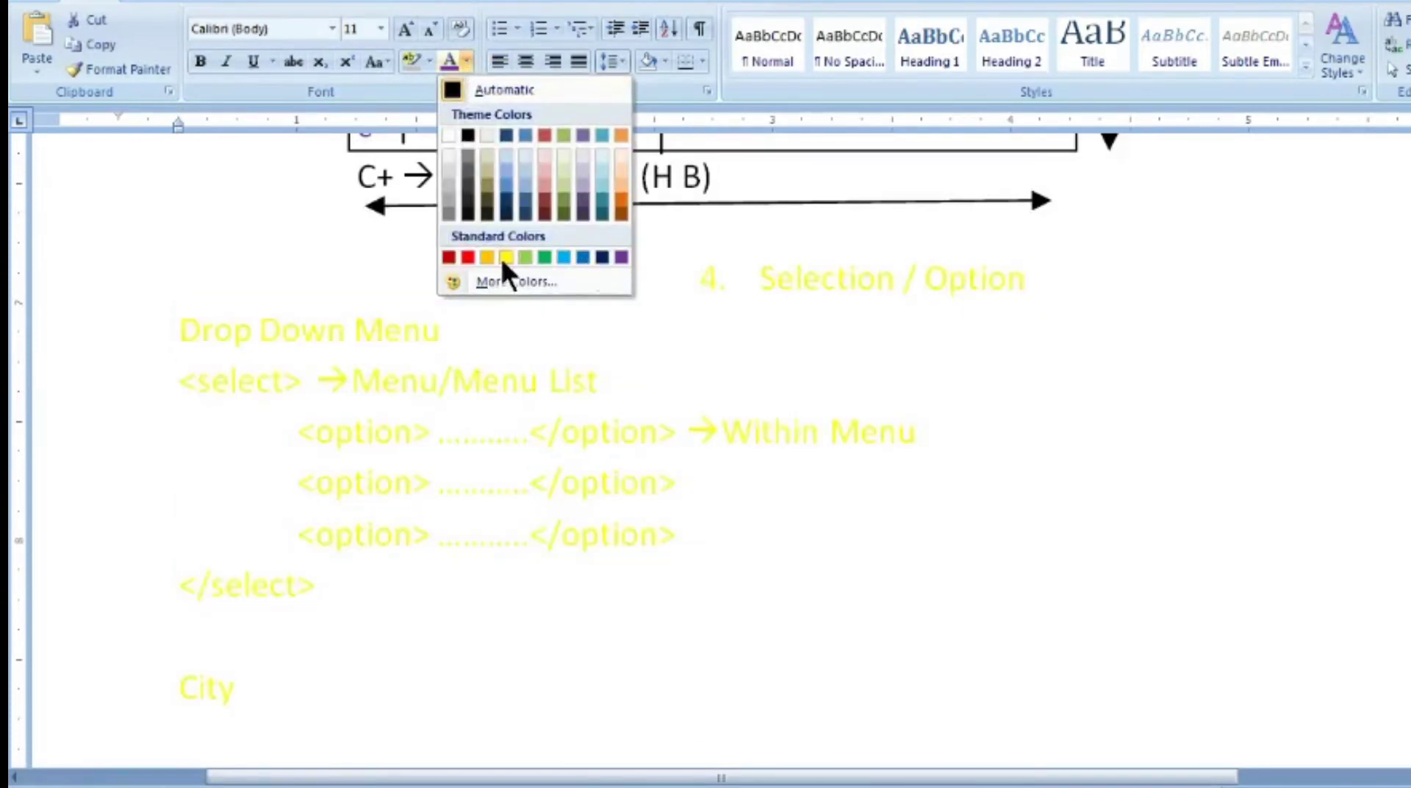
left_click(464, 258)
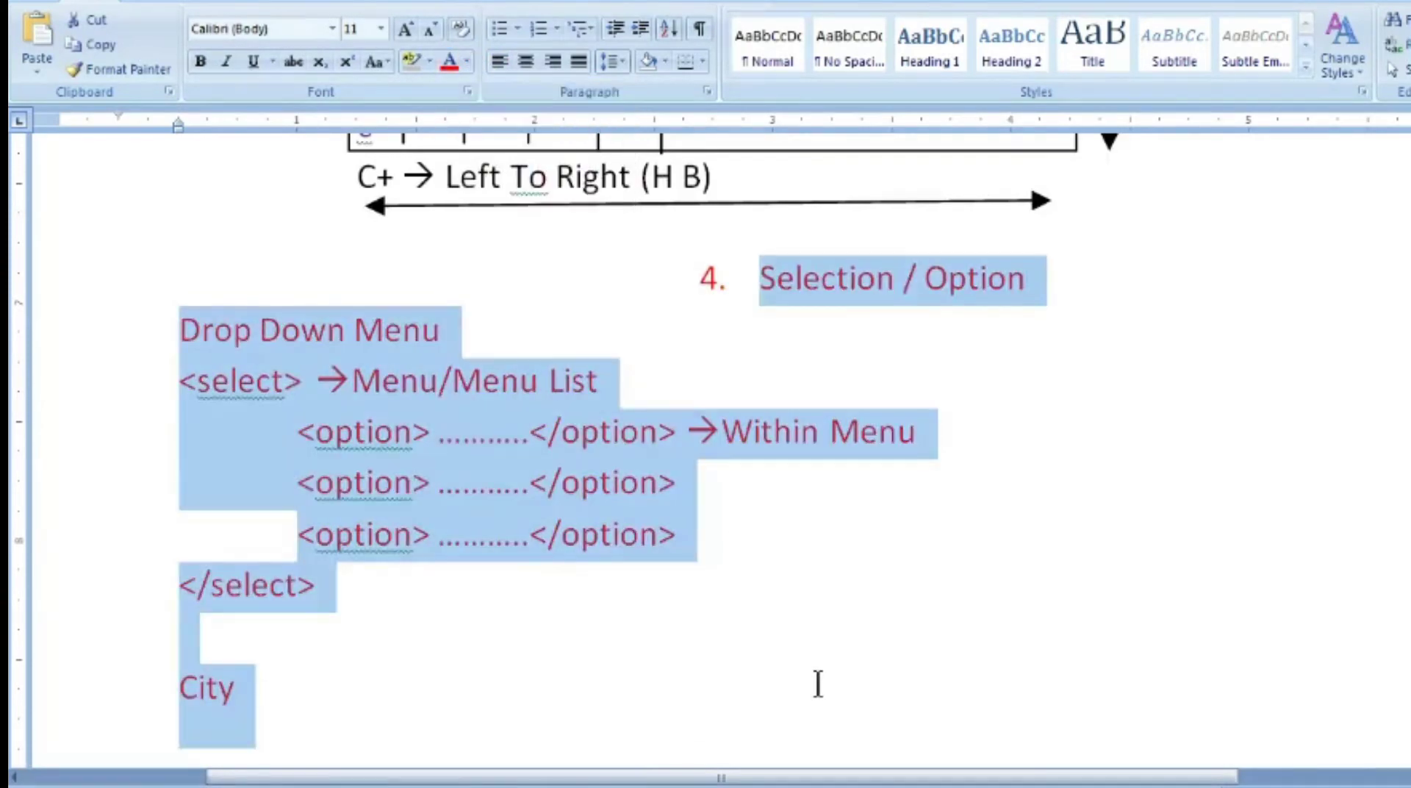
left_click(818, 683)
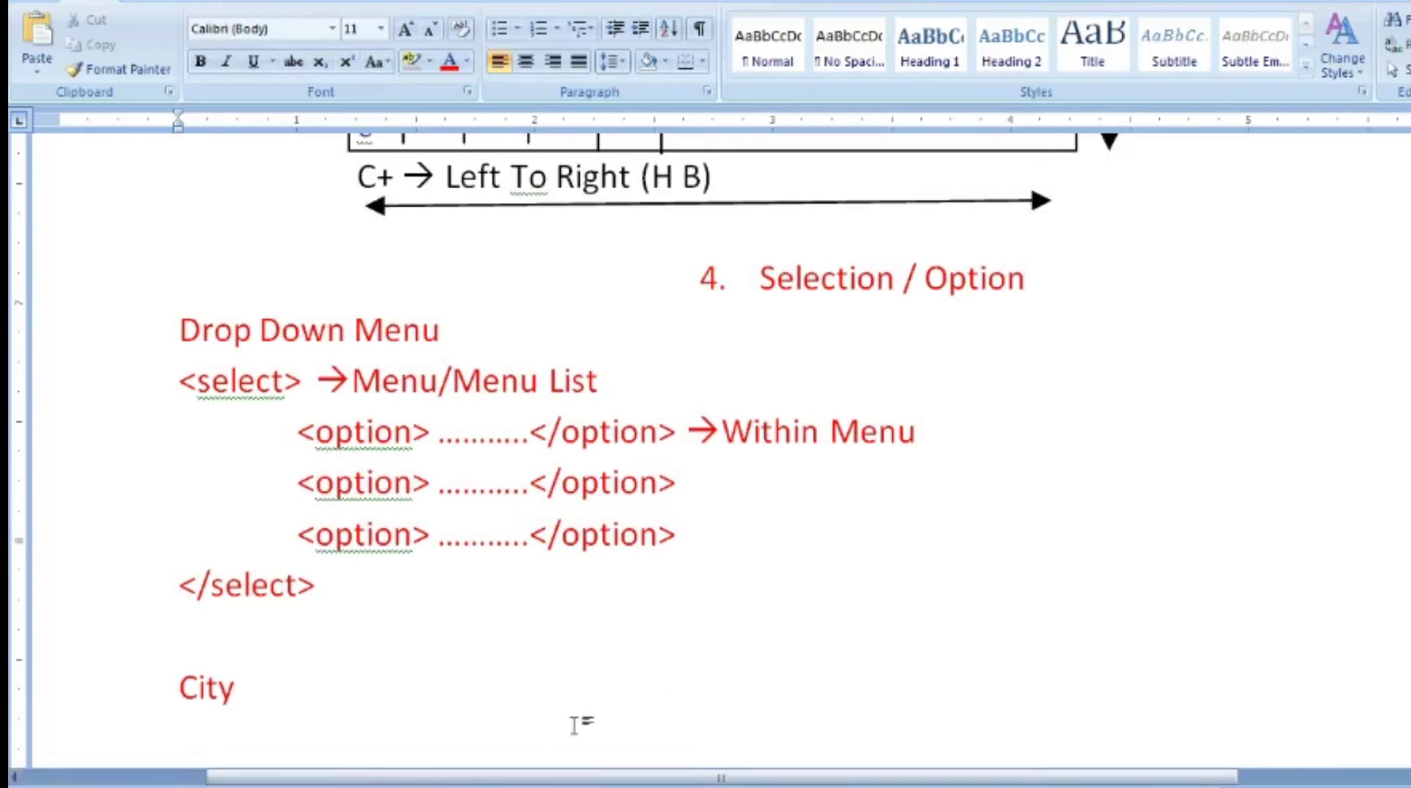
- Switch to the PDF textbook and highlight "Select", "Option", "drop down list" and "menu" in yellow in the Select and Option element section
key("alt+Tab")
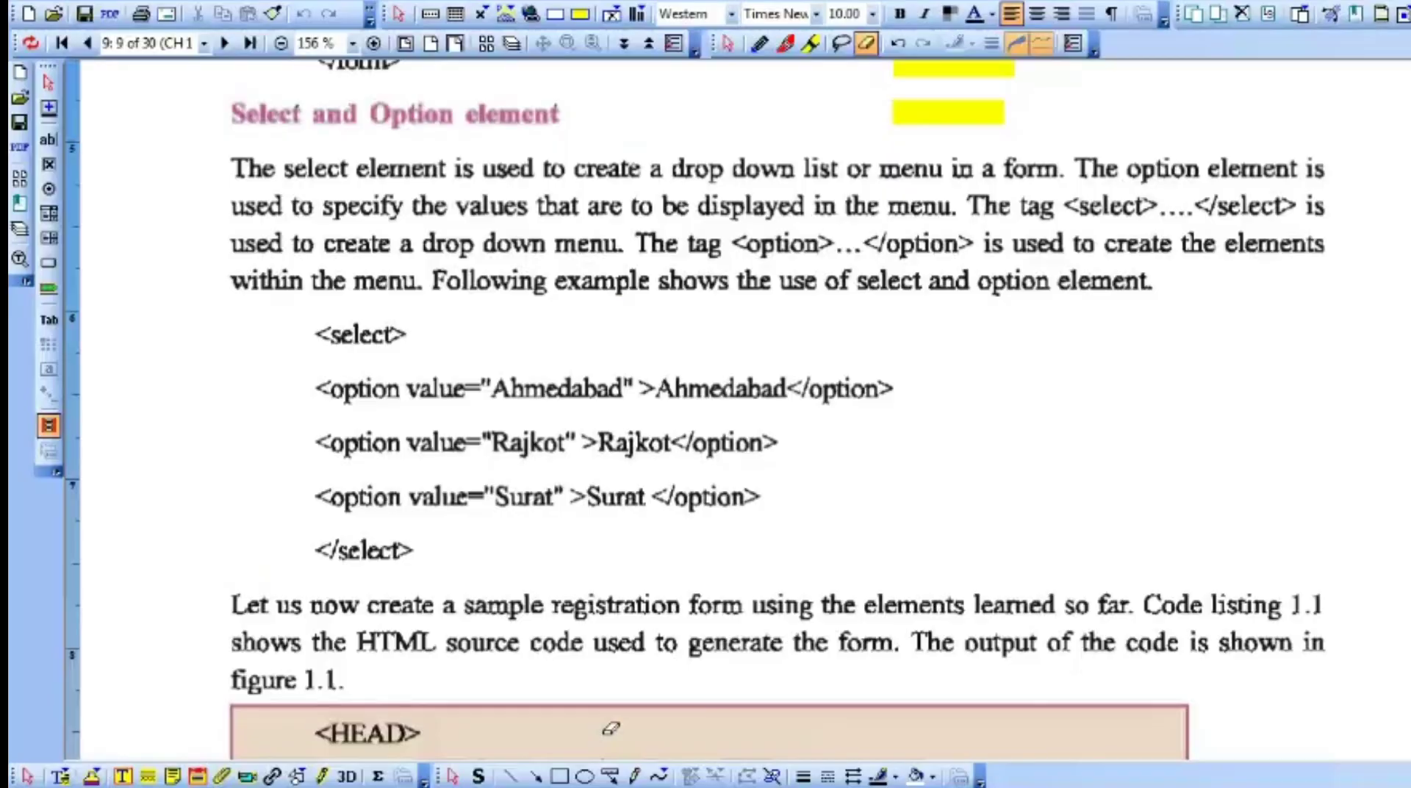
left_click(808, 46)
left_click_drag(218, 116, 435, 116)
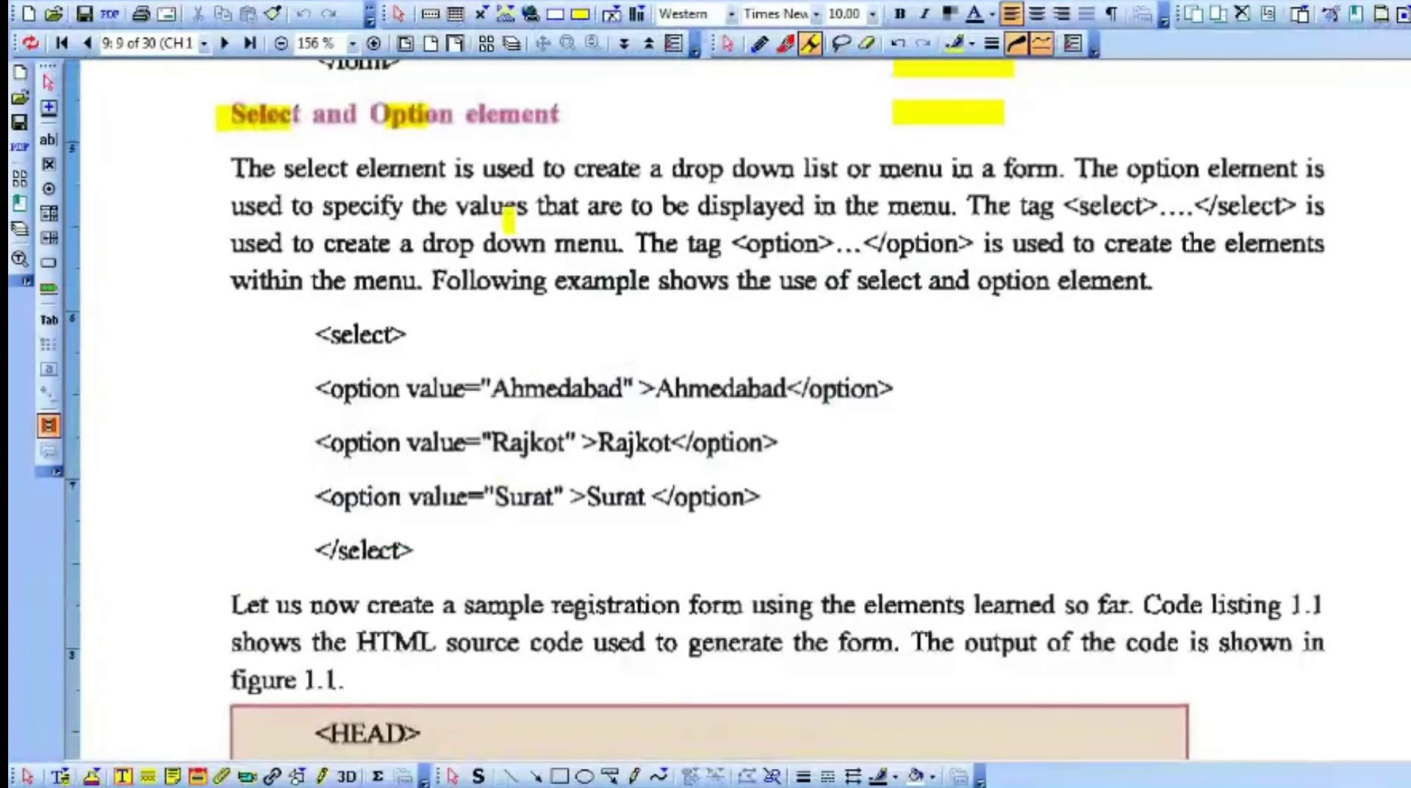
left_click_drag(672, 171, 838, 173)
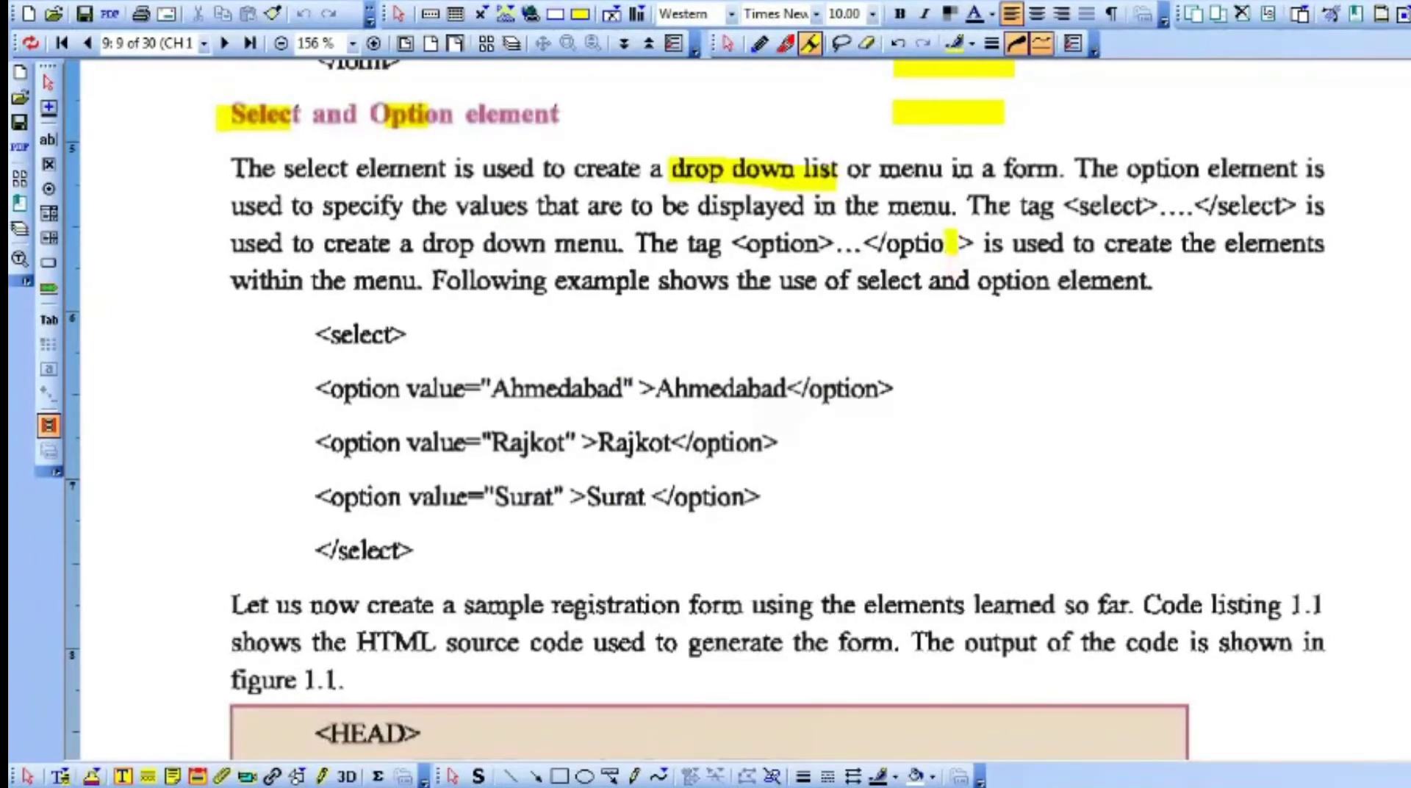
left_click_drag(889, 168, 944, 170)
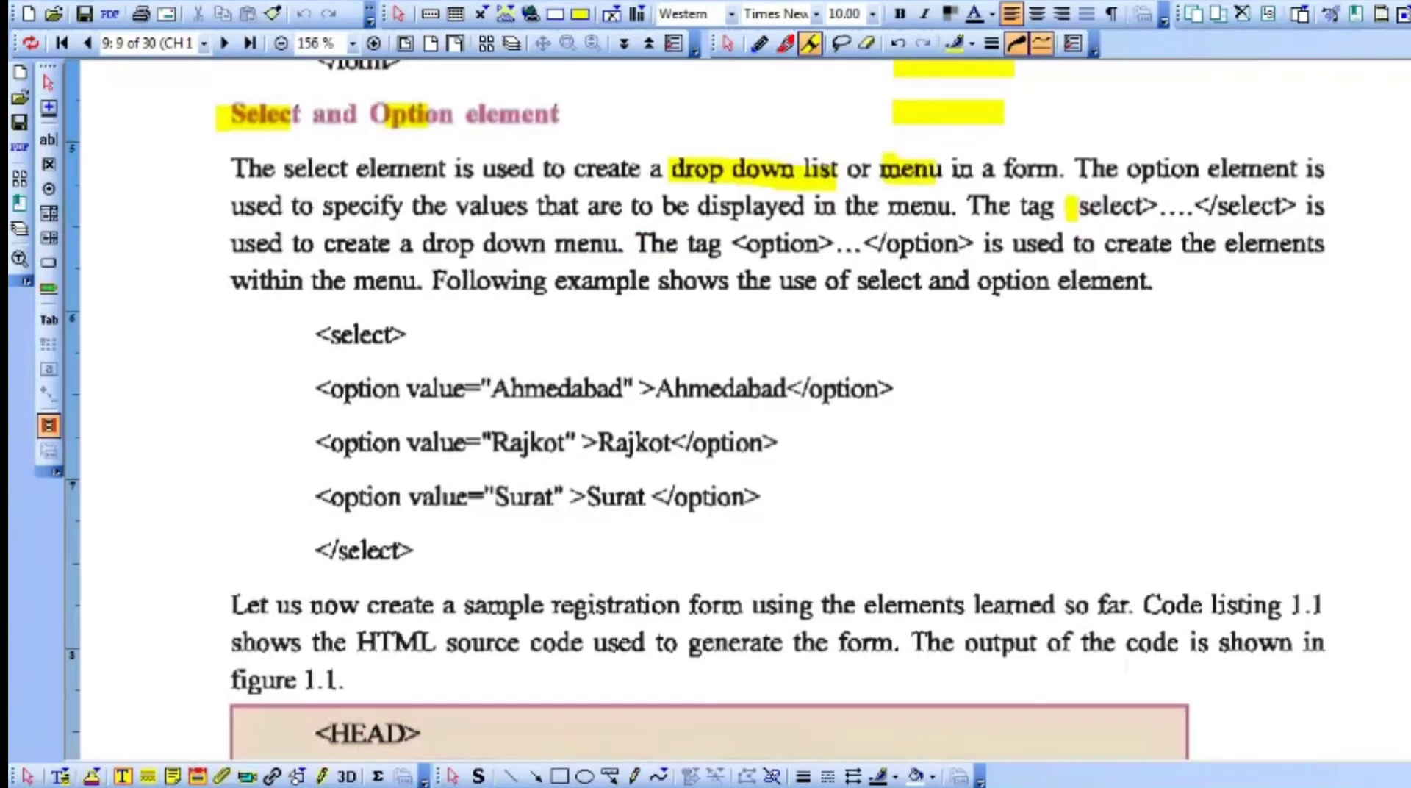
- Highlight the tag pair "<select>....</select>" and the phrase "used to create a drop down menu" in yellow
left_click_drag(1064, 208, 1260, 210)
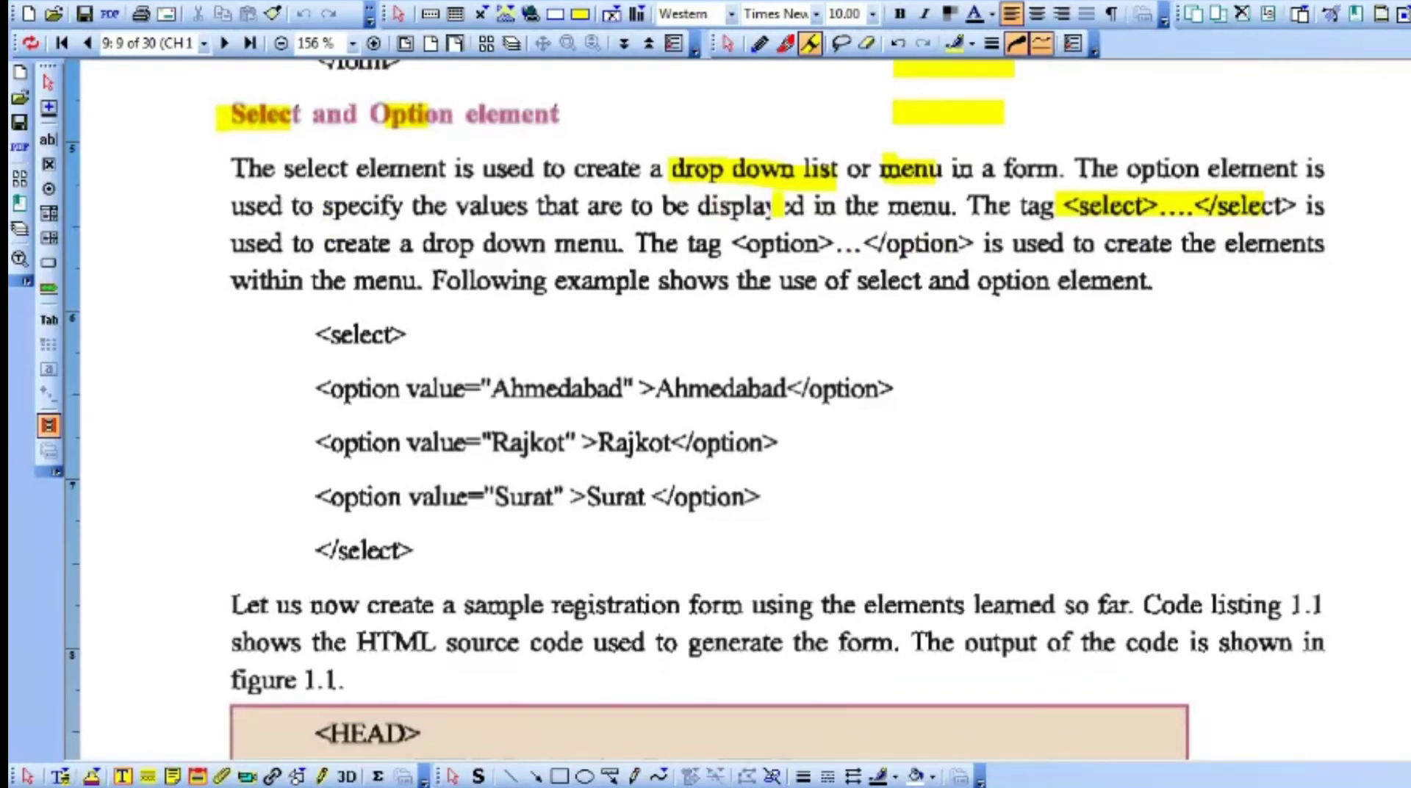
left_click_drag(1198, 203, 1313, 203)
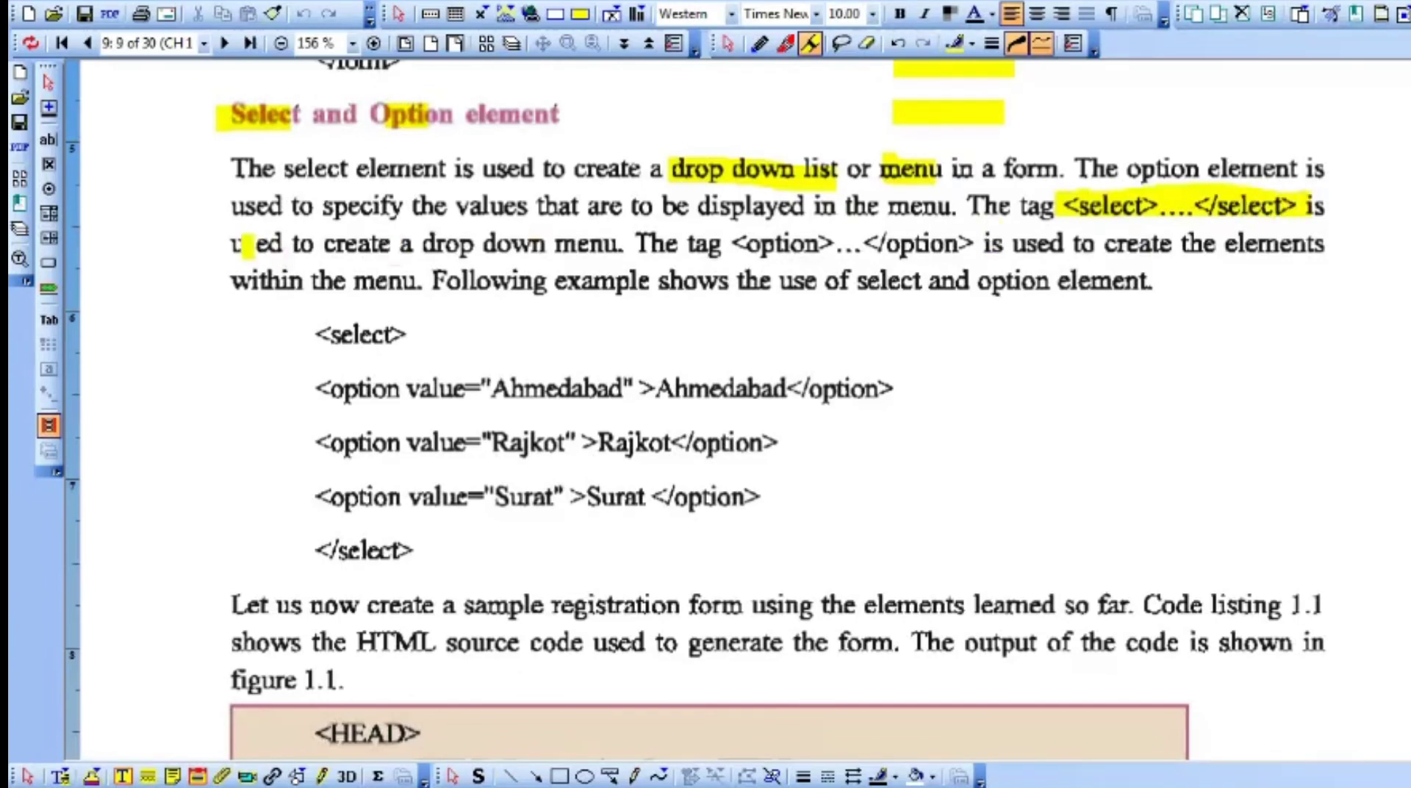
left_click_drag(232, 243, 615, 243)
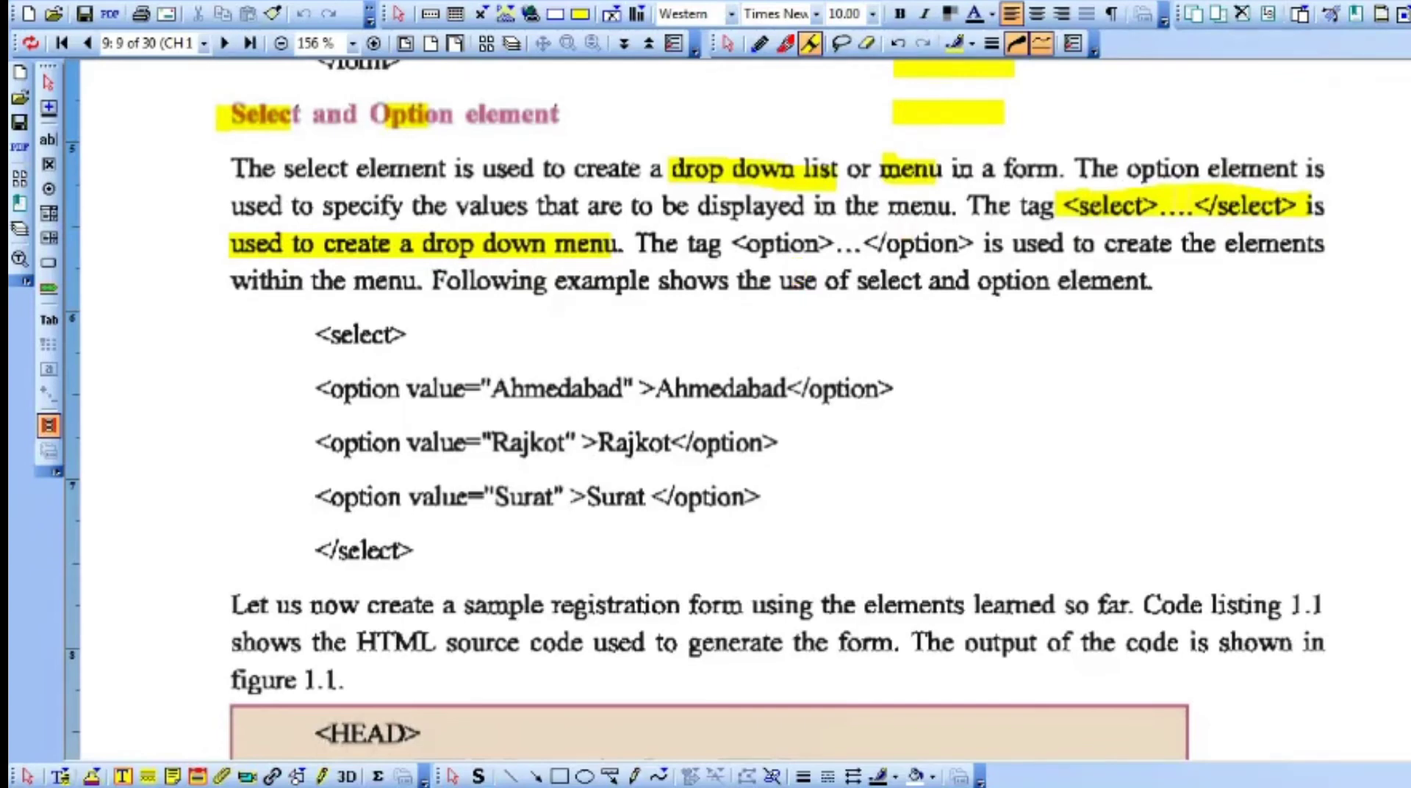
- Draw a yellow tick beside the paragraph and highlight "<option>...</option> is used to create the elements within the menu"
mouse_move(1351, 188)
left_mouse_down()
mouse_move(1367, 224)
mouse_move(1407, 147)
left_mouse_up()
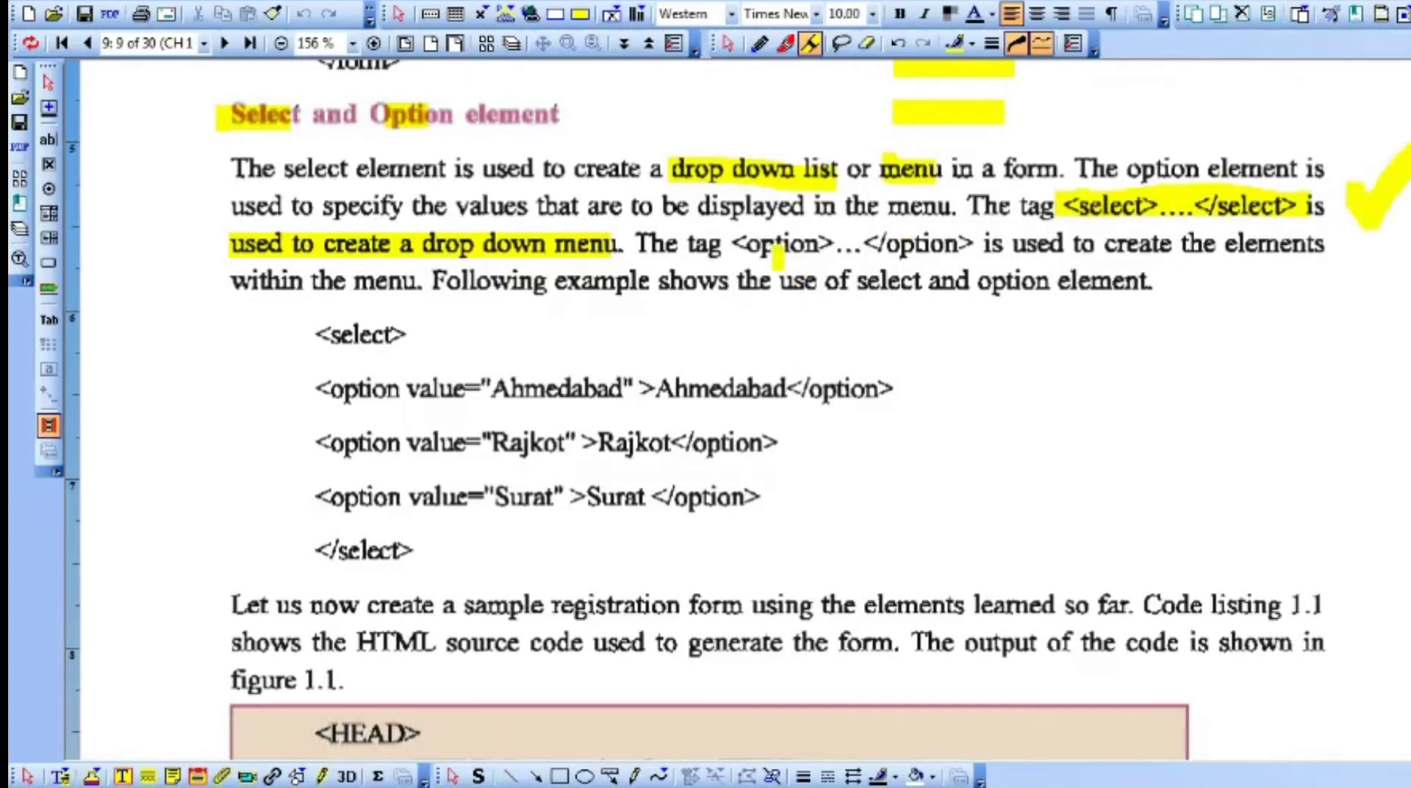
left_click_drag(717, 243, 1246, 243)
left_click_drag(198, 291, 413, 290)
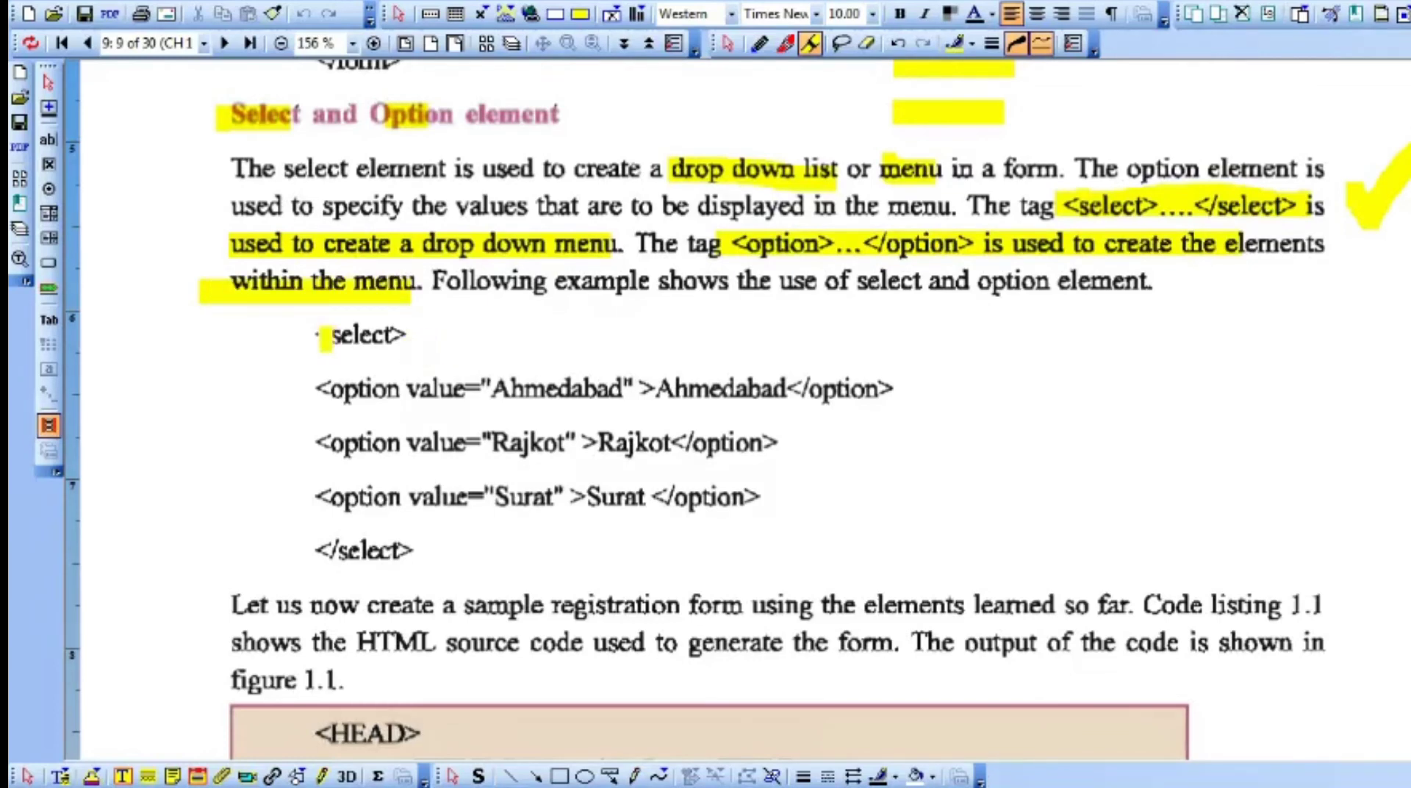
- Switch to the Word notes and review the select line and the three option lines under Drop Down Menu
key("alt+Tab")
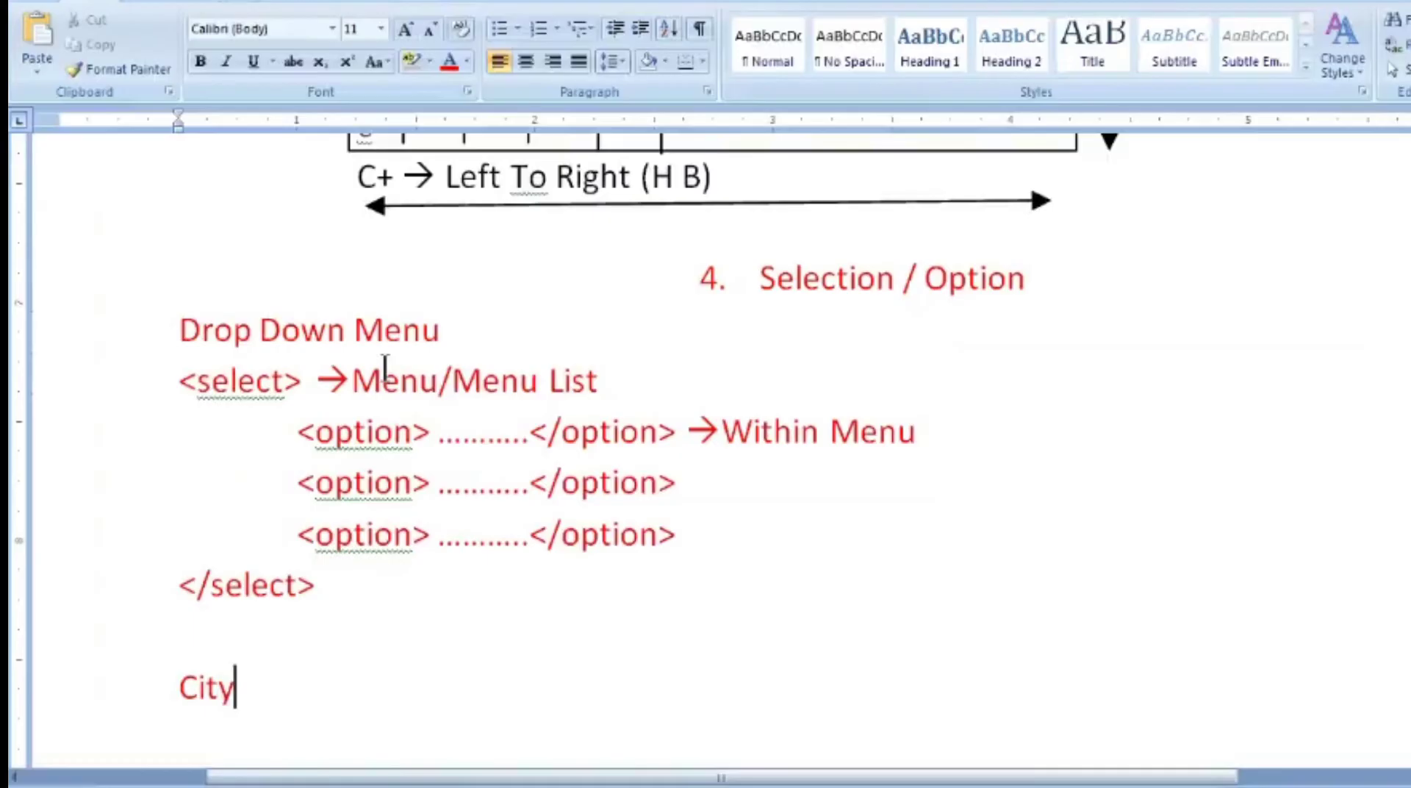
left_click_drag(197, 380, 597, 381)
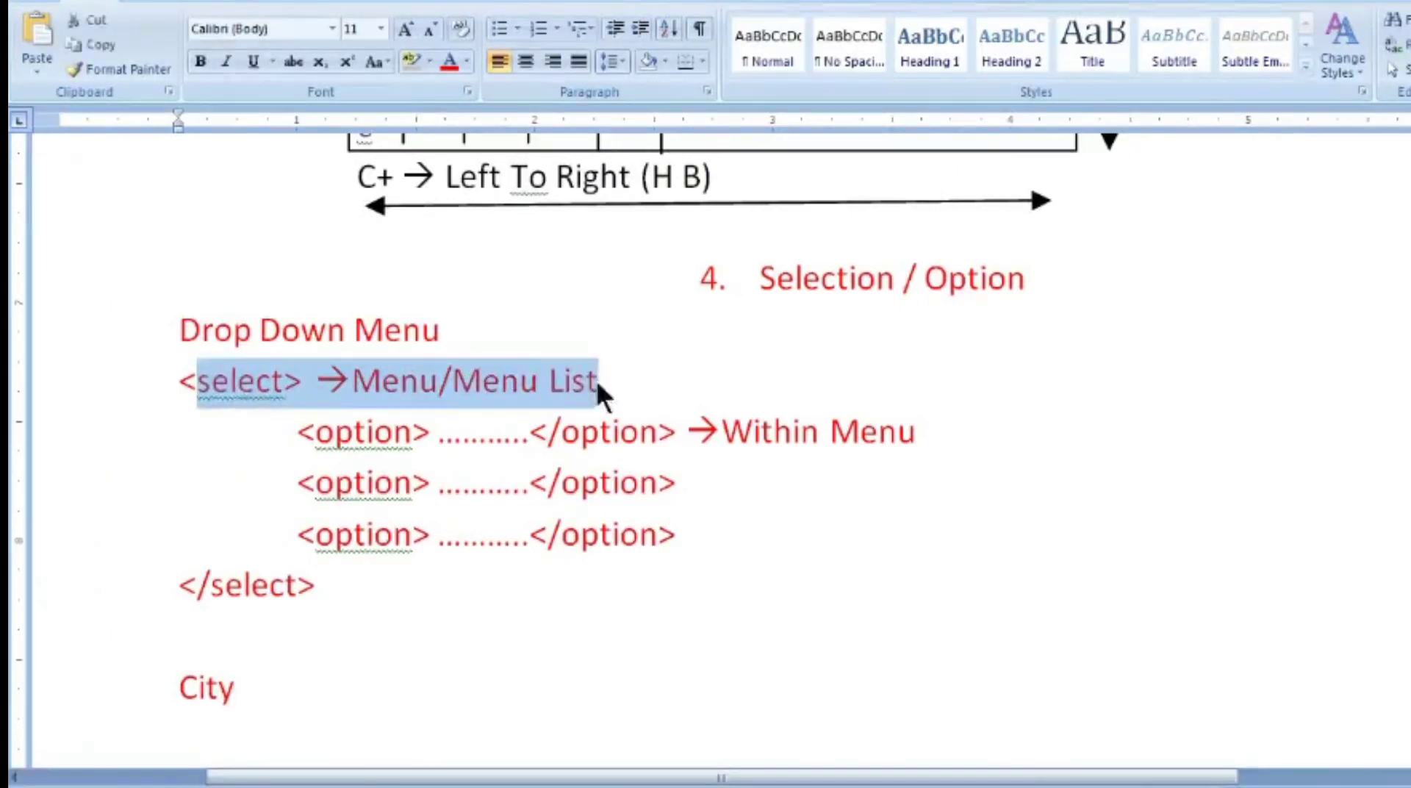
left_click(619, 384)
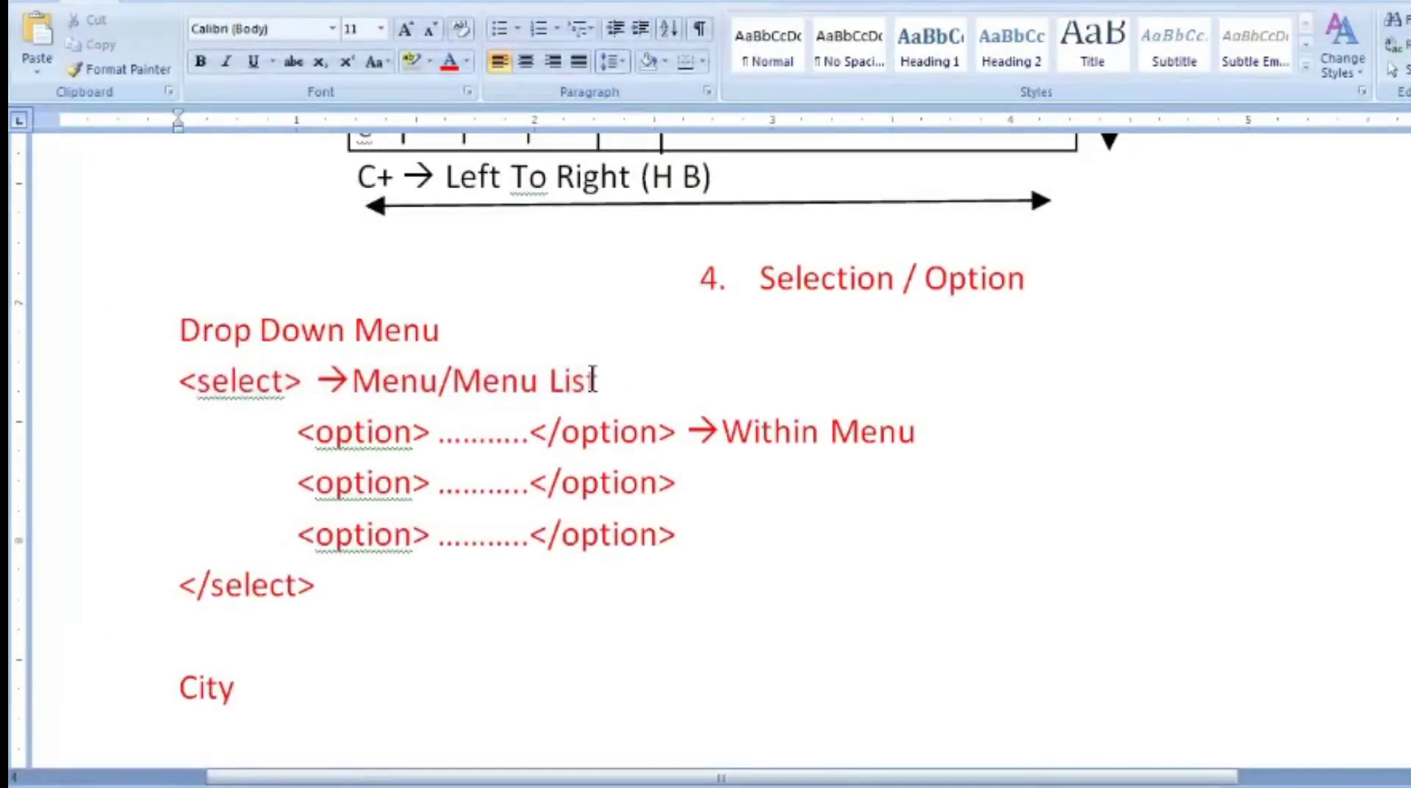
left_click_drag(296, 432, 656, 534)
left_click(786, 565)
- Switch back to the PDF textbook, re-highlight "within the menu" and mark the select and three option tag pairs in the example in yellow
key("alt+Tab")
left_click_drag(206, 294, 419, 283)
mouse_move(332, 330)
left_mouse_down()
mouse_move(256, 344)
mouse_move(321, 550)
left_mouse_up()
mouse_move(360, 364)
left_mouse_down()
mouse_move(581, 279)
mouse_move(849, 342)
mouse_move(853, 368)
left_mouse_up()
mouse_move(373, 423)
left_mouse_down()
mouse_move(441, 376)
mouse_move(751, 434)
left_mouse_up()
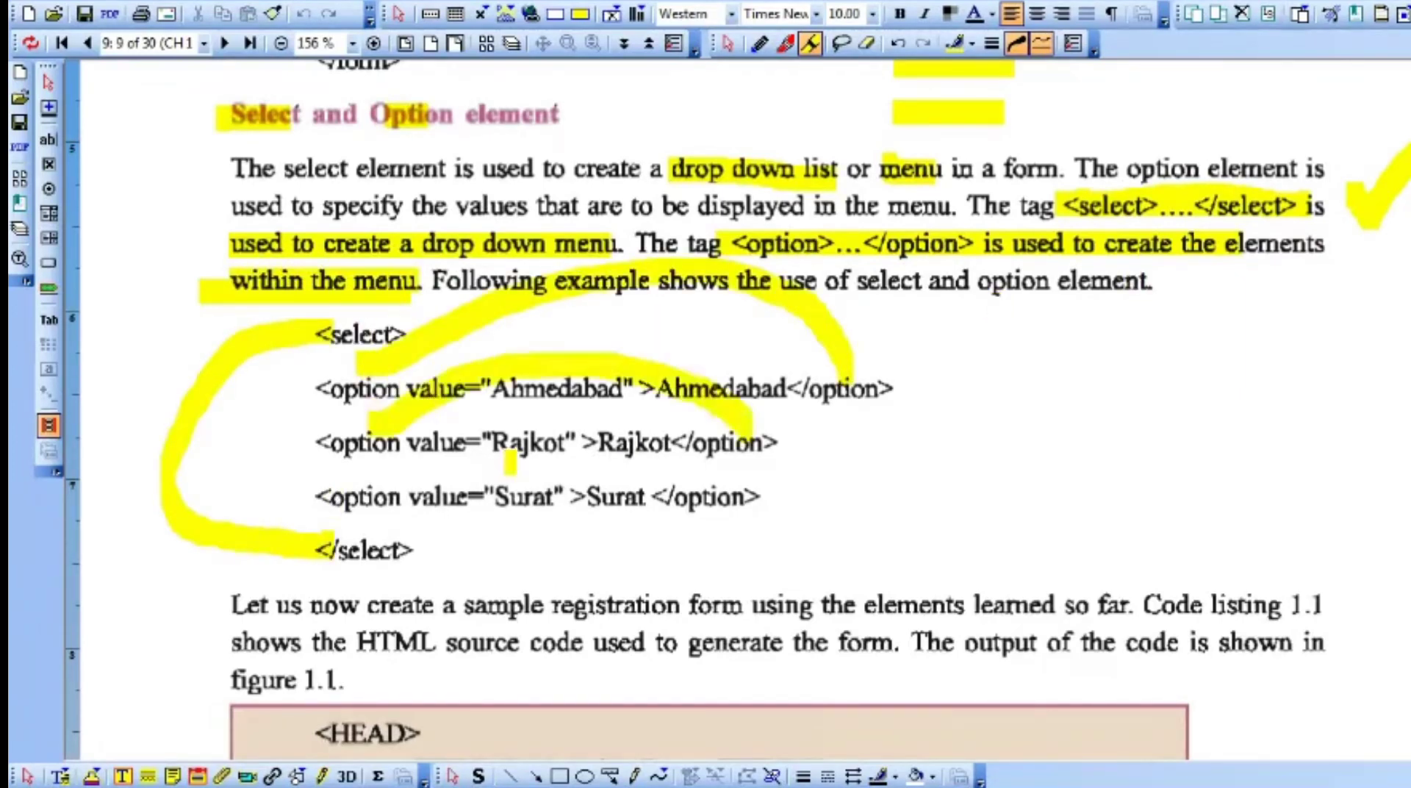
left_click_drag(386, 481, 706, 478)
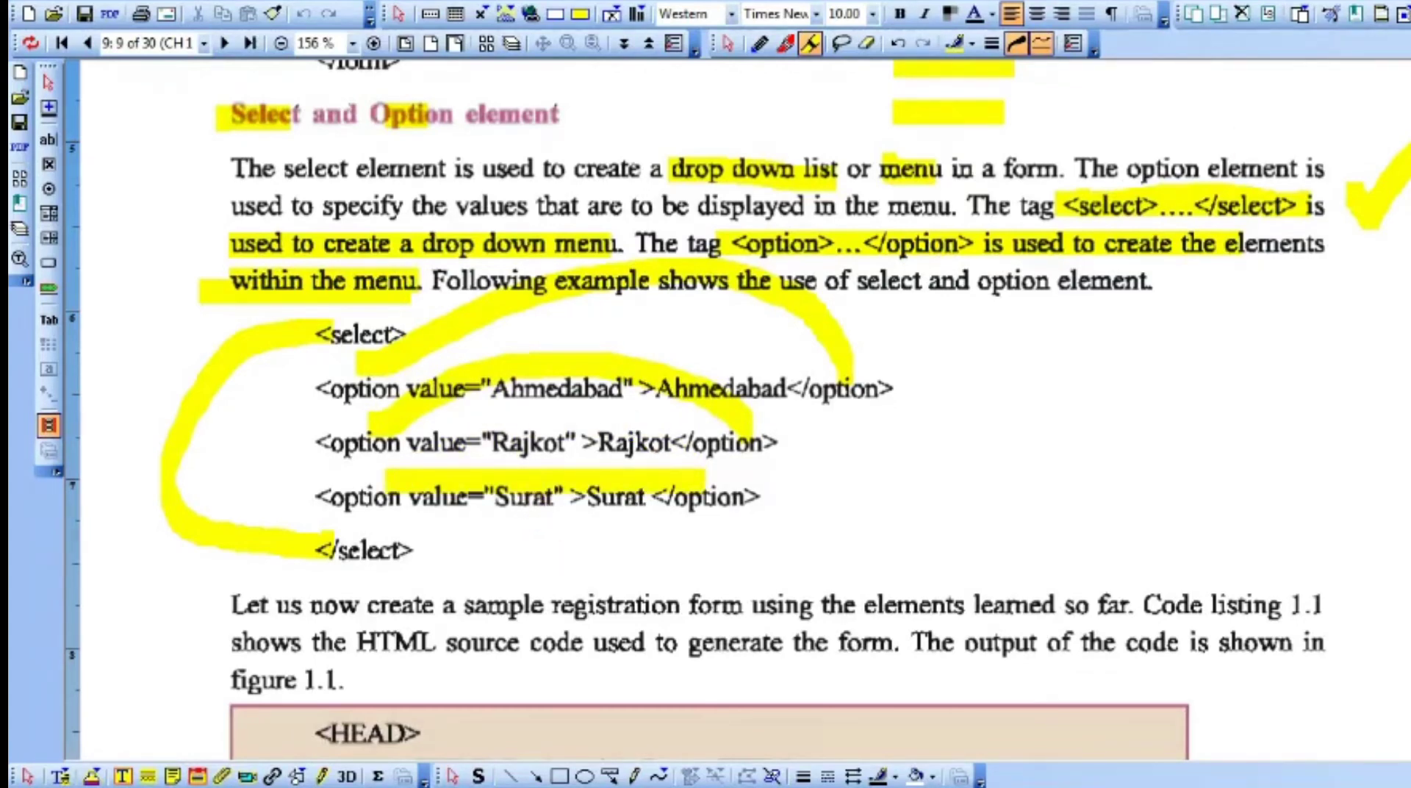
- Handwrite "CLI" and "GUI" below it in yellow highlighter in the blank area beside the select example
scroll(705, 404, "down", 5)
scroll(705, 405, "up", 1)
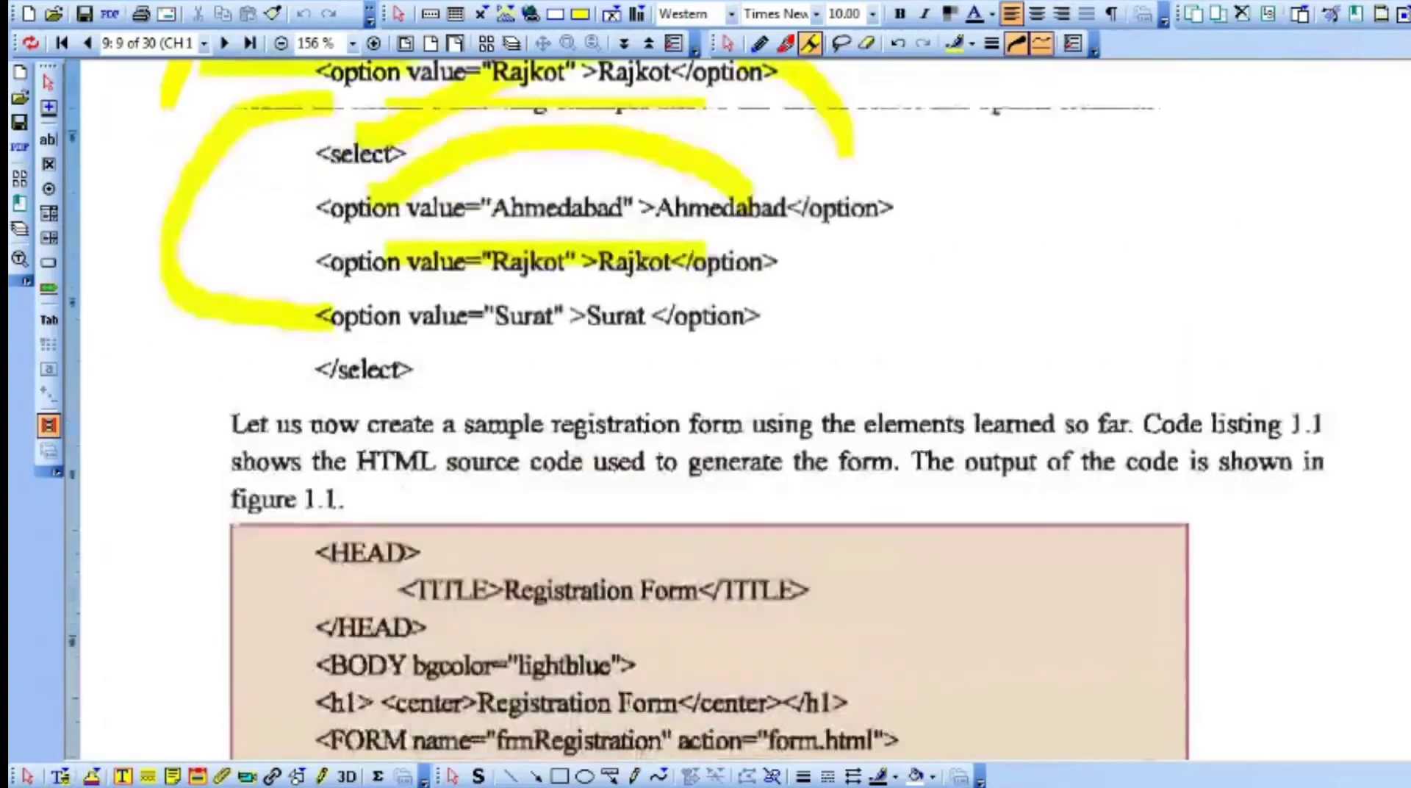
scroll(1067, 252, "up", 1)
mouse_move(1071, 209)
left_mouse_down()
mouse_move(1021, 237)
mouse_move(1102, 301)
left_mouse_up()
mouse_move(1119, 198)
left_mouse_down()
mouse_move(1147, 290)
mouse_move(1202, 271)
left_mouse_up()
mouse_move(1208, 213)
left_mouse_down()
mouse_move(1217, 177)
mouse_move(1248, 263)
mouse_move(1297, 246)
left_mouse_up()
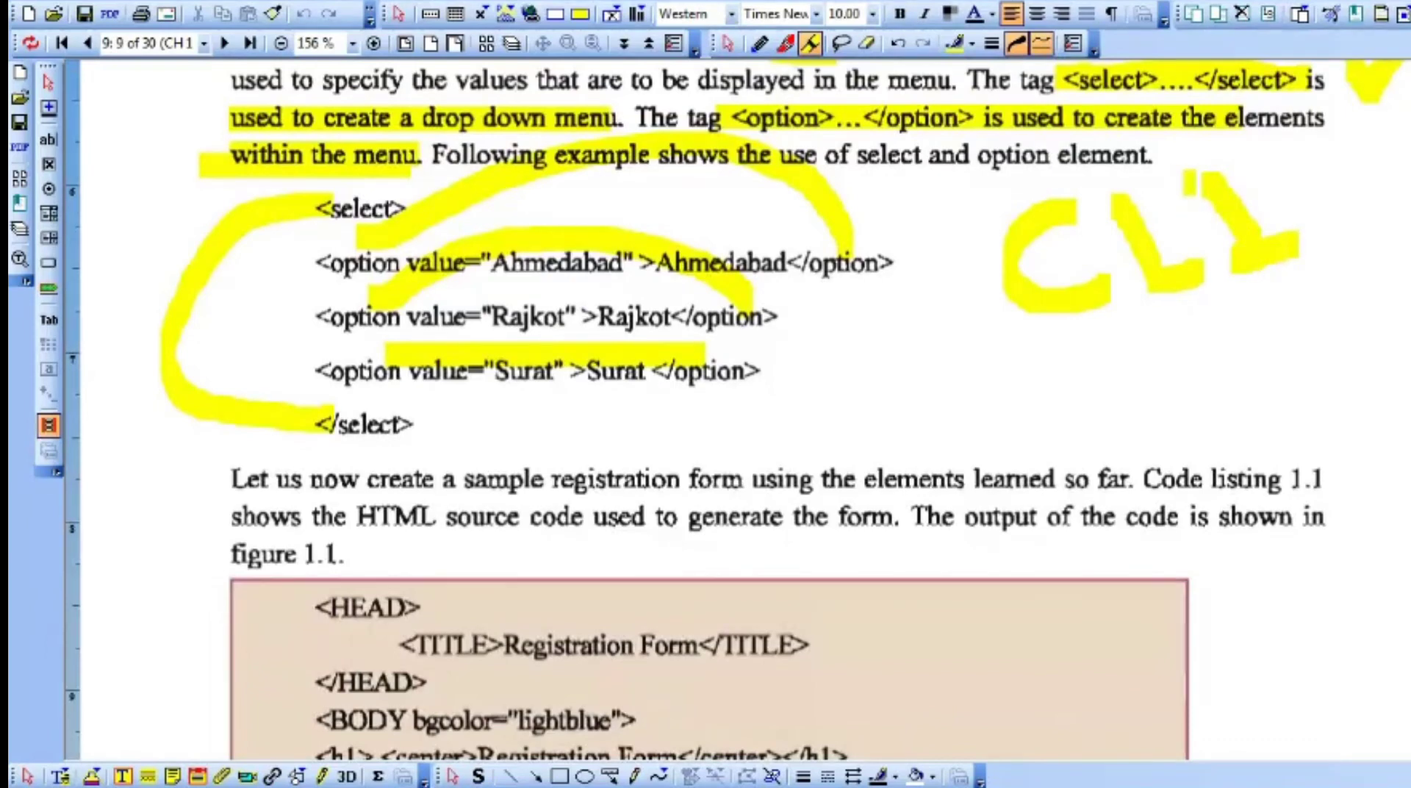
left_click_drag(1185, 177, 1257, 156)
mouse_move(1067, 352)
left_mouse_down()
mouse_move(1062, 396)
mouse_move(1136, 375)
mouse_move(1161, 339)
mouse_move(1189, 435)
left_mouse_up()
mouse_move(1205, 331)
left_mouse_down()
mouse_move(1245, 438)
mouse_move(1268, 327)
mouse_move(1323, 360)
mouse_move(1302, 416)
mouse_move(1375, 363)
left_mouse_up()
left_click_drag(1278, 327, 1336, 283)
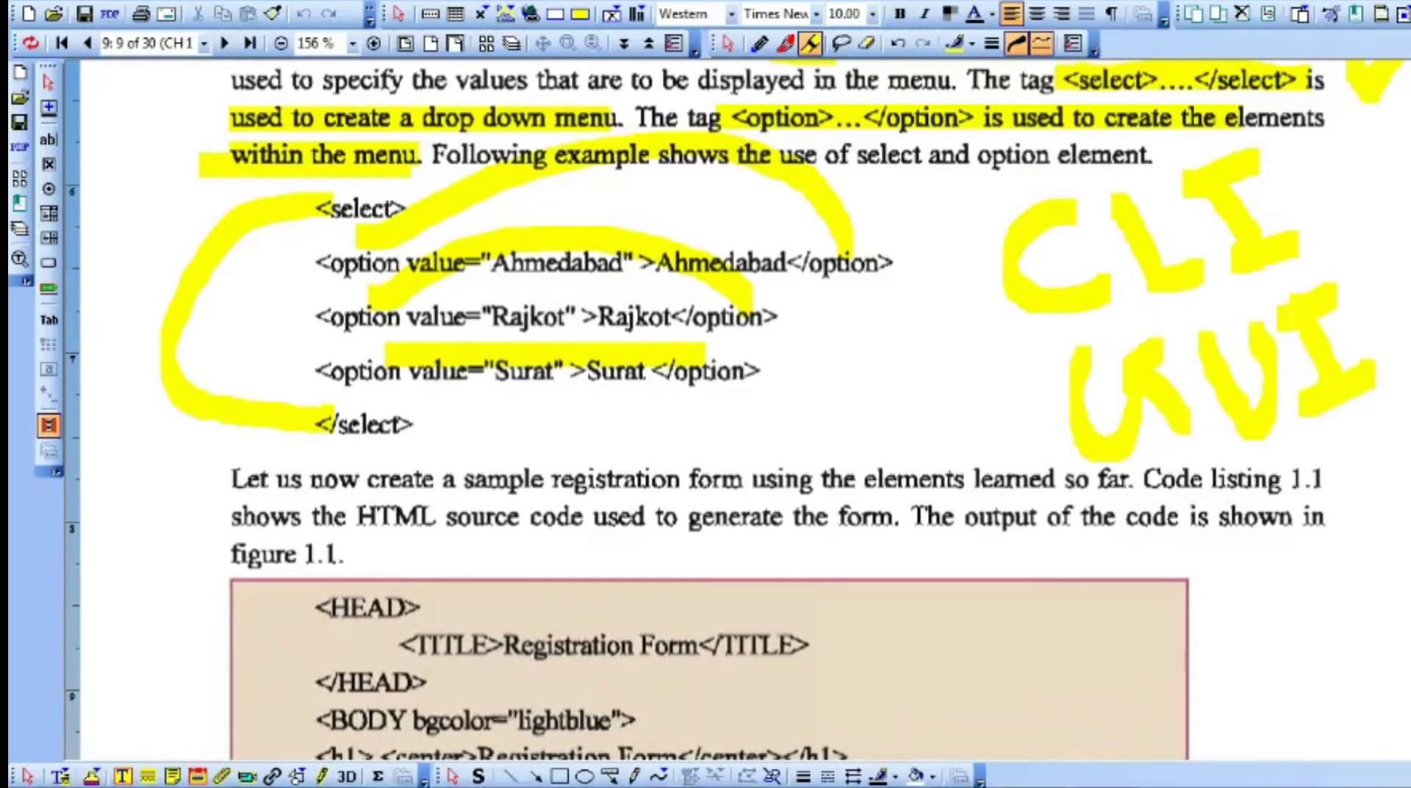
- Switch to the PowerPoint slide show, circle "drop down list" and "menu" in red ink, and bracket the opening and closing select tags
mouse_move(1021, 776)
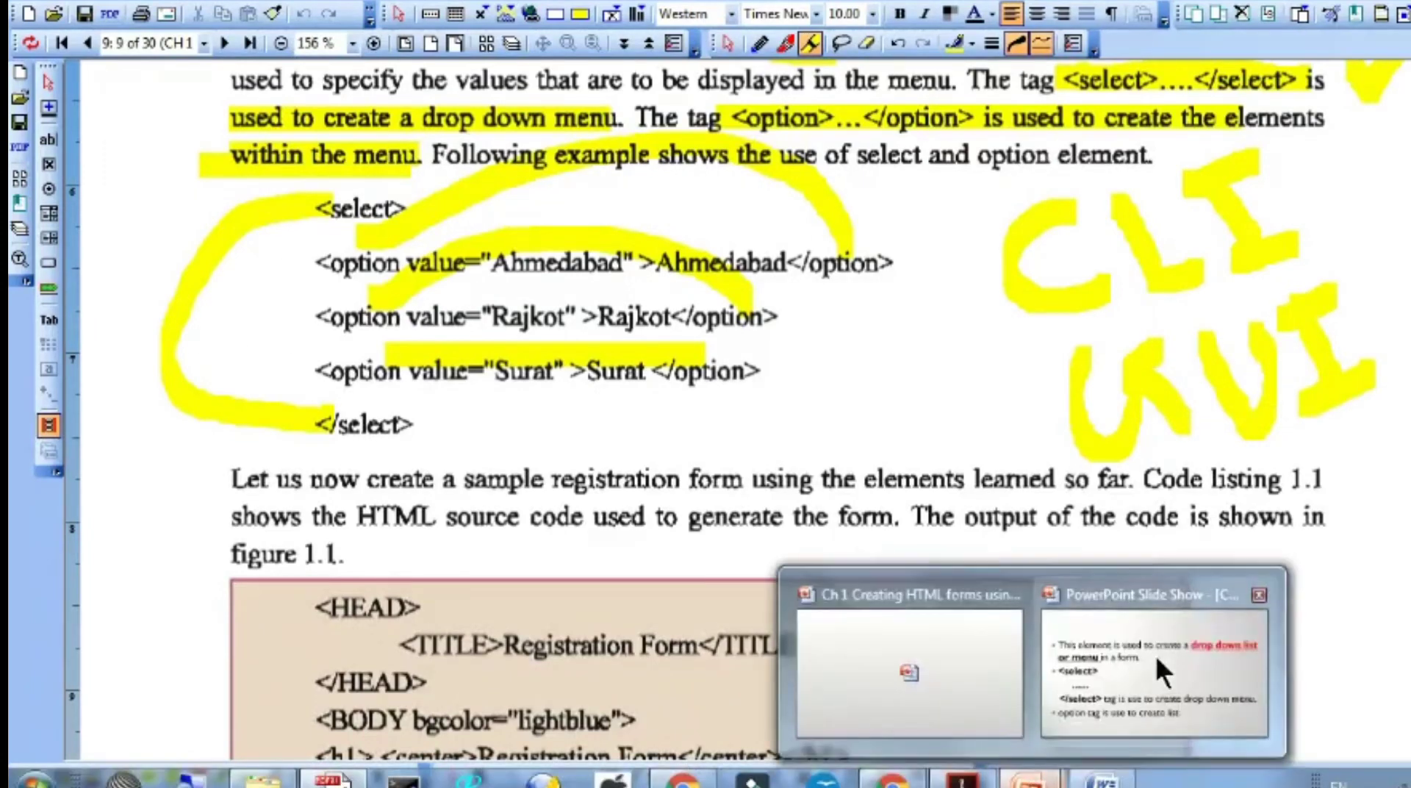
left_click(1155, 655)
key("ctrl+p")
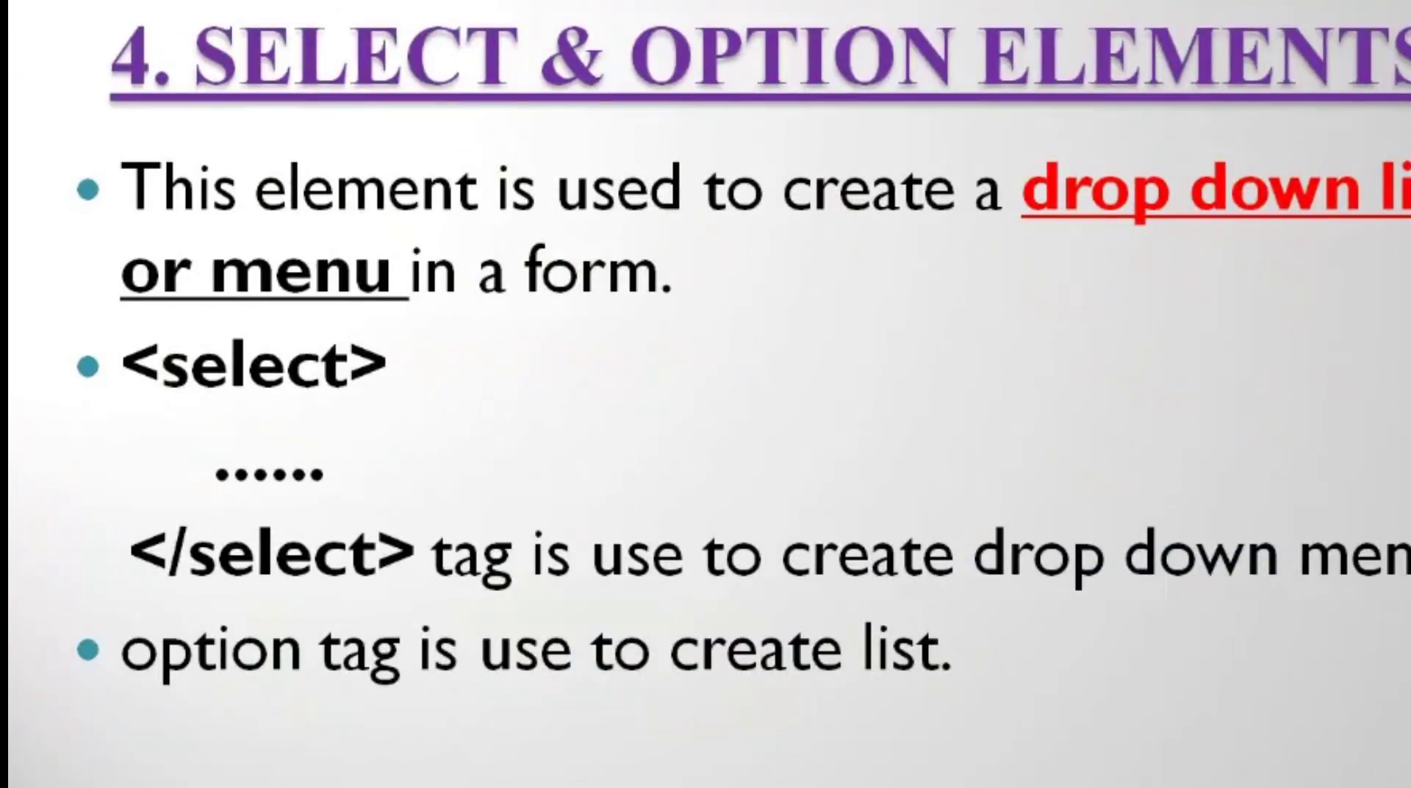
mouse_move(1014, 226)
left_mouse_down()
mouse_move(1249, 99)
mouse_move(928, 268)
mouse_move(1153, 166)
left_mouse_up()
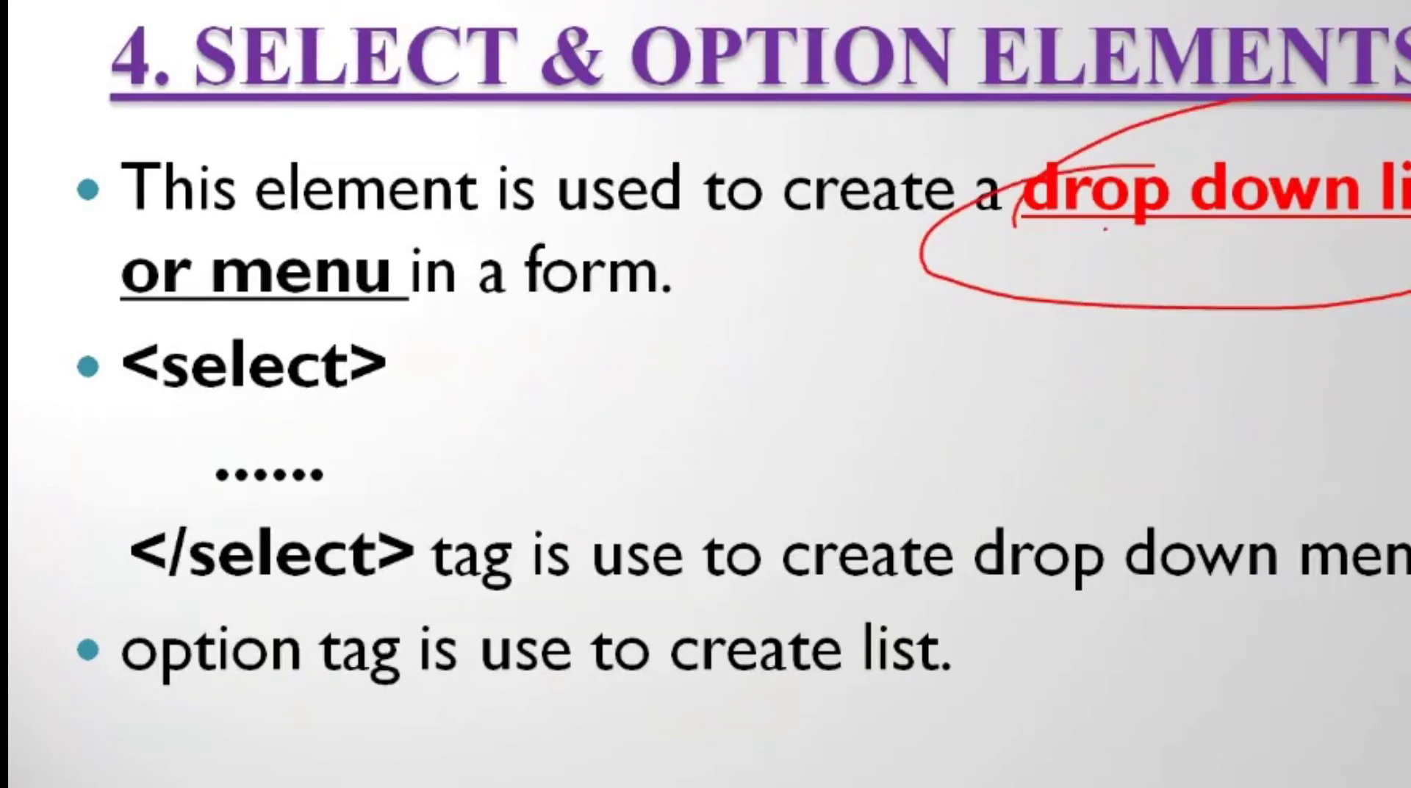
mouse_move(233, 302)
left_mouse_down()
mouse_move(237, 220)
mouse_move(221, 270)
left_mouse_up()
mouse_move(114, 358)
left_mouse_down()
mouse_move(36, 515)
mouse_move(112, 535)
left_mouse_up()
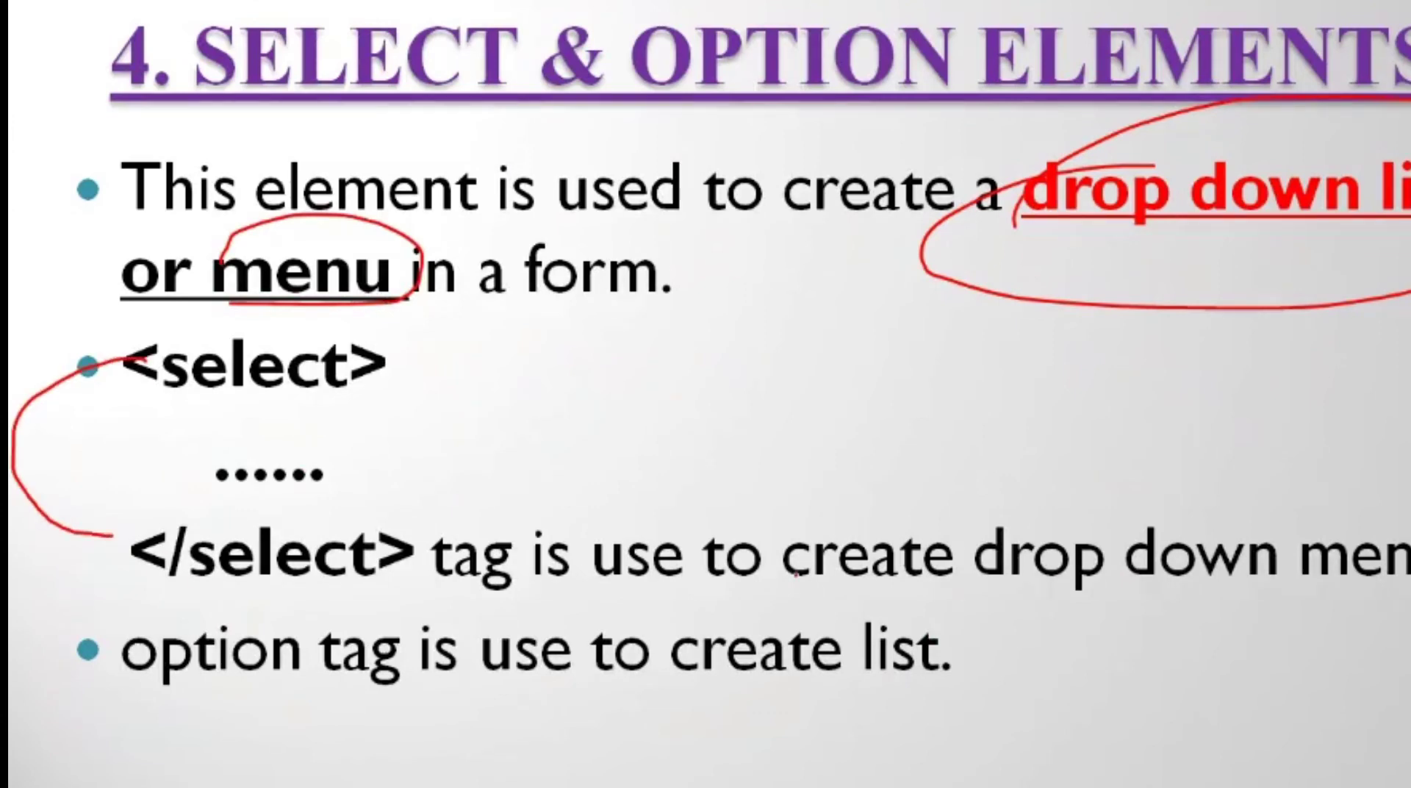
- Circle "drop down menu" and "create list" in red ink and draw strokes beside the dots between the select tags
left_click_drag(958, 588, 1408, 592)
mouse_move(1407, 528)
left_mouse_down()
mouse_move(977, 559)
mouse_move(1377, 597)
left_mouse_up()
mouse_move(646, 679)
left_mouse_down()
mouse_move(911, 687)
mouse_move(907, 595)
mouse_move(650, 657)
mouse_move(683, 684)
left_mouse_up()
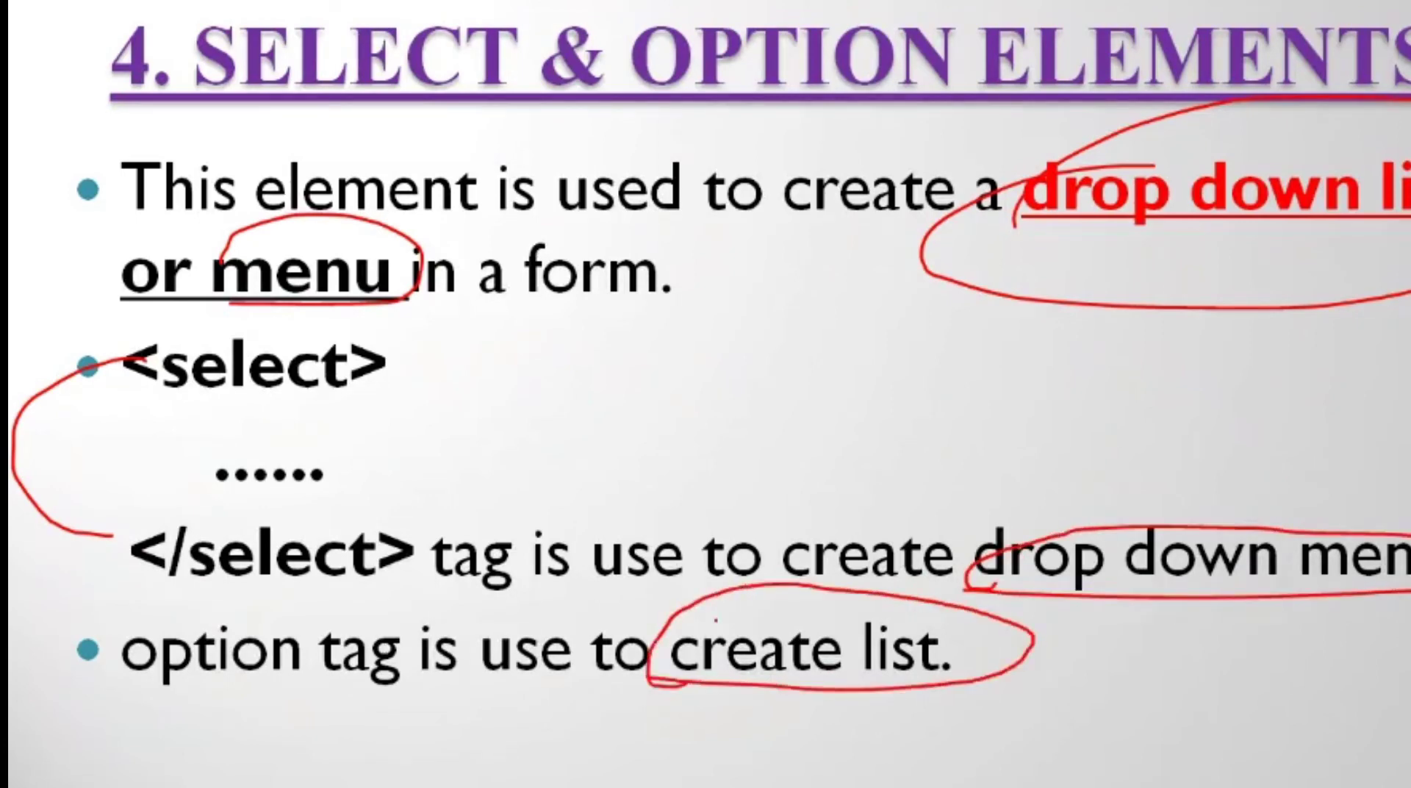
left_click_drag(419, 456, 580, 381)
left_click_drag(381, 403, 381, 507)
- Advance to the select and option example slide, bracket the select block and draw red arcs linking each city's opening and closing option tags
key("Right")
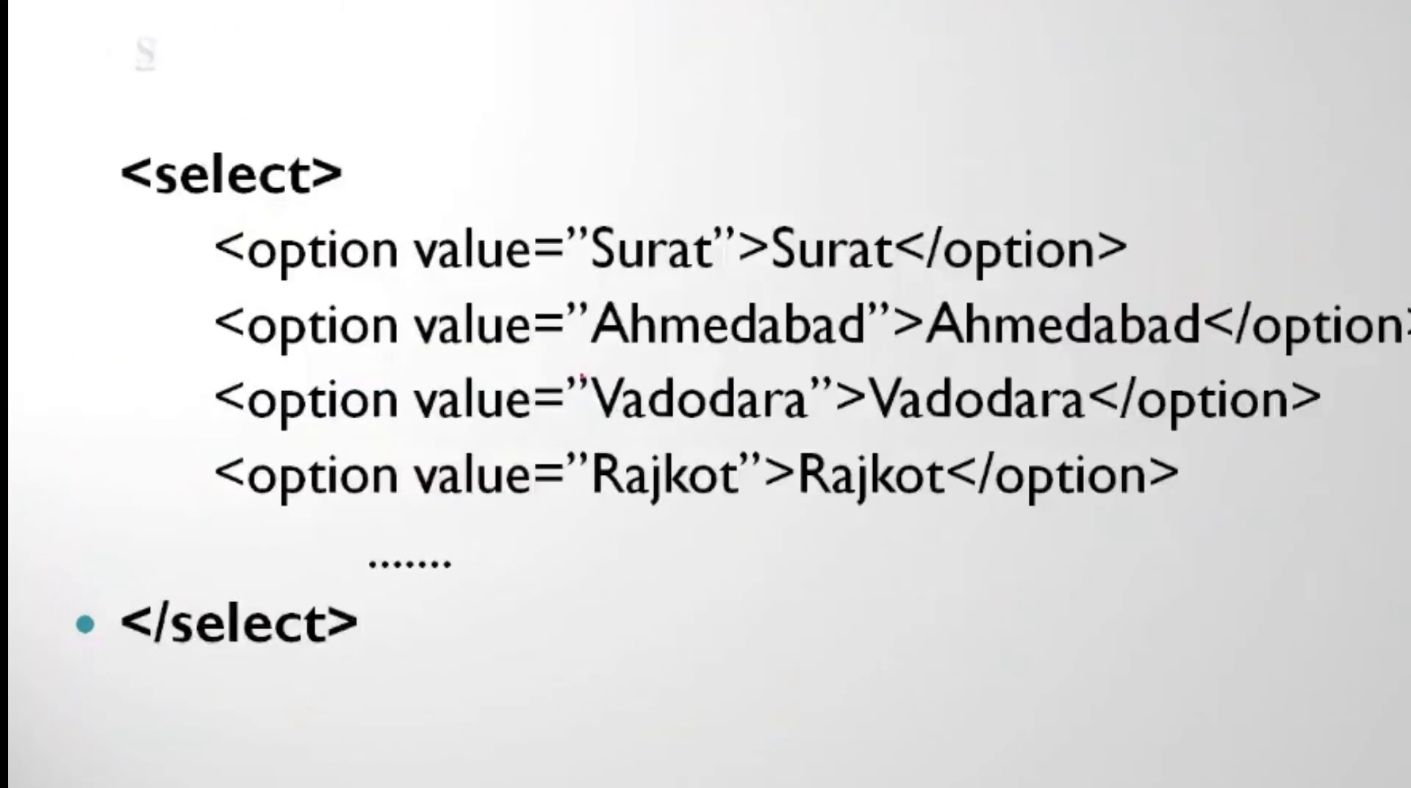
mouse_move(116, 193)
left_mouse_down()
mouse_move(70, 243)
mouse_move(109, 537)
left_mouse_up()
mouse_move(293, 237)
left_mouse_down()
mouse_move(661, 143)
mouse_move(871, 239)
left_mouse_up()
left_click_drag(444, 331, 1332, 298)
mouse_move(459, 406)
left_mouse_down()
mouse_move(1171, 360)
mouse_move(1176, 386)
left_mouse_up()
mouse_move(365, 470)
left_mouse_down()
mouse_move(981, 445)
mouse_move(1014, 465)
left_mouse_up()
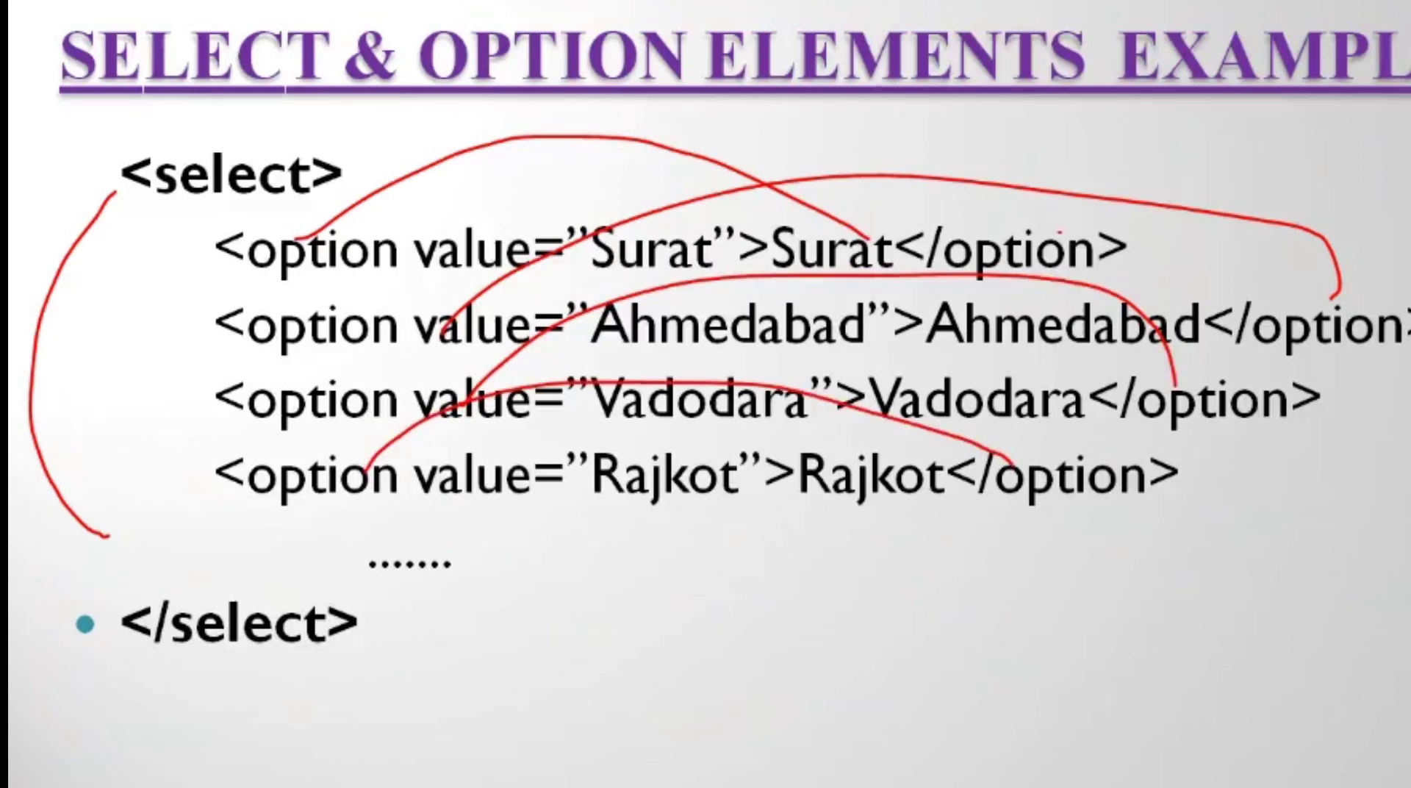
- Switch to KompoZer, dismiss the startup tip and save the blank page on the Desktop with the title and file name student_Form.html
key("Right")
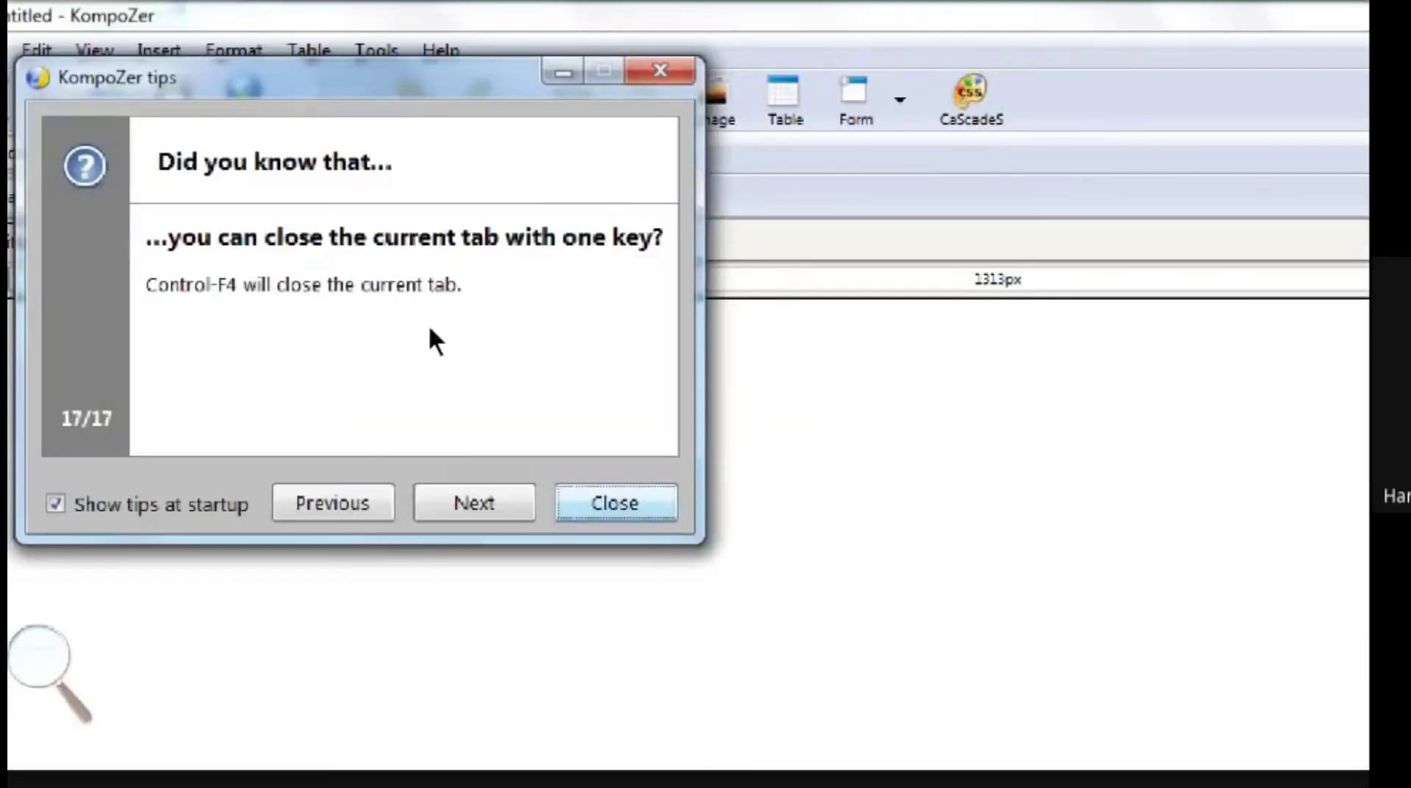
key("Return")
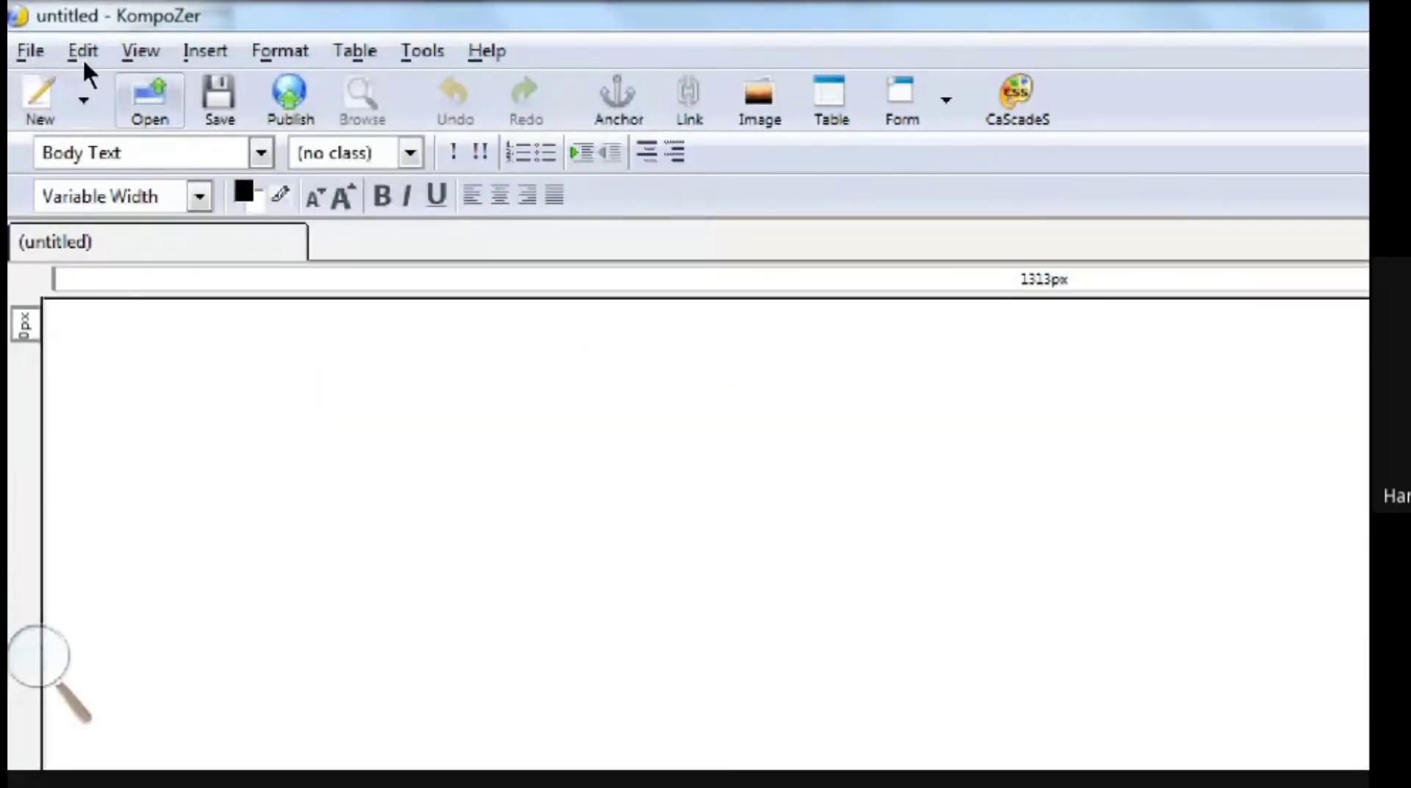
left_click(24, 47)
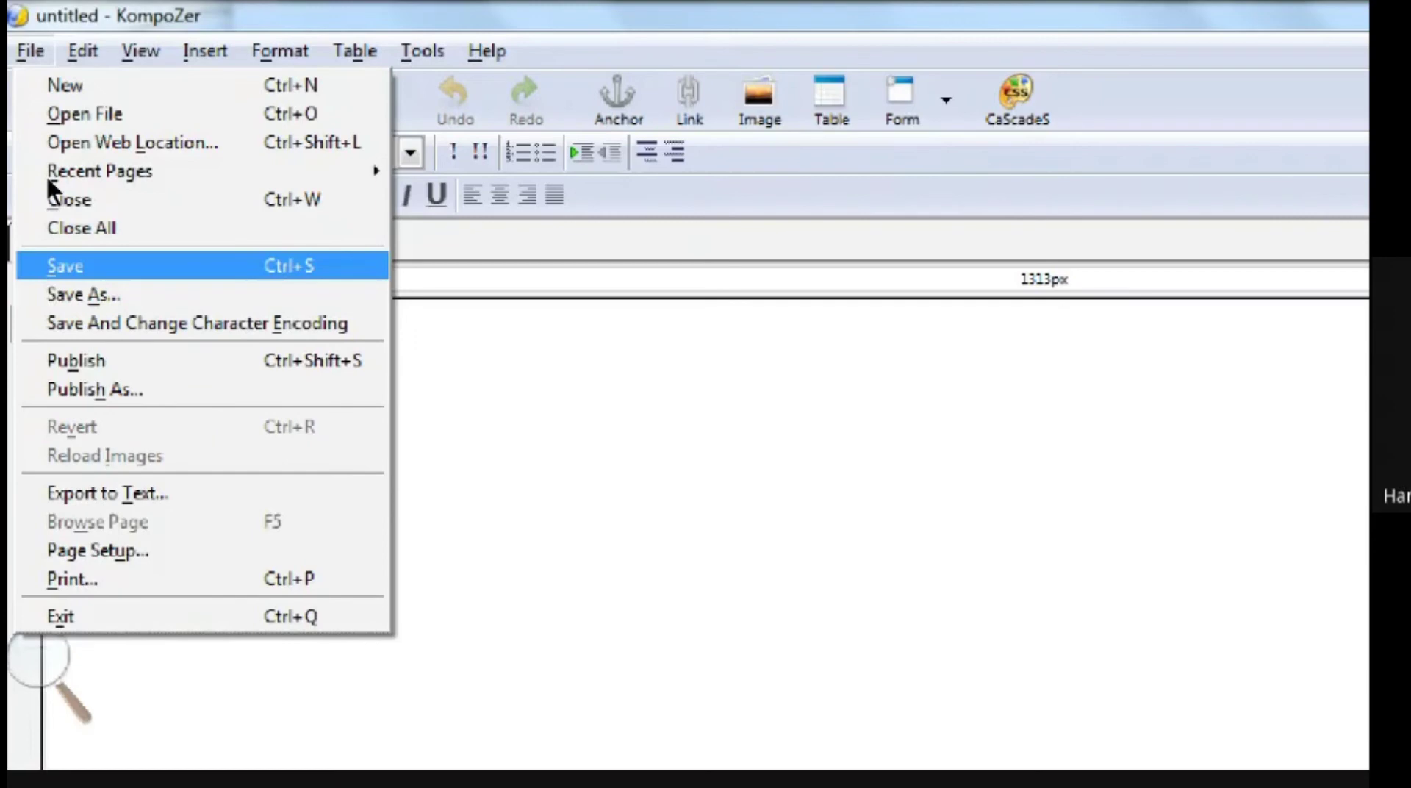
key("Return")
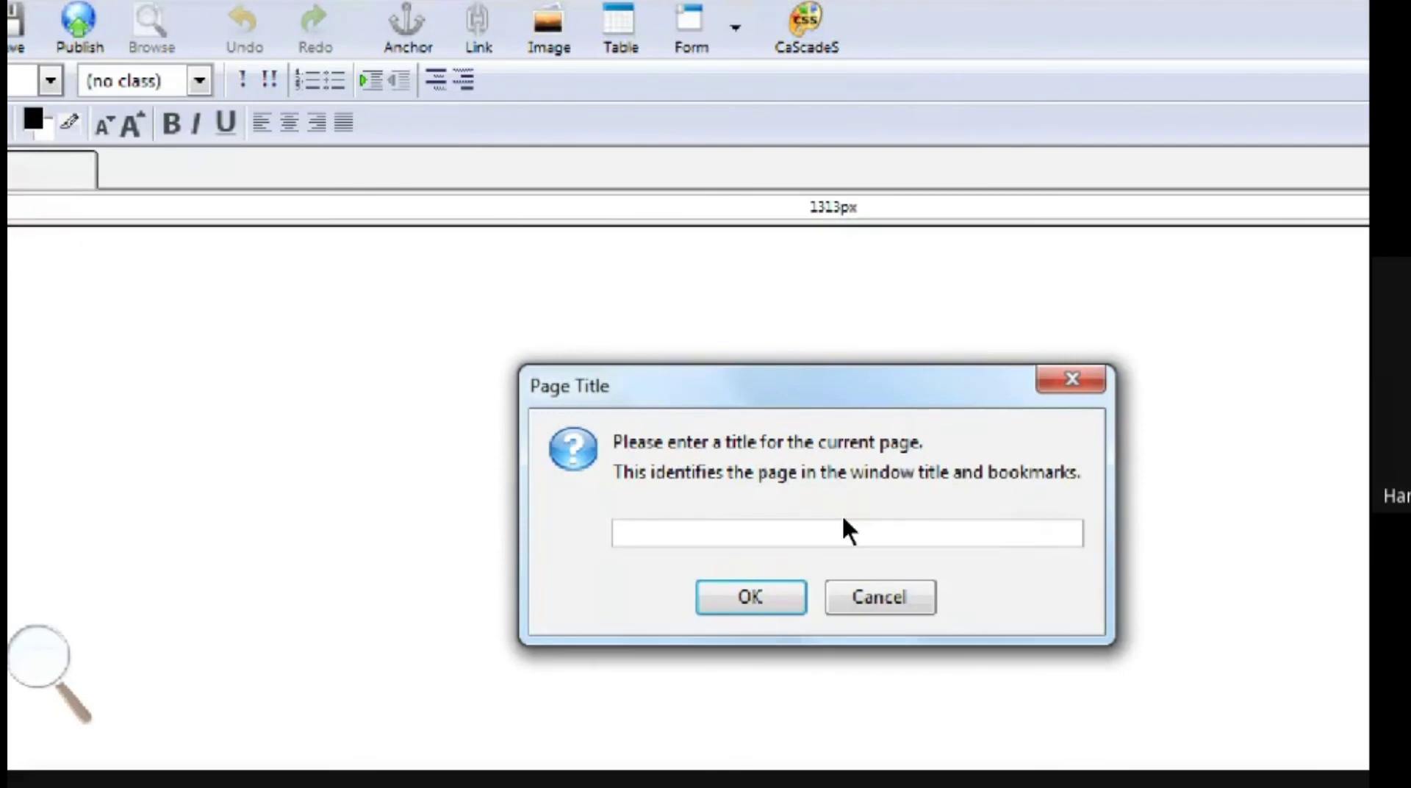
type("student_")
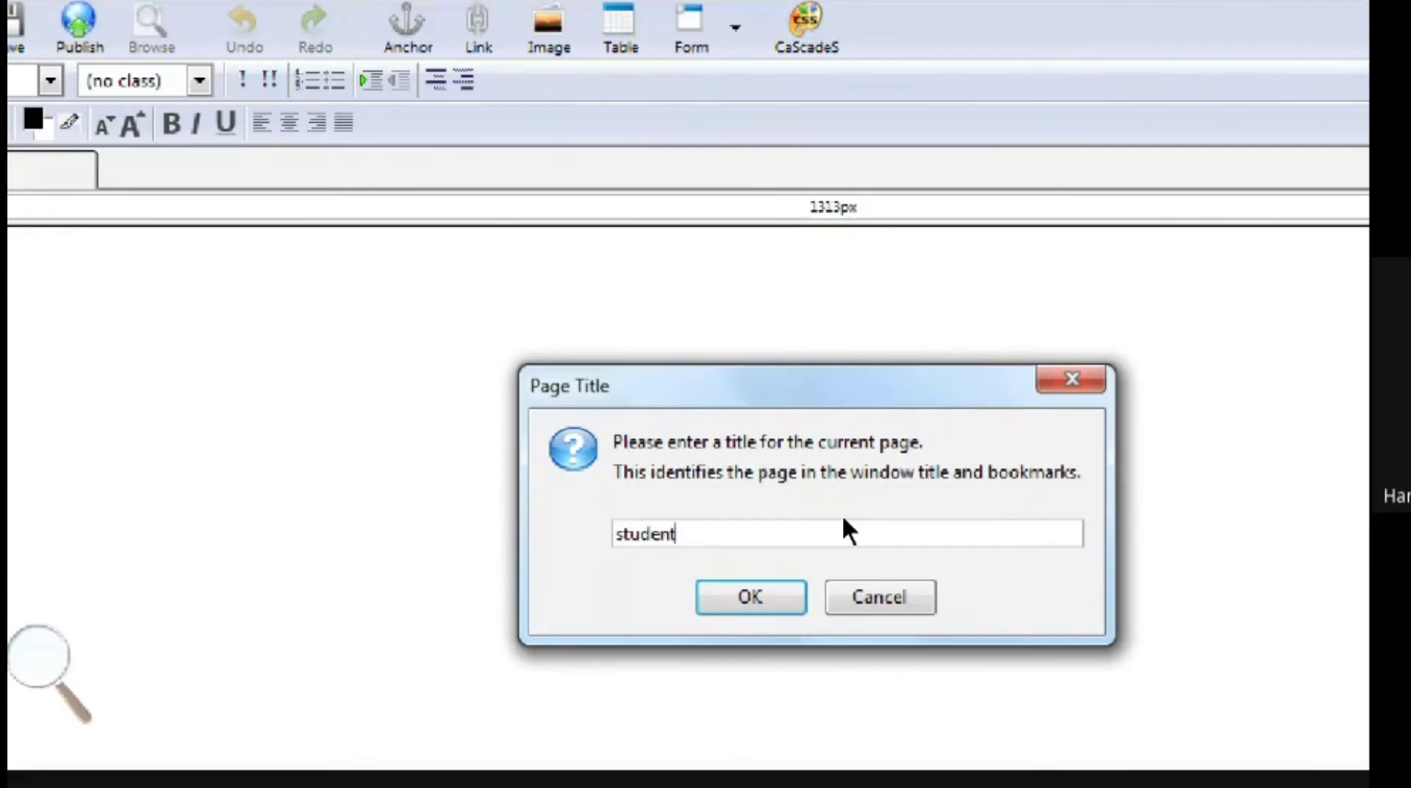
type("Form")
type(".html")
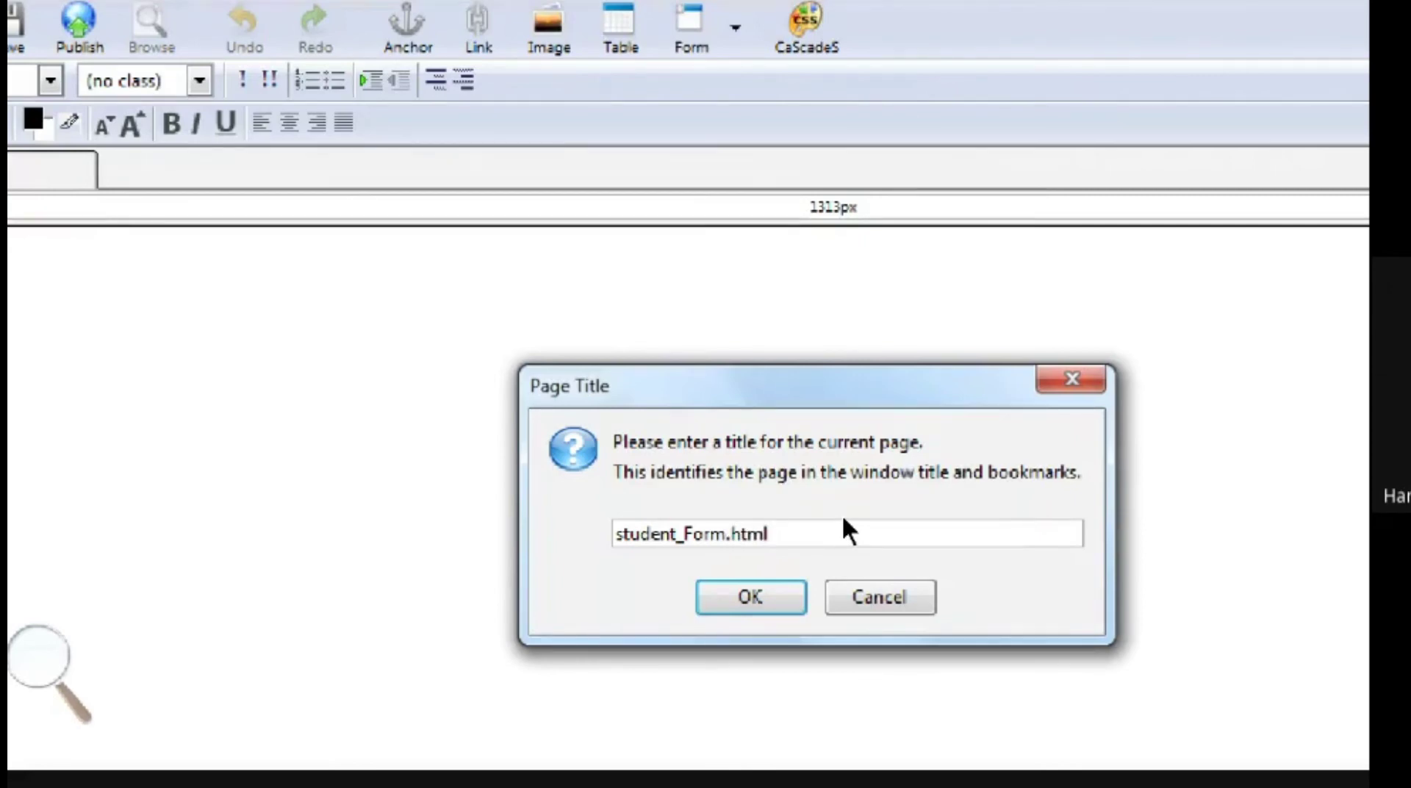
key("ctrl+shift+Left")
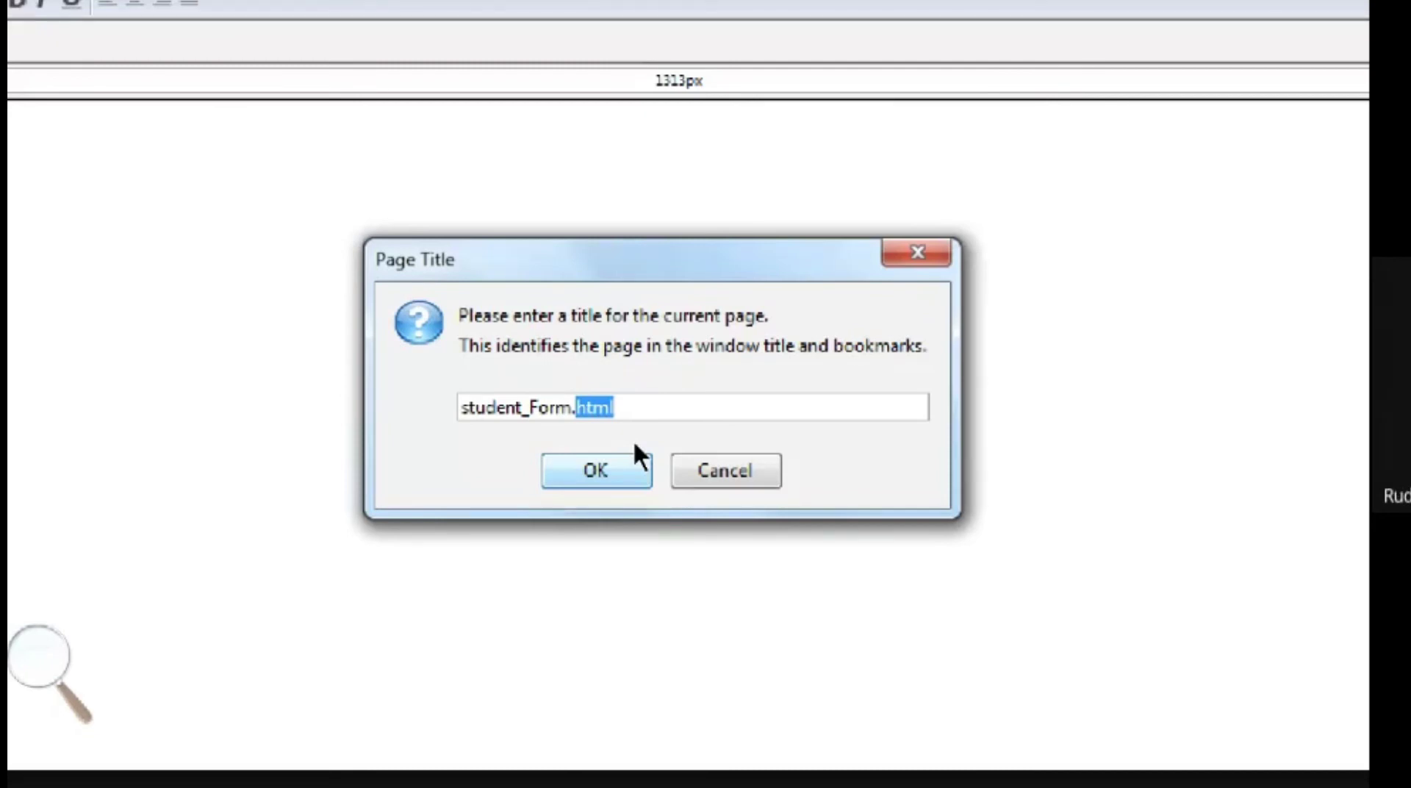
left_click(634, 449)
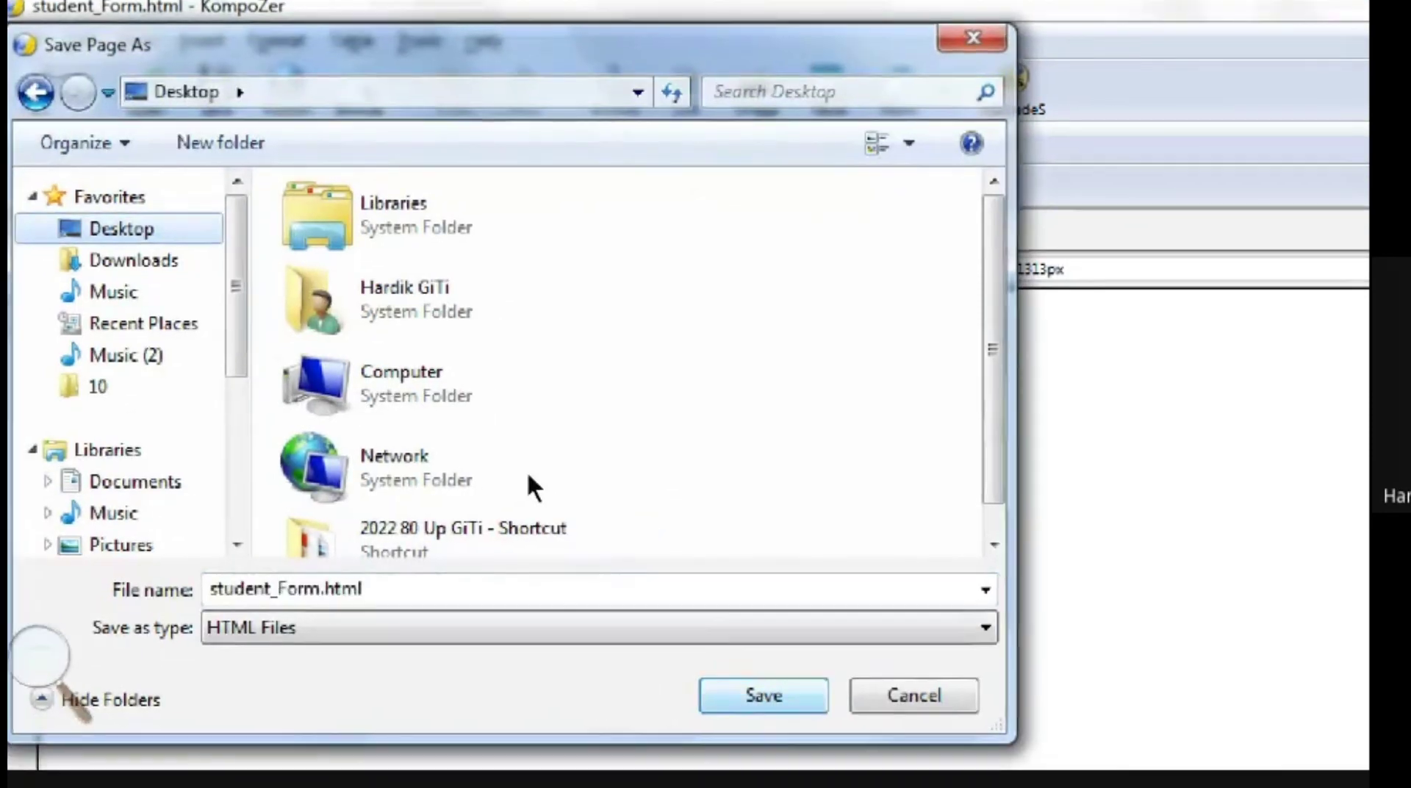
key("Return")
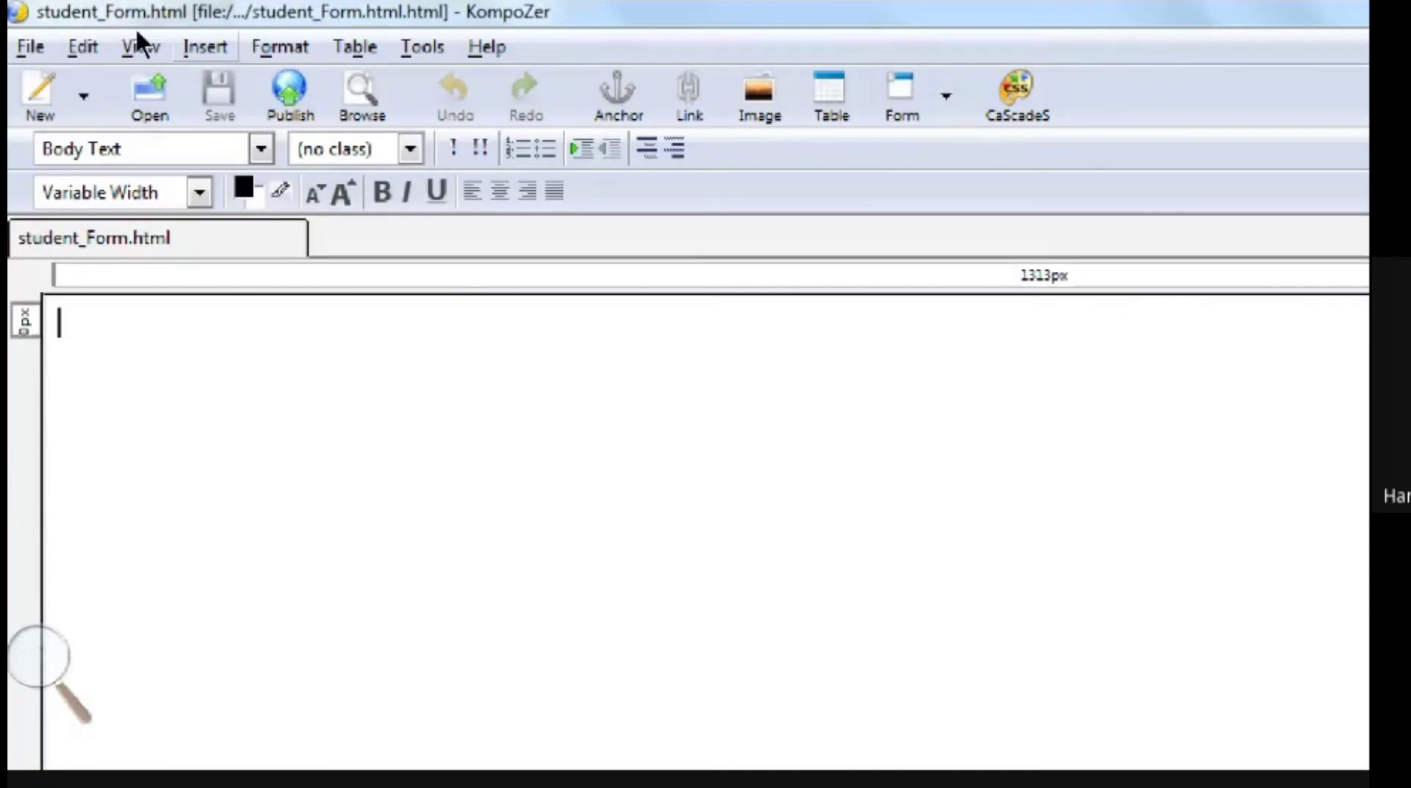
- Insert a form named form1 with the action URL form1.html and the method POST
key("alt+i")
key("Down")
key("Down")
key("Right")
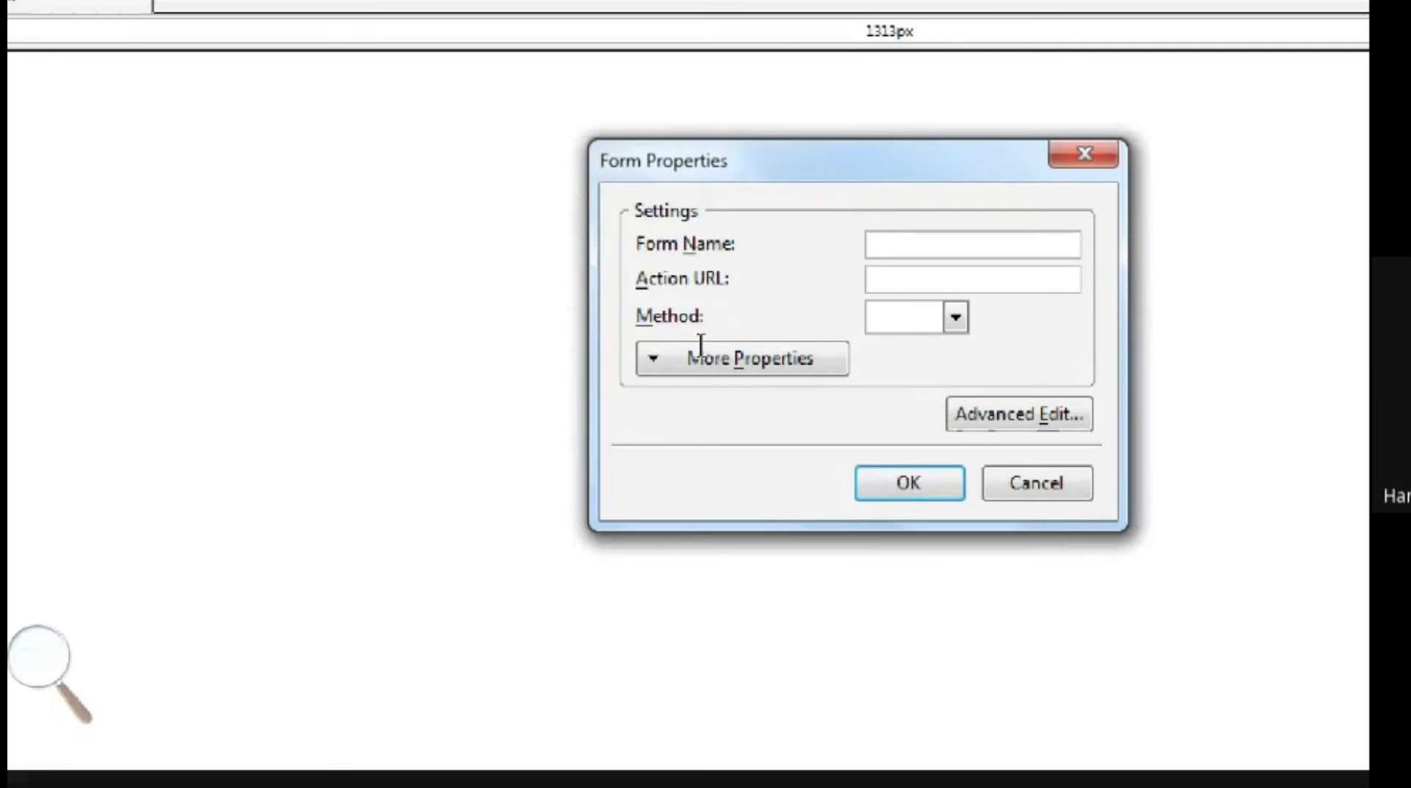
type("form1")
key("Tab")
type("form")
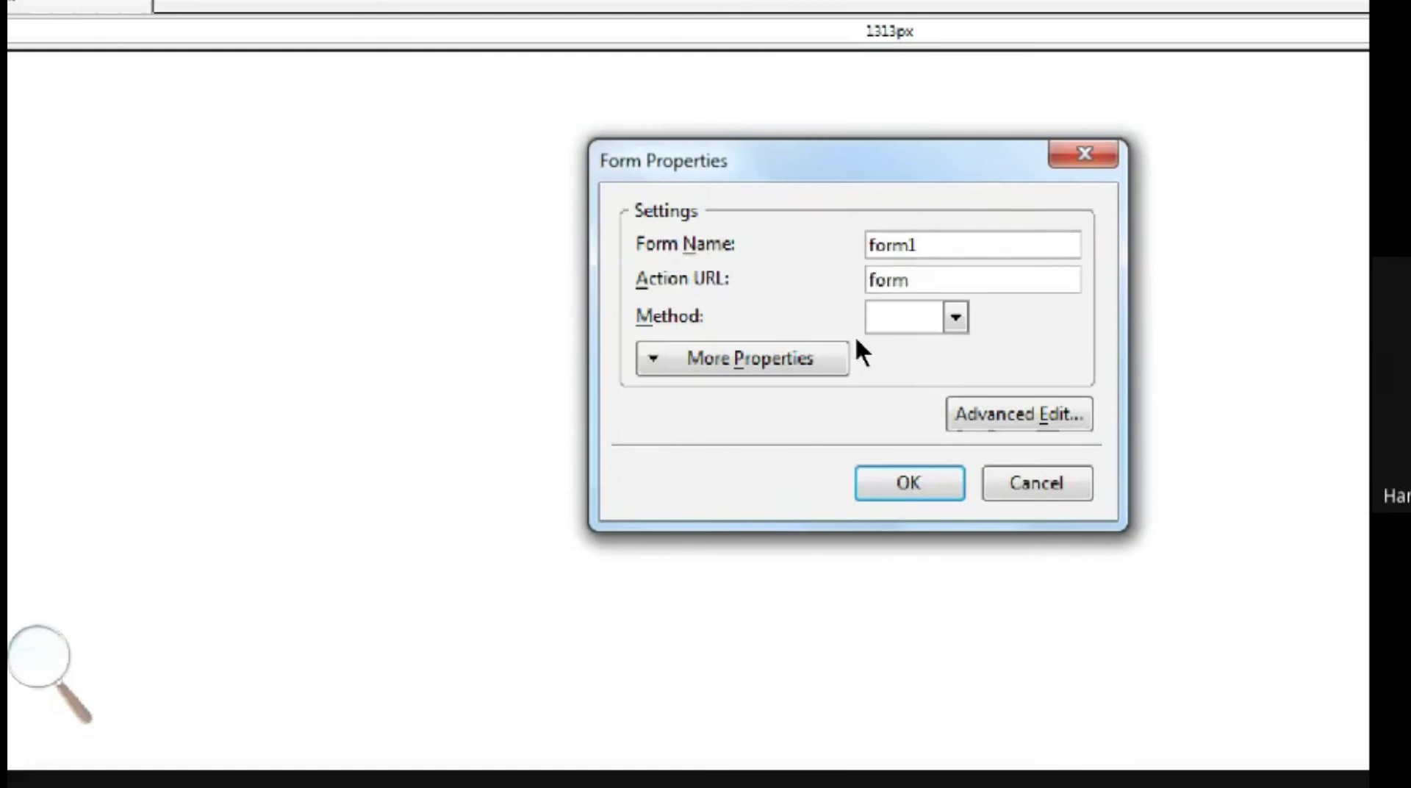
type("1.html")
left_click(955, 317)
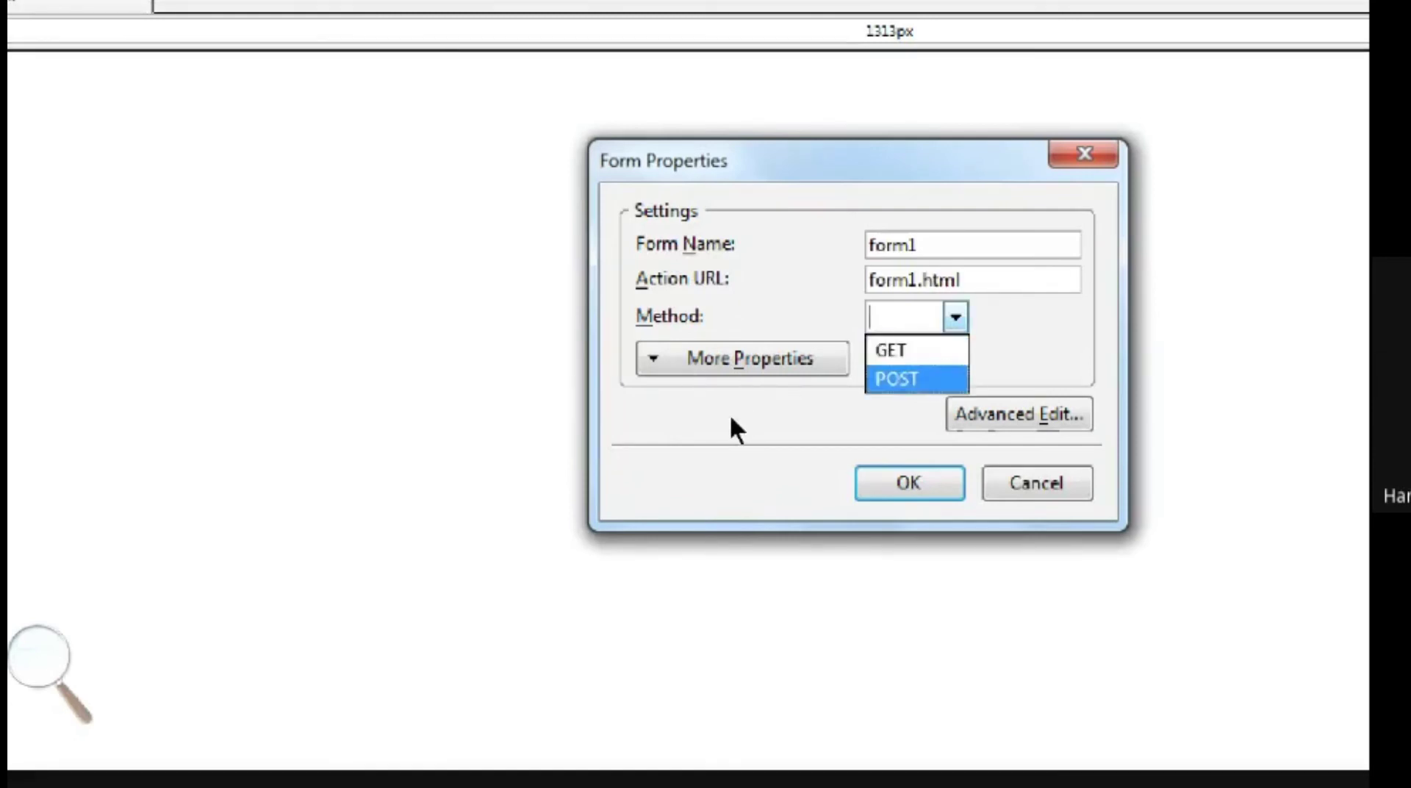
left_click(945, 379)
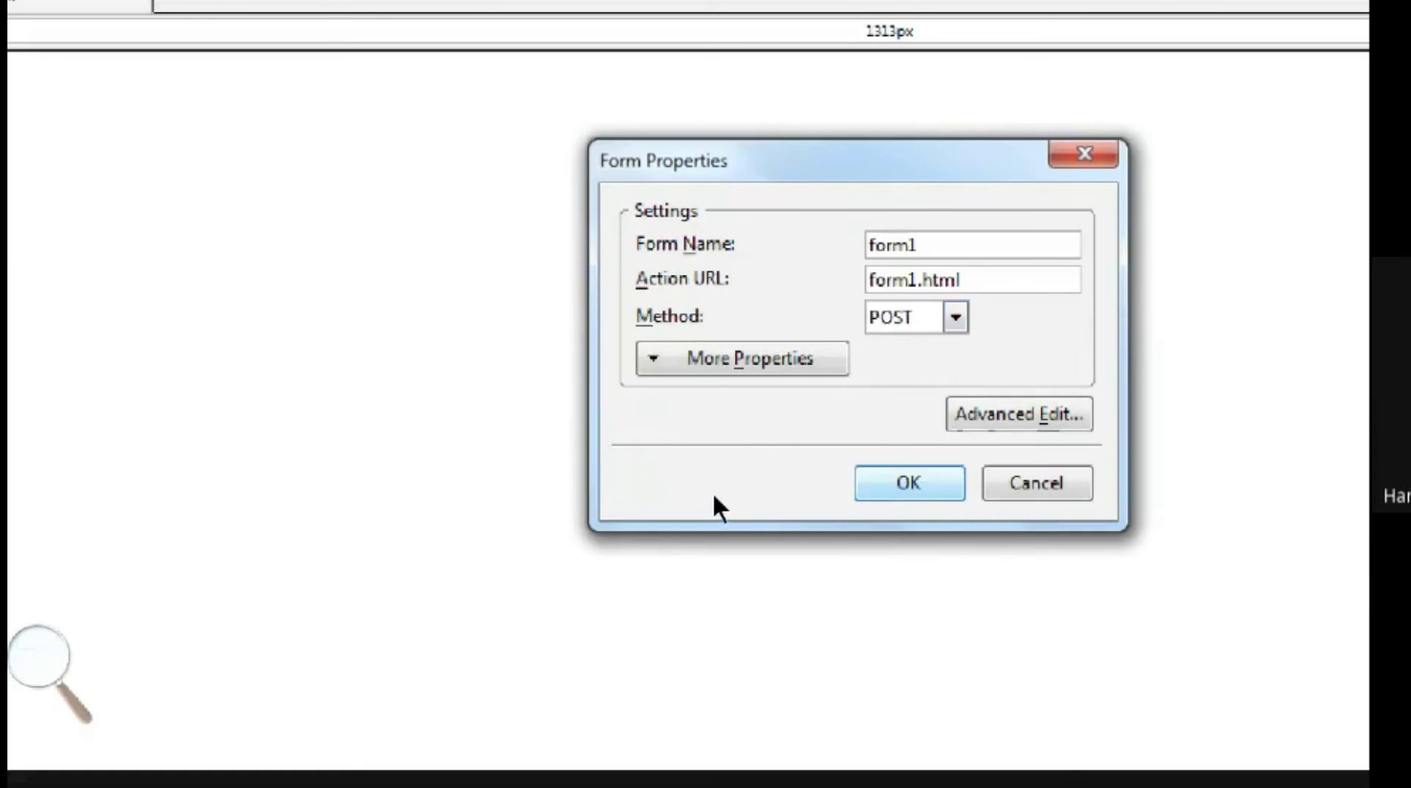
key("Return")
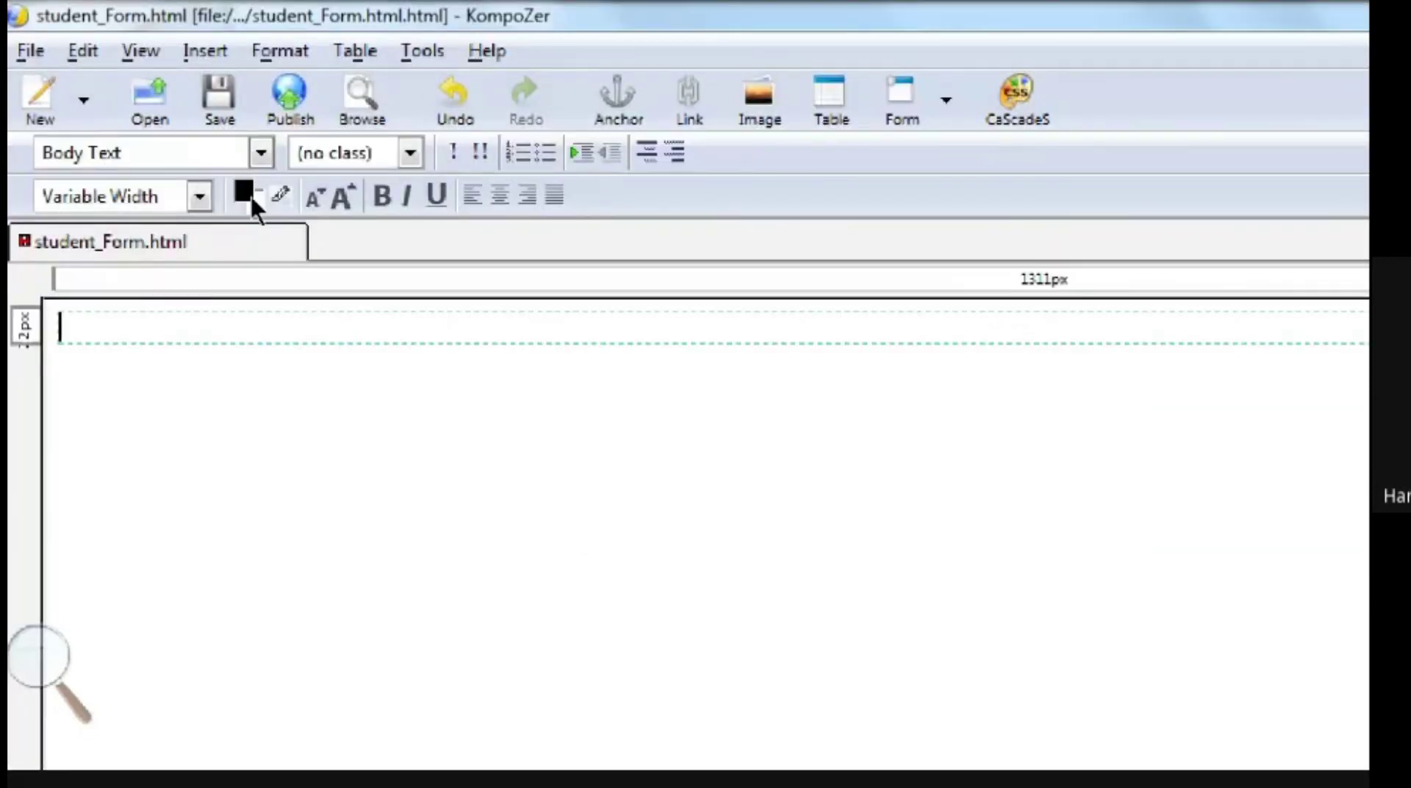
- Extend the form with empty lines to about 242 px high and write "Student Reg. Form" on its first line
key("Return")
key("Return")
key("Return")
key("Return")
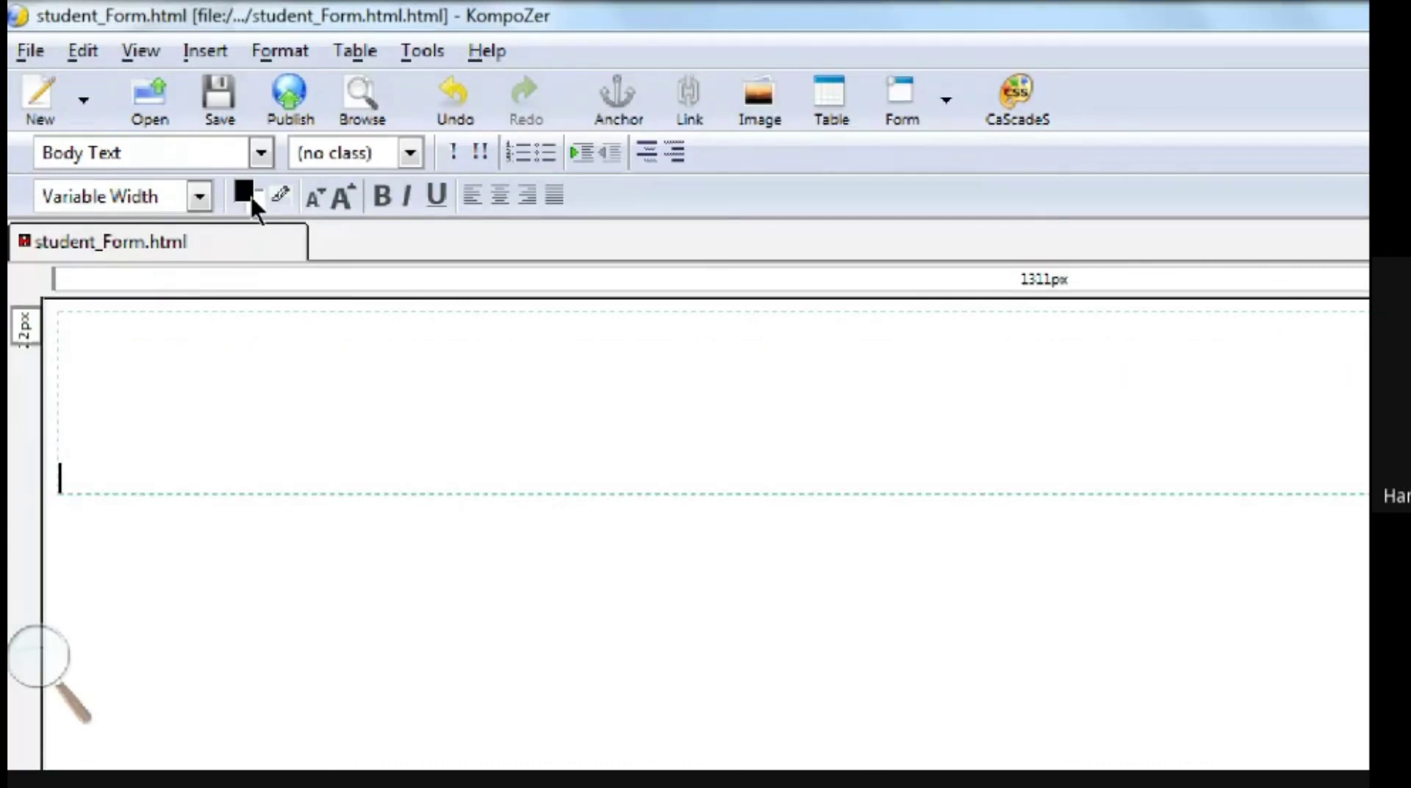
key("Return")
key("Return")
key("Return")
key("Up")
key("Up")
key("Up")
key("Up")
key("Up")
key("Up")
key("Up")
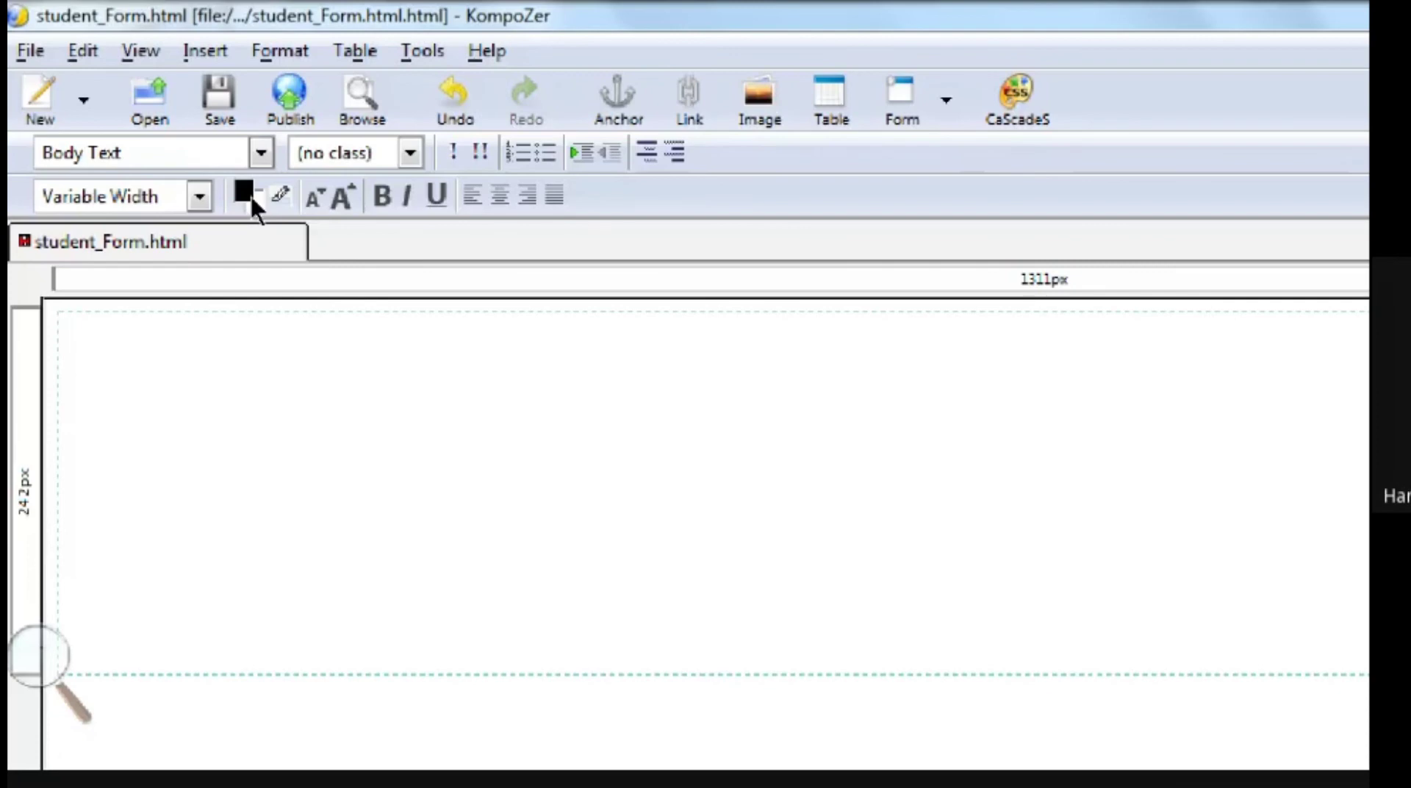
type("Student Reg")
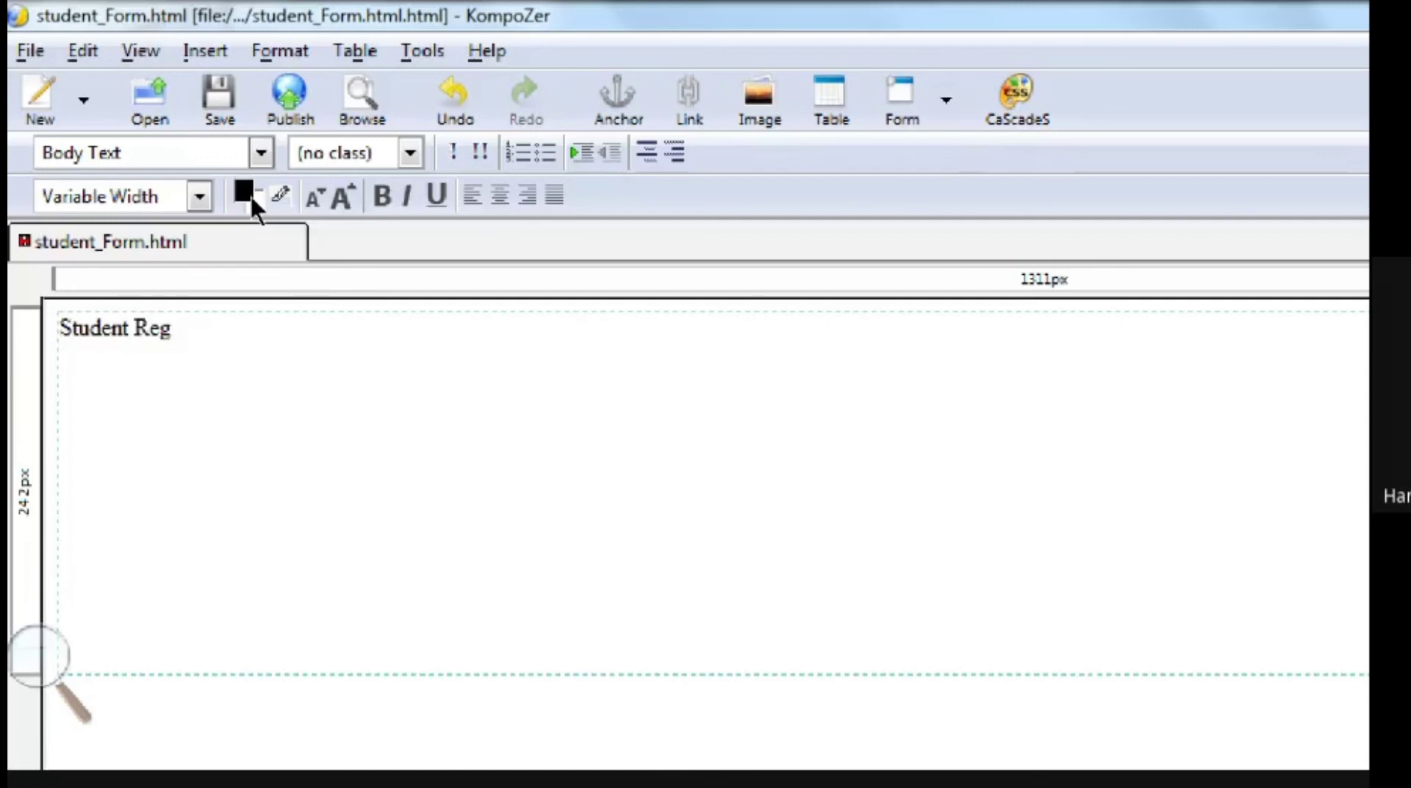
type(". Form")
- Centre the "Student Reg. Form" heading, enlarge its text, make it bold and continue on a new line below it
key("shift+Left")
key("shift+Left")
key("shift+Left")
key("shift+Left")
key("shift+Left")
key("shift+Left")
key("shift+Left")
key("shift+Left")
key("shift+Left")
key("shift+Left")
key("shift+Left")
key("shift+Left")
key("shift+Left")
key("shift+Left")
key("shift+Left")
key("shift+Left")
key("shift+Left")
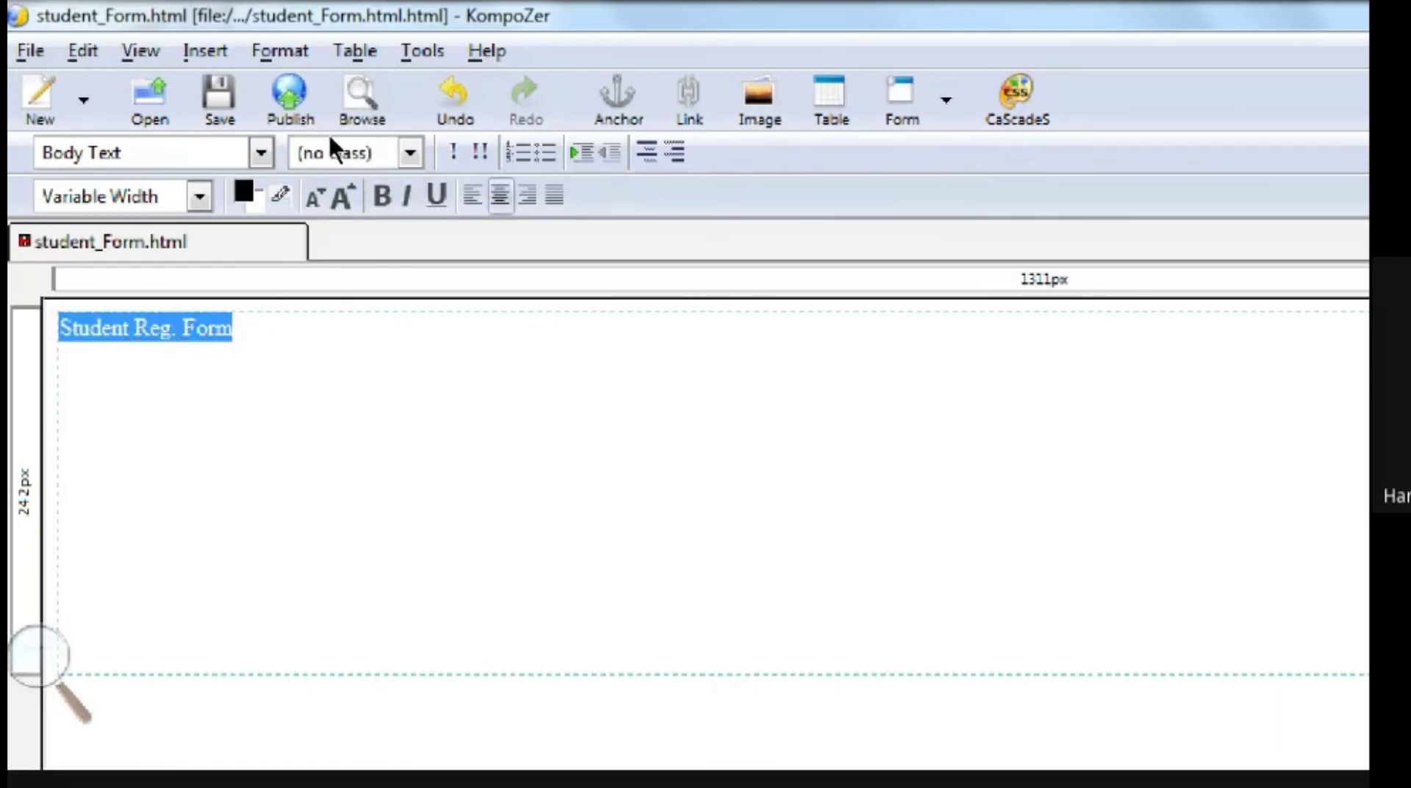
key("ctrl+e")
key("ctrl+shift+period")
key("ctrl+shift+period")
key("ctrl+shift+period")
key("ctrl+b")
key("End")
key("Return")
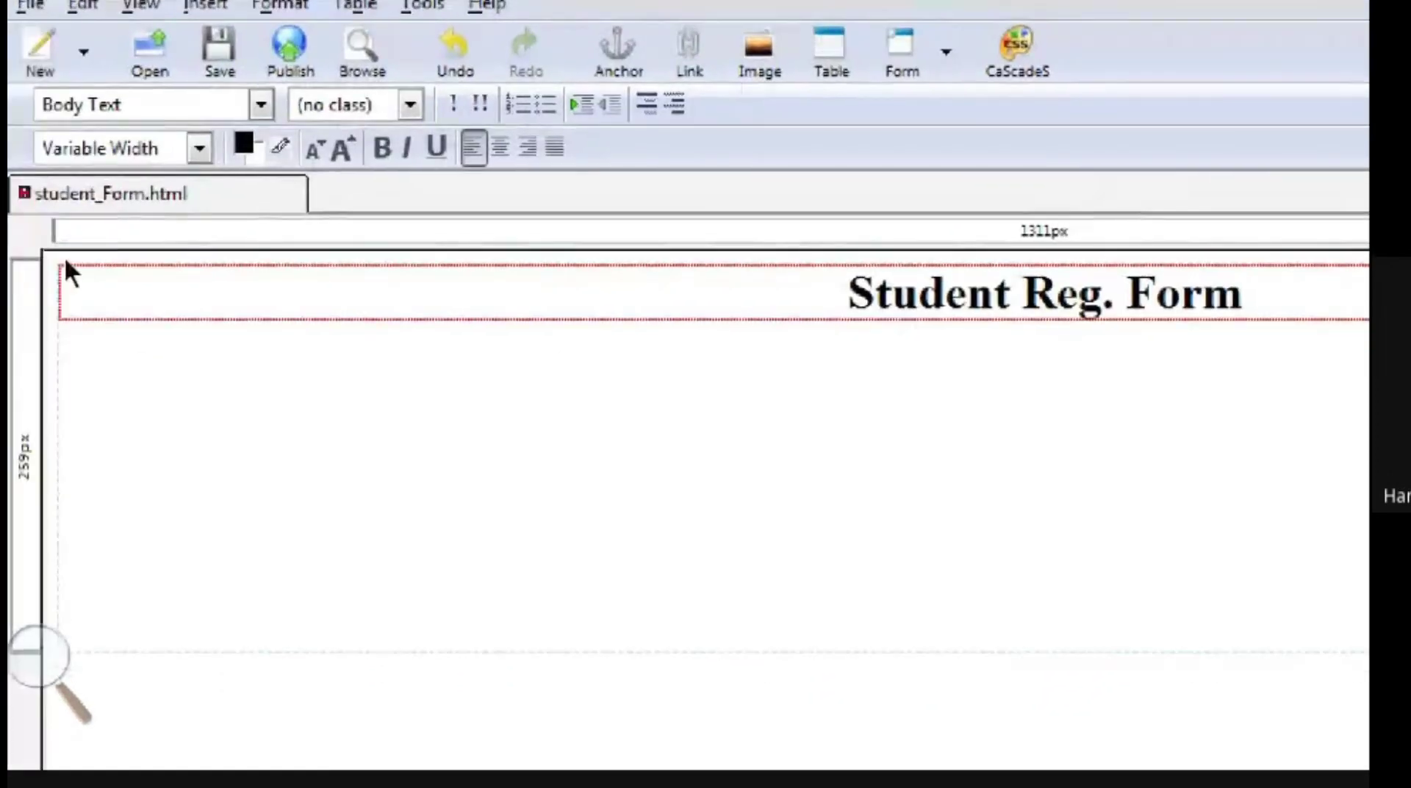
key("Tab")
key("Tab")
key("Tab")
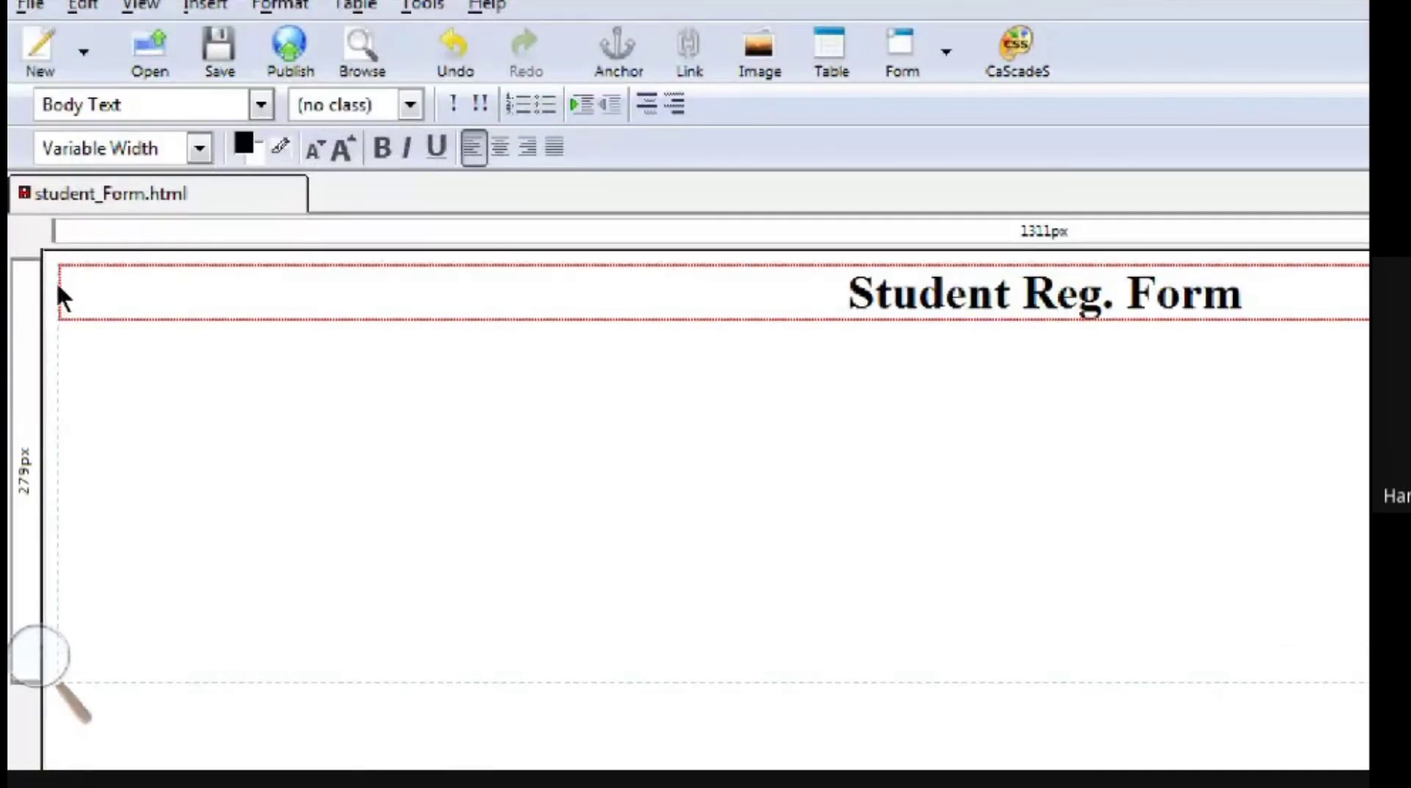
key("BackSpace")
key("BackSpace")
key("BackSpace")
key("BackSpace")
key("BackSpace")
key("BackSpace")
key("BackSpace")
key("BackSpace")
key("BackSpace")
key("BackSpace")
- Insert a form label reading "First Name :-" on the line below the heading
left_click(205, 4)
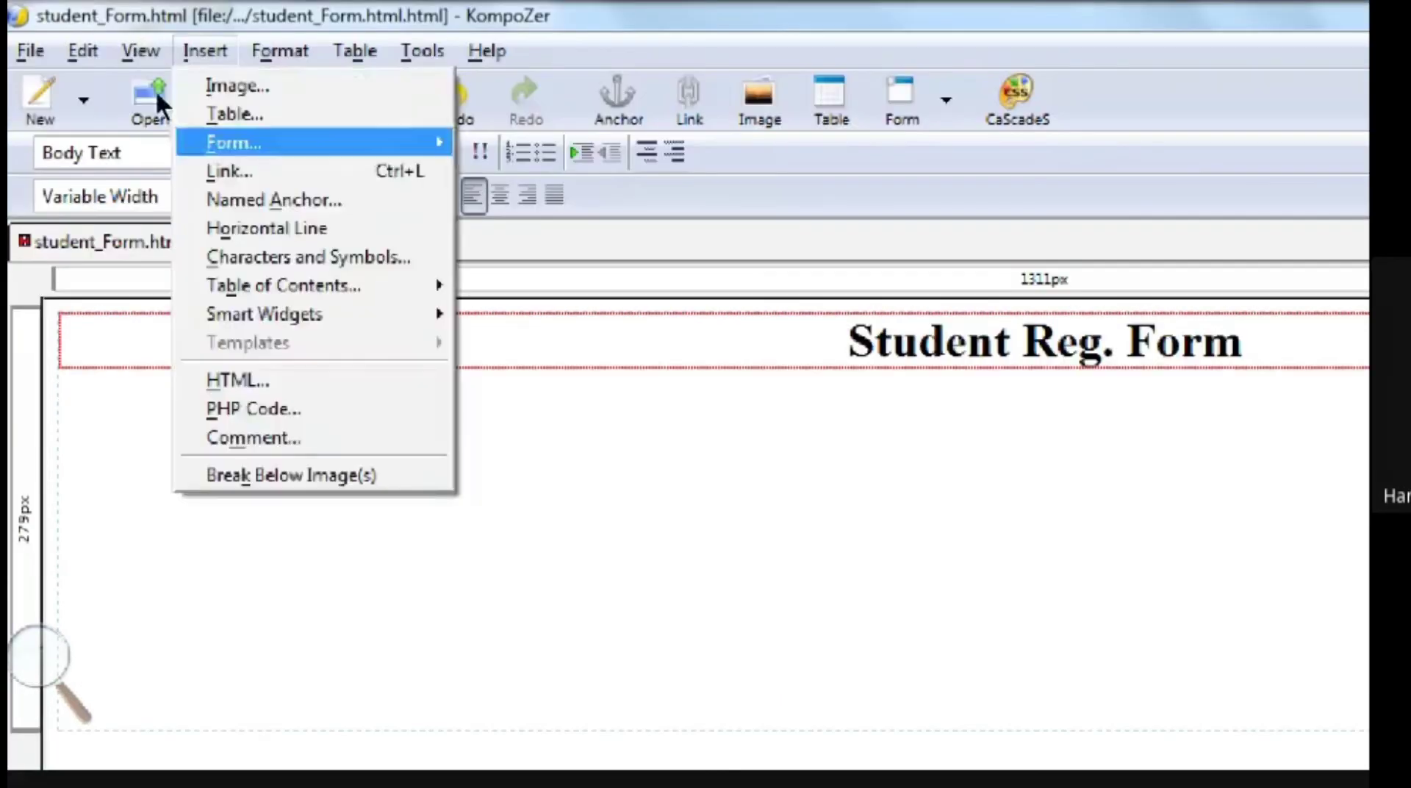
key("Right")
key("Down")
key("Down")
key("Down")
key("Down")
key("Down")
key("Down")
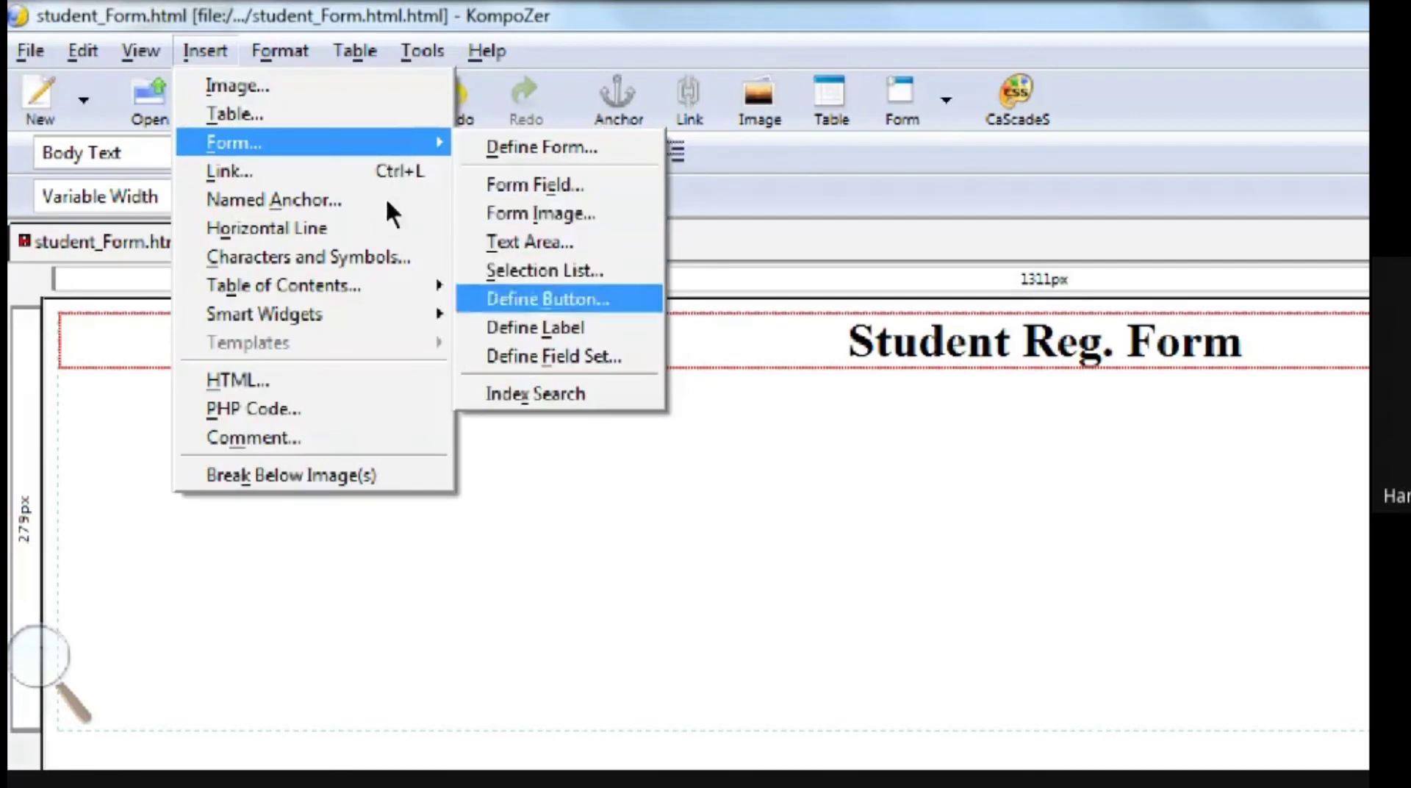
key("Down")
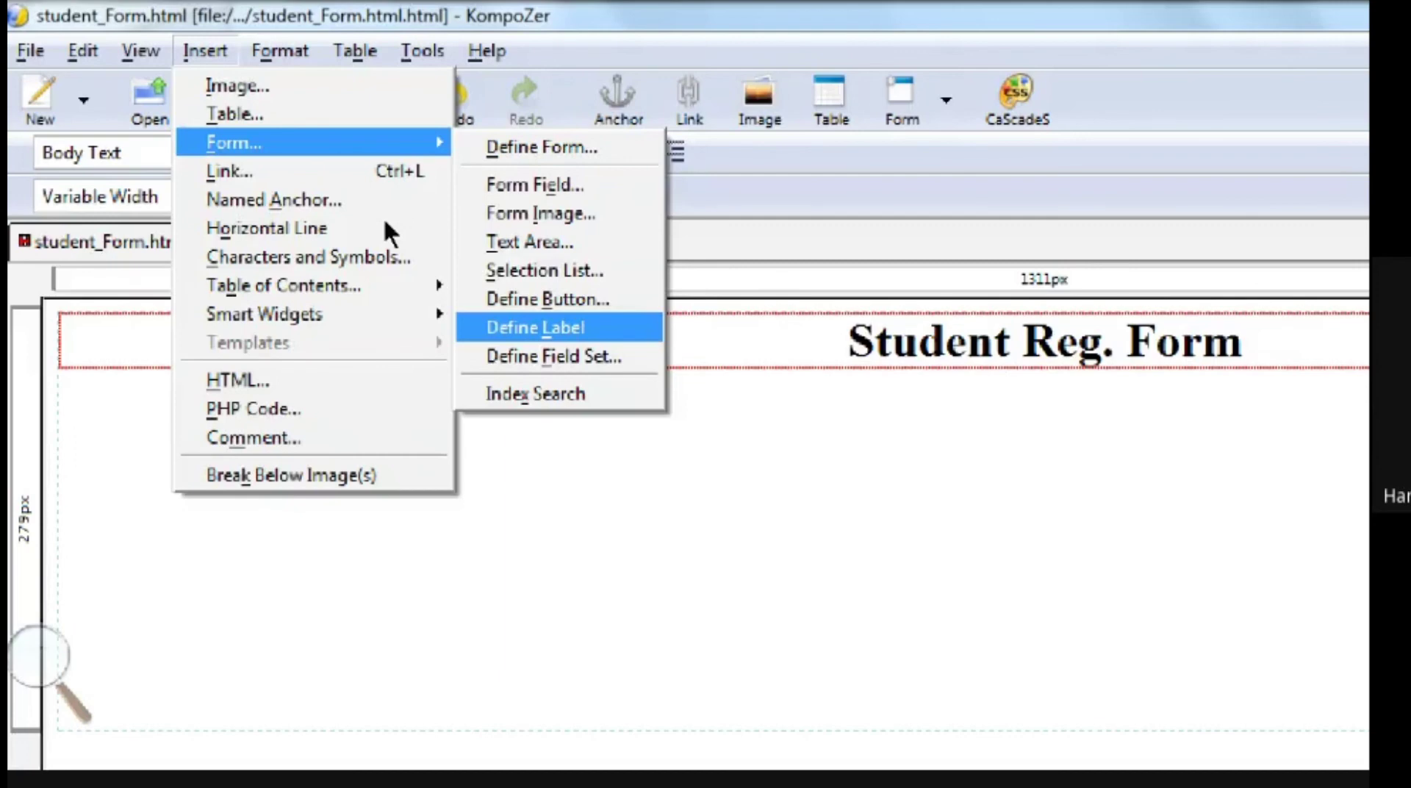
key("Escape")
key("Escape")
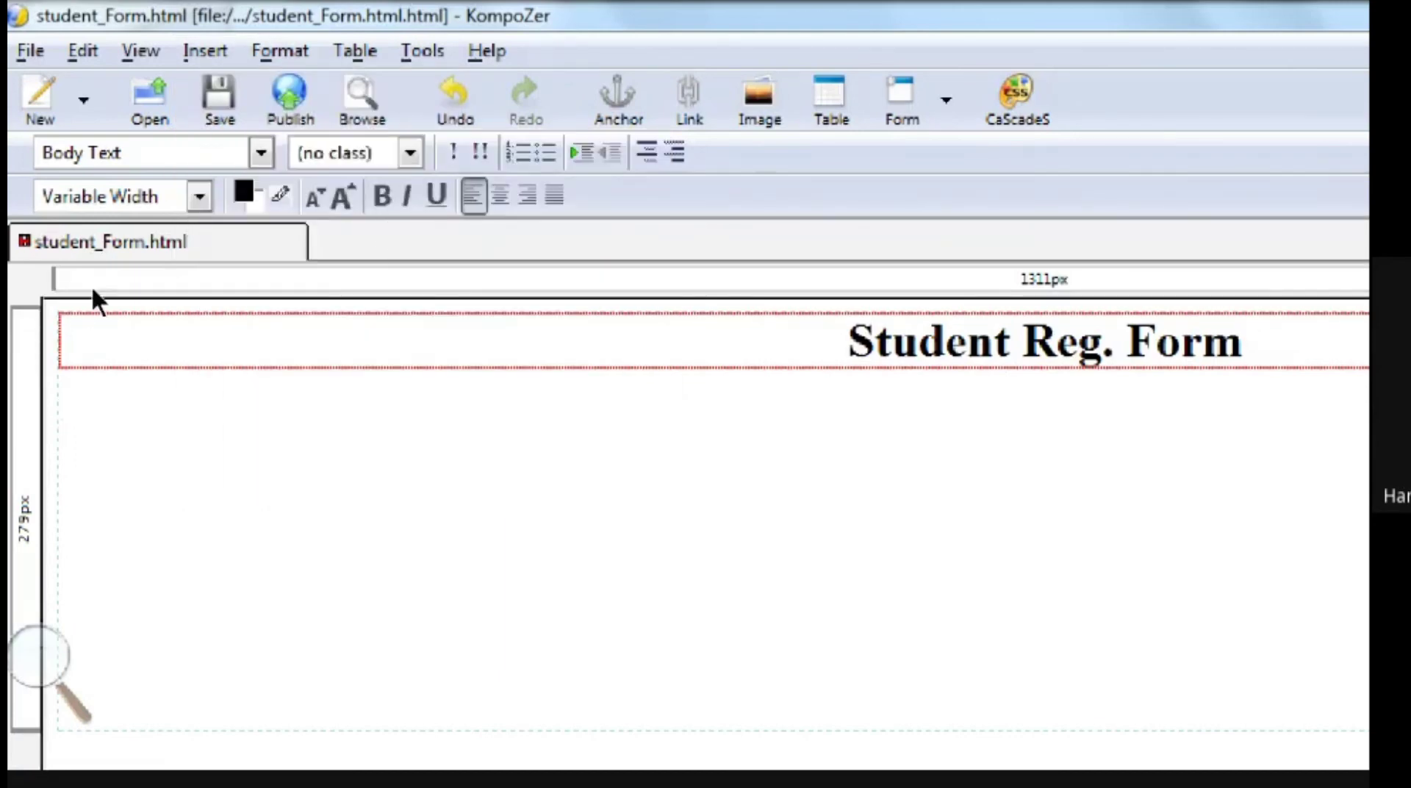
type("First")
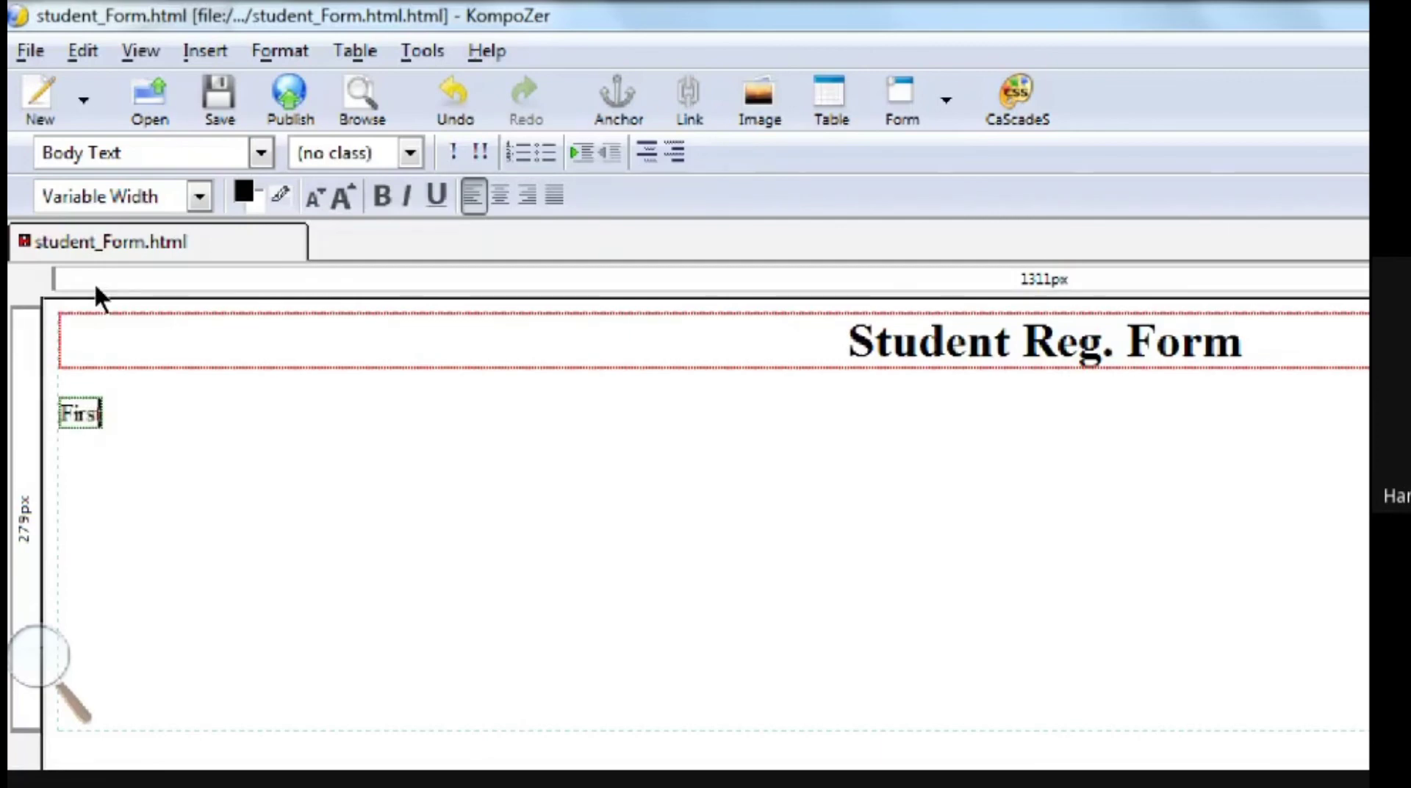
type(" Name ")
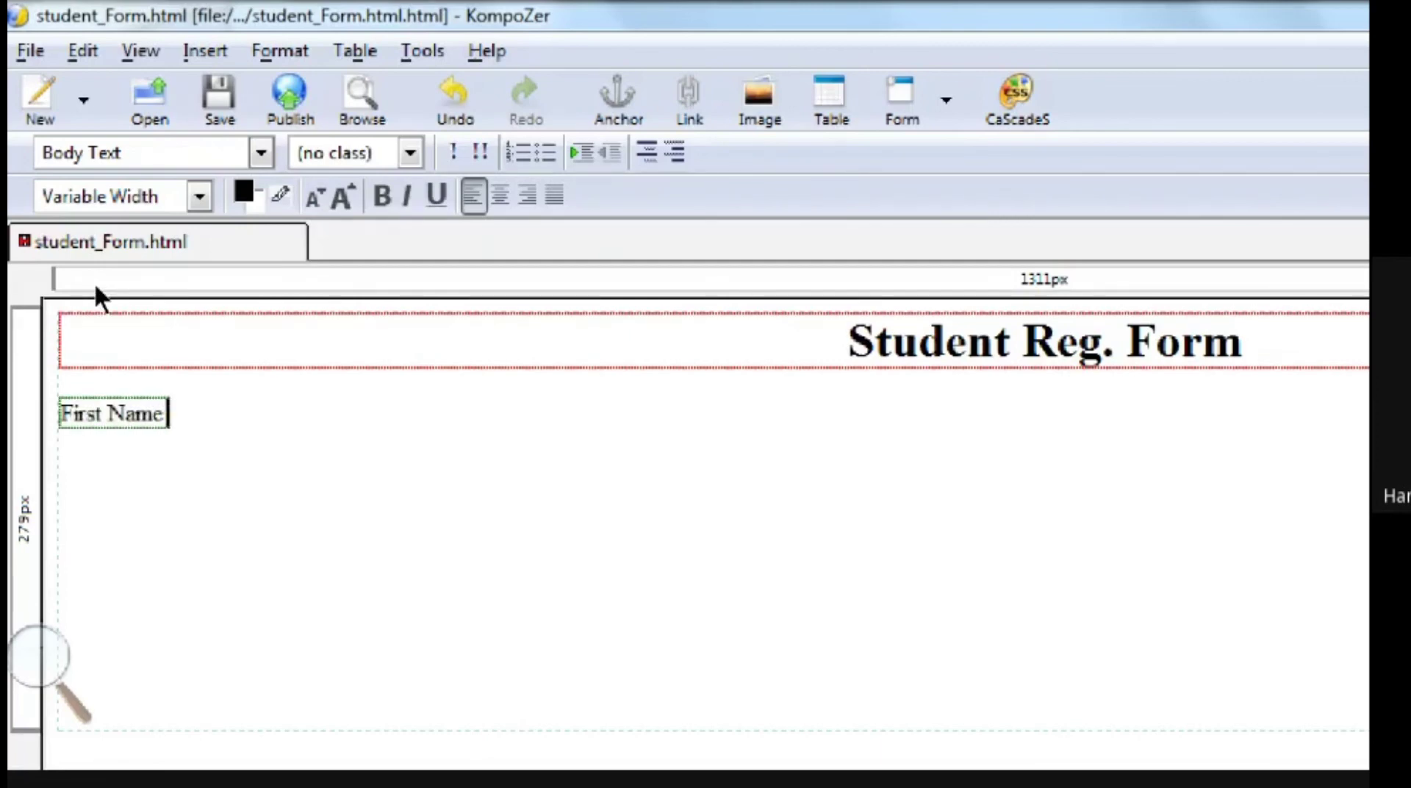
type(":-")
- Insert a form field of type Text named fn beside the "First Name :-" label
key("Tab")
key("alt+i")
key("Down")
key("Down")
key("Down")
key("Right")
key("Down")
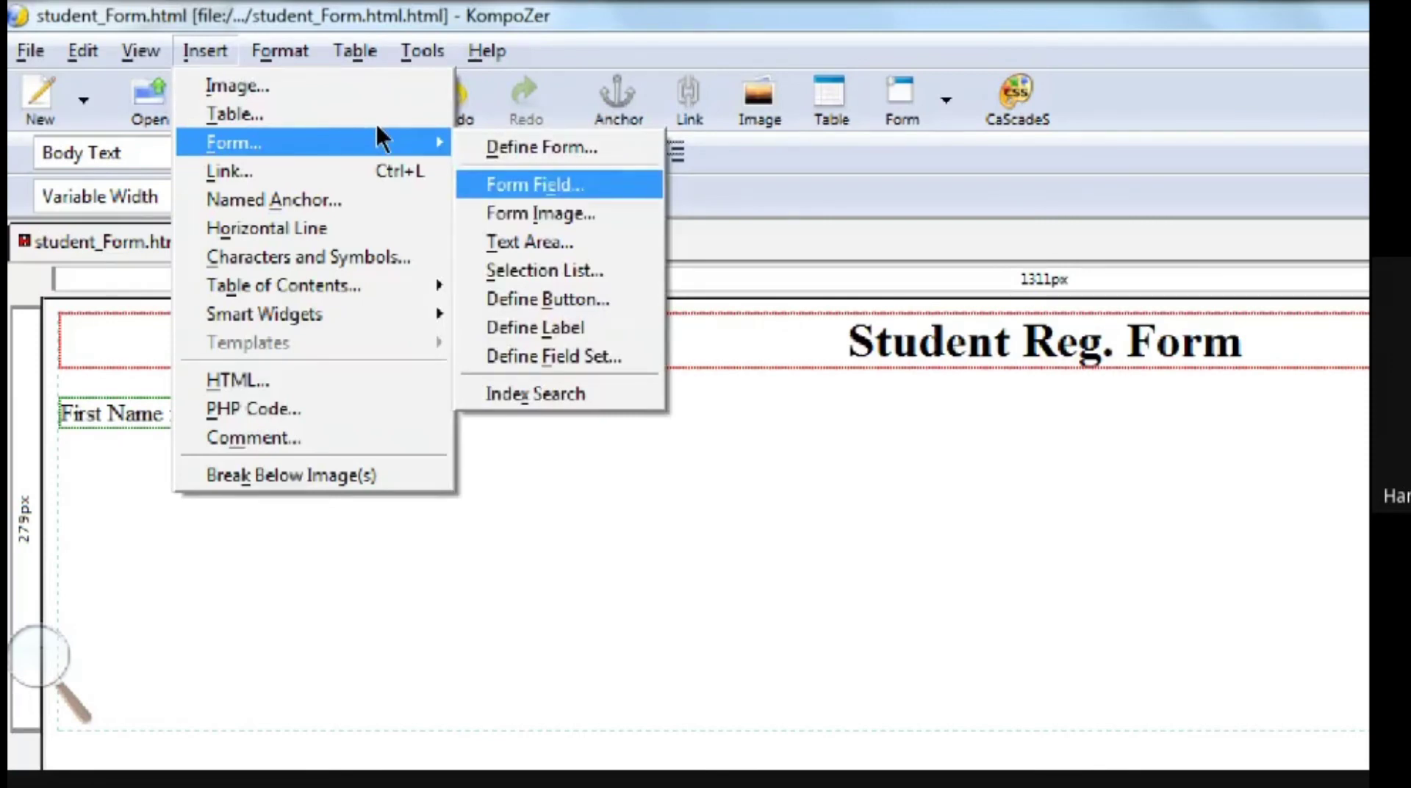
key("Return")
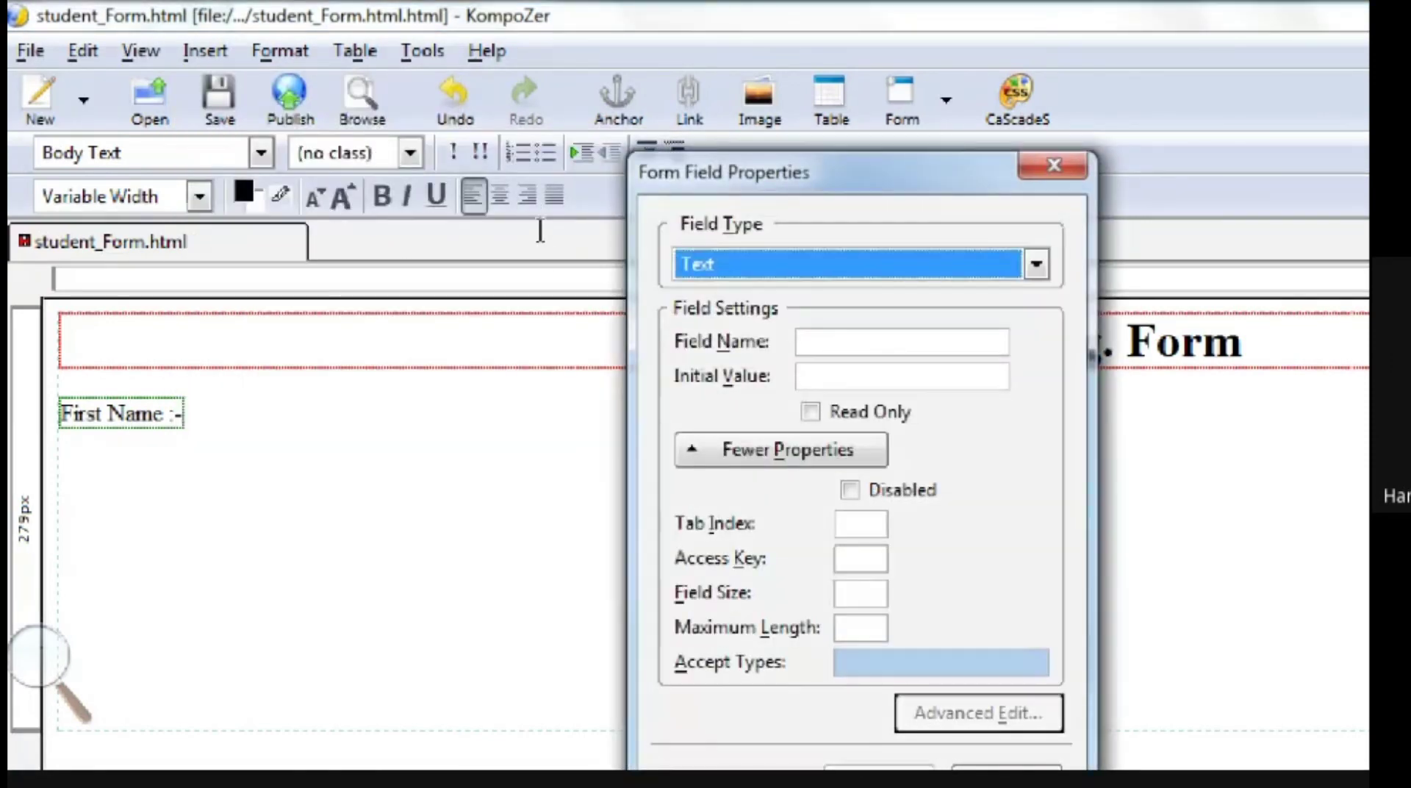
key("Tab")
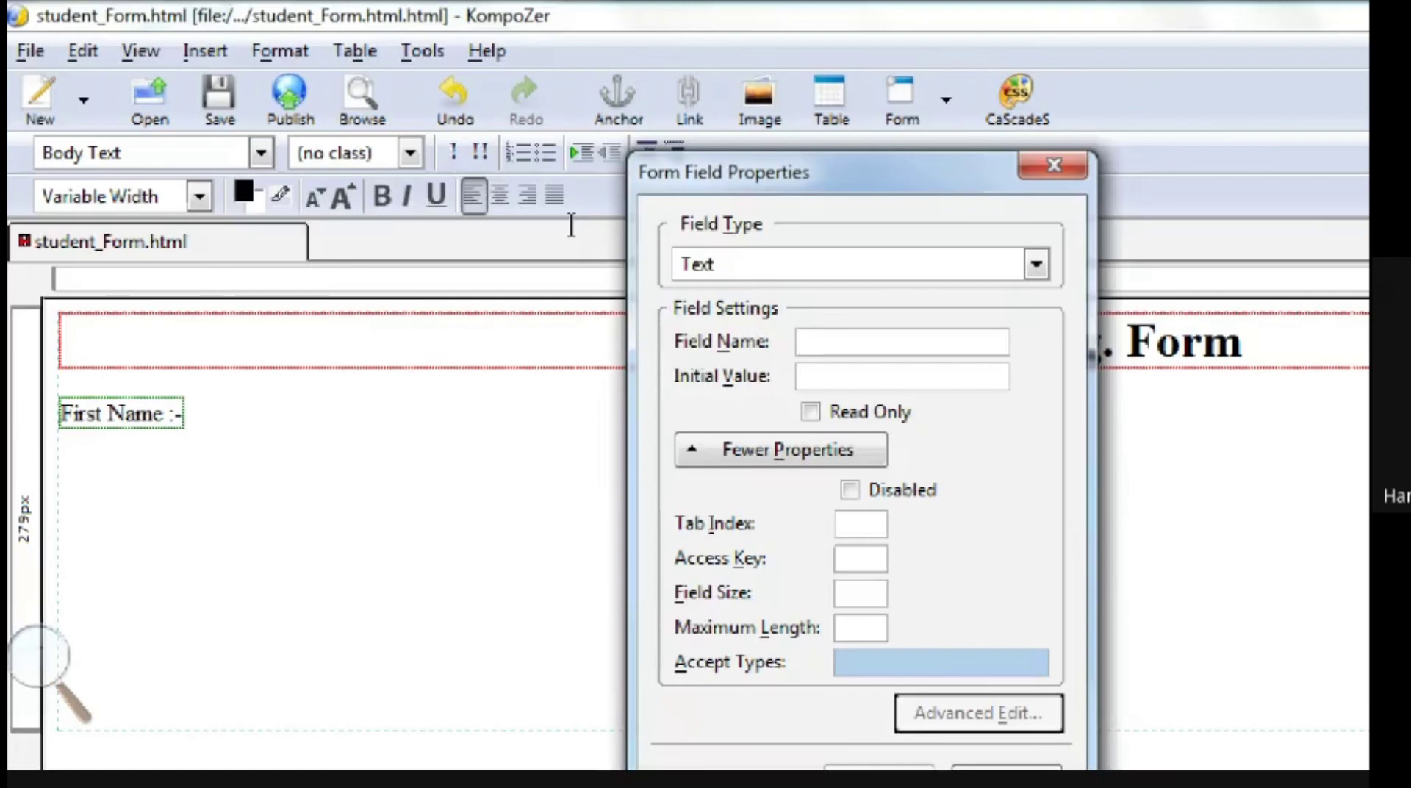
type("fr")
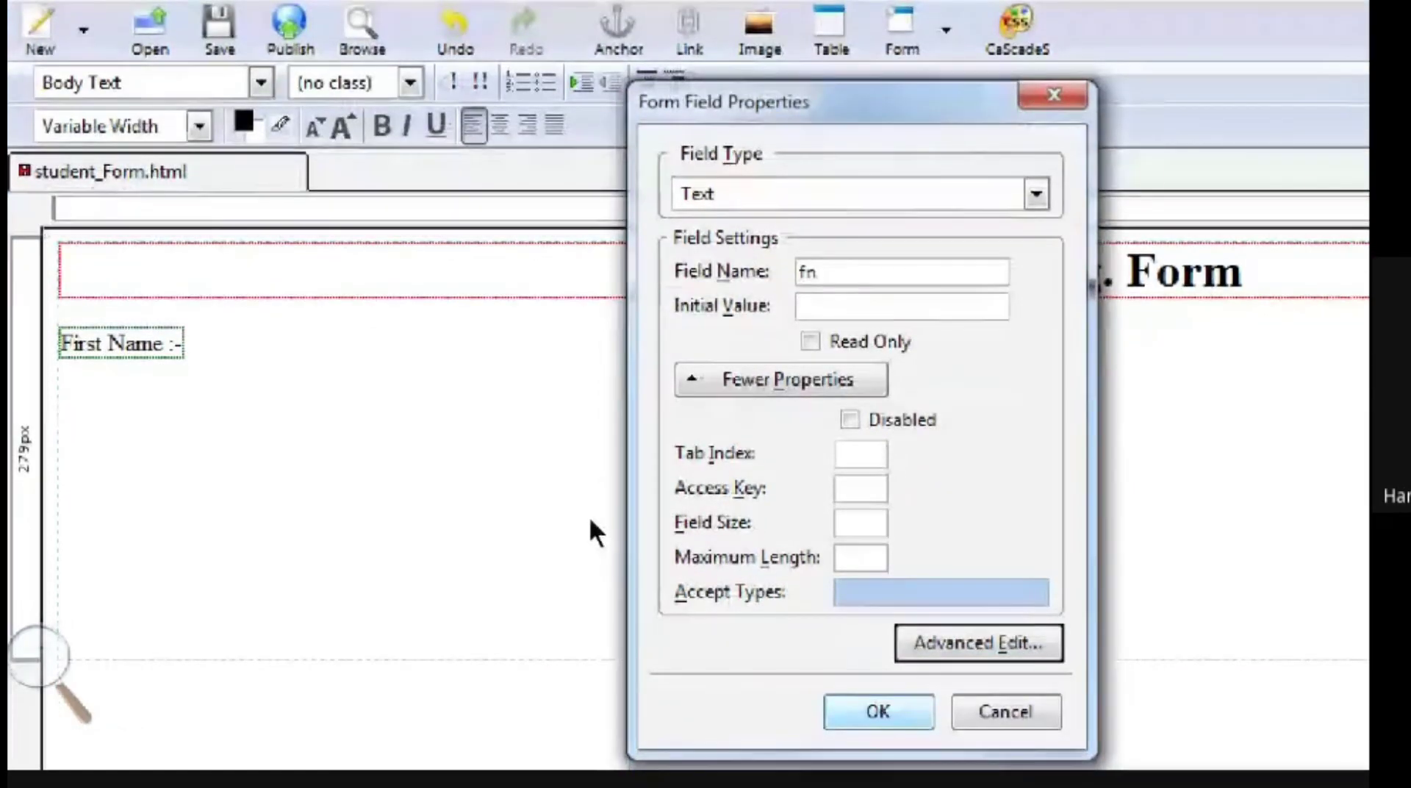
key("Return")
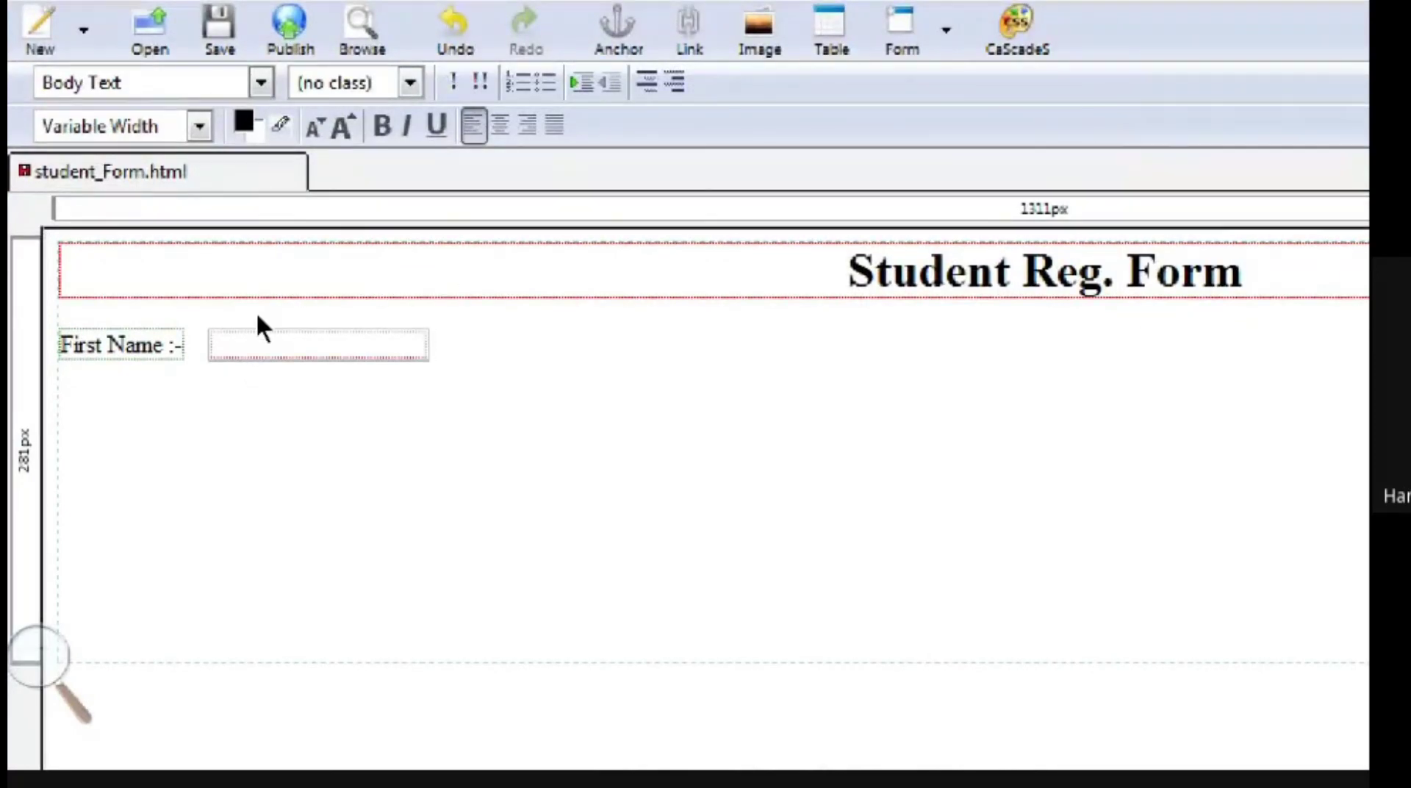
- Add empty lines below the First Name row and write the captions "Labal" above its label and "Textbox" above its text field
key("Return")
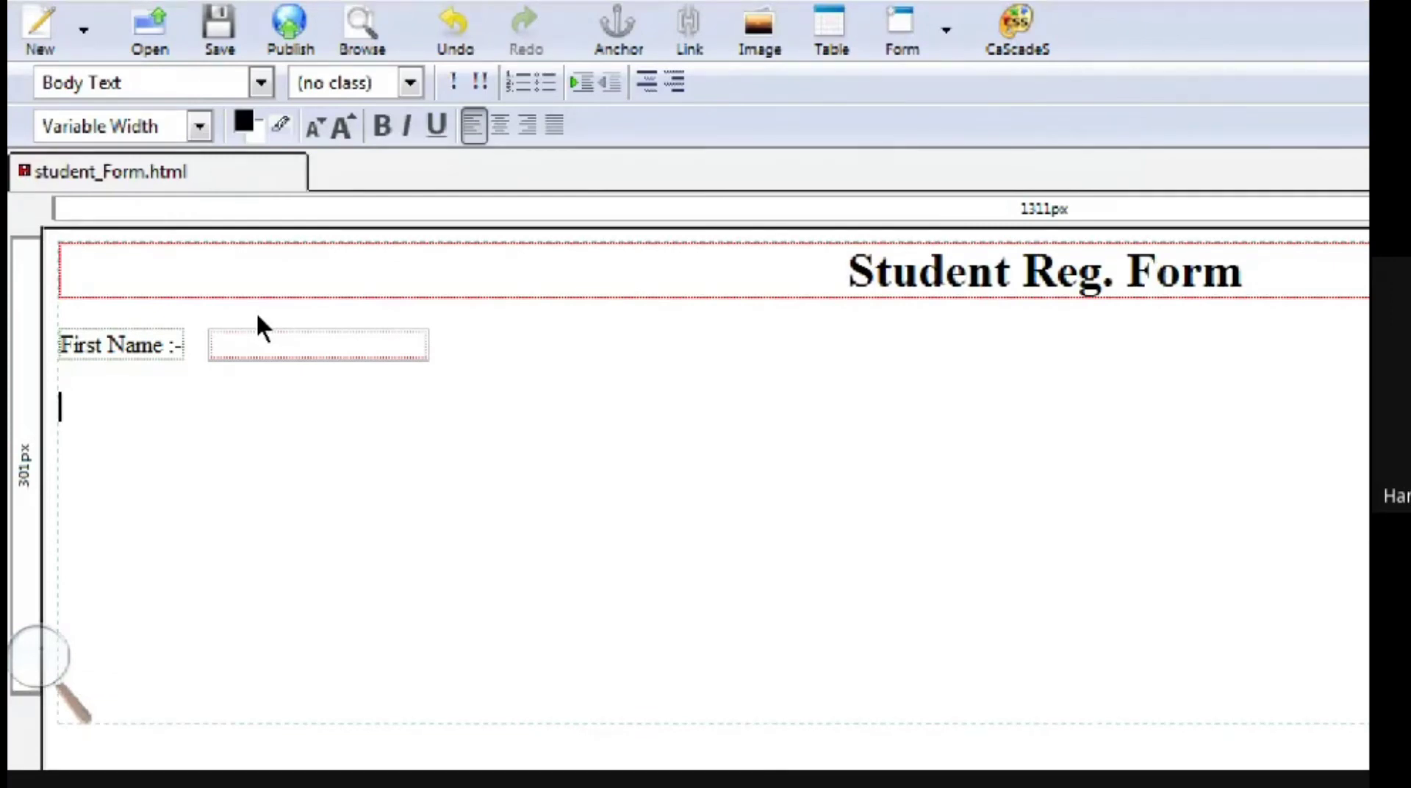
key("Return")
left_click(256, 311)
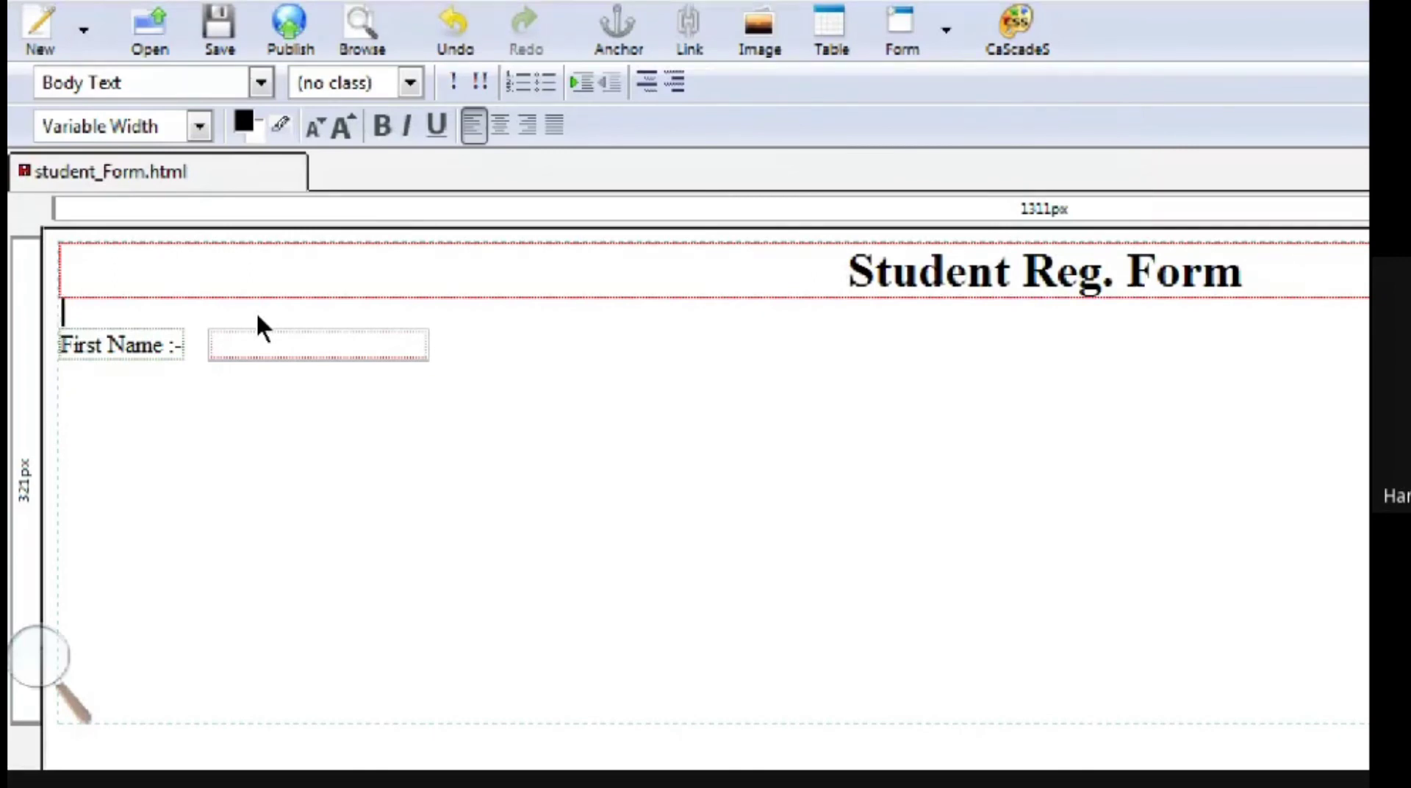
type("Textbox")
left_click(70, 276)
type("Labal")
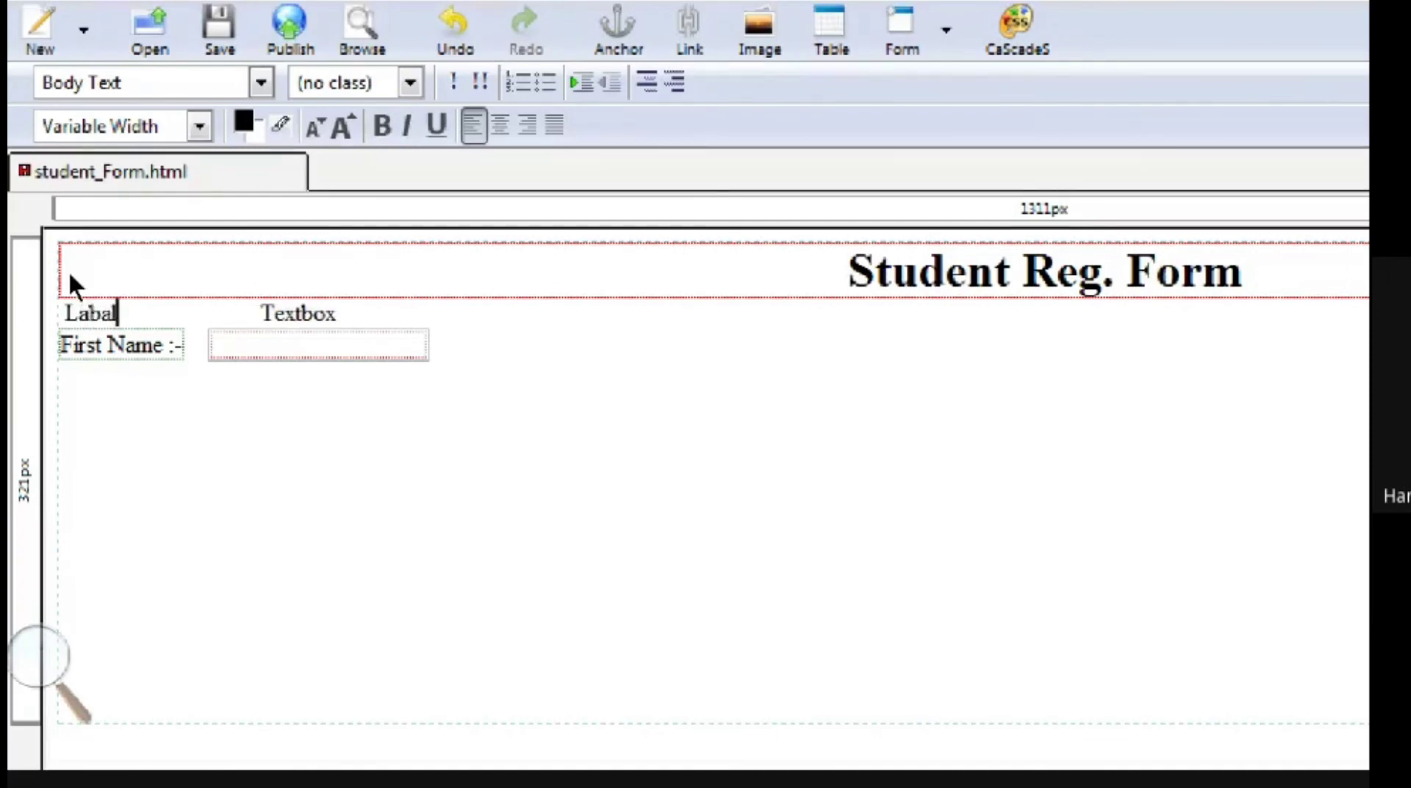
- Edit the caption above the First Name label to read "Lbal"
key("Left")
key("Left")
key("Left")
key("BackSpace")
type("e")
key("BackSpace")
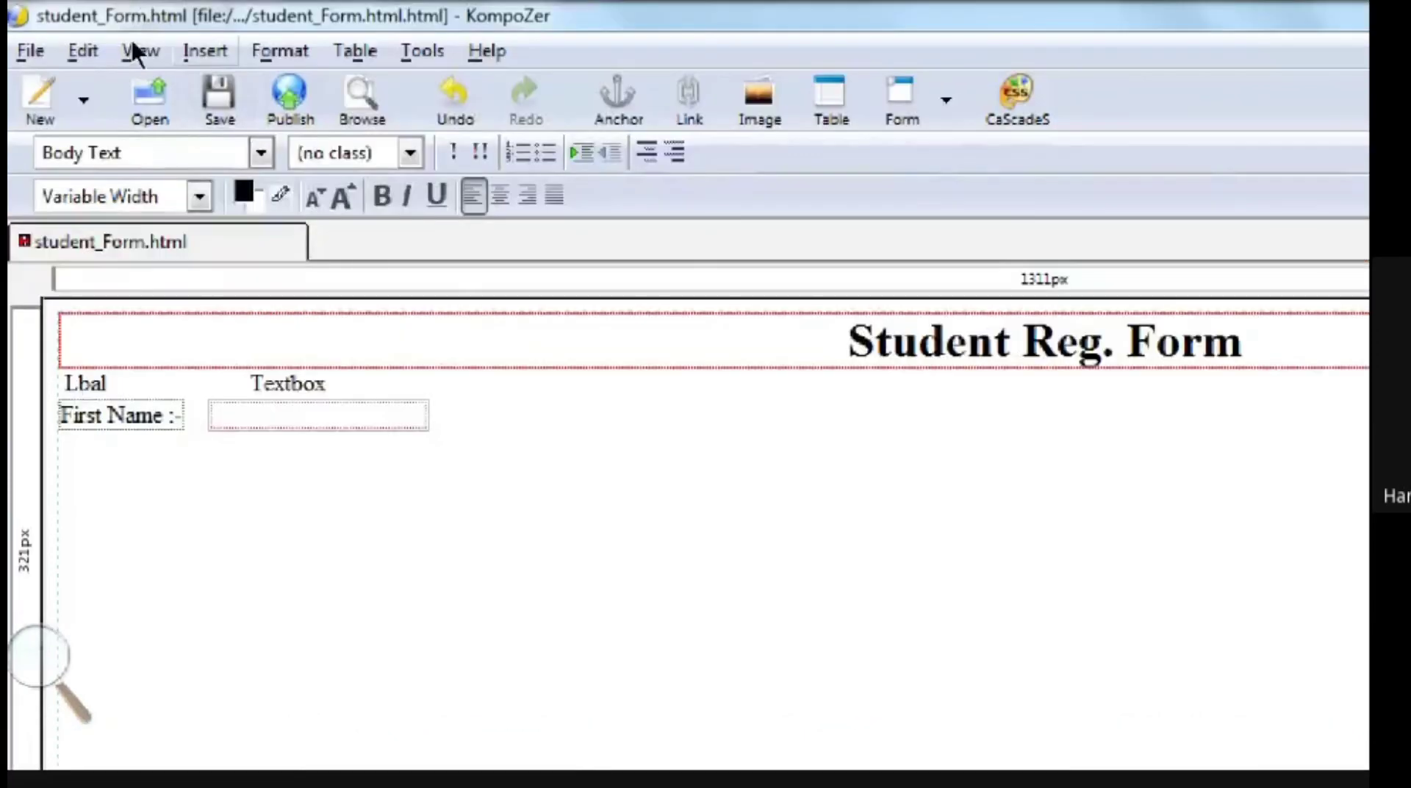
key("alt+i")
key("Down")
key("Down")
key("Down")
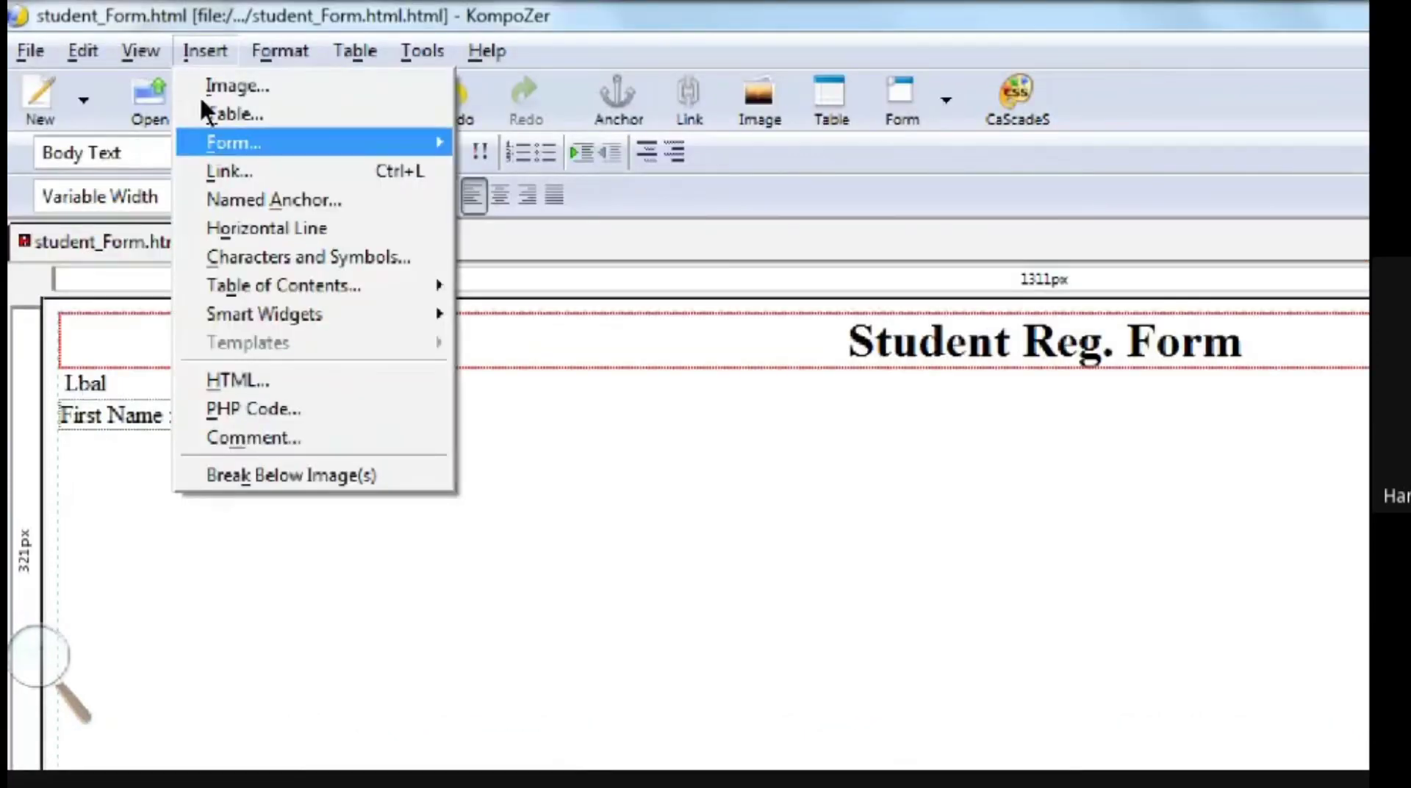
key("Right")
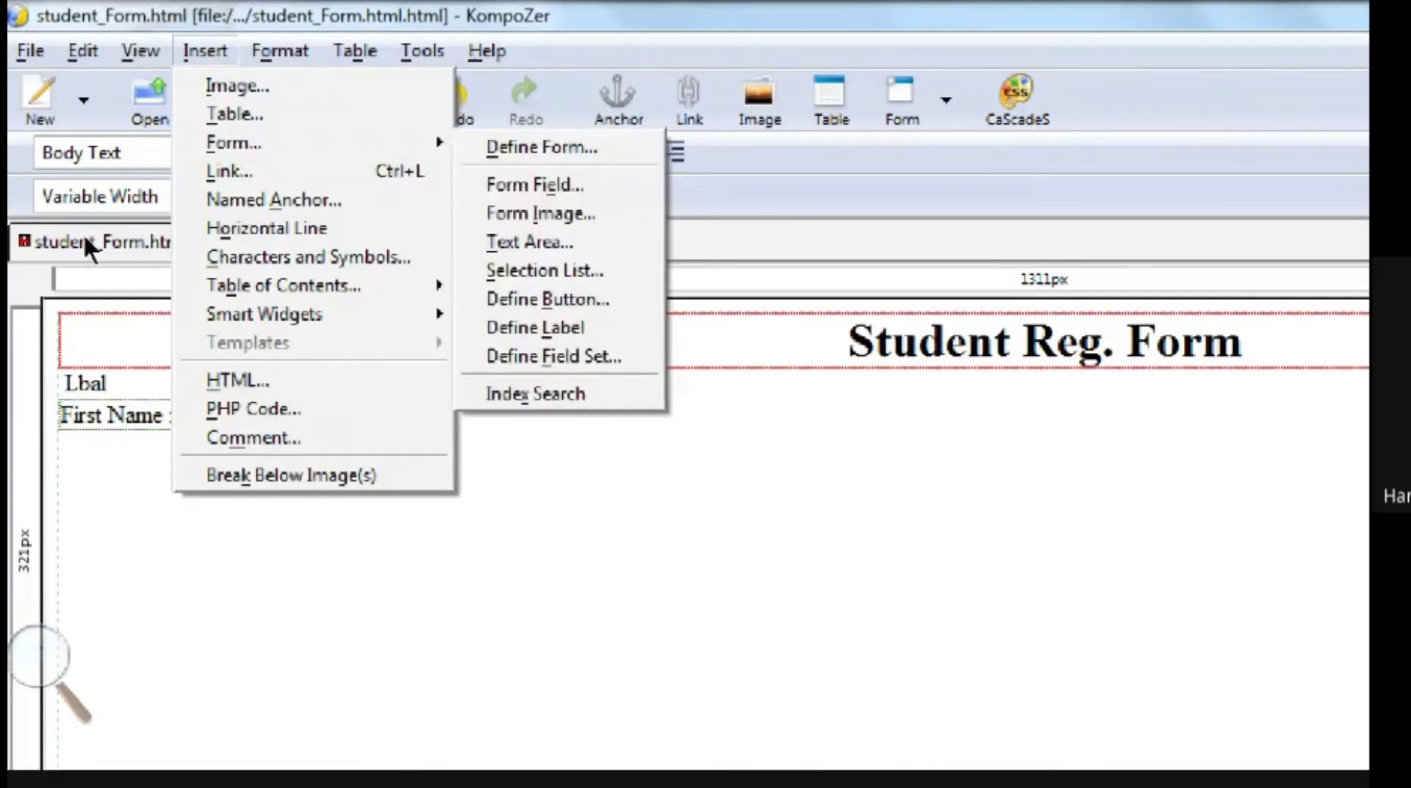
key("Escape")
key("Escape")
key("Down")
key("Return")
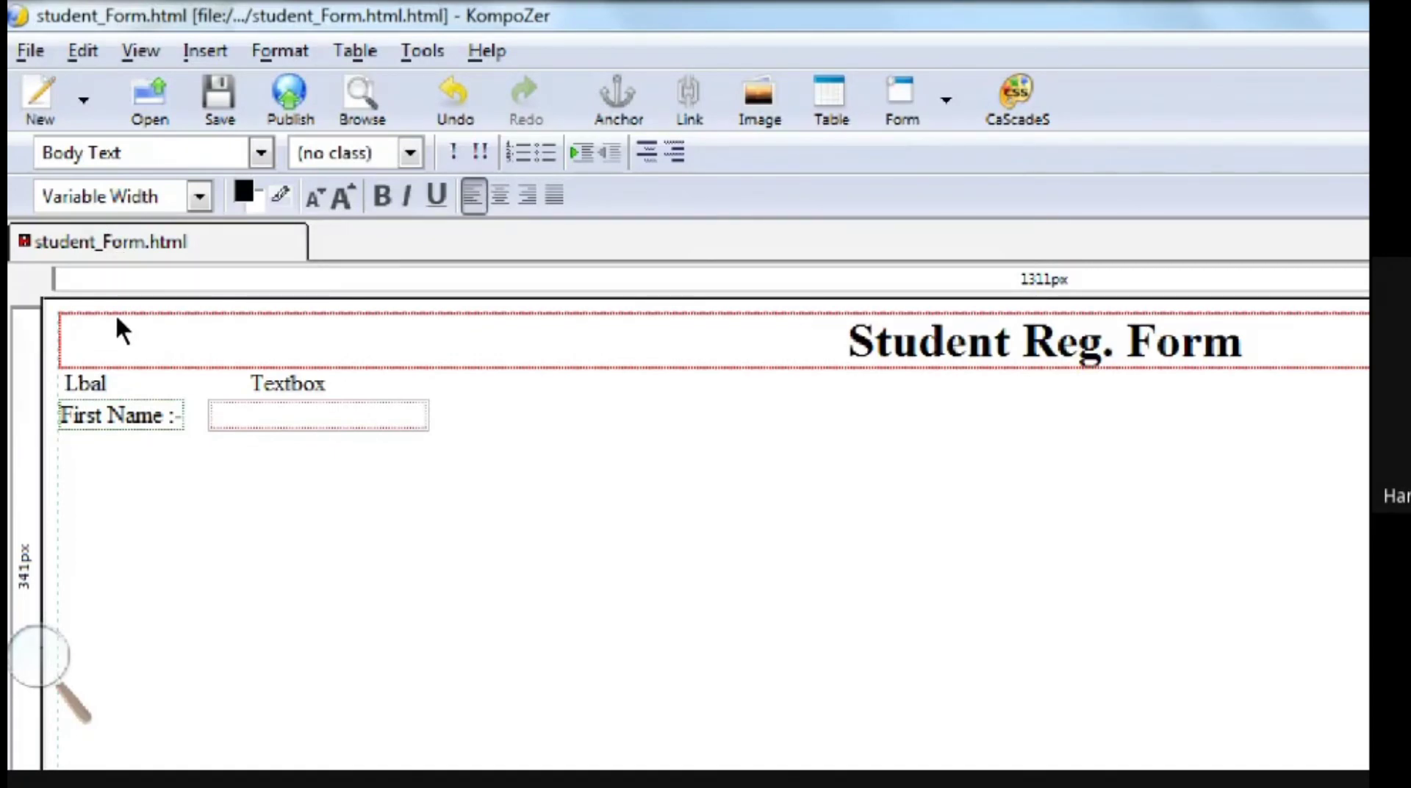
key("Return")
type("Address")
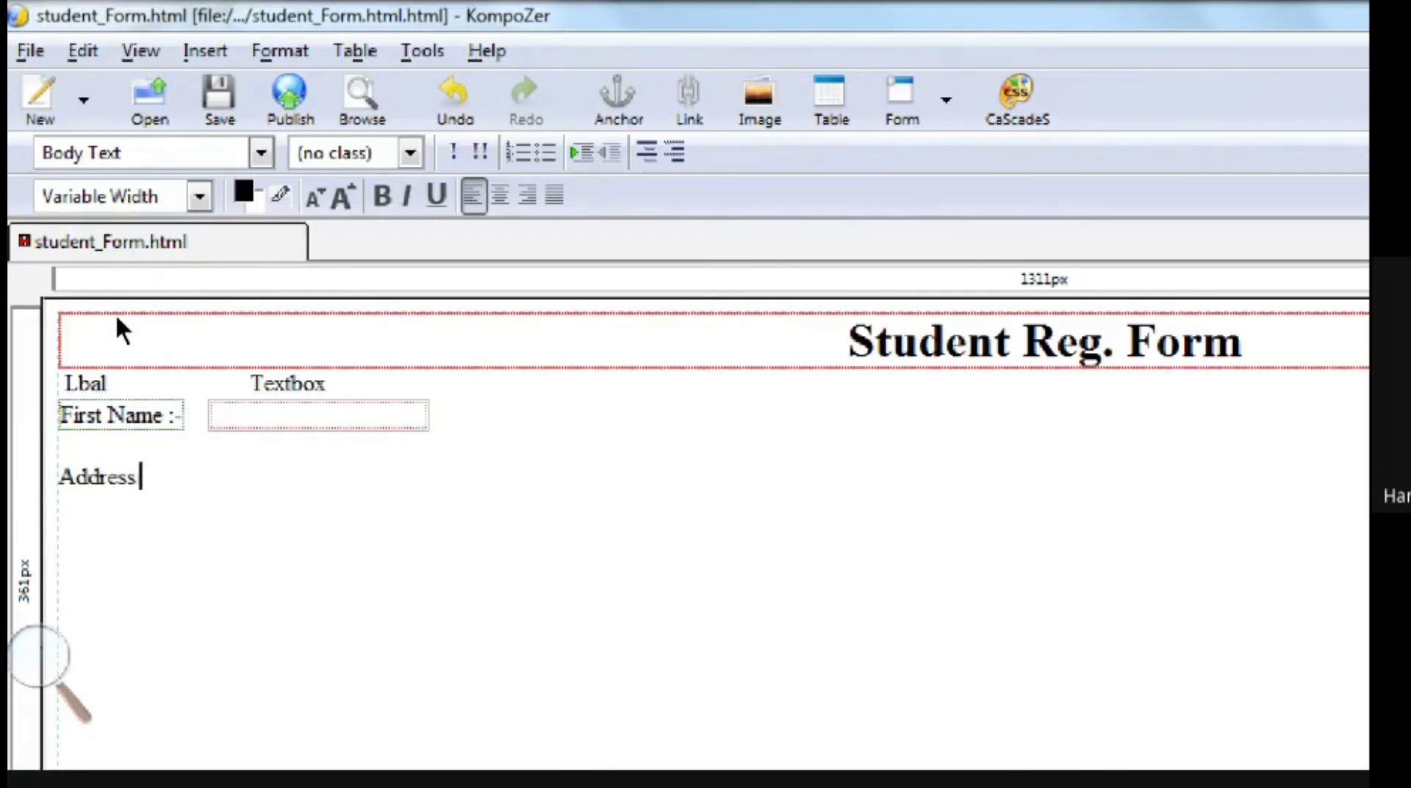
type(" :-")
key("BackSpace")
key("BackSpace")
key("BackSpace")
key("BackSpace")
key("BackSpace")
key("BackSpace")
key("BackSpace")
key("BackSpace")
key("BackSpace")
key("BackSpace")
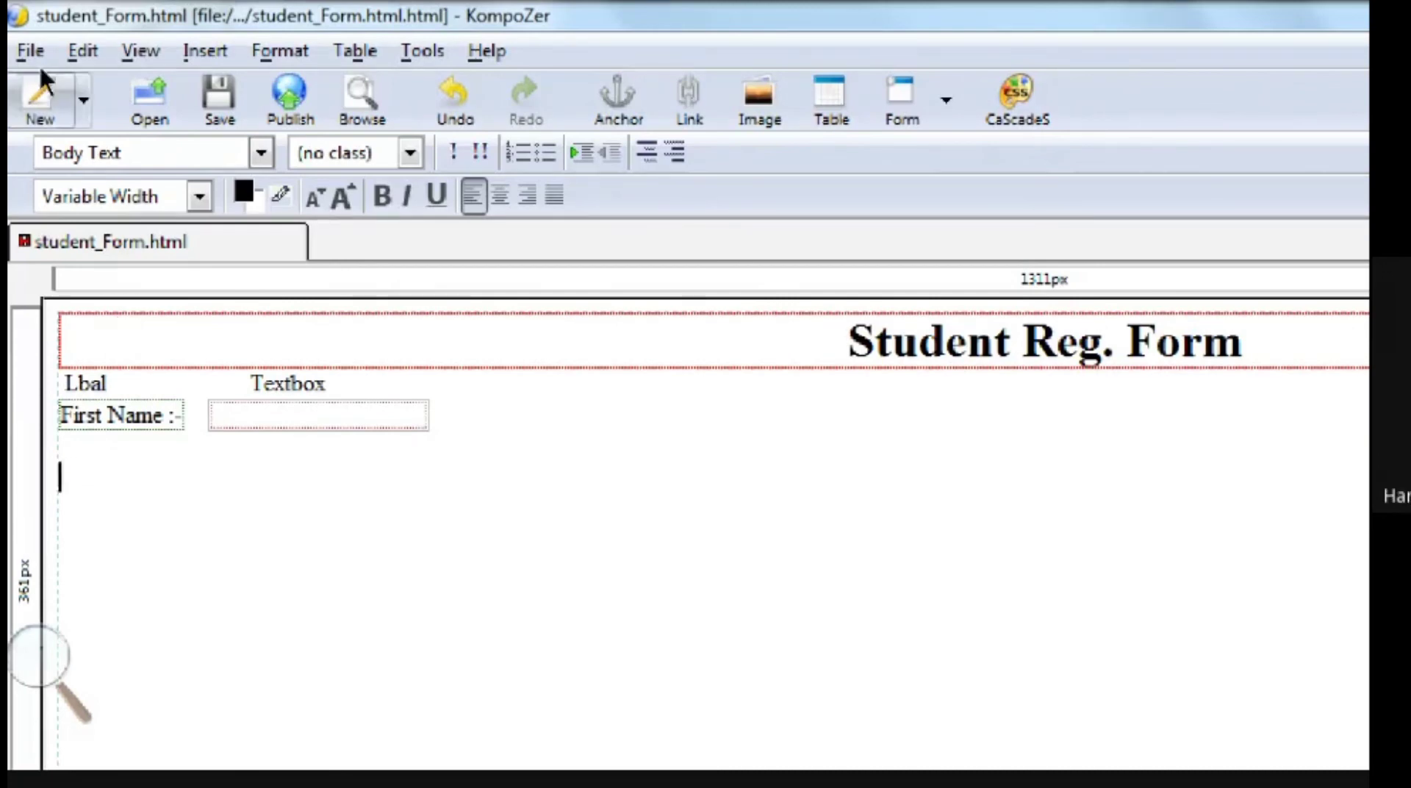
- Insert a form label reading "Lbal" below the First Name row and start a new line after it
left_click(205, 50)
mouse_move(183, 141)
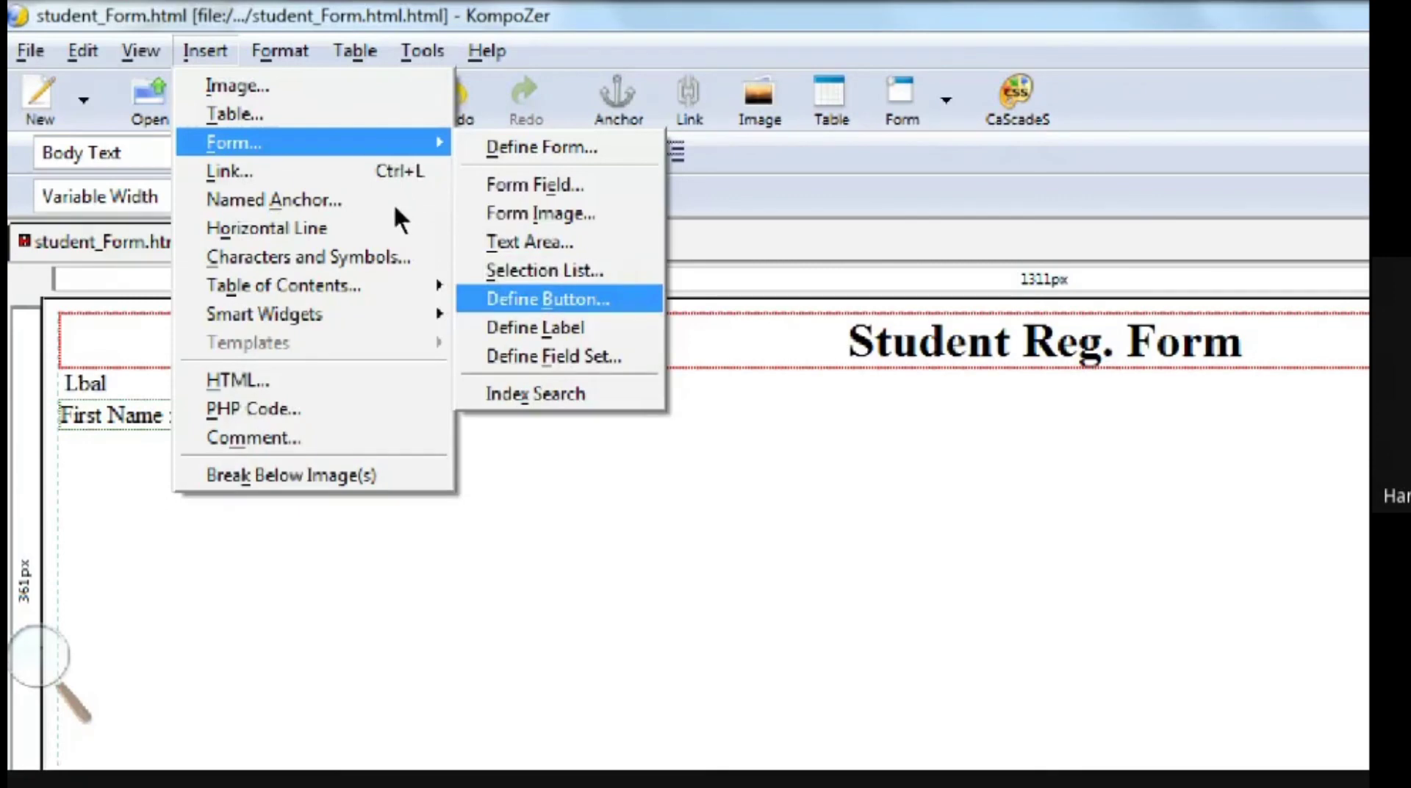
key("Down")
key("Escape")
key("Escape")
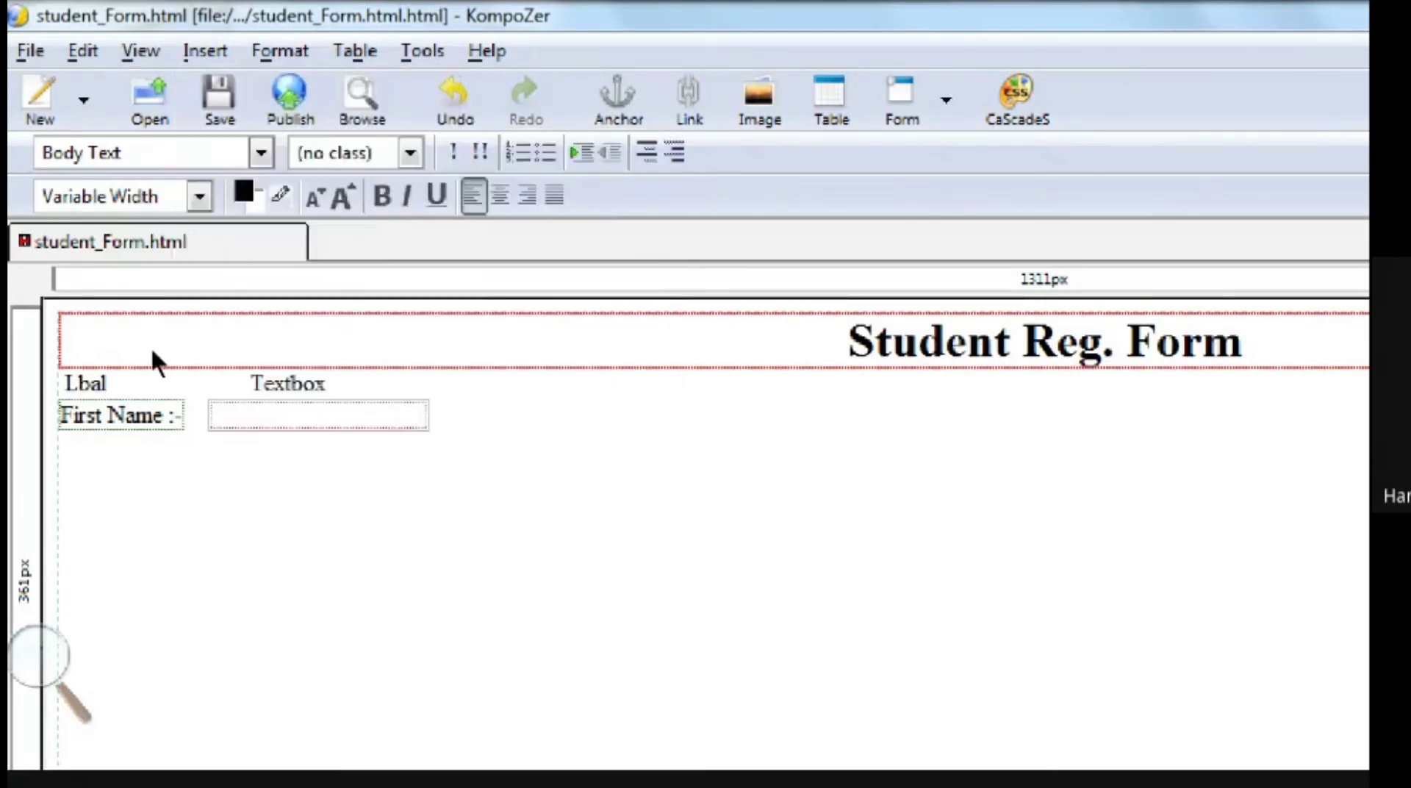
type("Lbal")
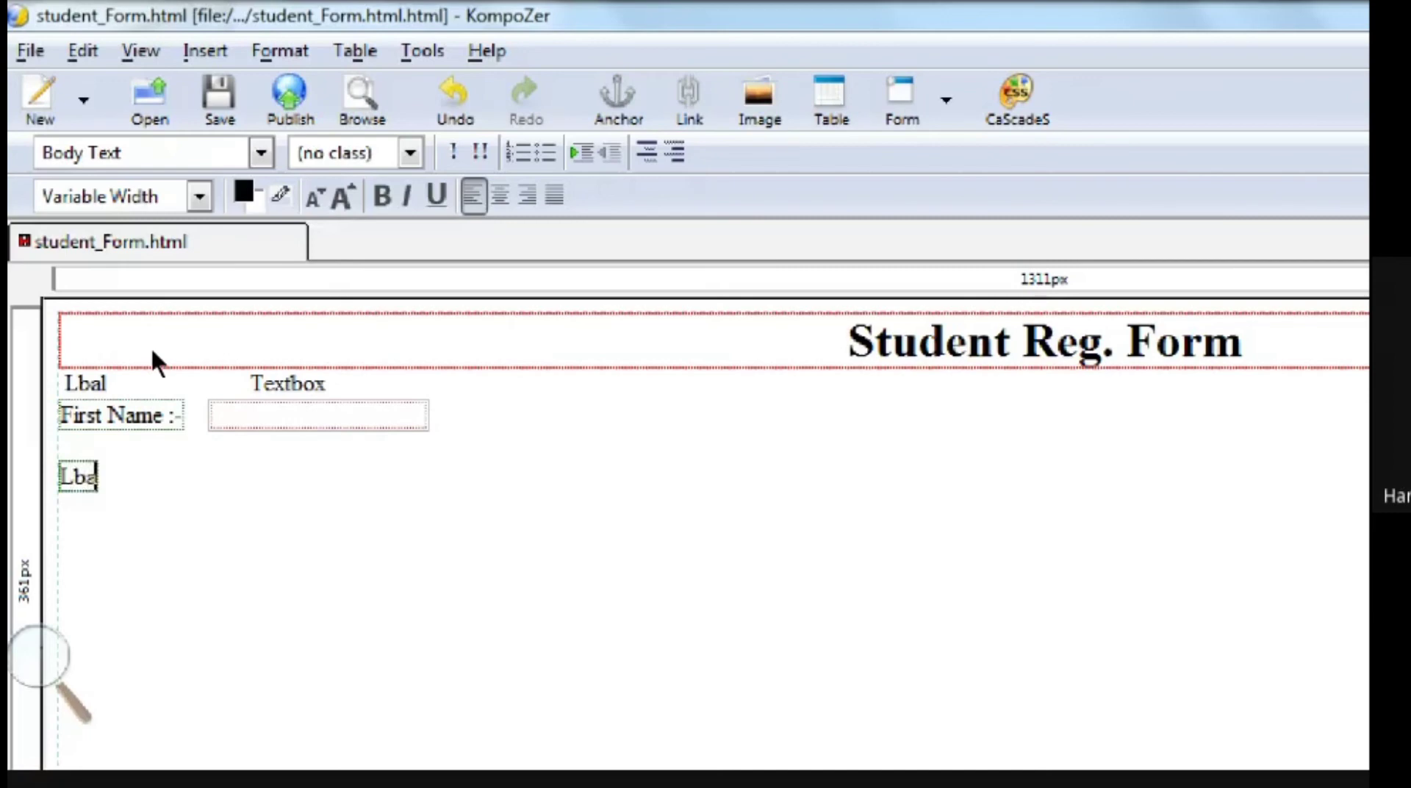
key("Return")
left_click(138, 50)
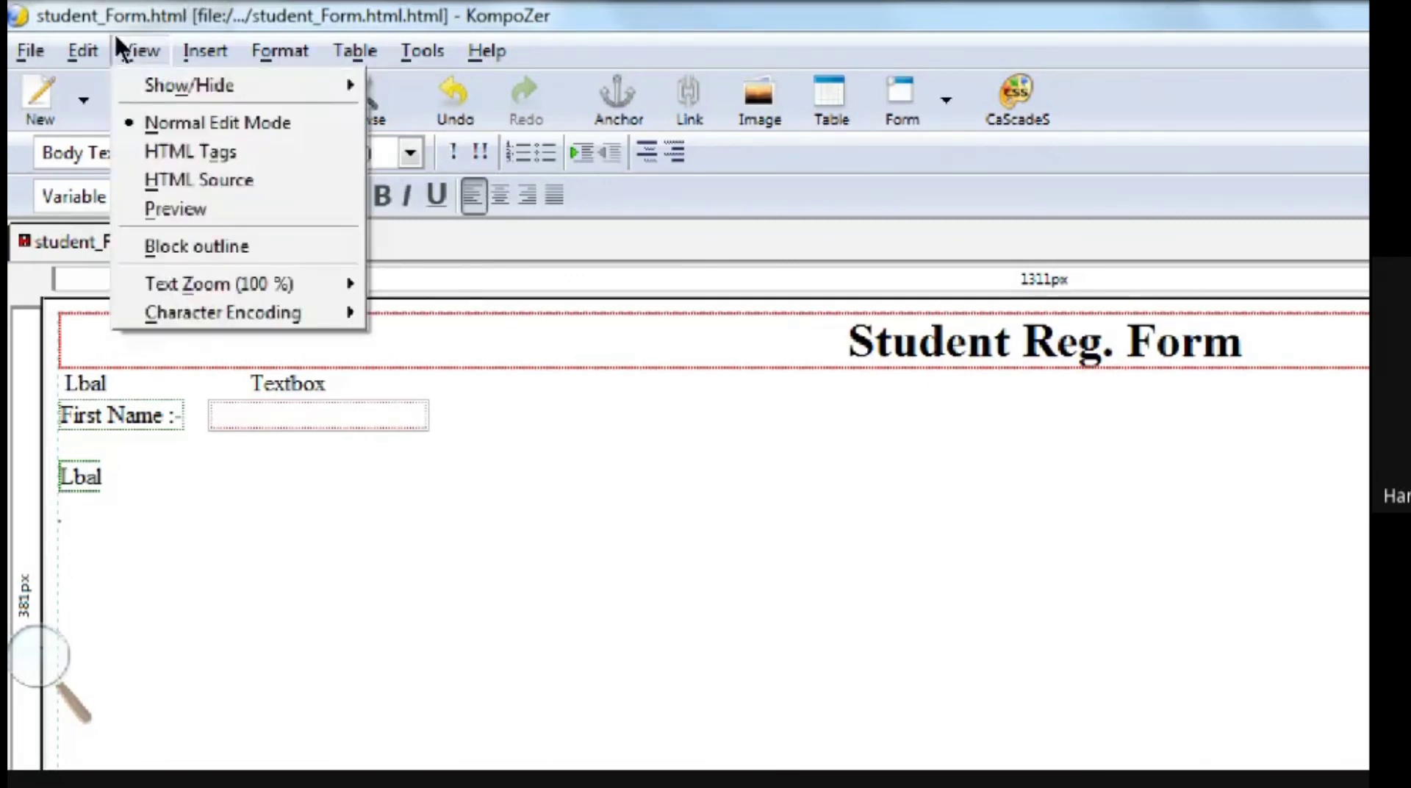
mouse_move(205, 50)
mouse_move(316, 143)
key("Down")
key("Down")
key("Down")
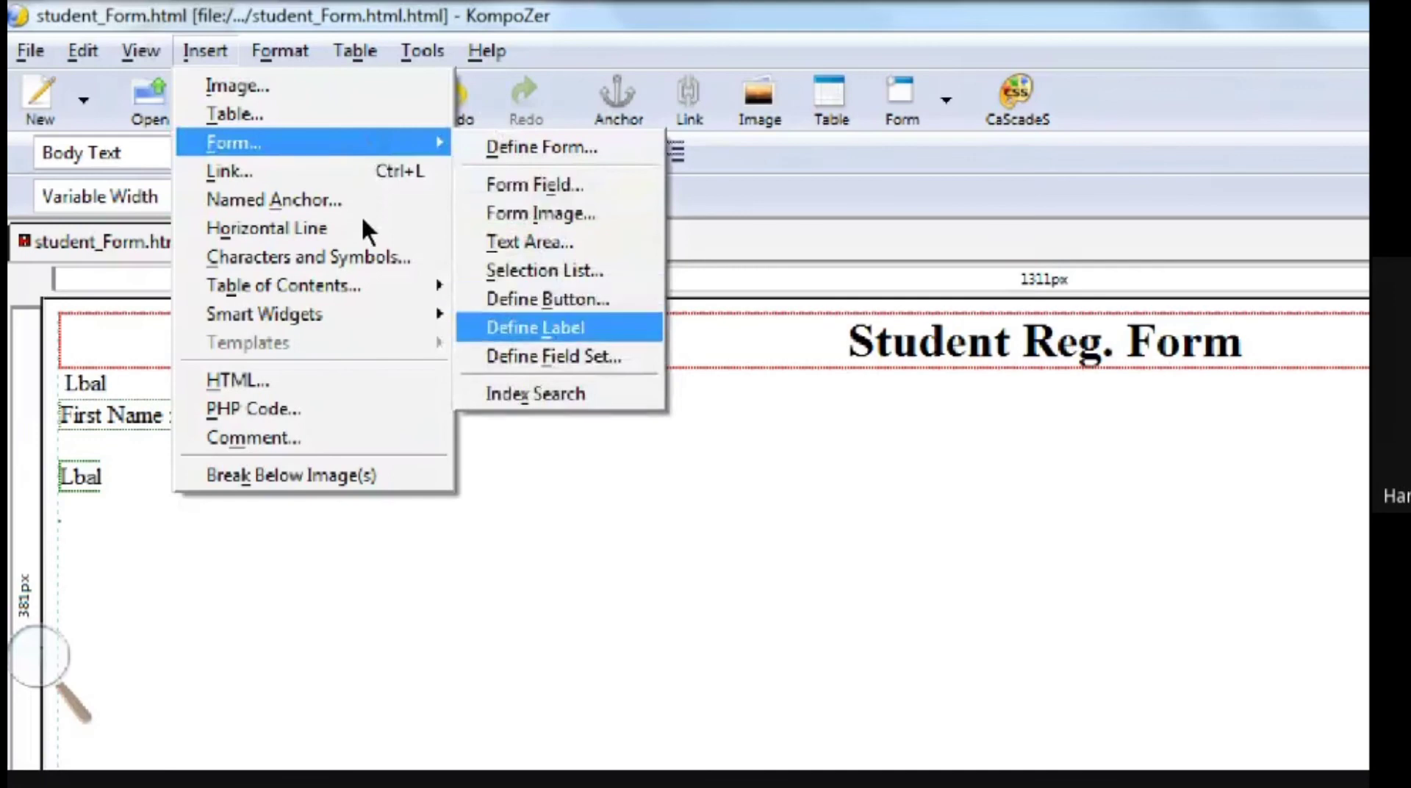
key("Return")
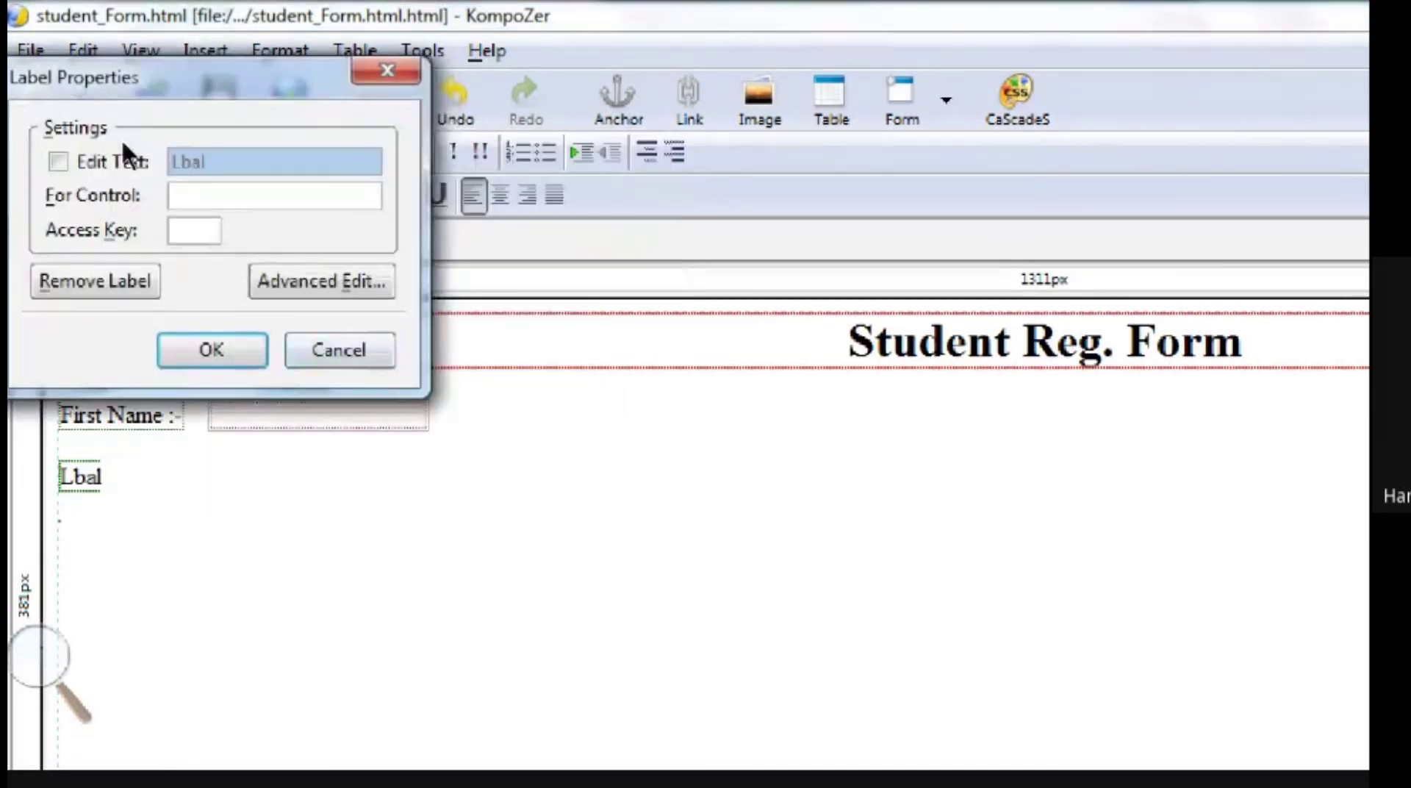
key("Escape")
key("alt+i")
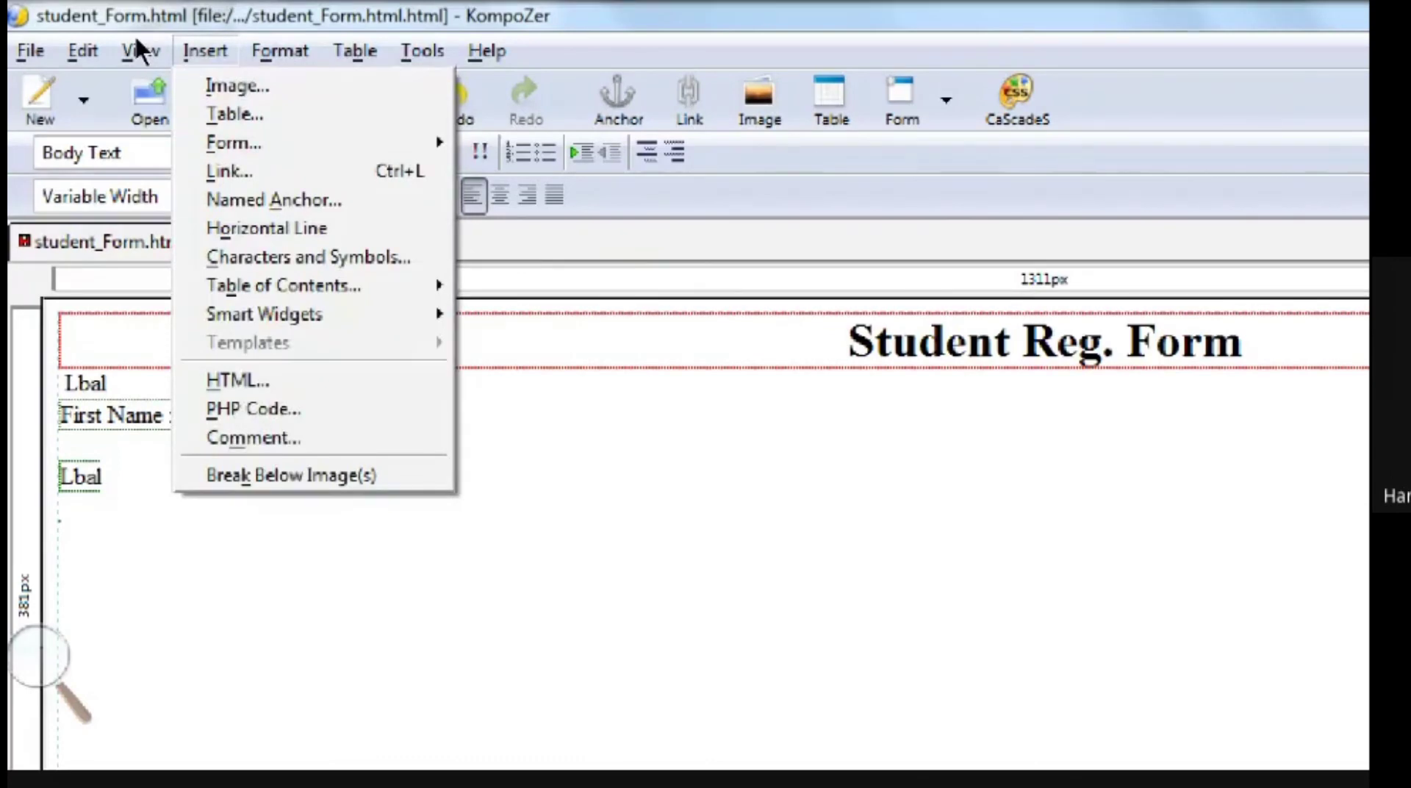
key("Down")
key("Down")
key("Down")
key("Right")
key("Down")
key("Down")
key("Down")
key("Down")
key("Down")
key("Up")
key("Return")
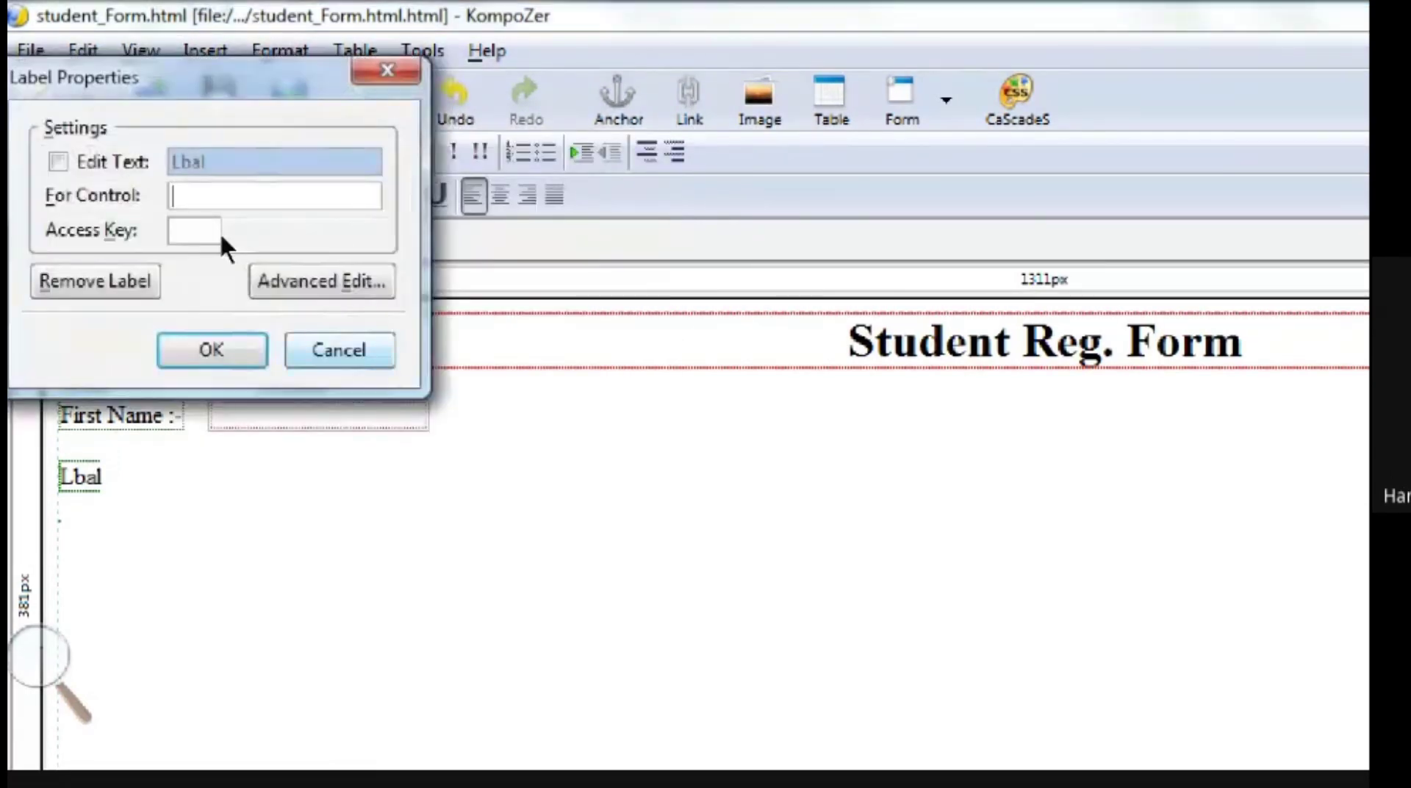
key("Return")
key("alt+i")
key("Up")
key("Up")
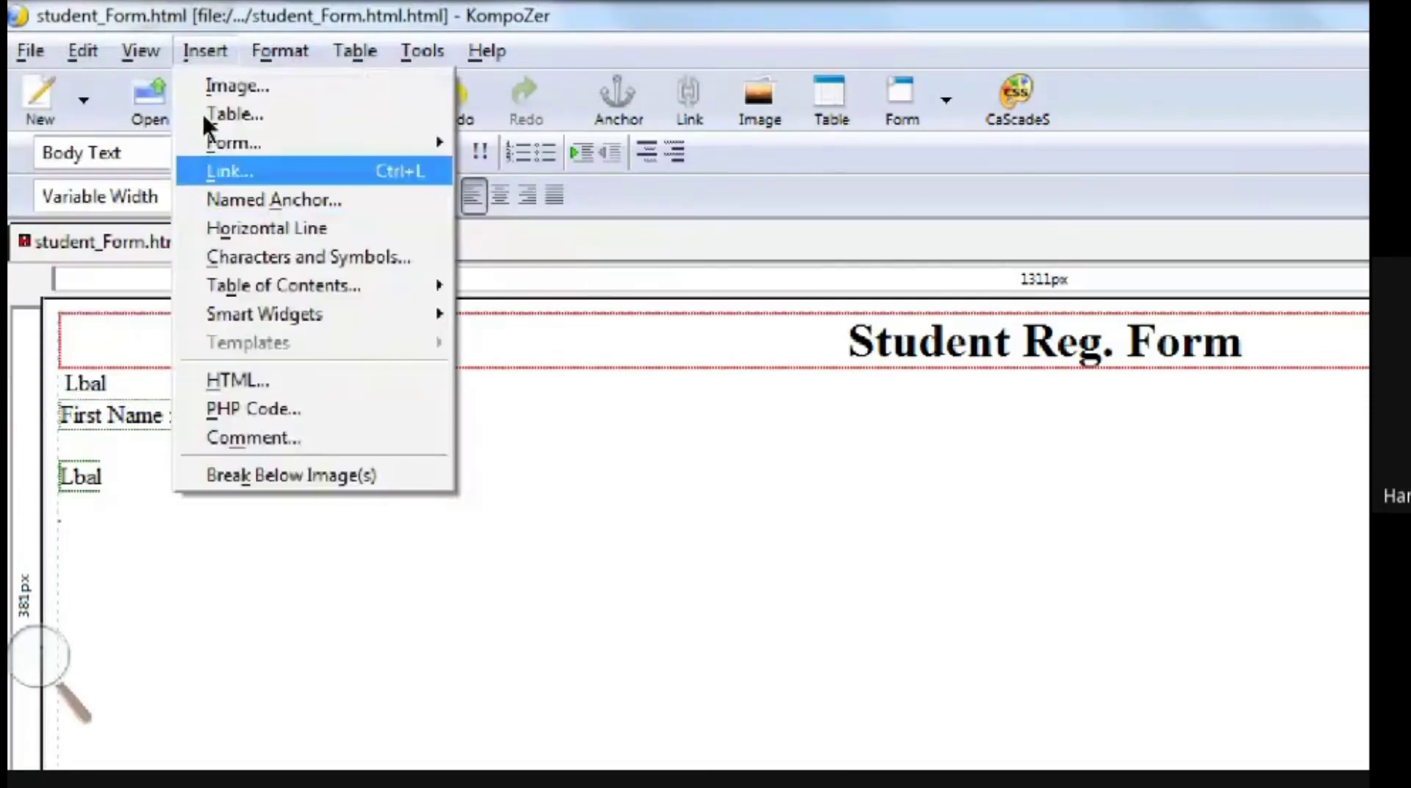
key("Right")
key("Down")
key("Down")
key("Down")
key("Down")
key("Down")
key("Down")
key("Return")
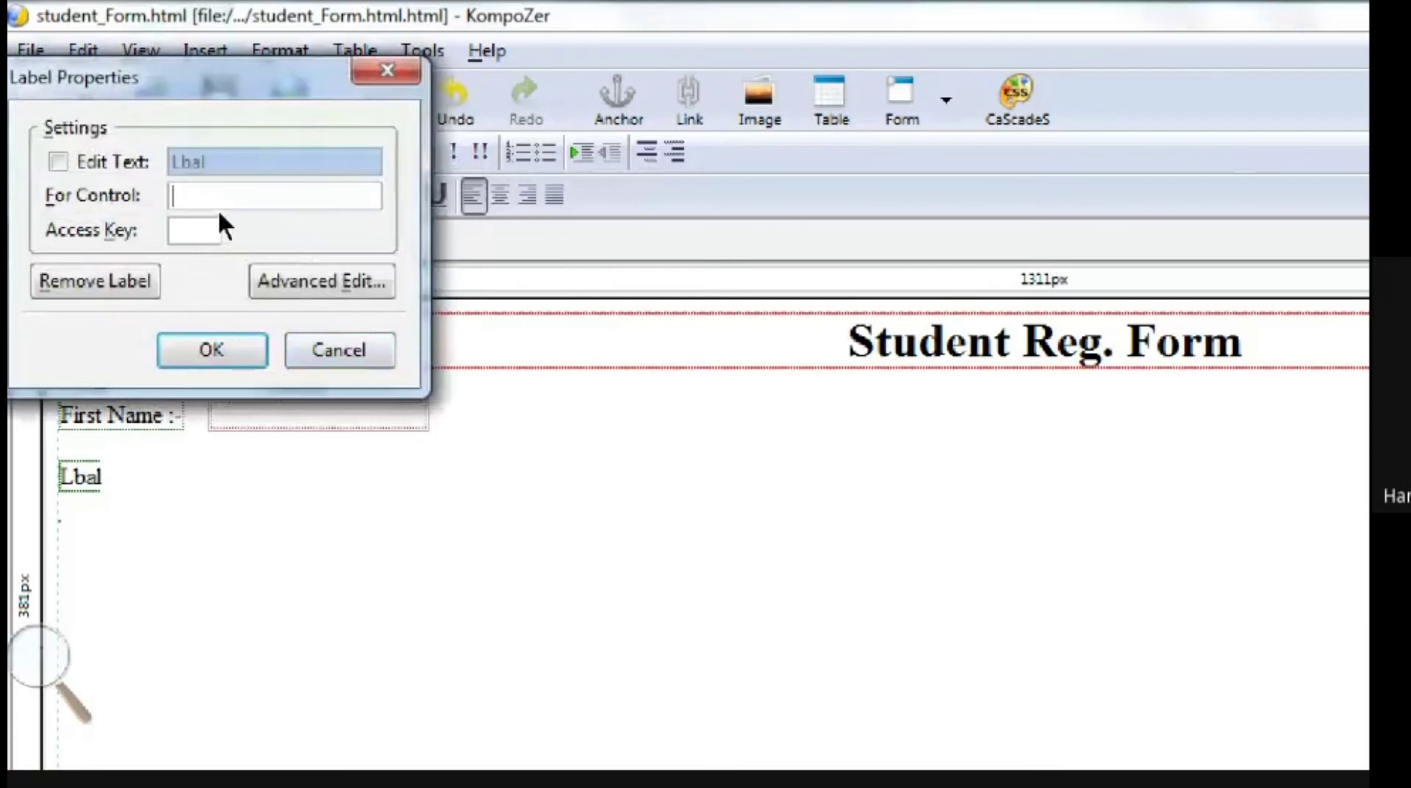
key("Escape")
key("Right")
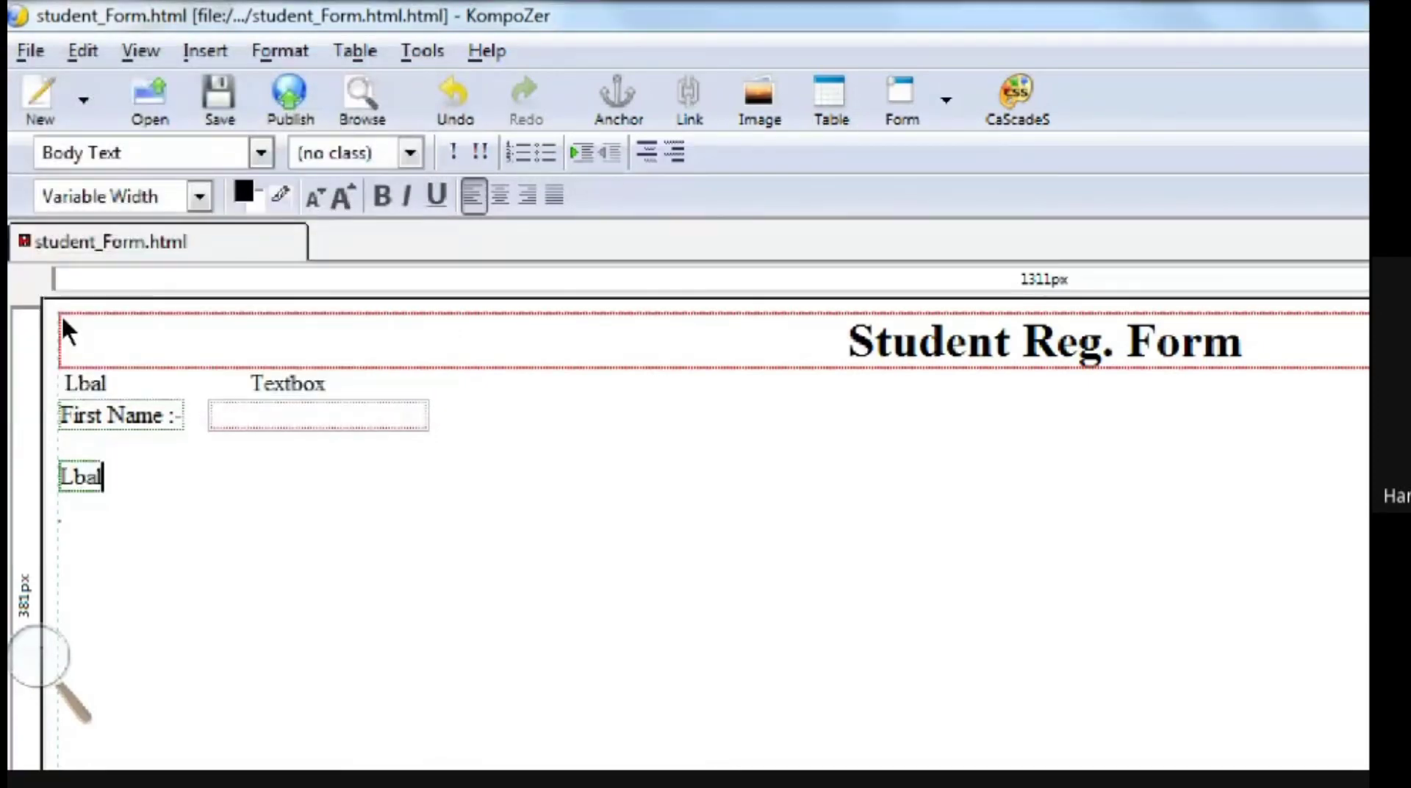
- Delete the "Lbal" form label below the First Name row
key("BackSpace")
key("BackSpace")
key("Return")
type("A")
key("BackSpace")
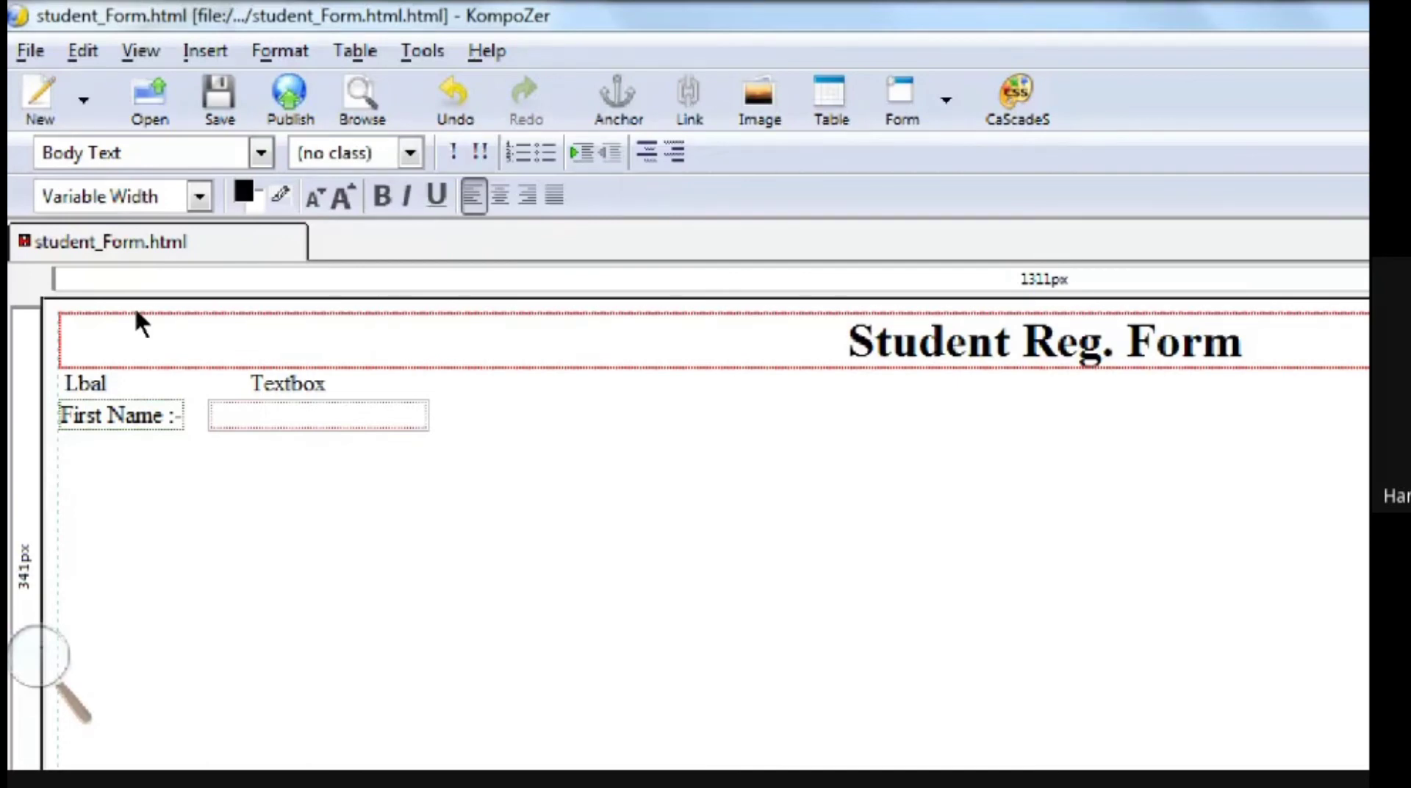
- Insert a form label reading "Address ;-" below the First Name row
left_click(205, 51)
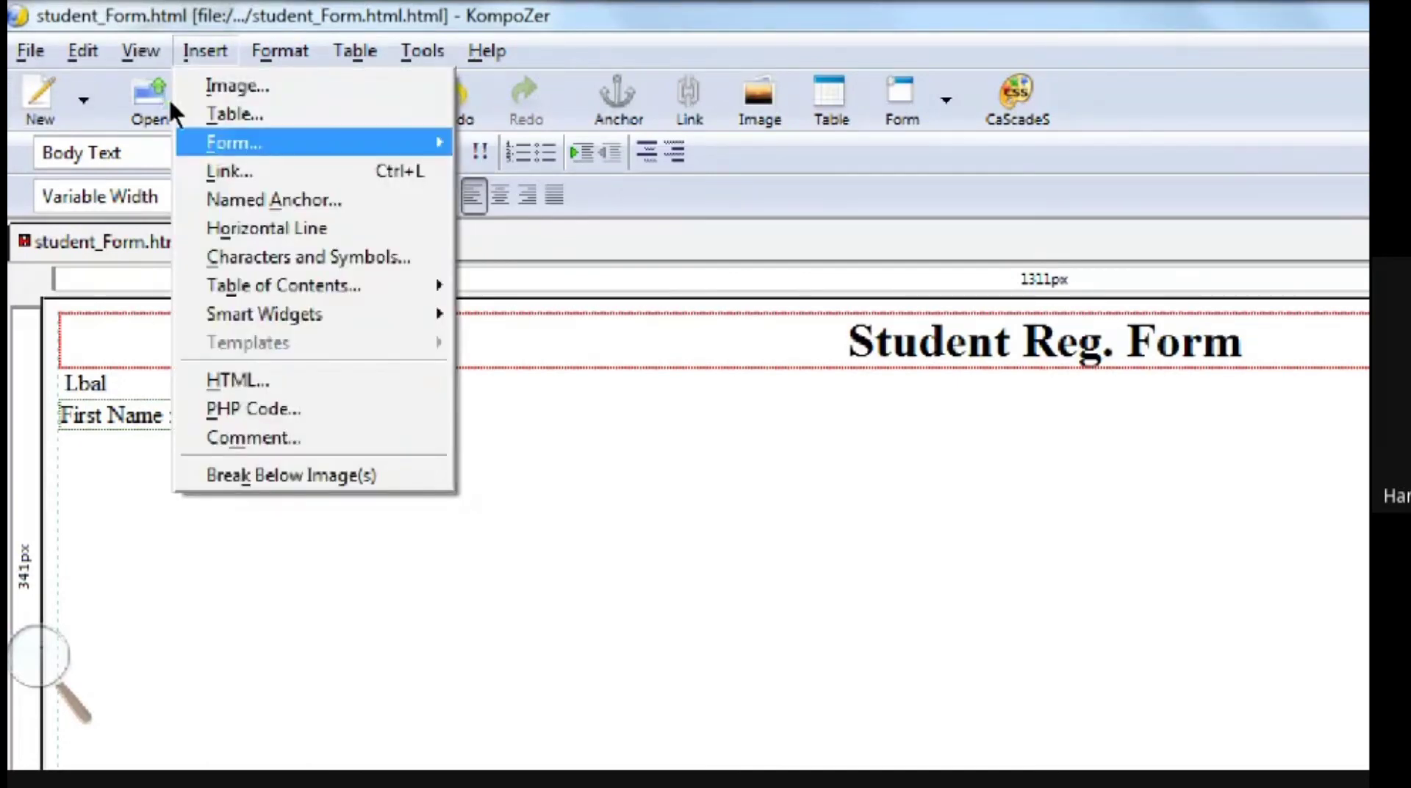
mouse_move(261, 142)
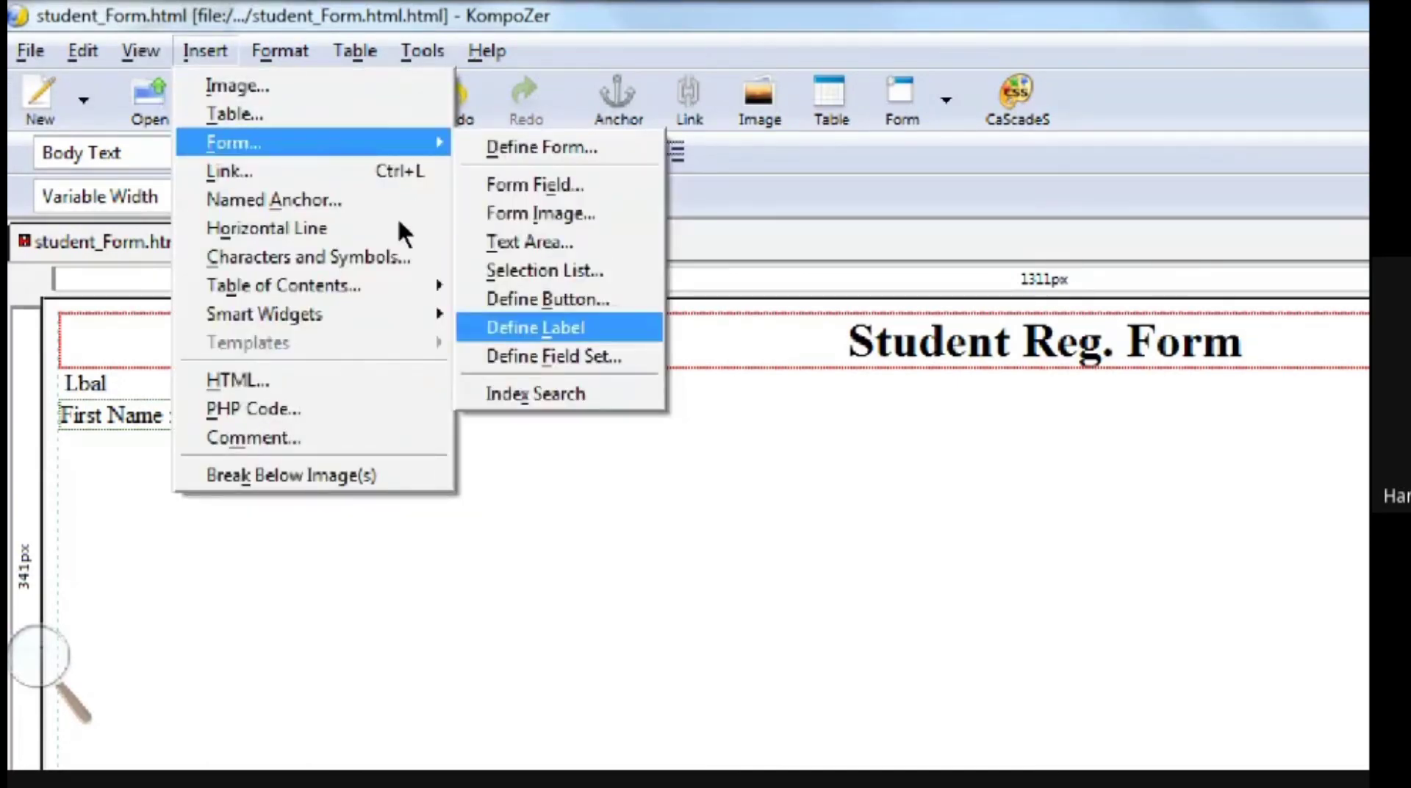
left_click(562, 328)
type("Address :-")
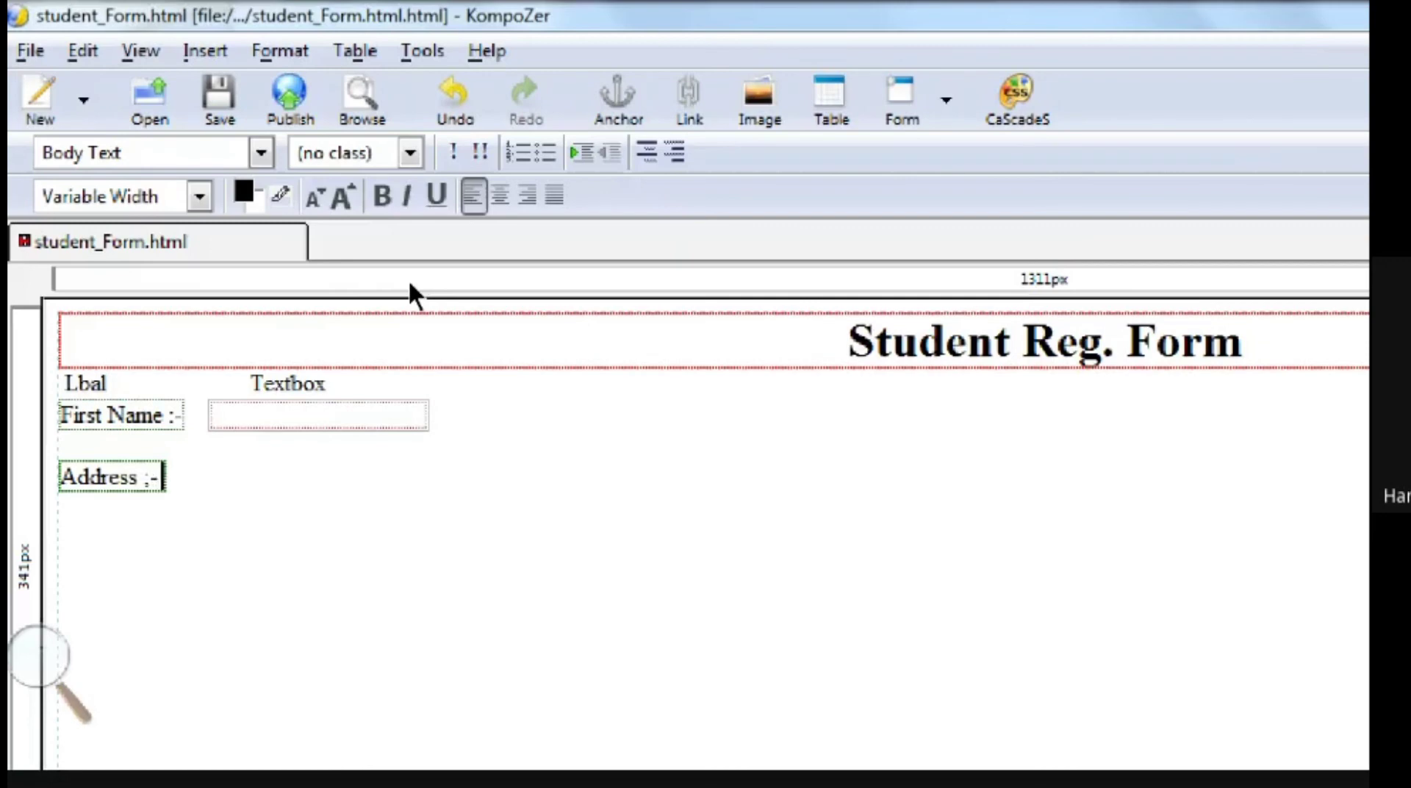
key("Right")
- Insert a text area named "address" with 4 rows and 35 columns beside the Address label
left_click(200, 51)
mouse_move(234, 143)
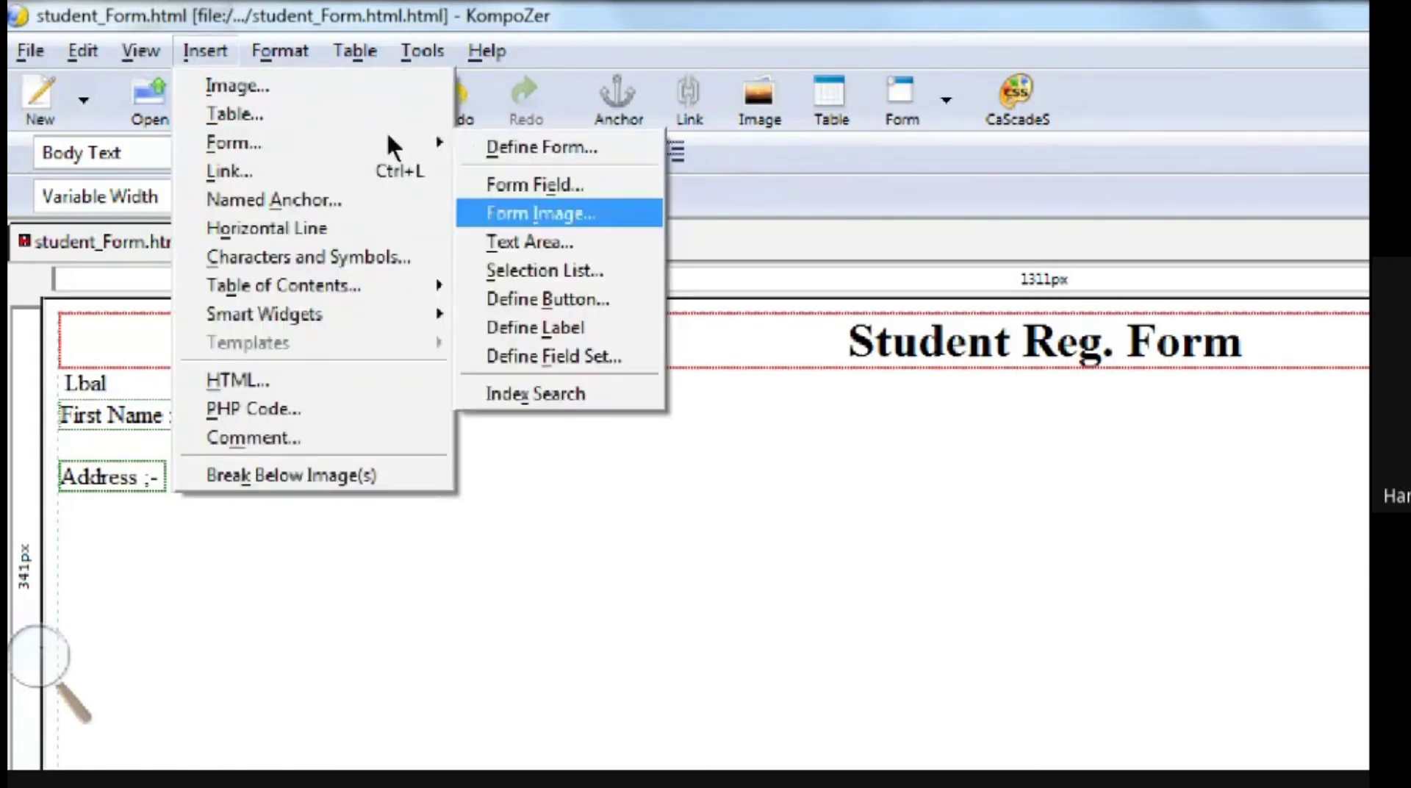
left_click(531, 242)
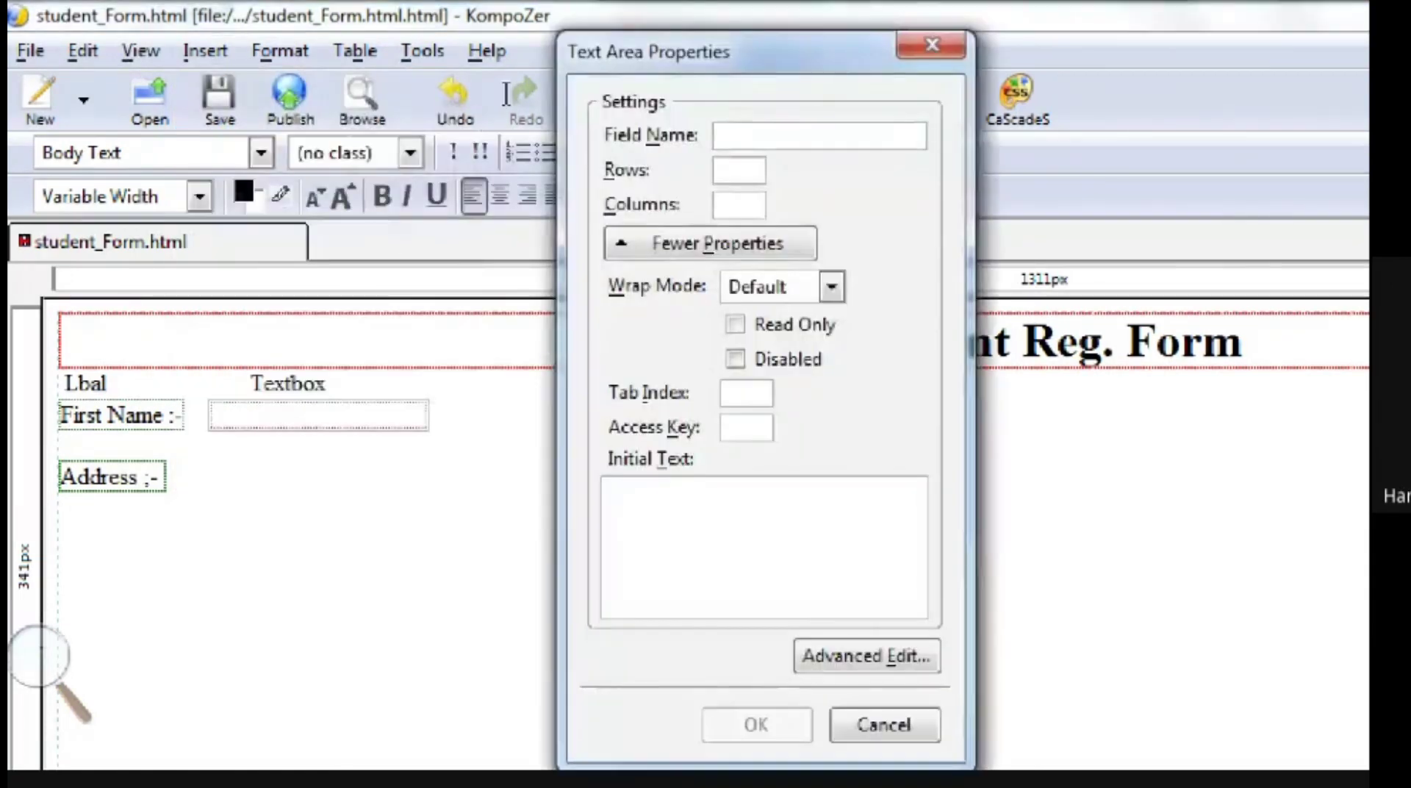
type("addres")
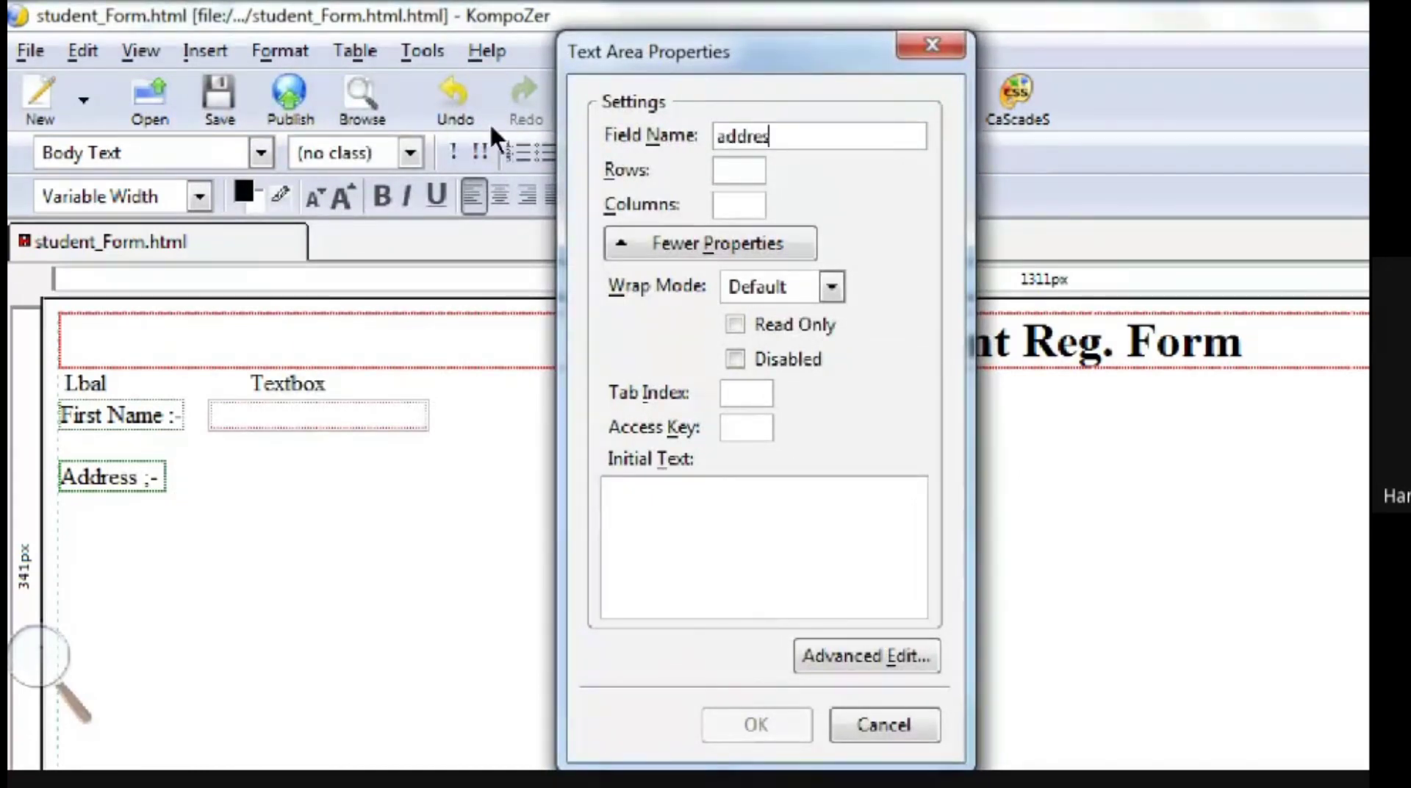
type("s")
key("Tab")
type("4")
key("Tab")
type("35")
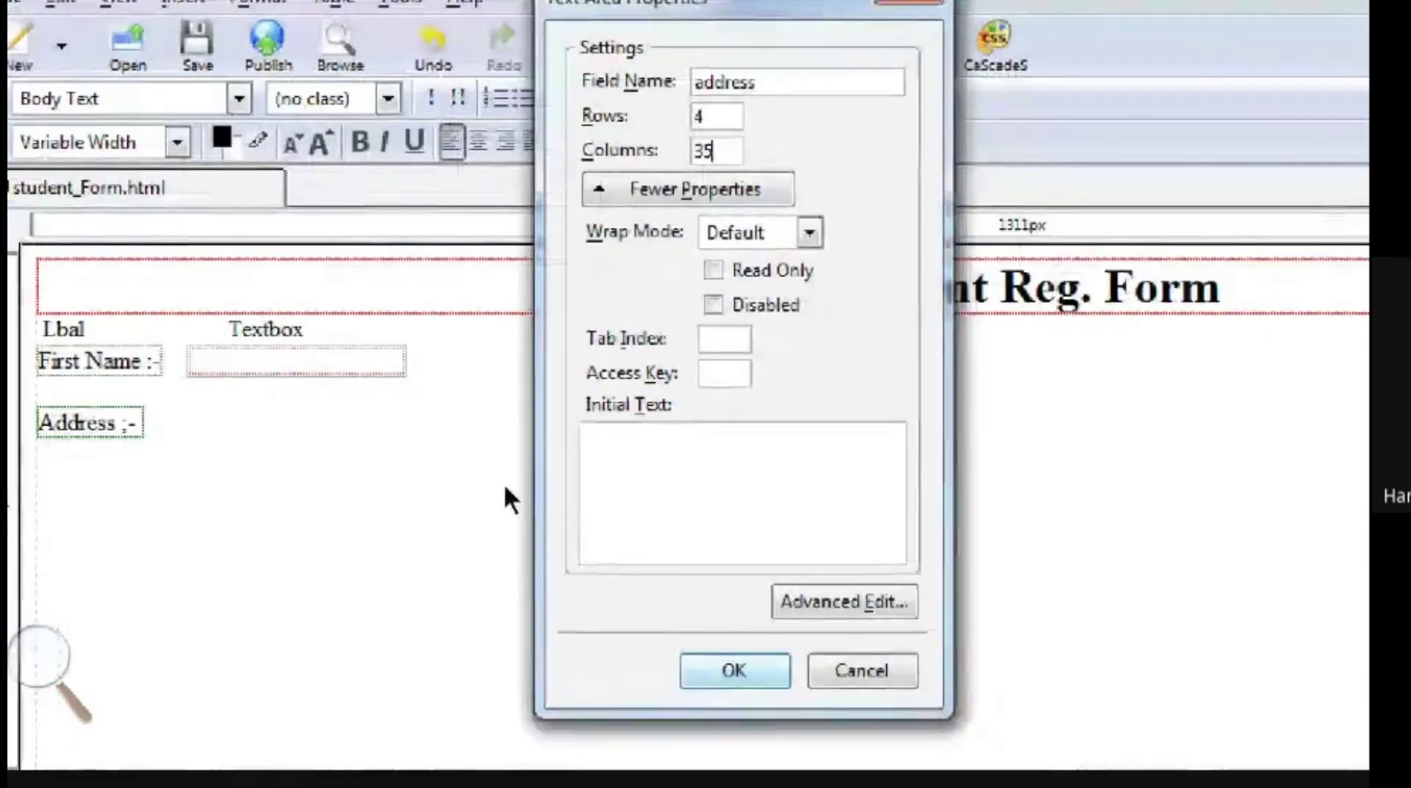
key("Return")
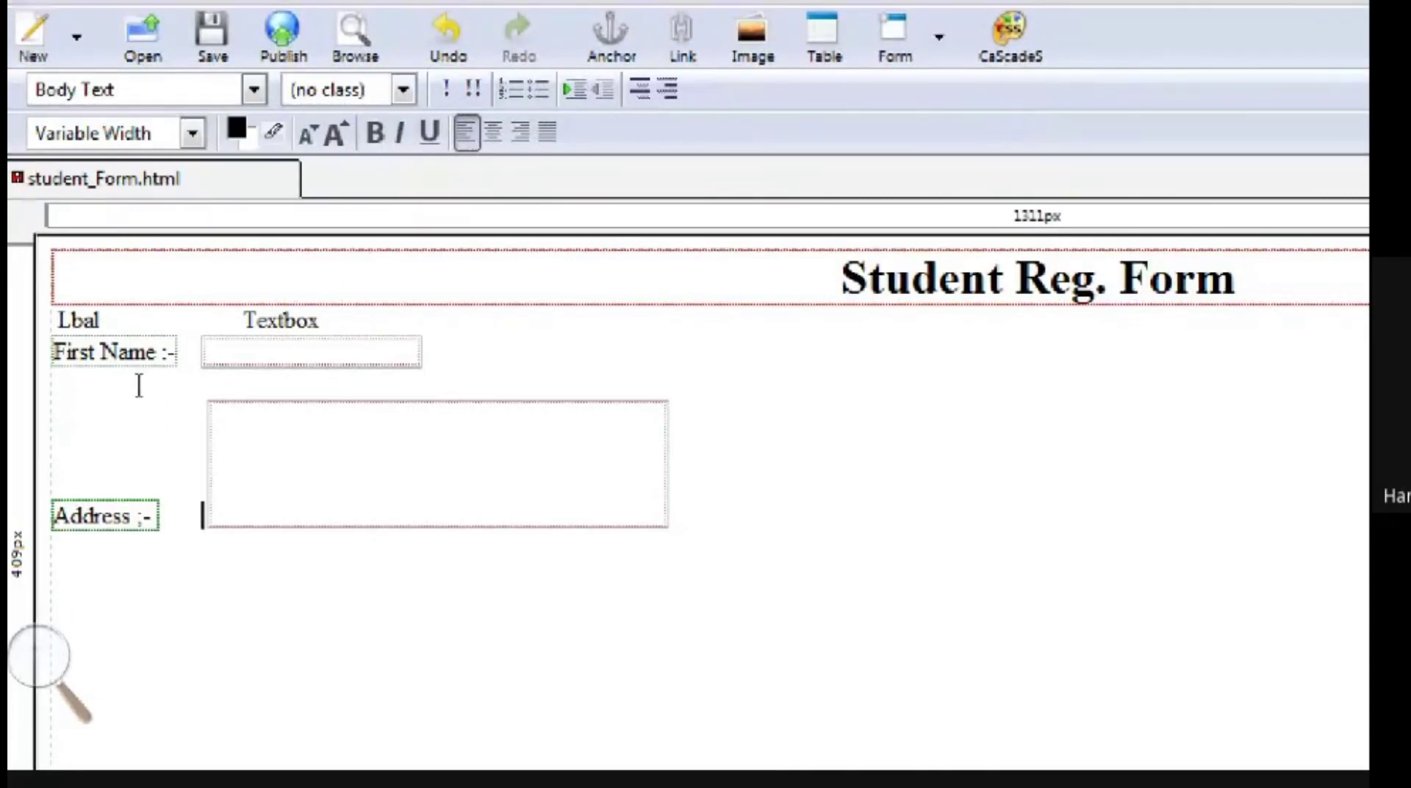
- Add a caption line above the Address row with "Lbal" over the label and "Text Area" over the text area
key("Up")
key("Return")
type("Lbal")
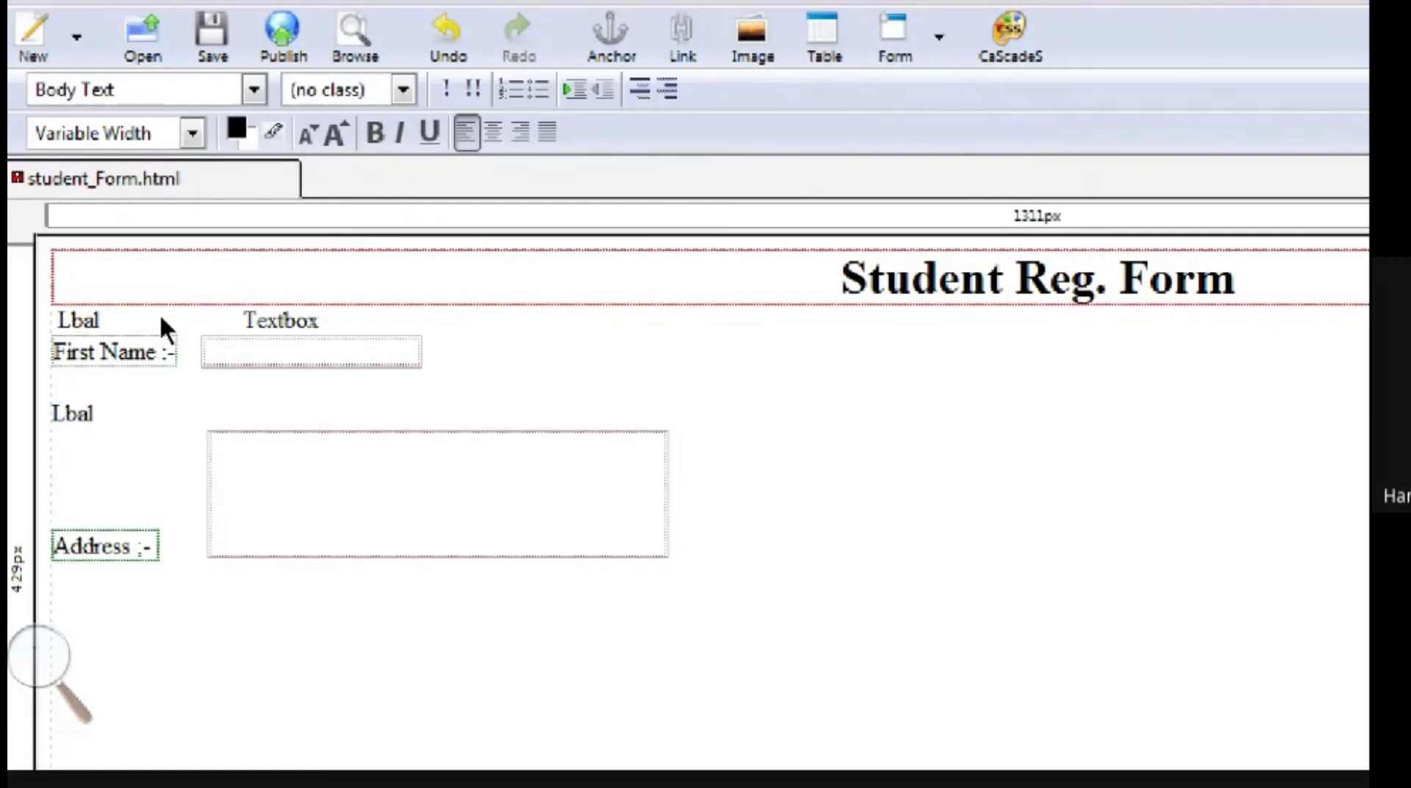
key("Tab")
key("Tab")
key("Tab")
key("Tab")
type("Text")
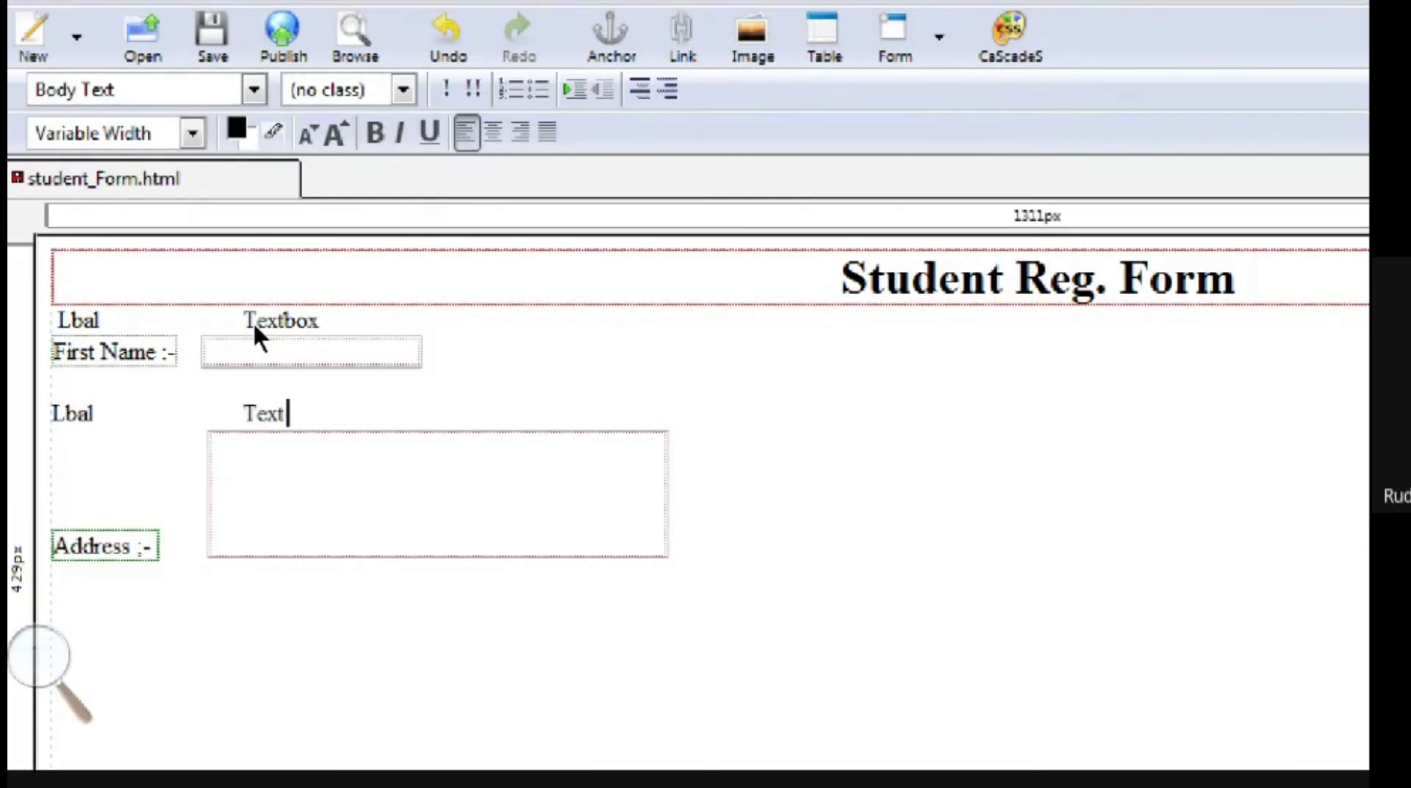
type(" Area")
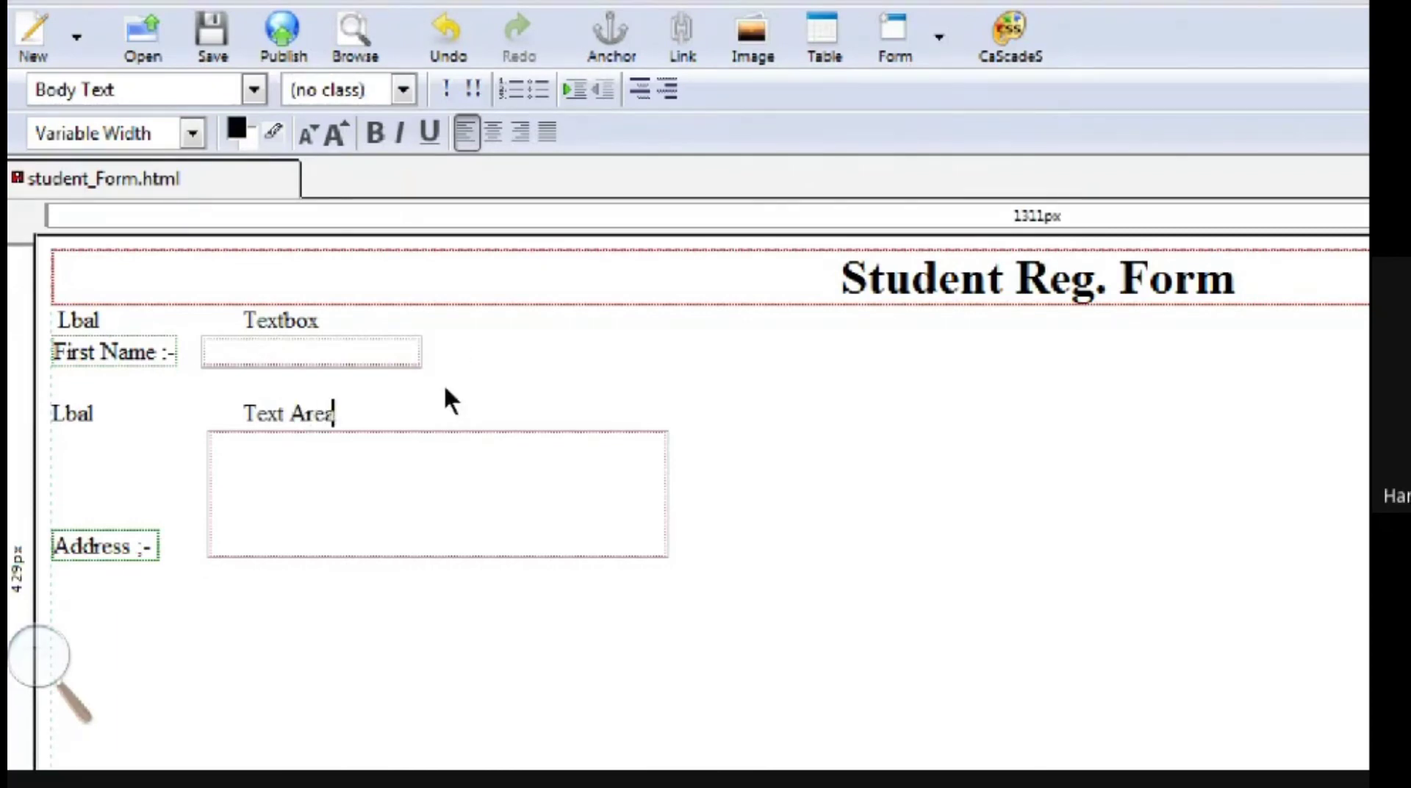
- Start new lines below the Address row
key("Down")
key("Return")
key("Return")
type("Gensd==")
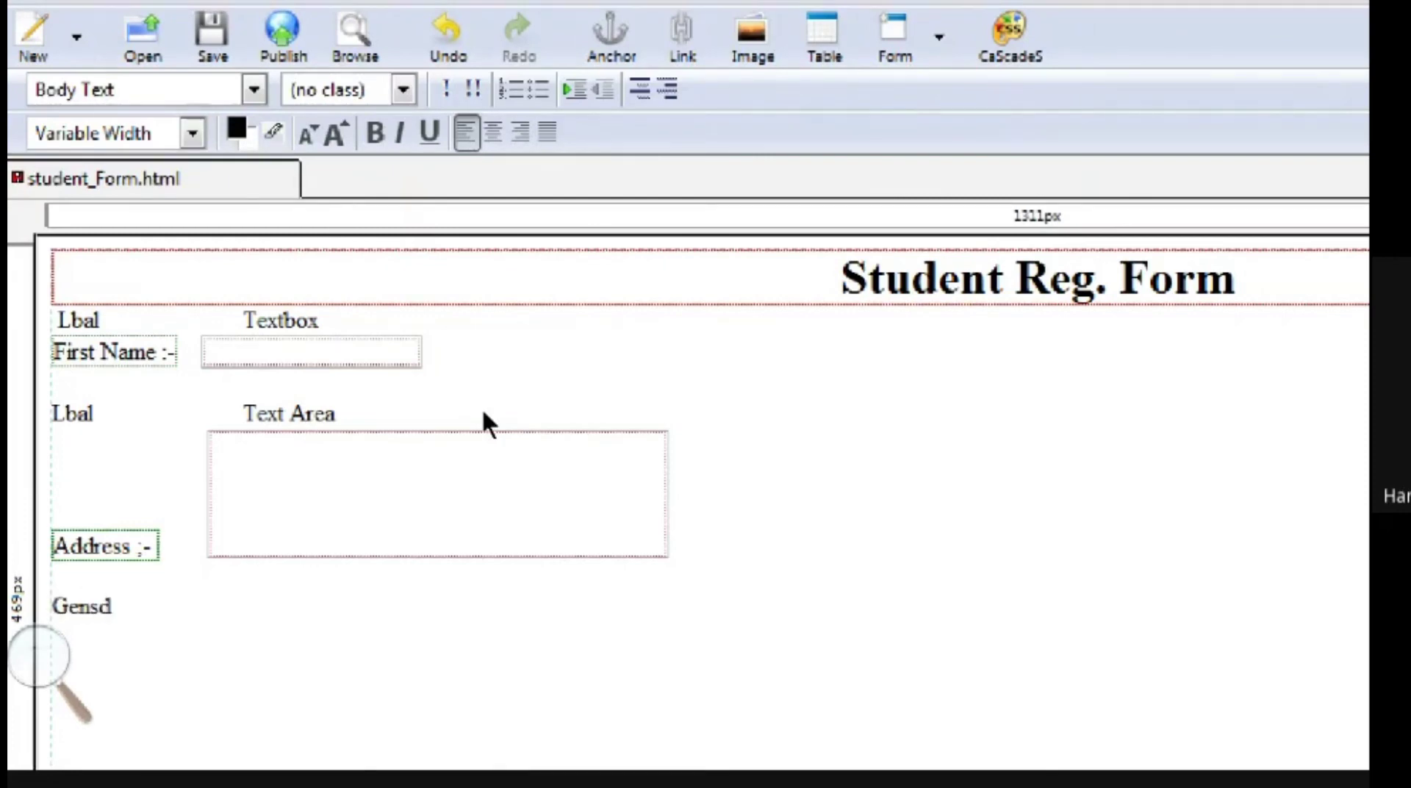
key("BackSpace")
key("BackSpace")
key("BackSpace")
key("BackSpace")
key("BackSpace")
type("nder L-")
key("BackSpace")
key("BackSpace")
key("BackSpace")
key("BackSpace")
key("BackSpace")
key("BackSpace")
key("BackSpace")
key("BackSpace")
key("BackSpace")
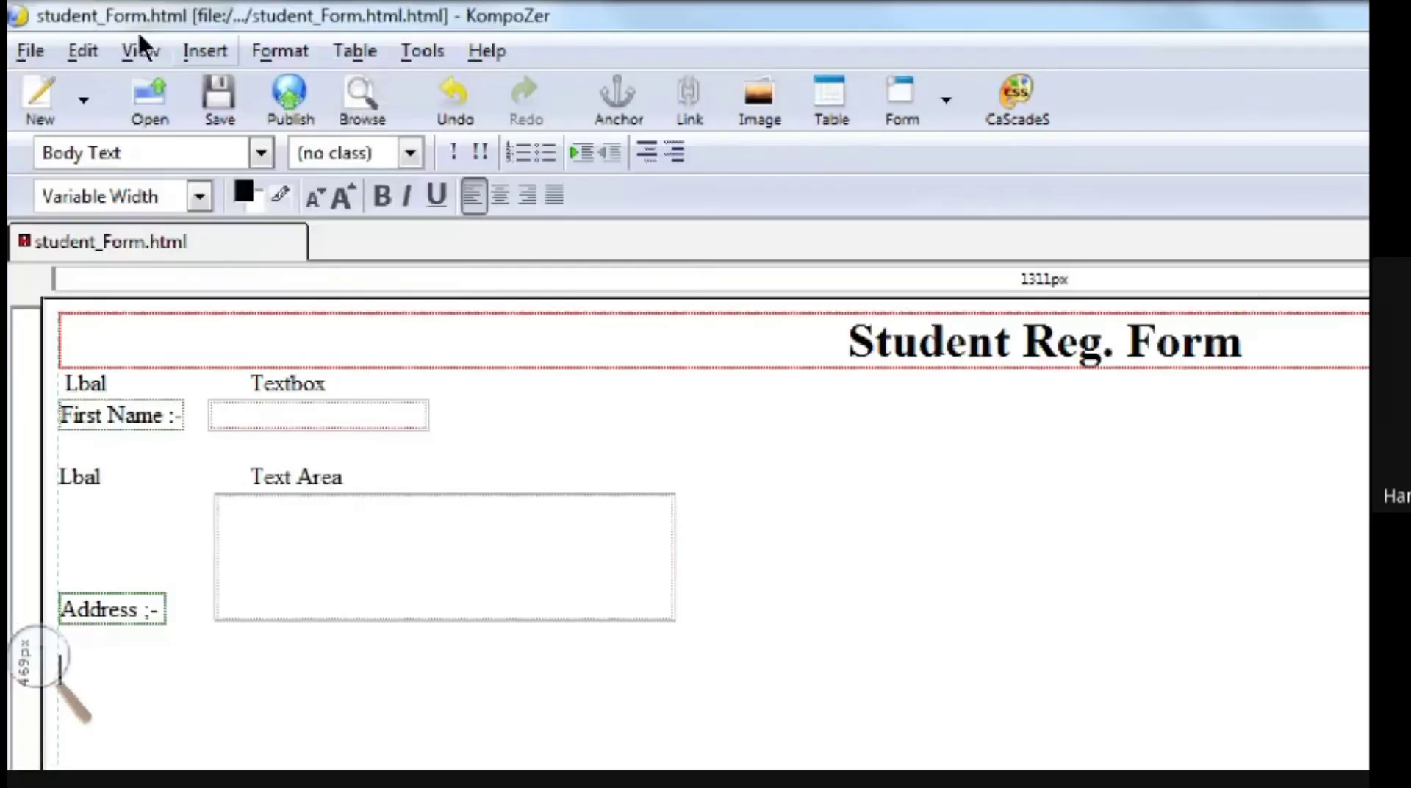
left_click(205, 51)
key("Return")
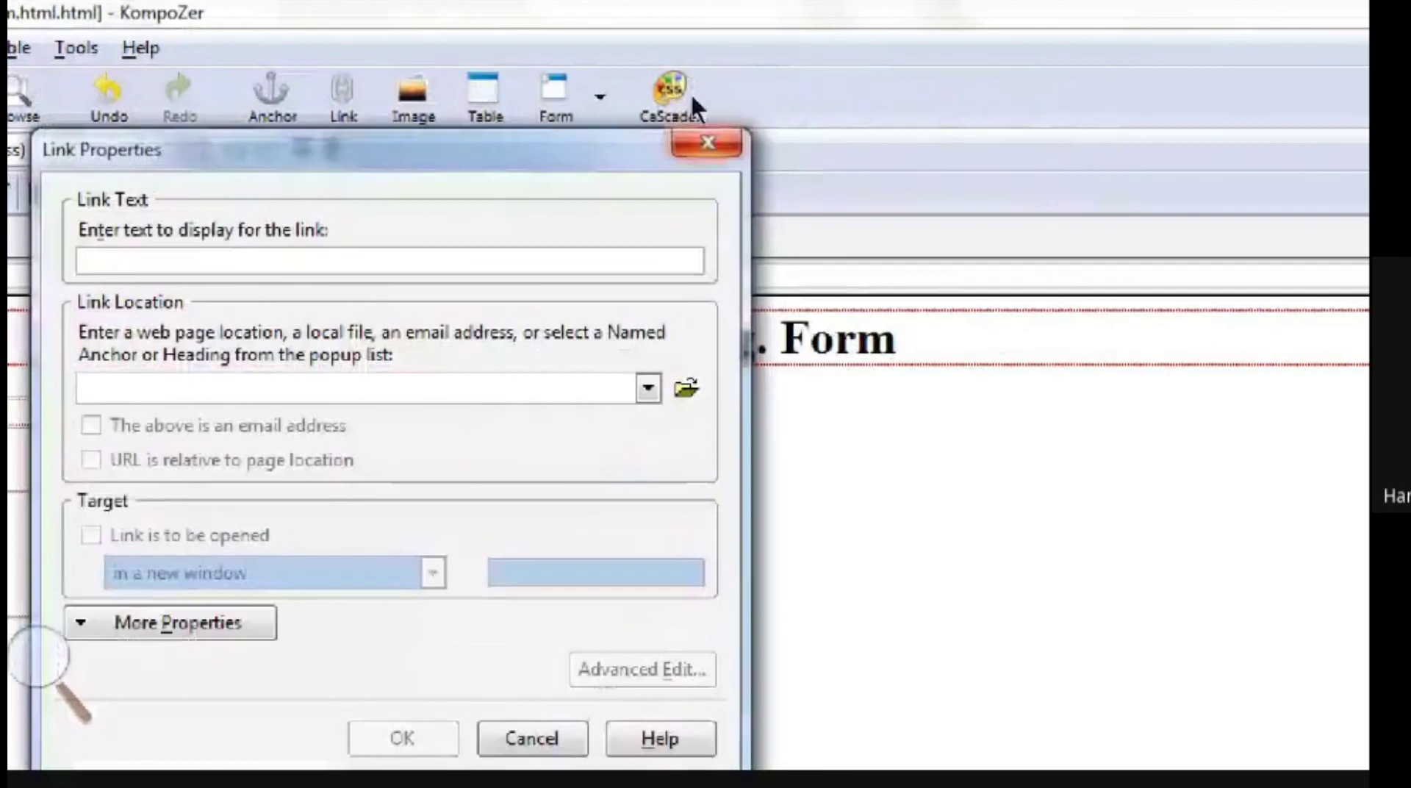
key("Escape")
- Insert a form label reading "Gender :-" below the Address row
left_click(205, 50)
mouse_move(382, 138)
key("Down")
key("Down")
key("Down")
key("Down")
key("Down")
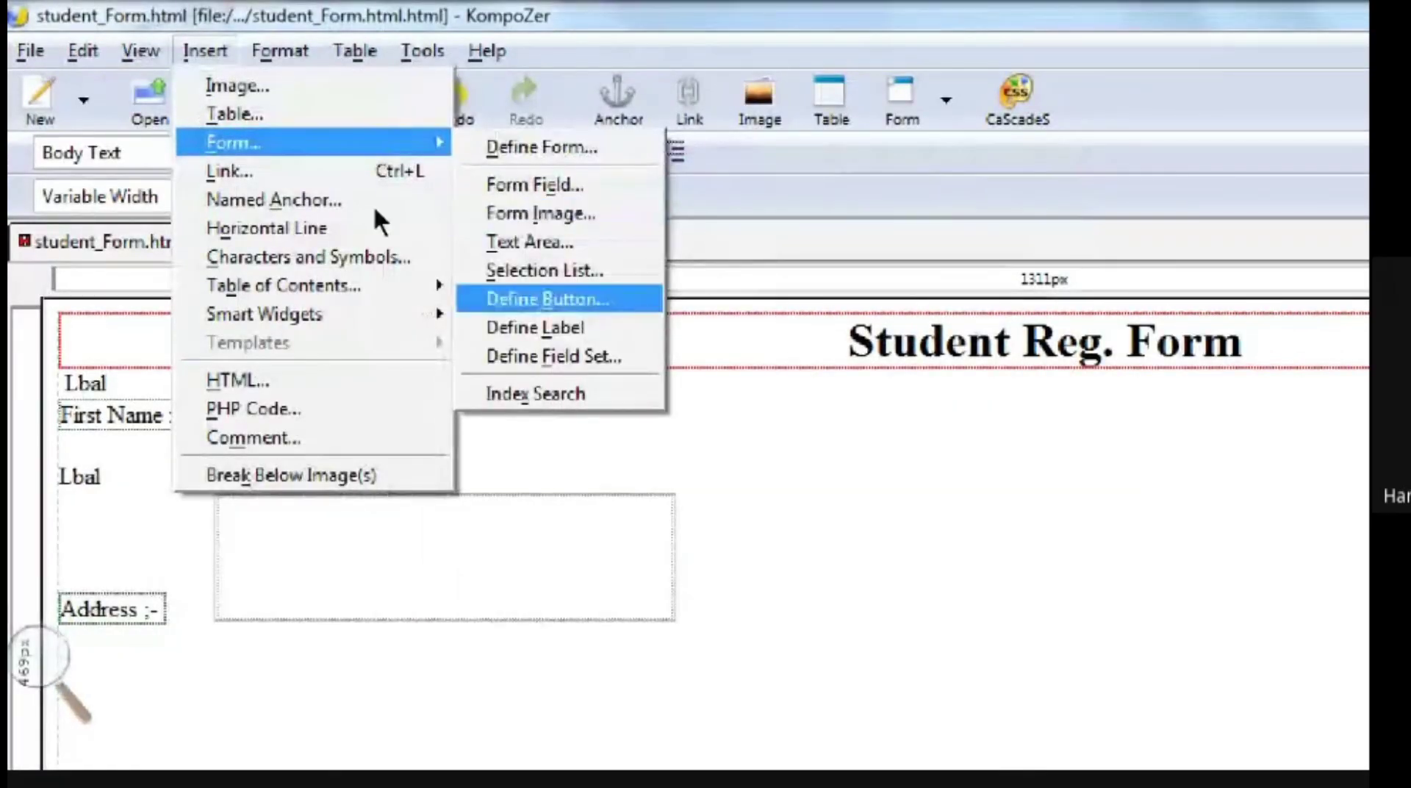
left_click(169, 473)
type("Ger")
type("der")
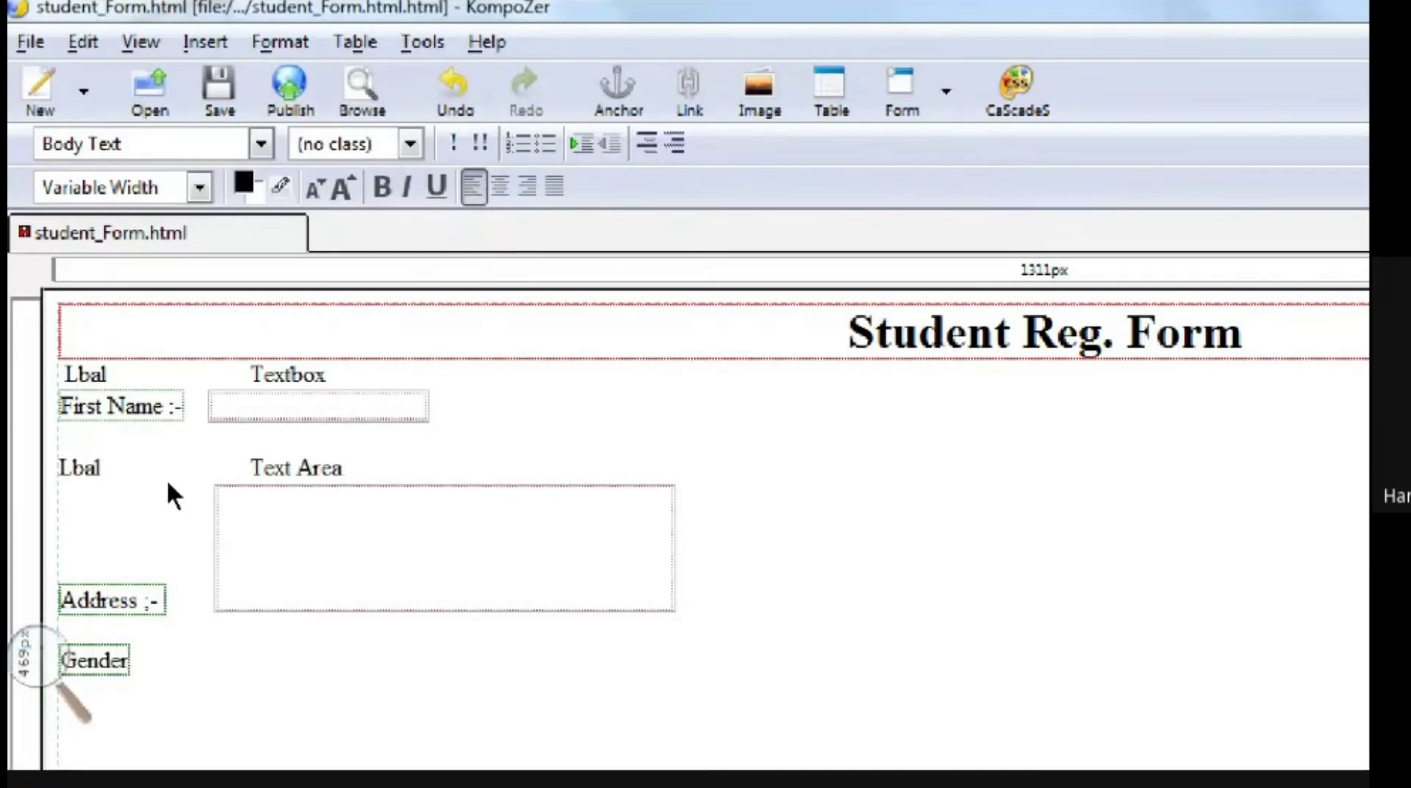
type(" :-")
key("BackSpace")
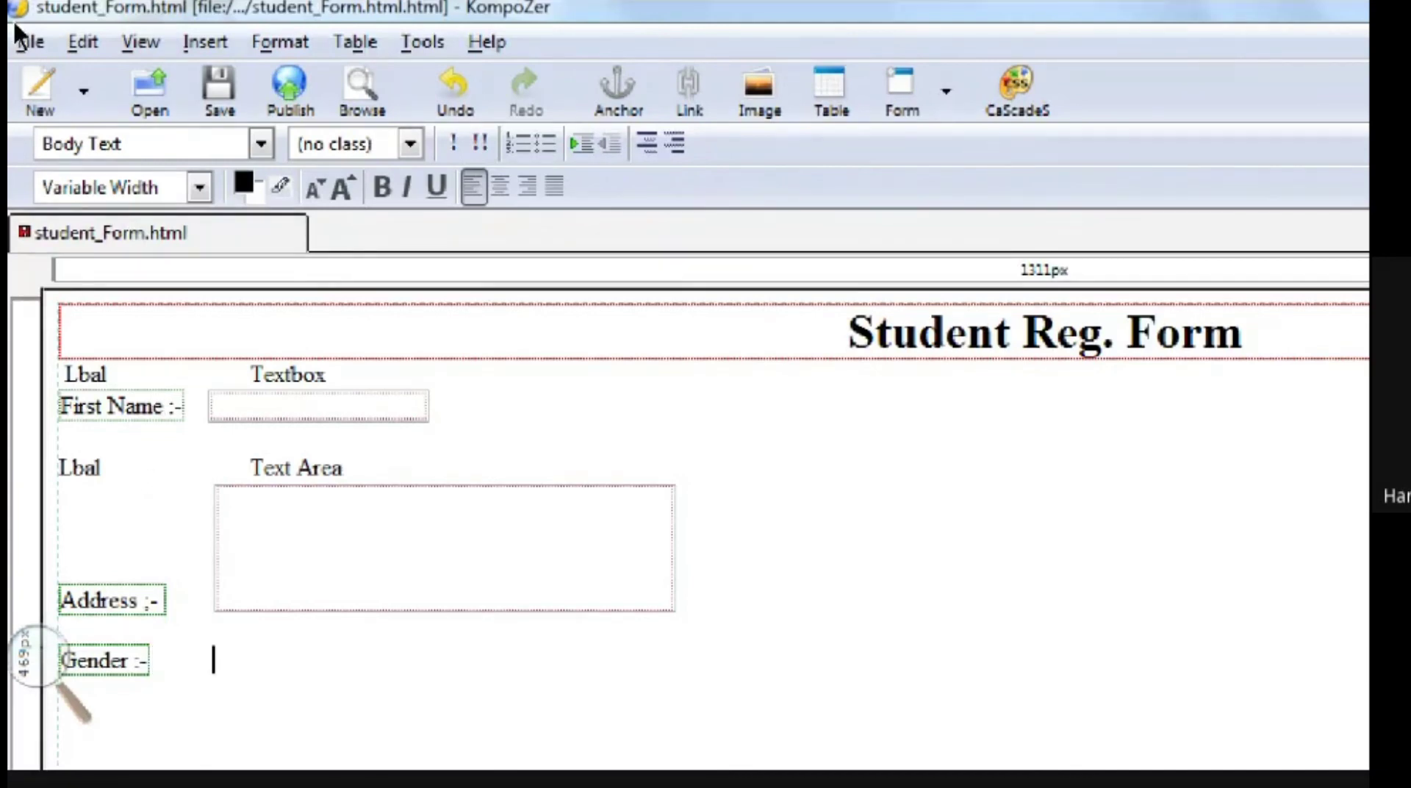
- Create a form field of type Radio Button beside the Gender label
left_click(195, 42)
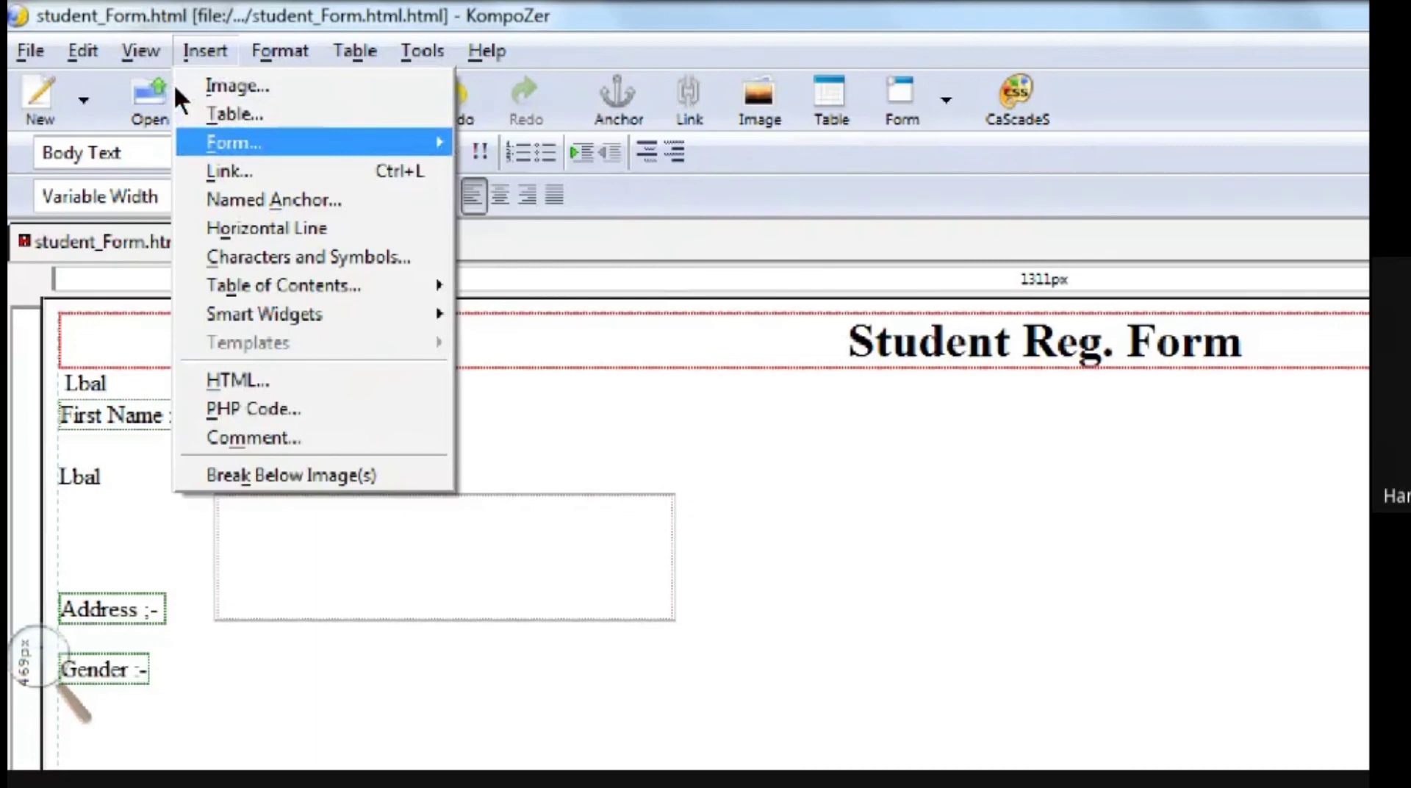
key("Right")
key("Down")
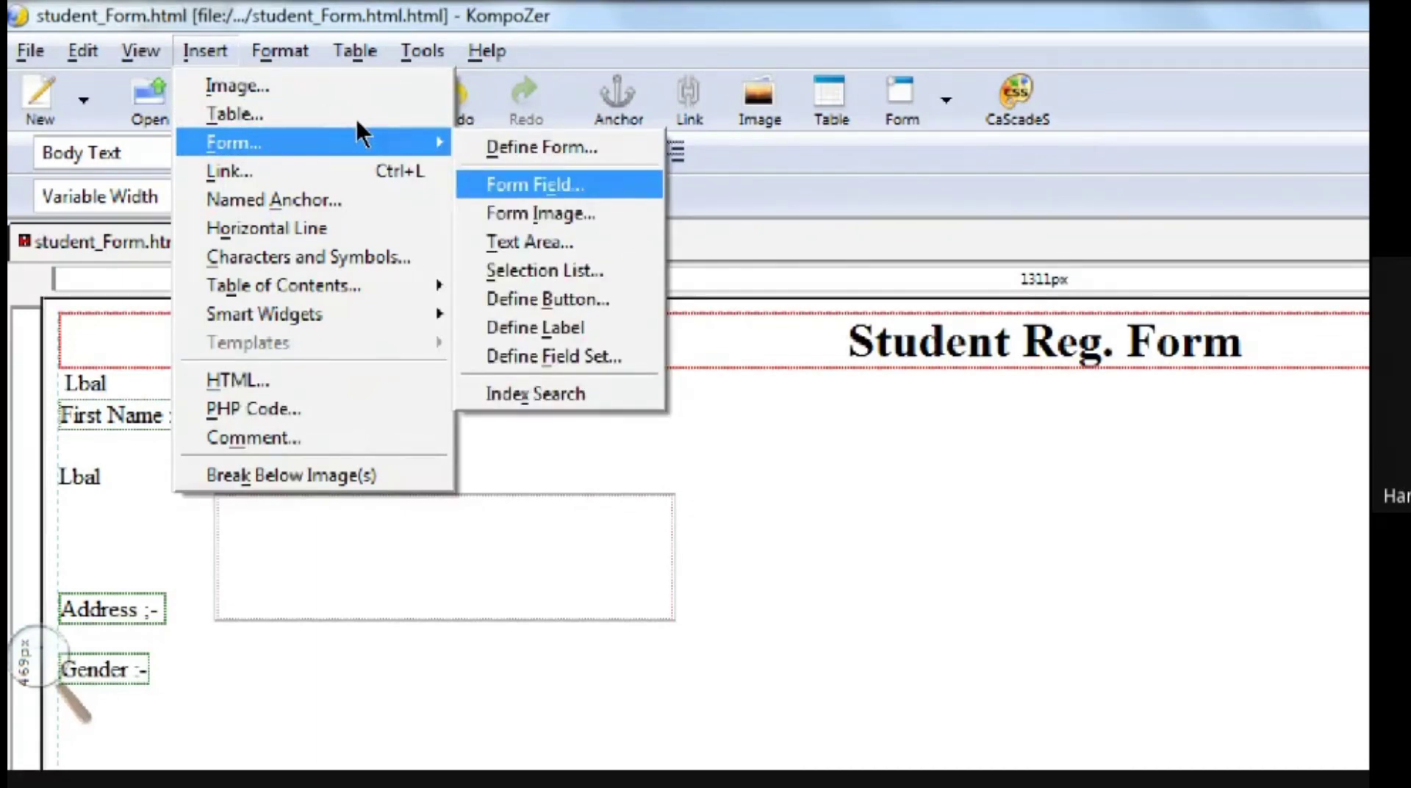
key("Return")
key("alt+Down")
key("Down")
key("Down")
key("Down")
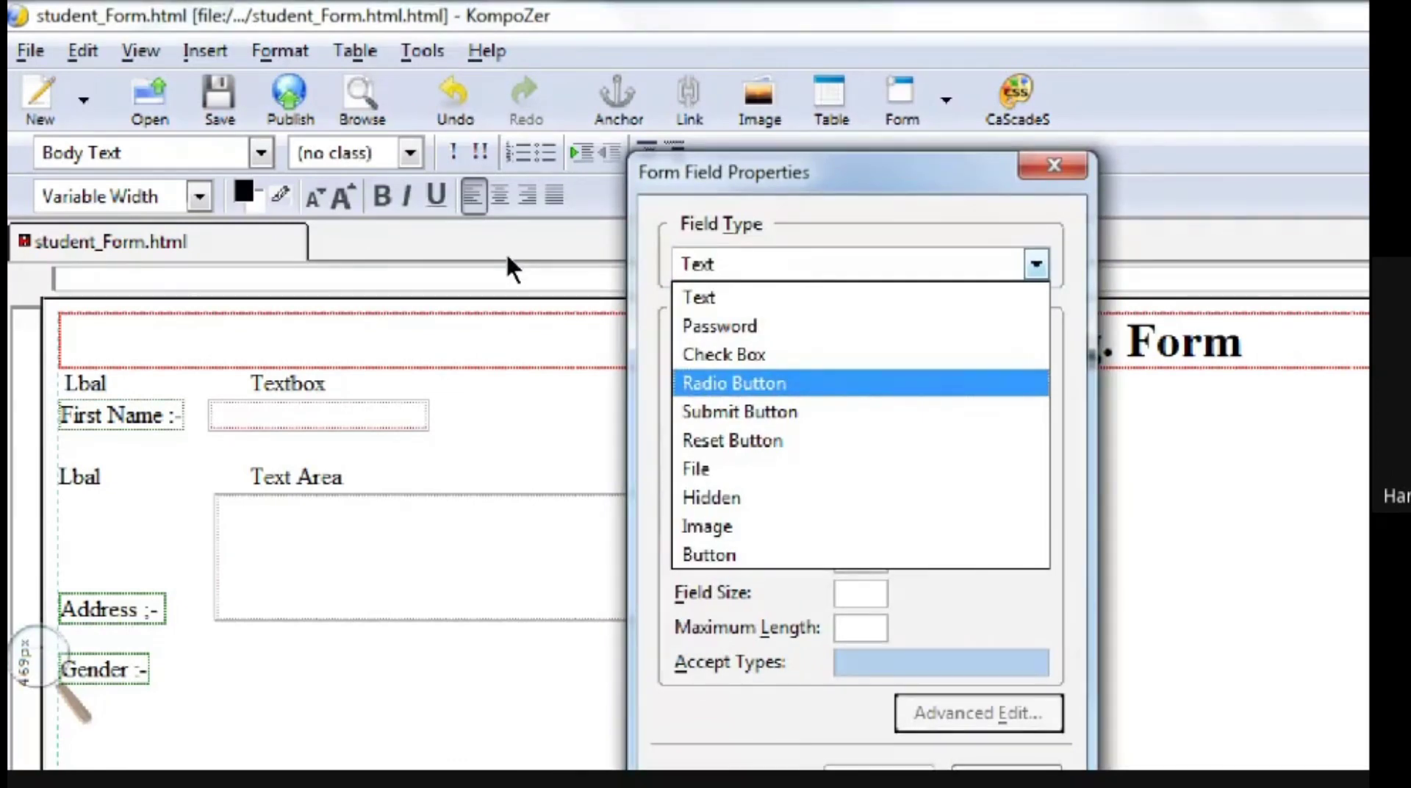
key("Return")
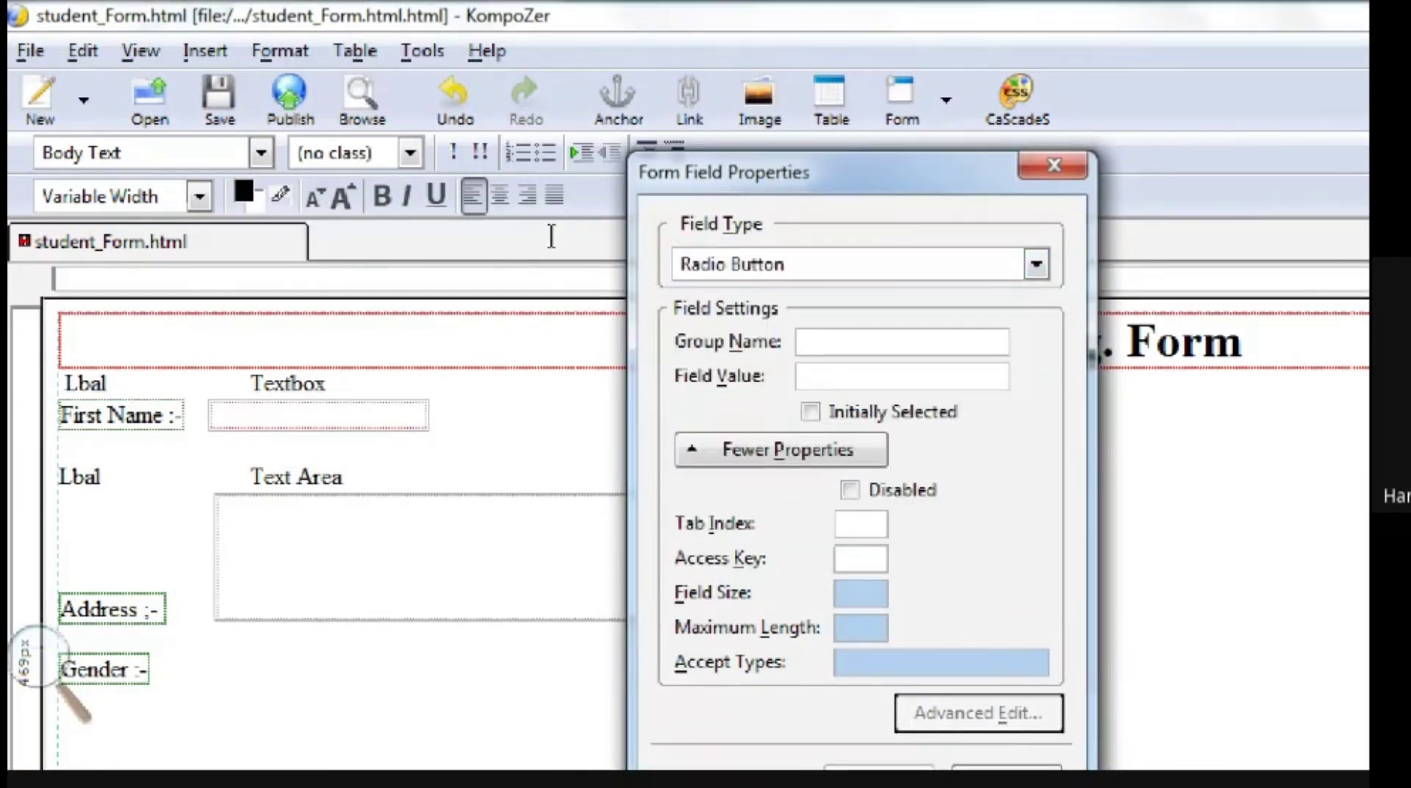
- Give the radio button the group name "gender" and value "male", make it initially selected, and caption it "Male"
type("gen")
type("der")
type("m")
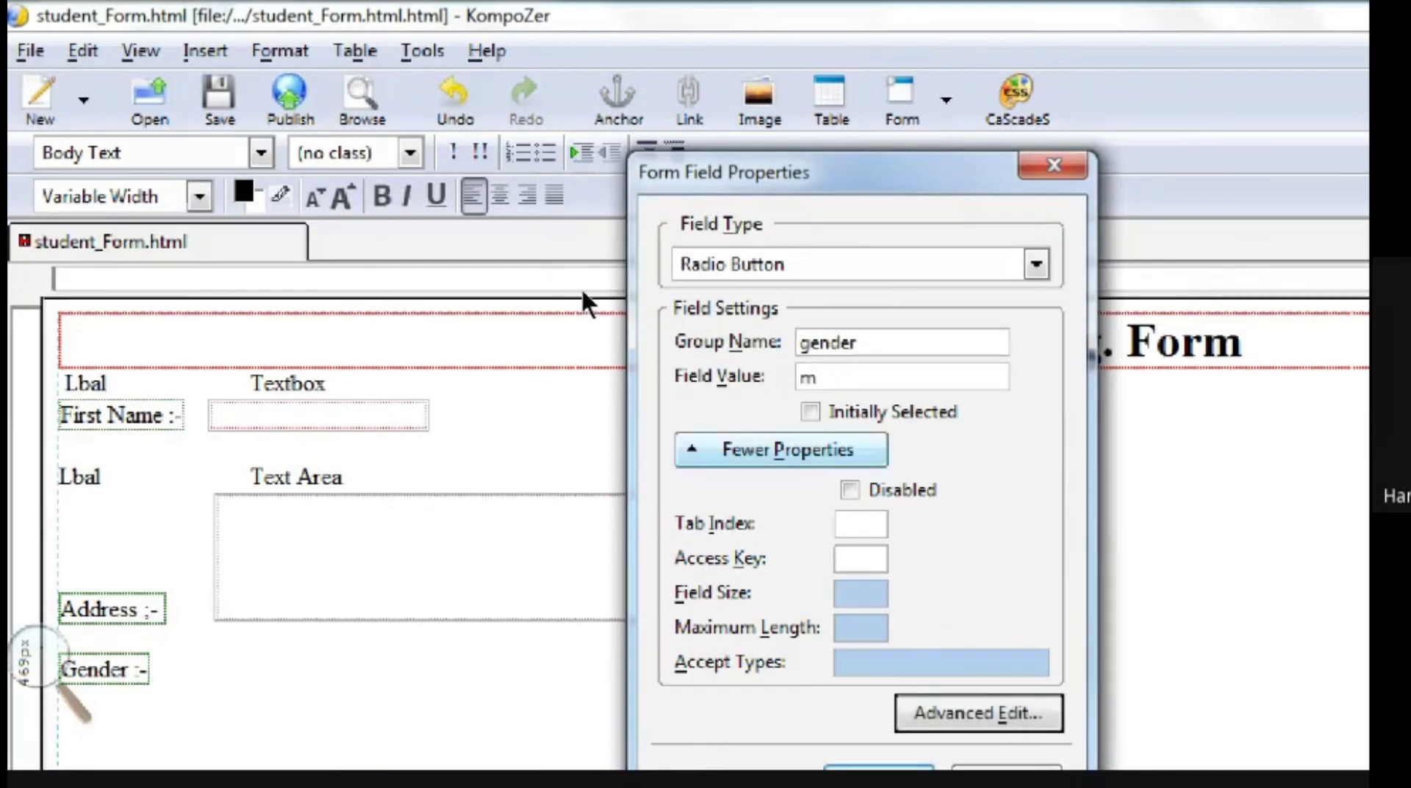
key("Tab")
key("space")
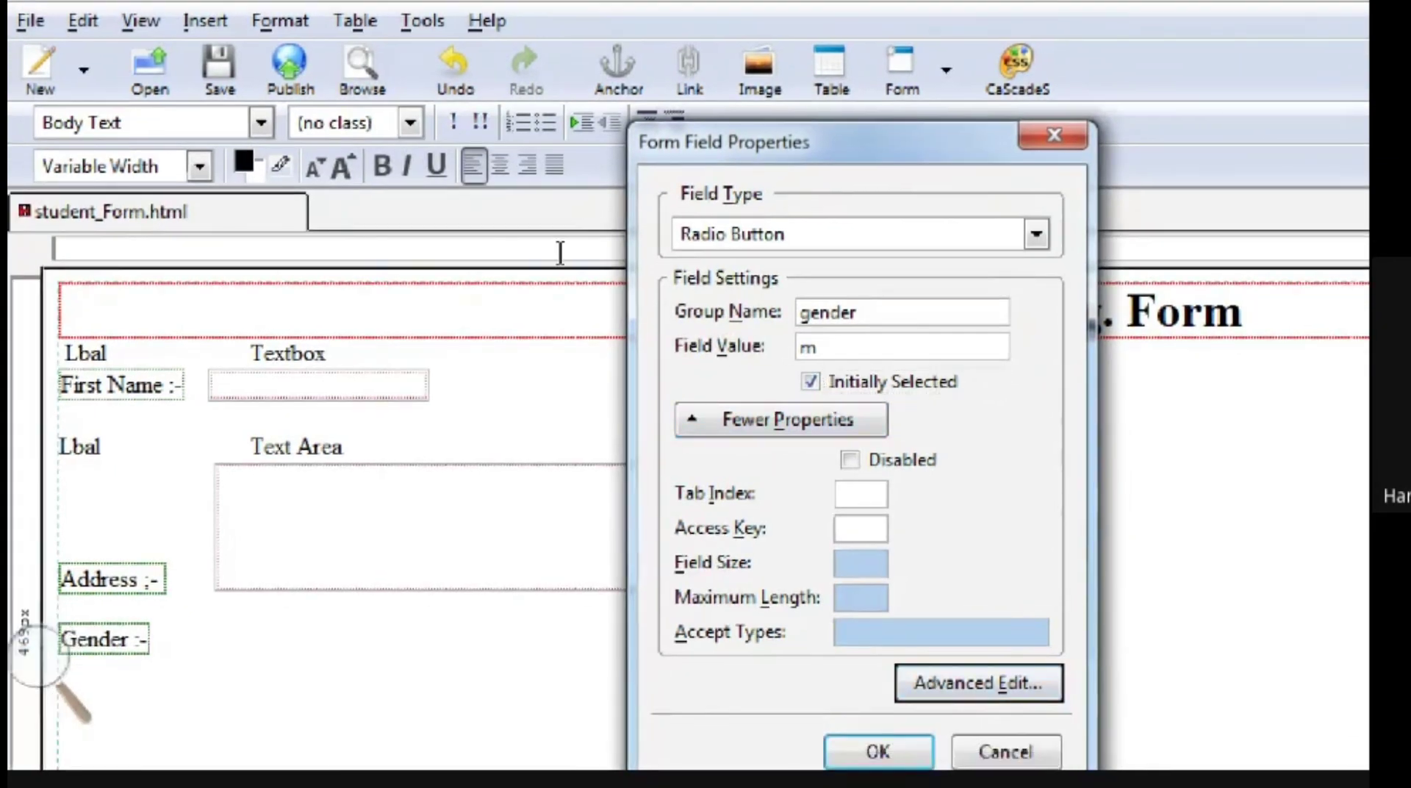
type("ale")
key("Return")
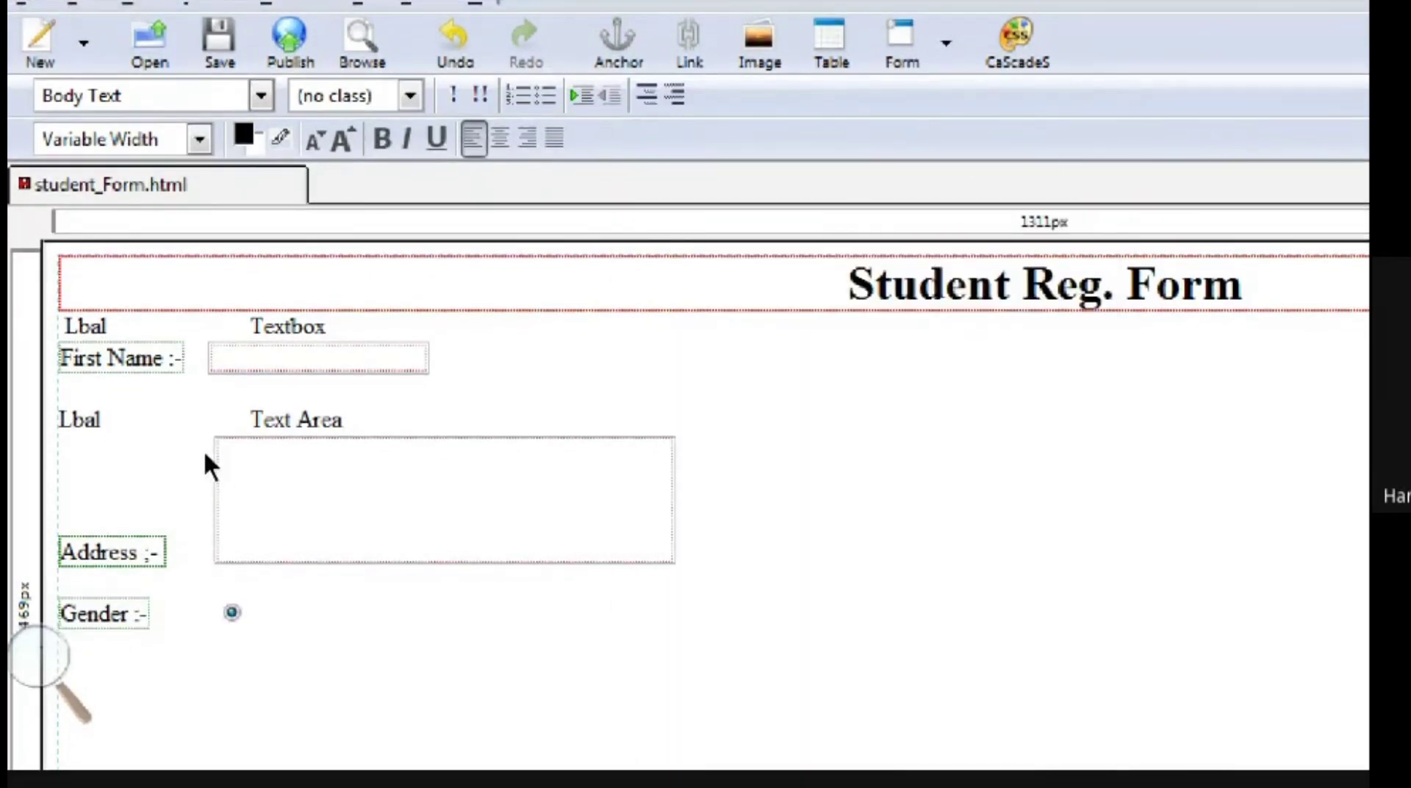
type("Male")
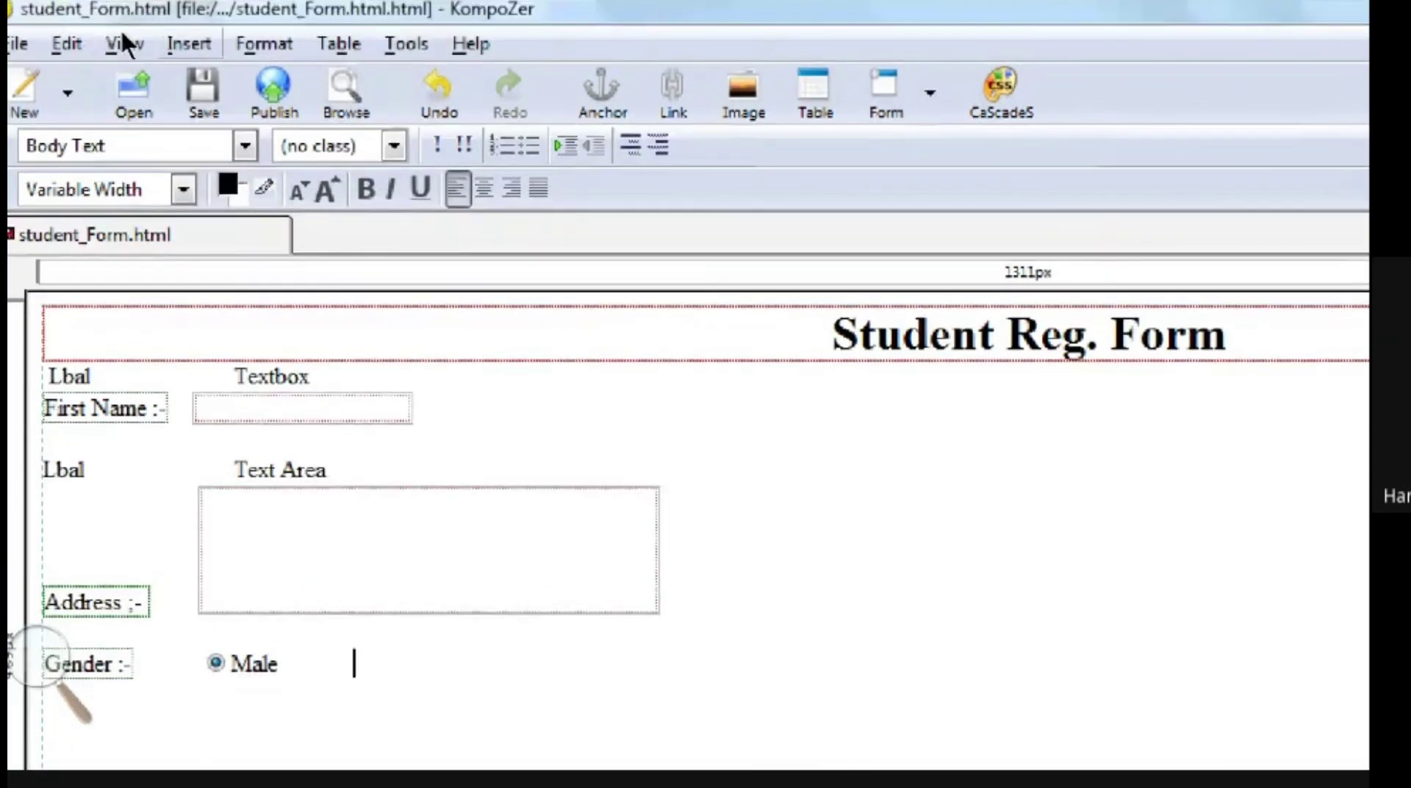
- Create a second form field of type Radio Button after the Male option
left_click(184, 43)
key("Right")
key("Down")
key("Return")
key("alt+Down")
key("Down")
key("Down")
key("Down")
key("Down")
key("Up")
key("Return")
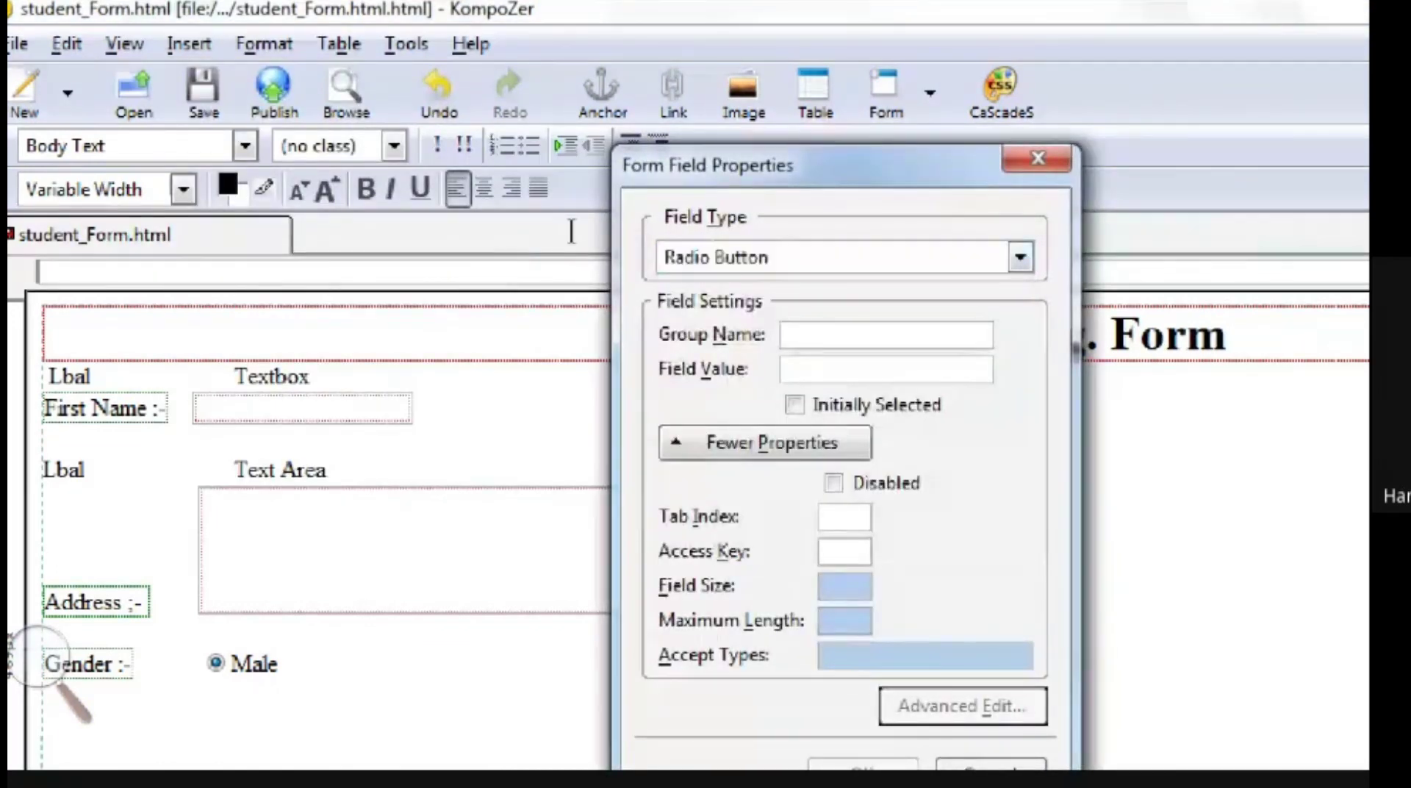
- Give the second radio button the group name "gender" and value "female", insert it, and caption it "Female"
type("Gender")
key("BackSpace")
key("BackSpace")
key("BackSpace")
key("BackSpace")
key("BackSpace")
key("BackSpace")
type("gender")
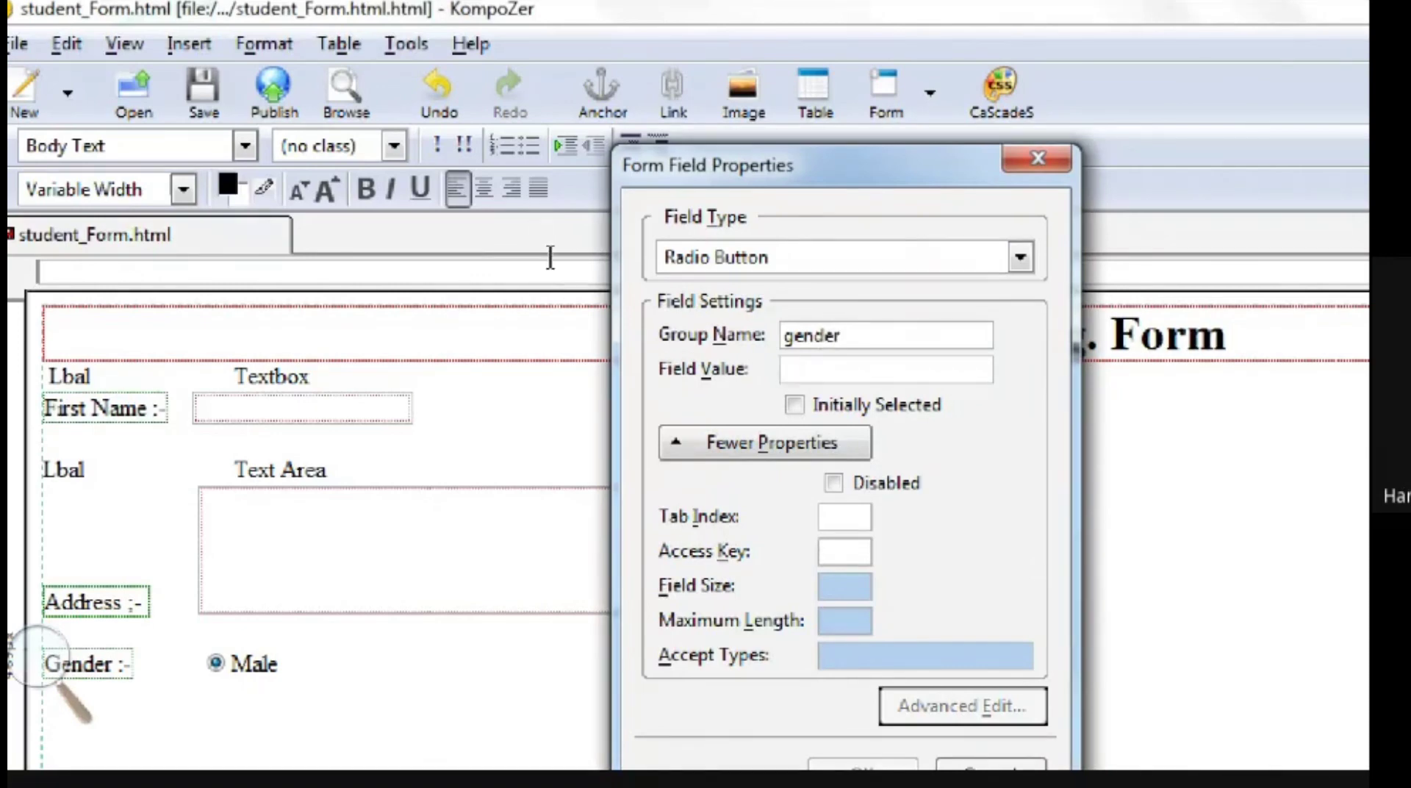
key("Tab")
type("female")
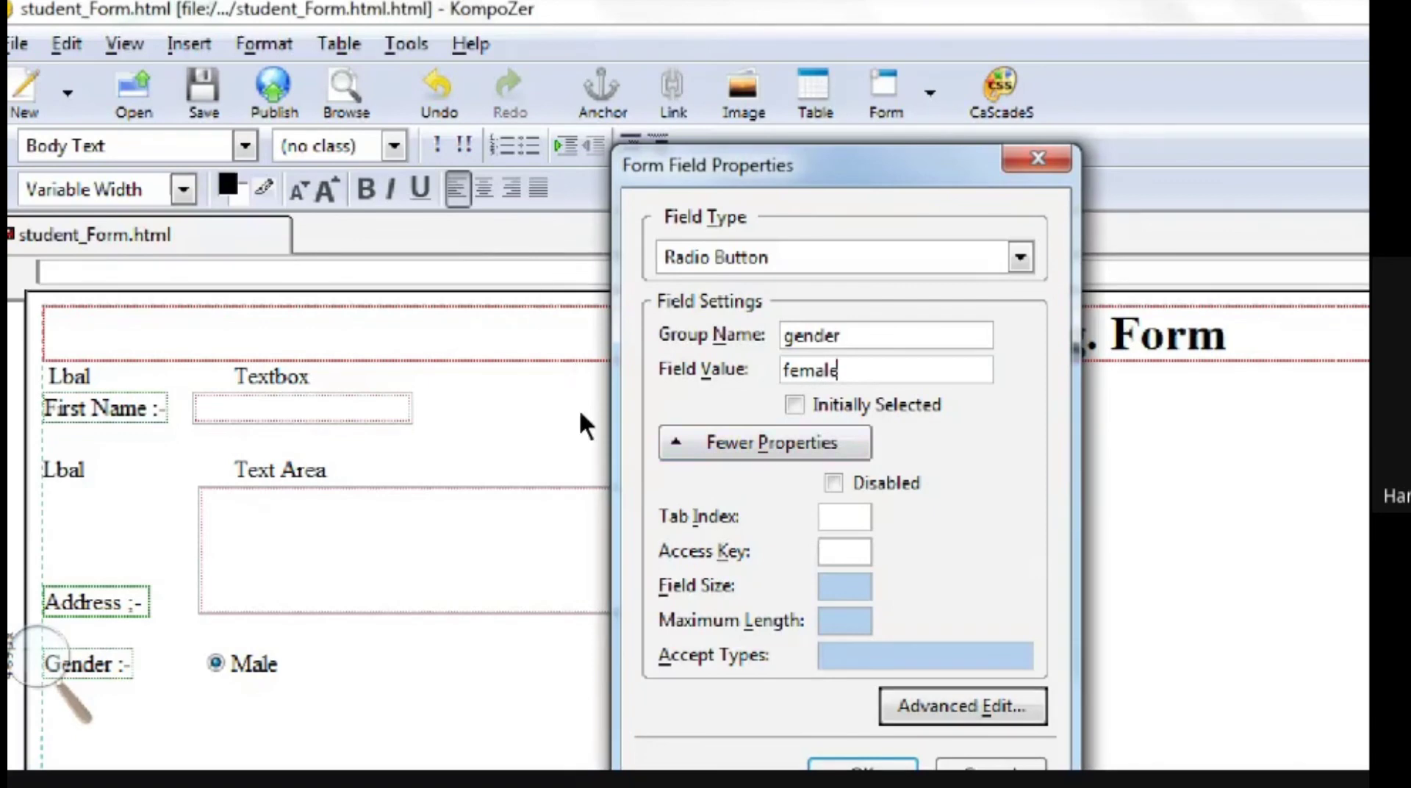
key("Return")
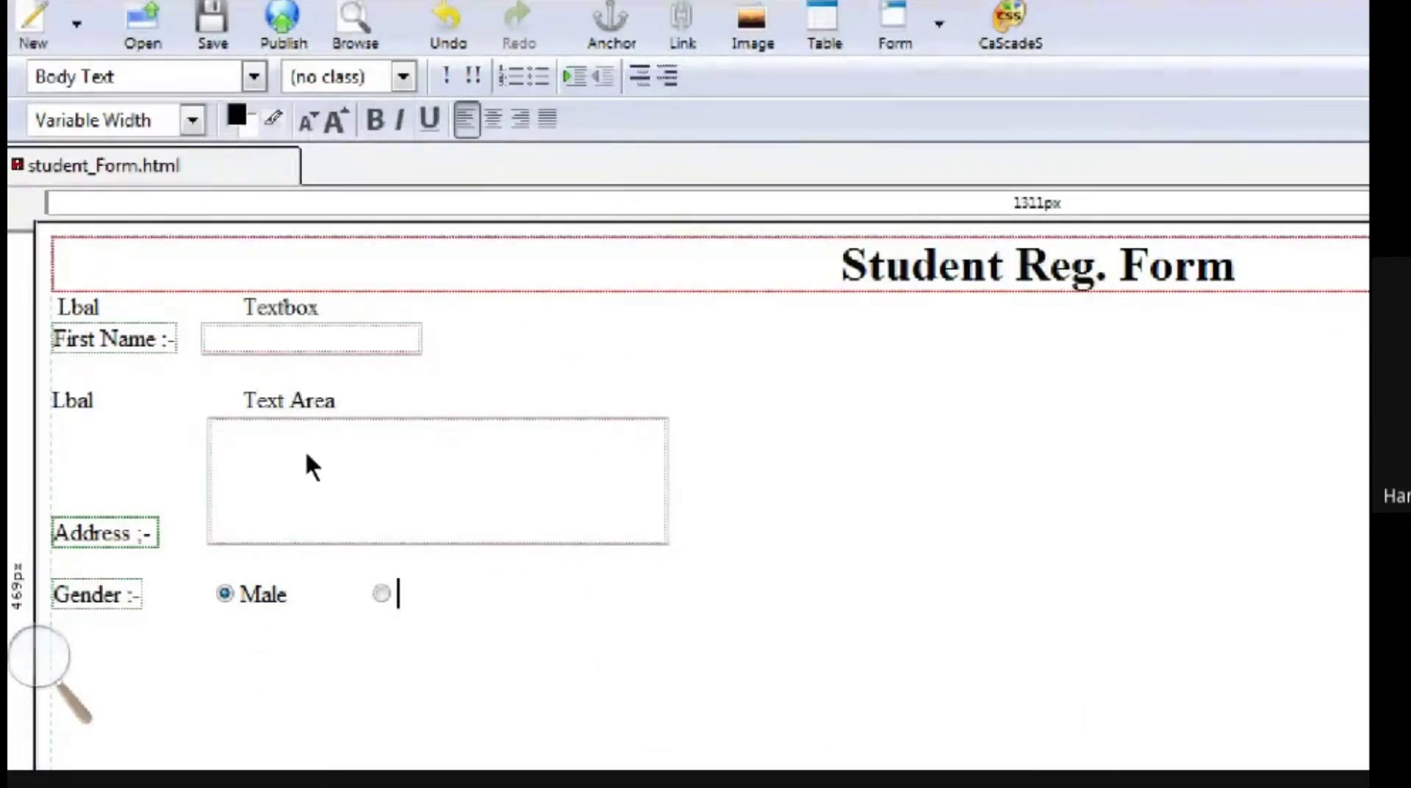
type("Female")
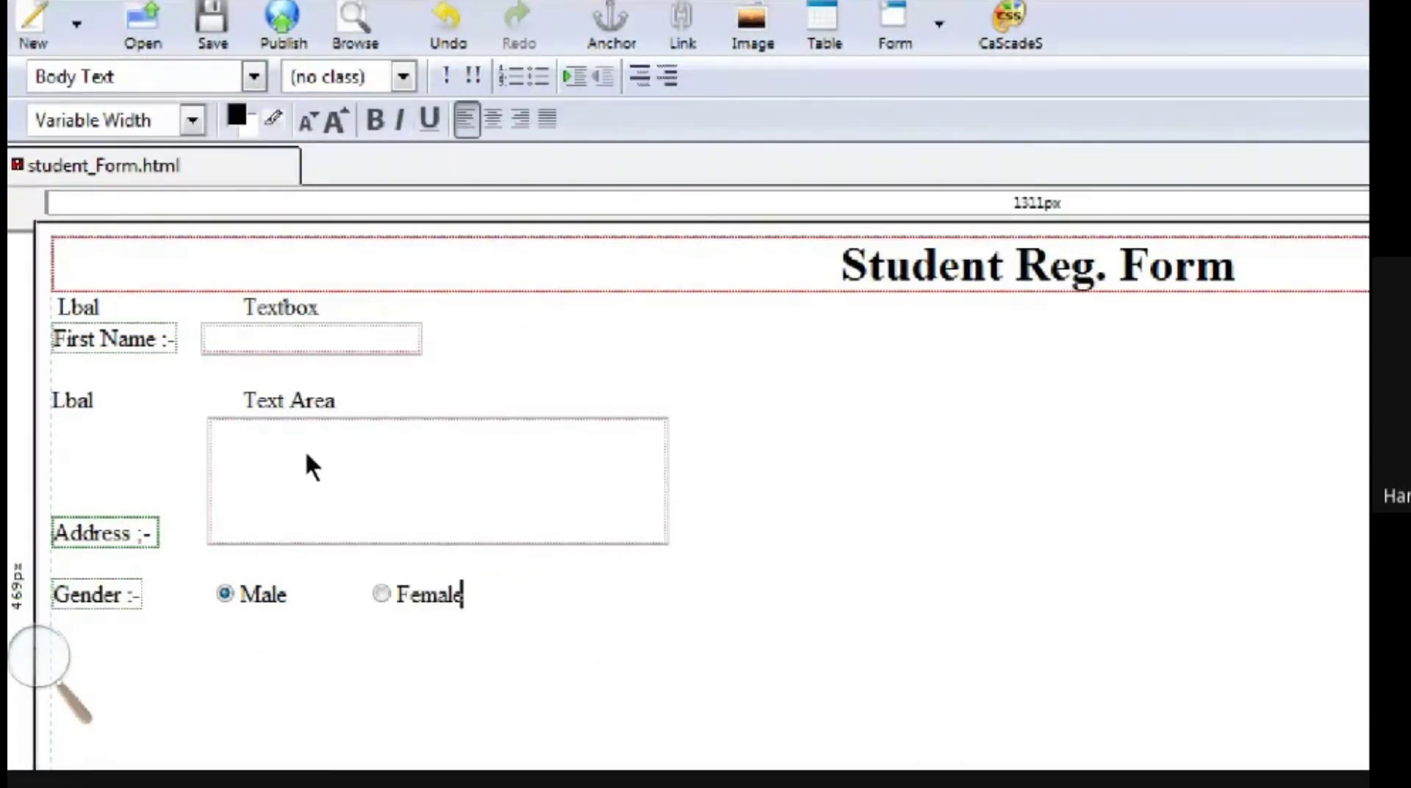
- Write the caption "Radio Button" above the gender options and start new lines below the Gender row
key("Return")
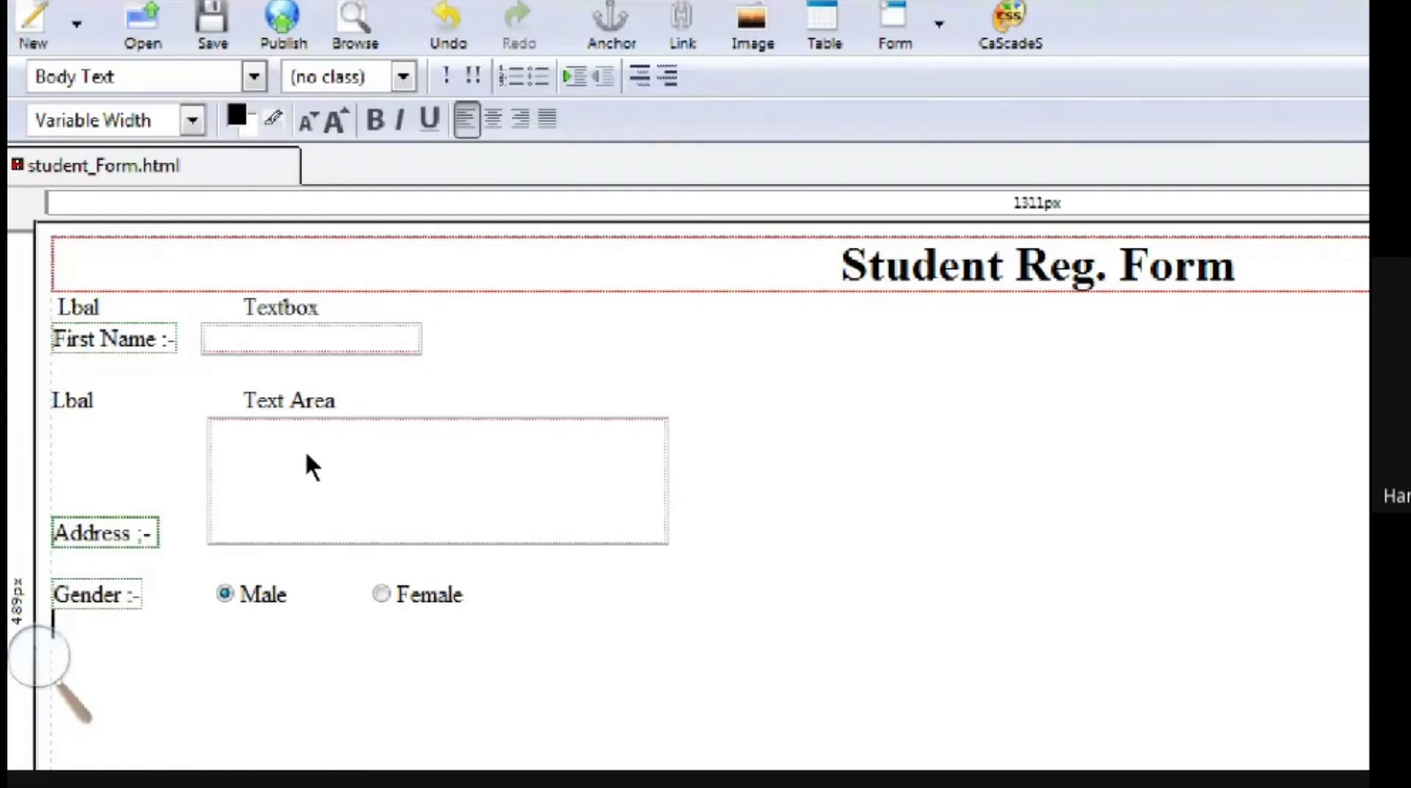
key("Up")
key("Up")
type("Radio Butt")
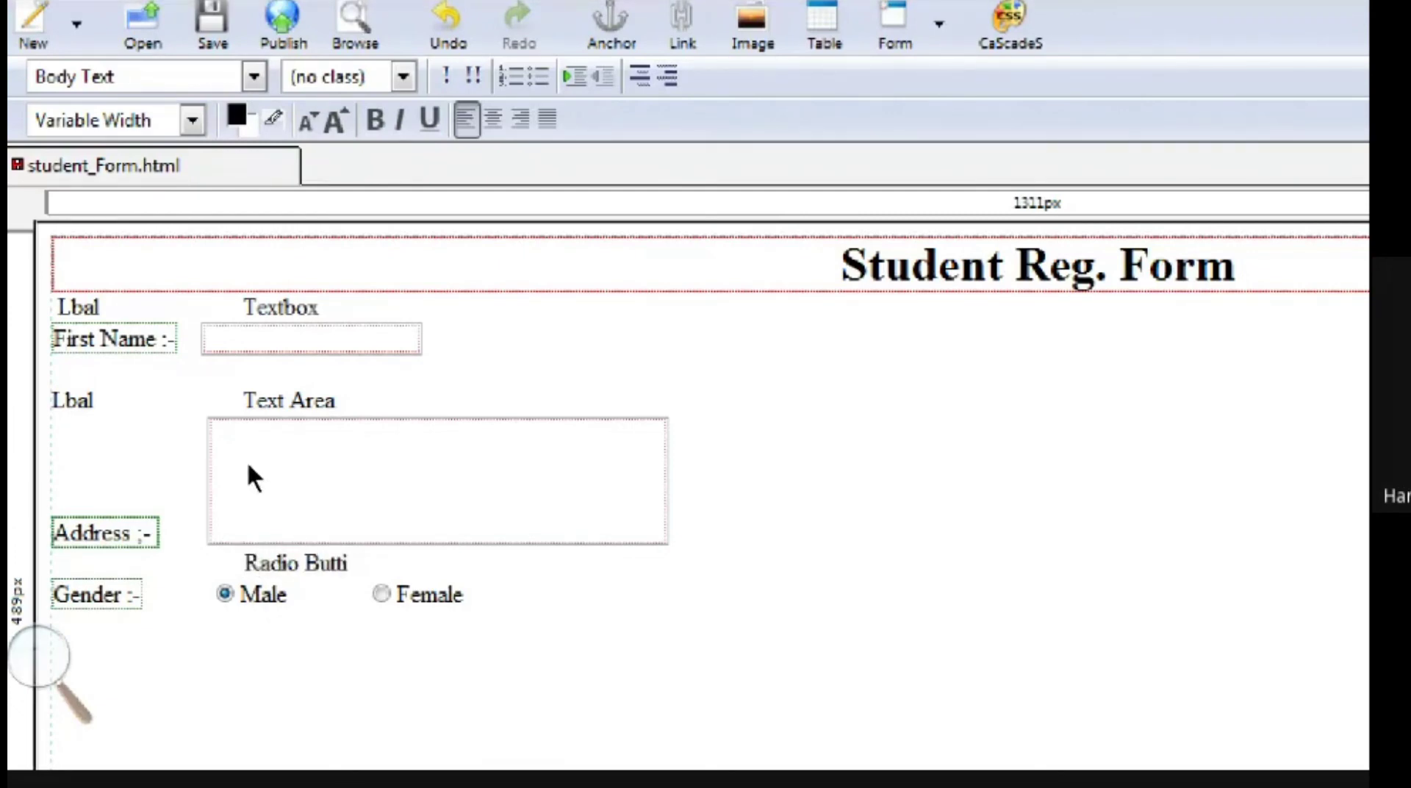
type("on")
key("Return")
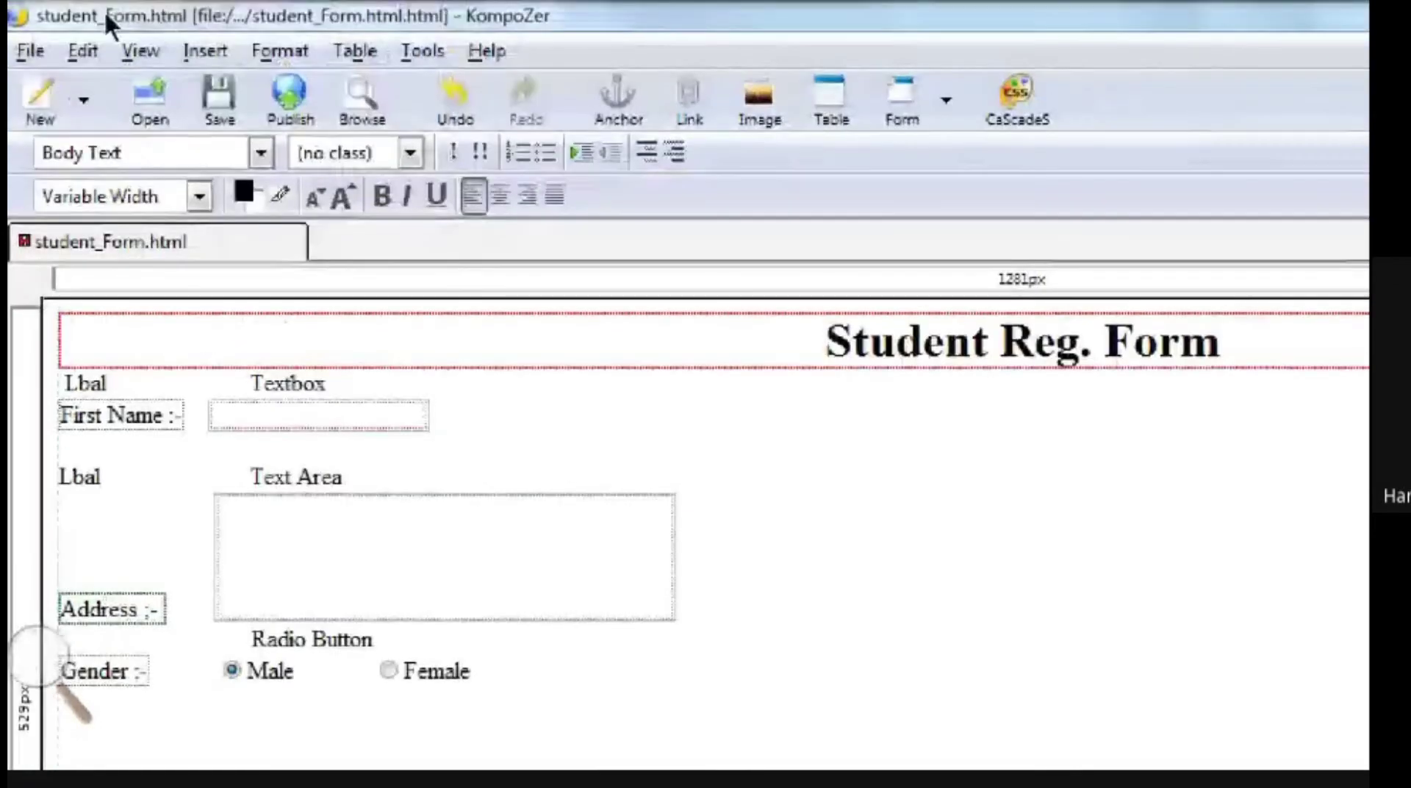
- Insert a form label reading "Hobby :-" below the Gender row
key("alt+i")
key("Down")
key("Down")
key("Down")
key("Down")
key("Down")
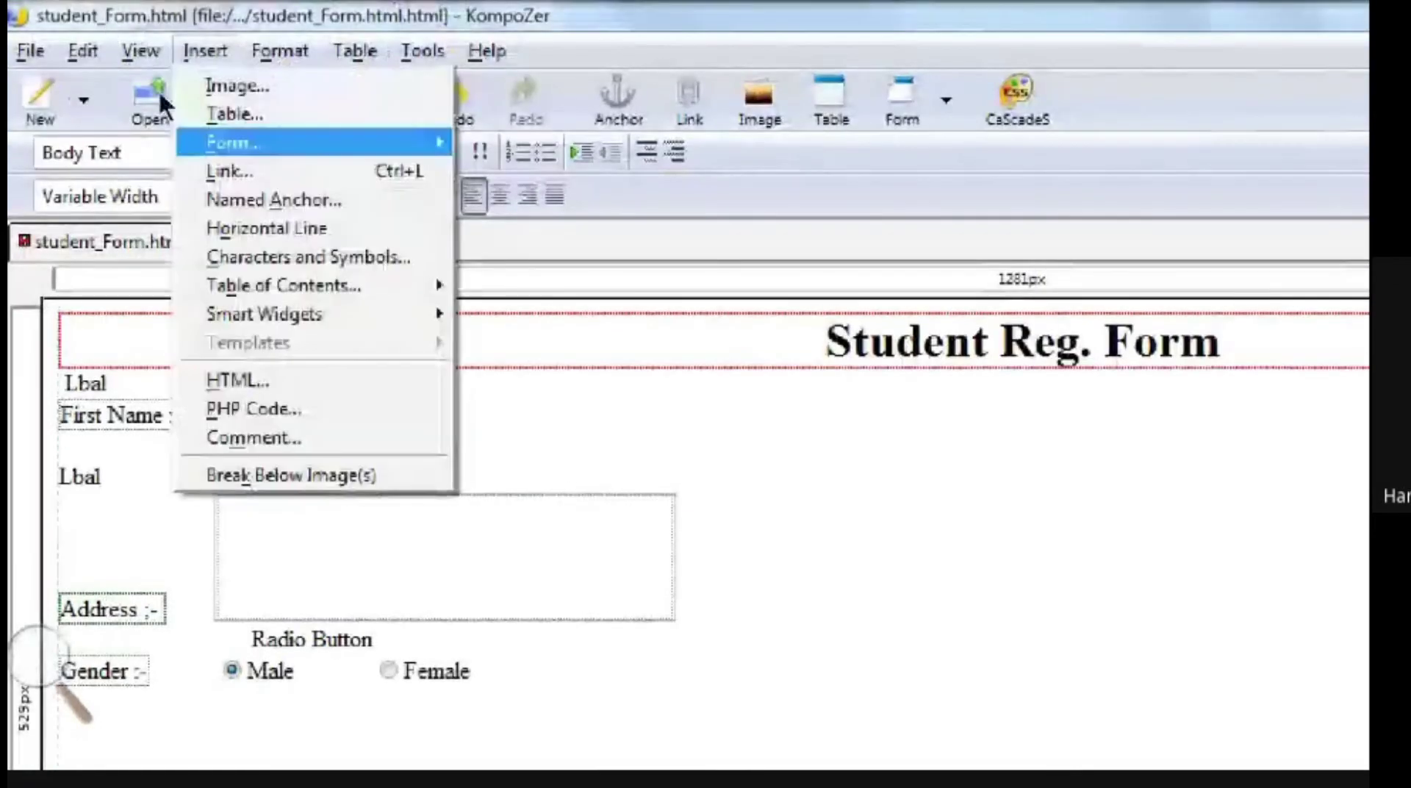
key("Up")
key("Up")
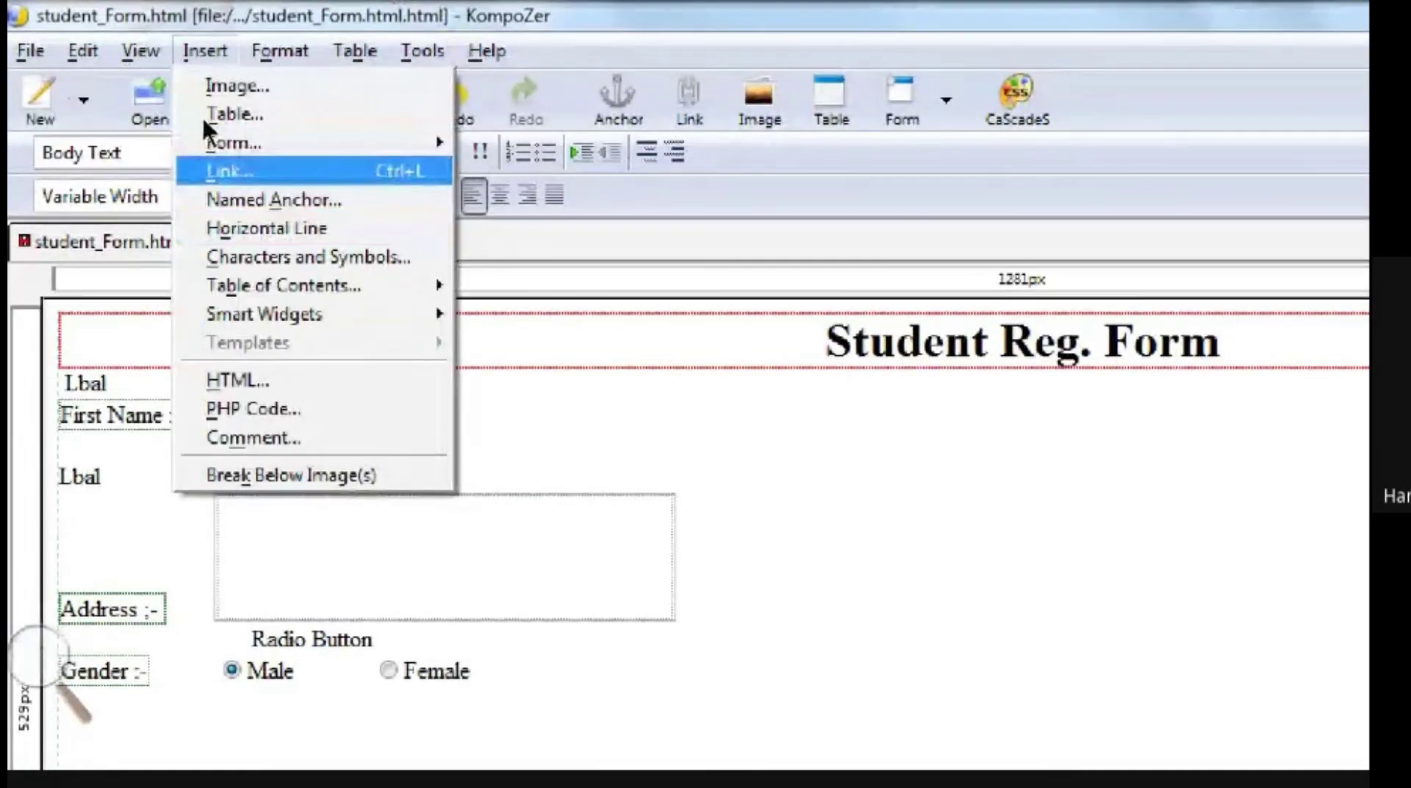
key("Up")
key("Right")
key("Down")
key("Down")
key("Down")
key("Down")
key("Down")
key("Down")
key("Down")
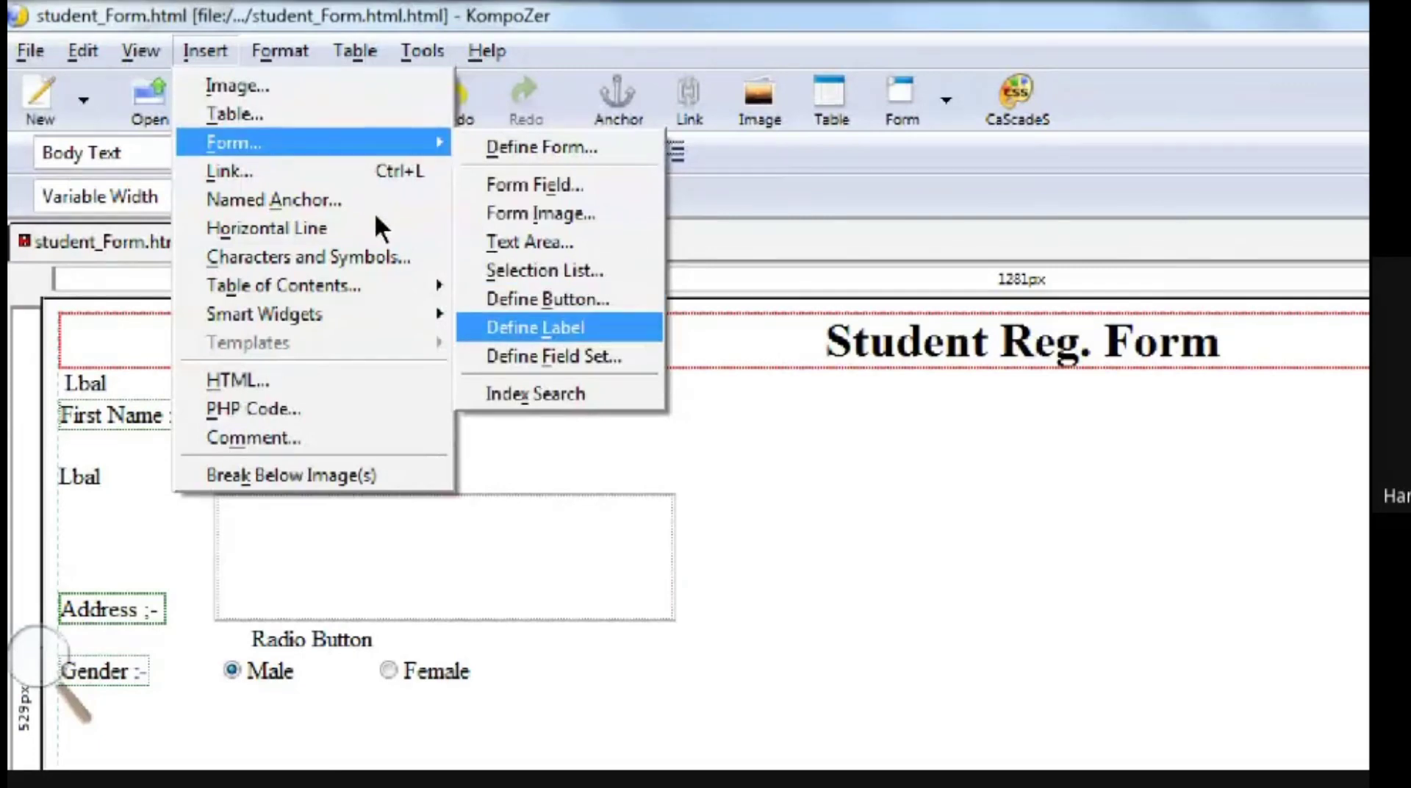
key("Return")
type("Hobby")
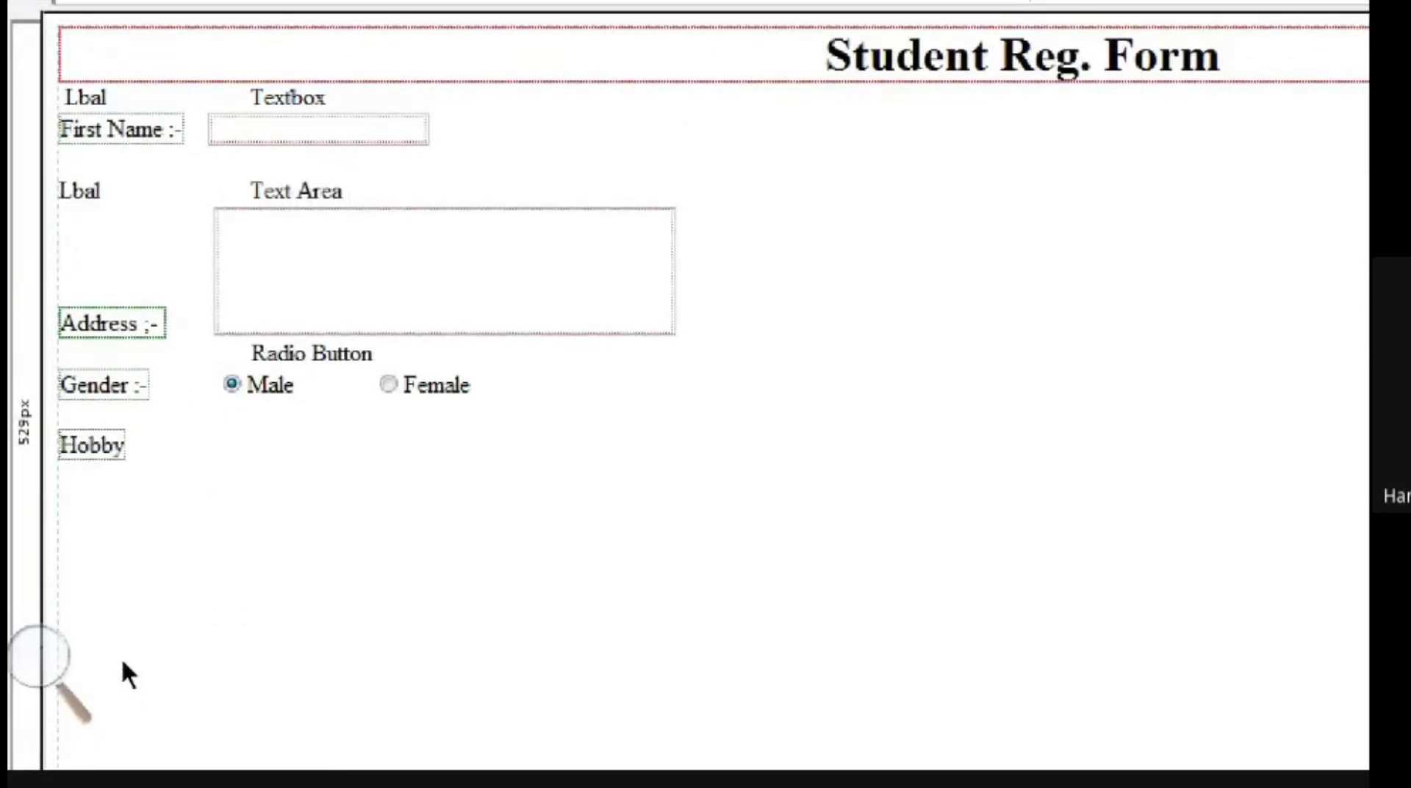
type(" :-")
- Create a form field of type Check Box beside the Hobby label
key("Tab")
left_click(205, 51)
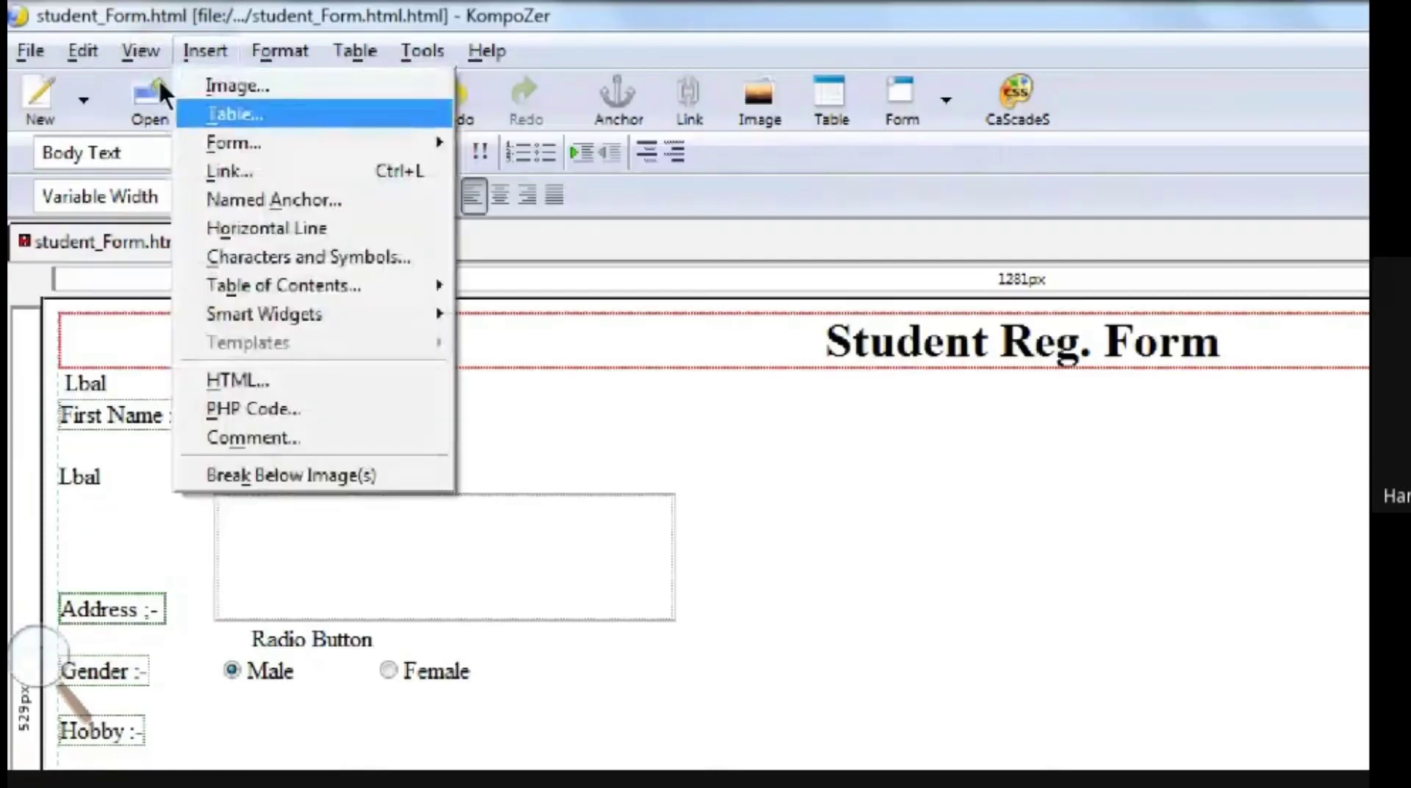
mouse_move(352, 140)
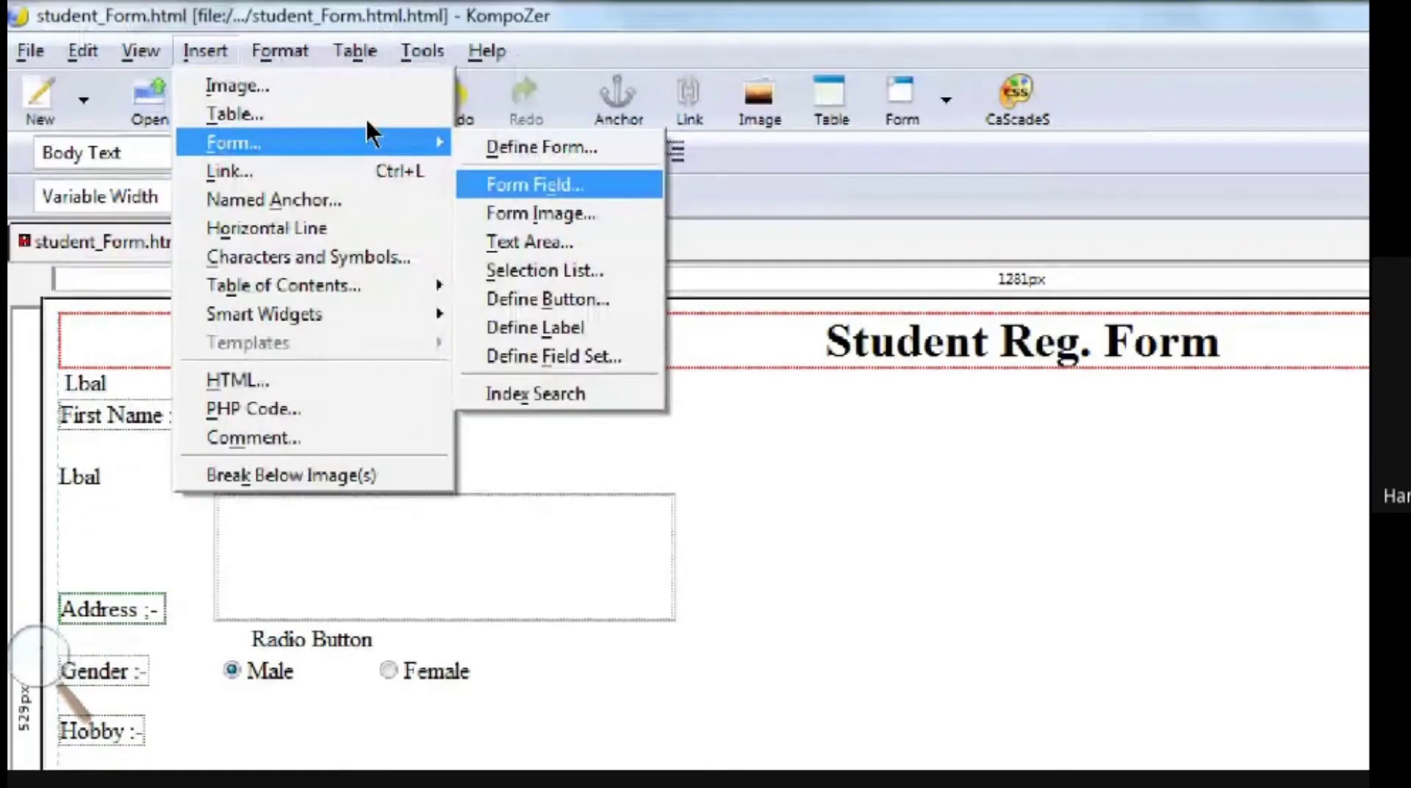
left_click(551, 183)
key("alt+Down")
key("Down")
key("Down")
key("Down")
key("Down")
key("Down")
key("Up")
key("Up")
key("Up")
key("Return")
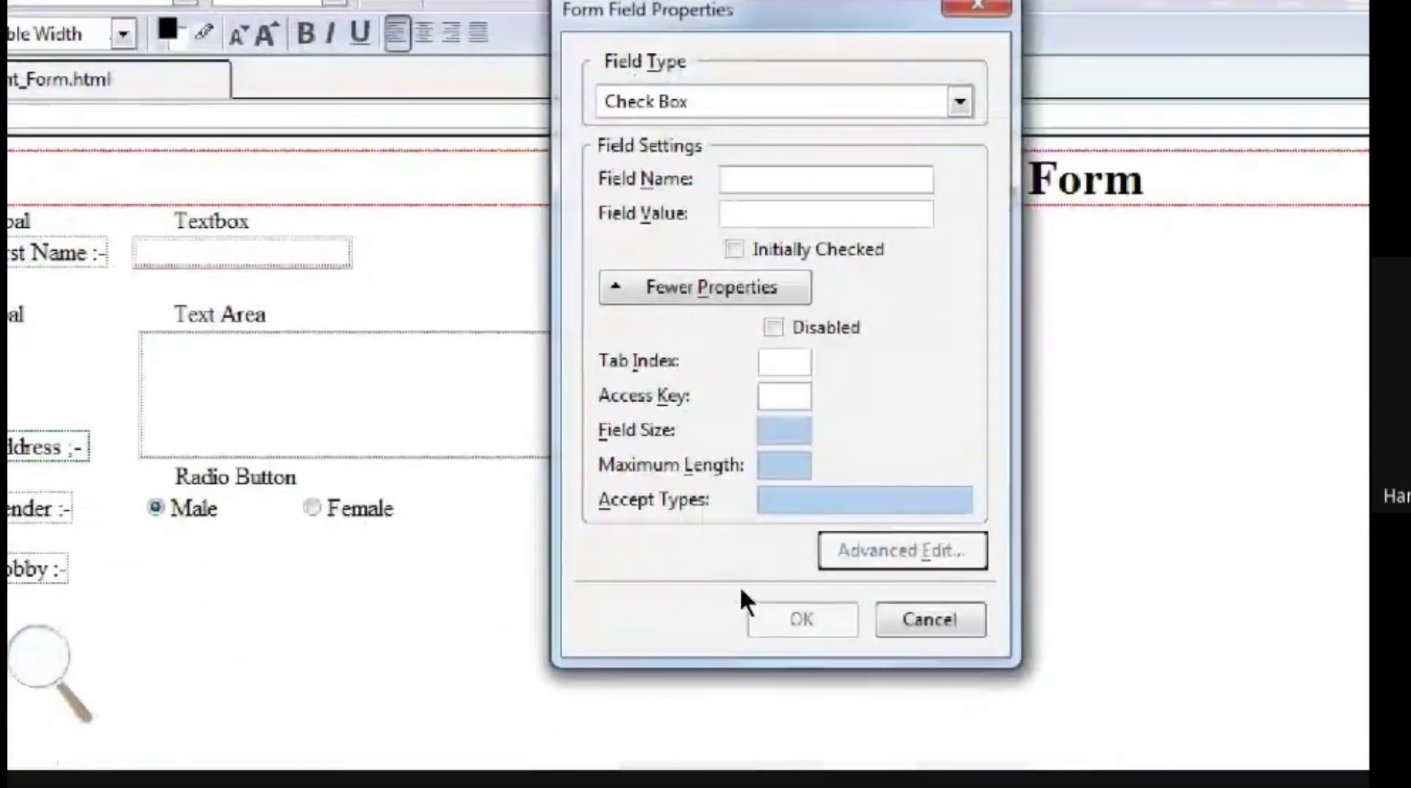
- Give the check box the name "hobby" and value "reading", make it initially checked, and insert it
type("hobby")
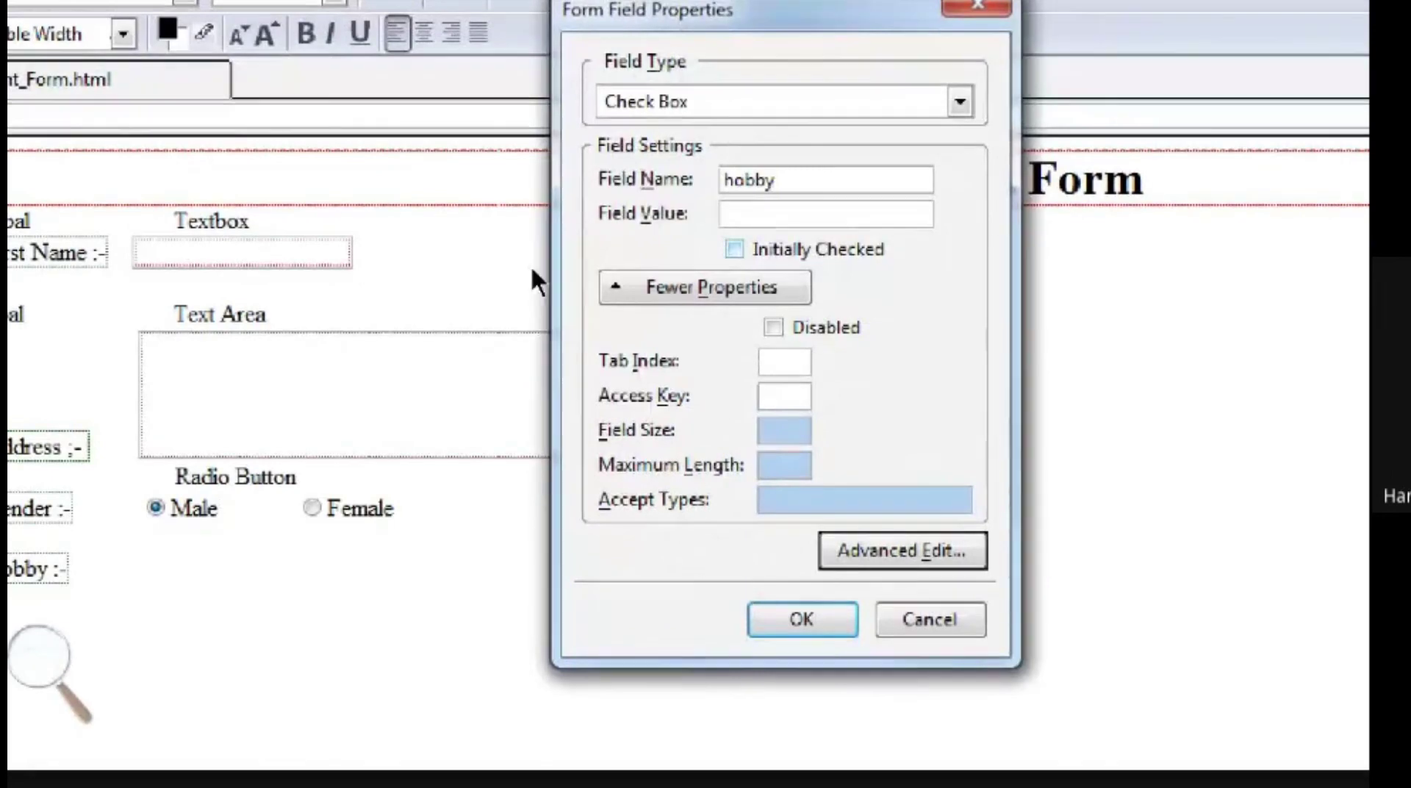
key("Tab")
type("reading")
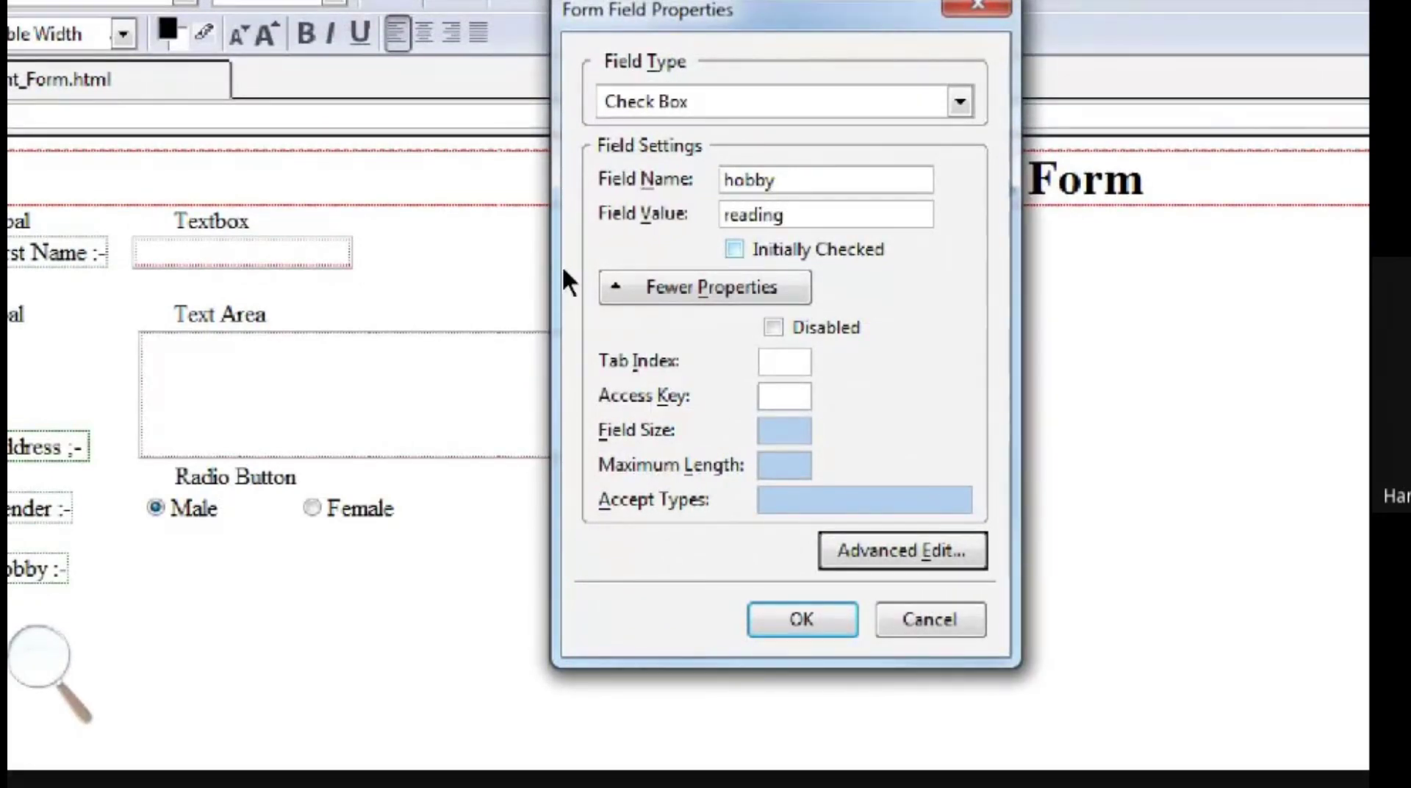
key("Tab")
key("space")
key("Return")
- Write the caption "Reading" right after the new check box in the Hobby row
key("ctrl+a")
left_click(770, 492)
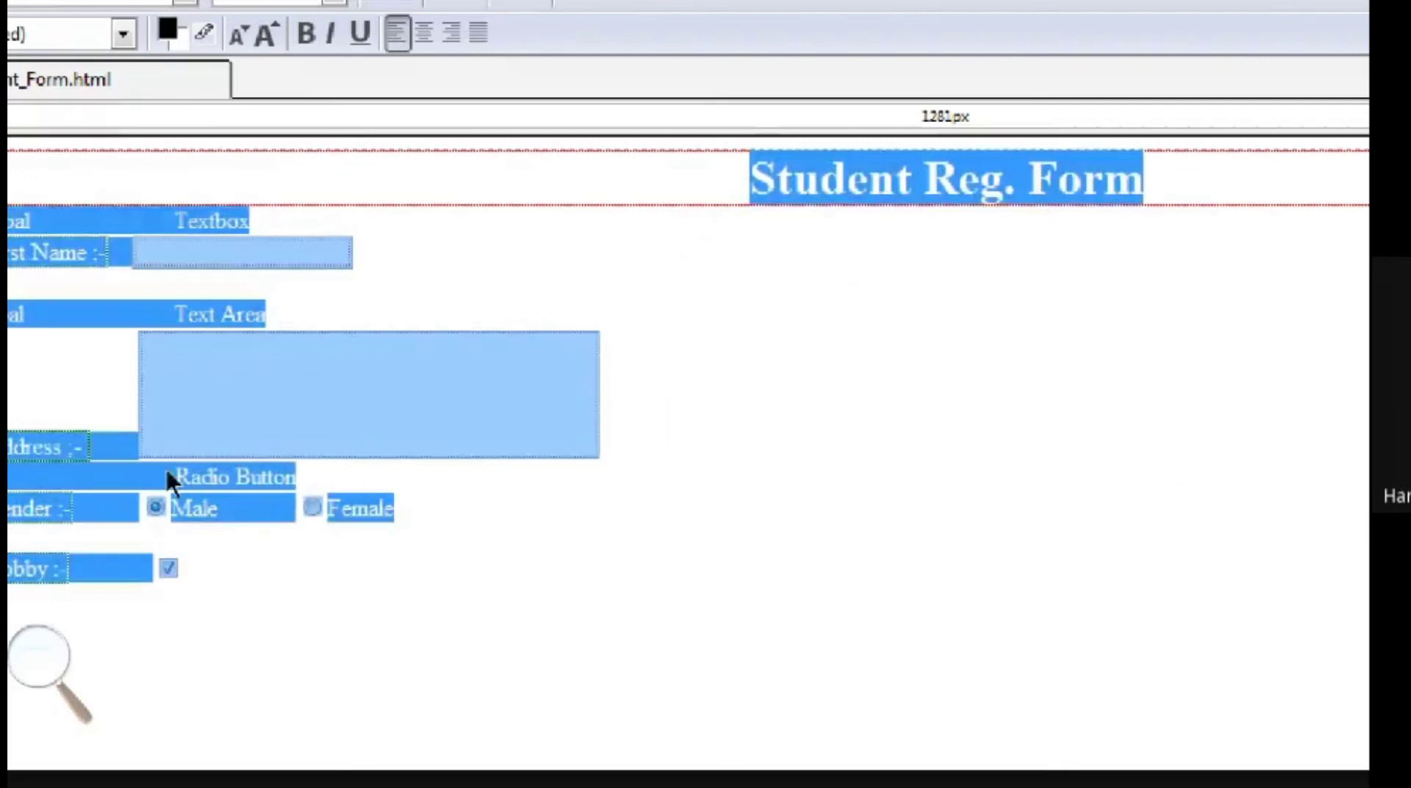
key("Right")
type("Reading")
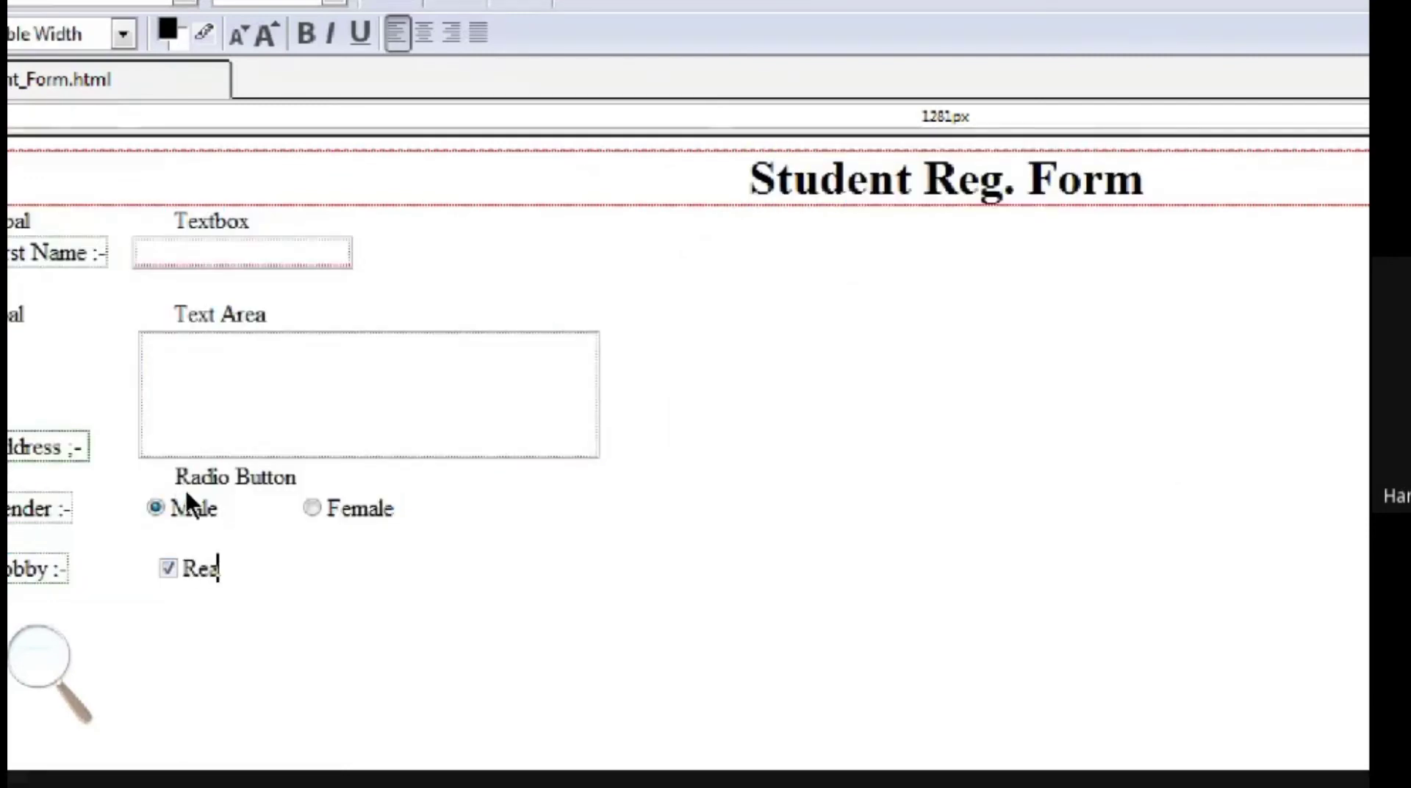
- Create a second form field of type Check Box, spaced out after the Reading option
key("Tab")
key("Tab")
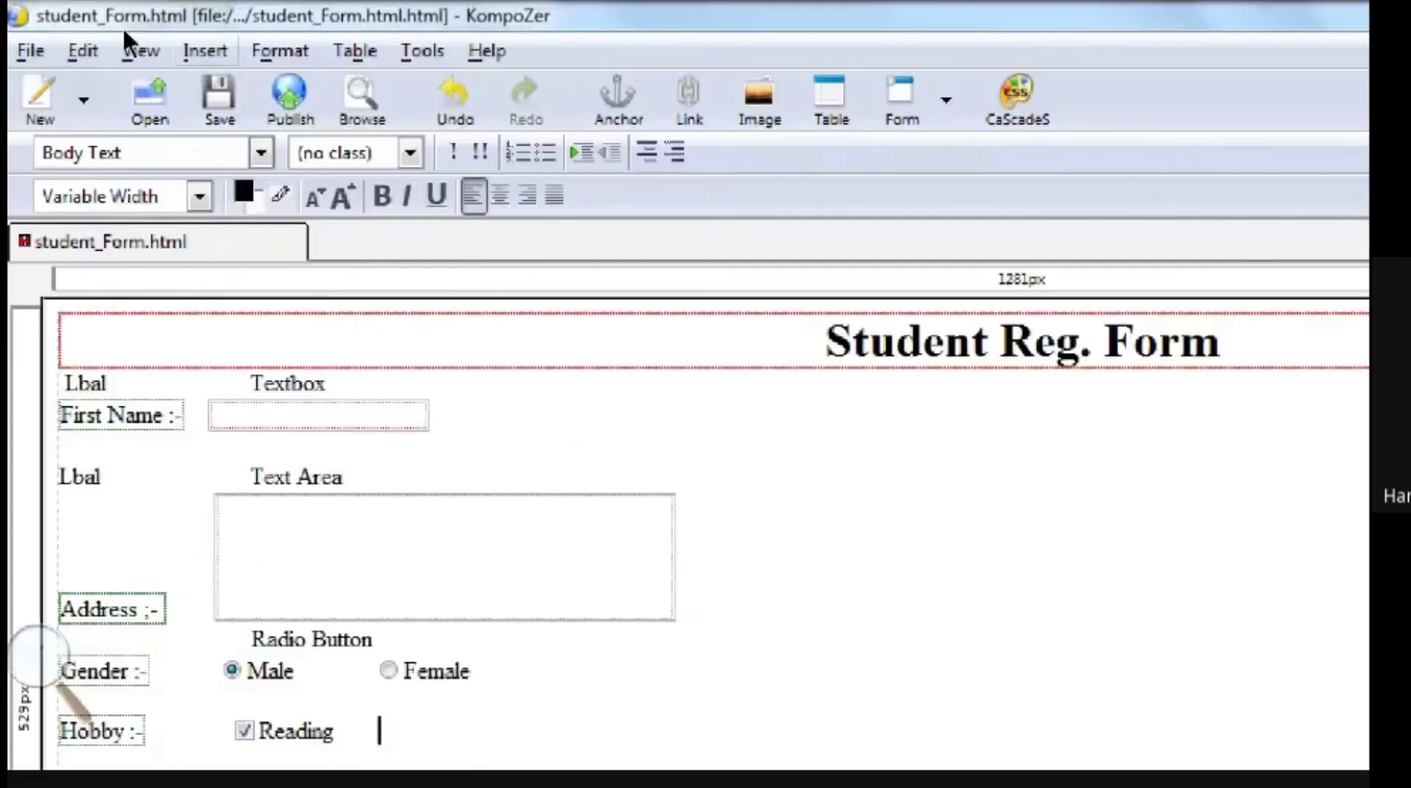
left_click(200, 51)
mouse_move(229, 142)
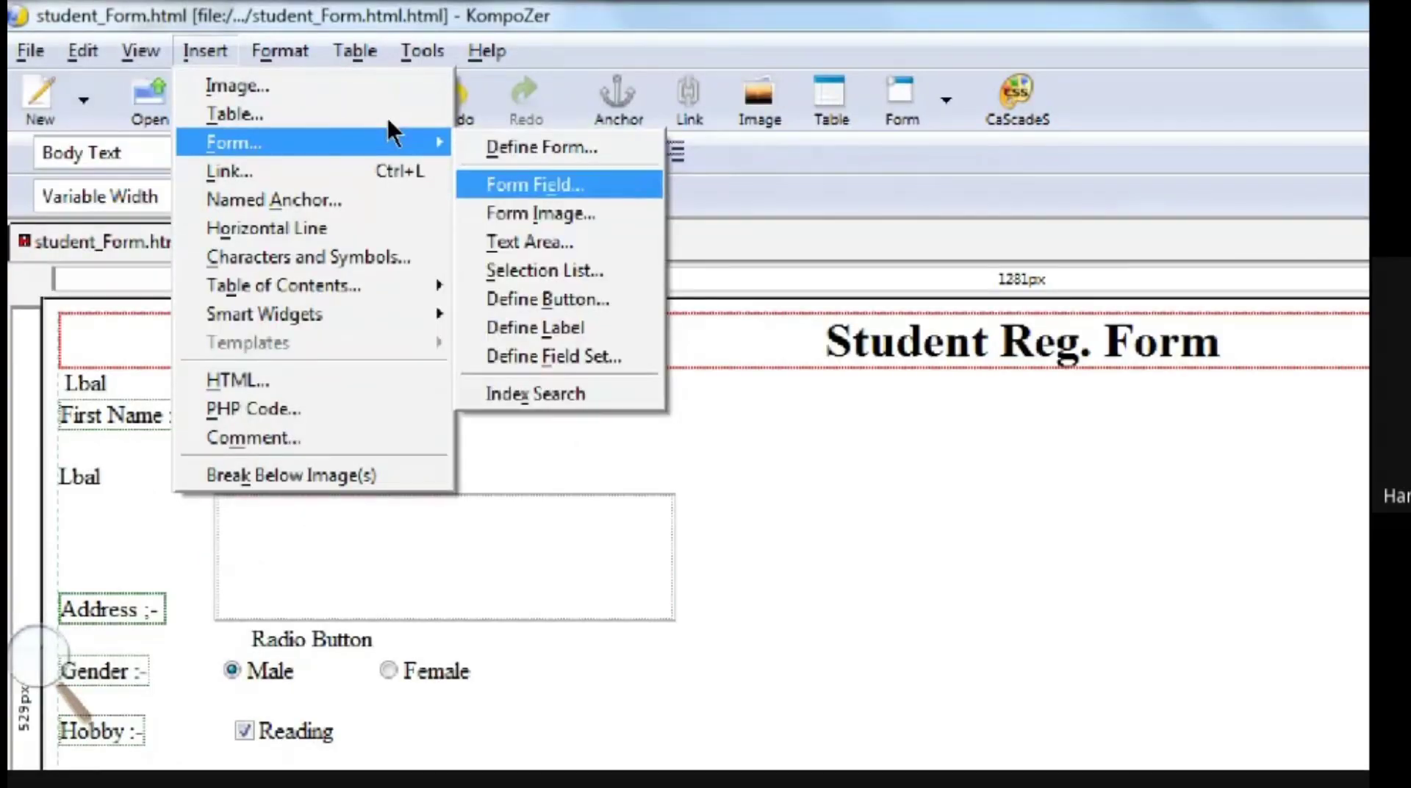
left_click(577, 183)
left_click(731, 264)
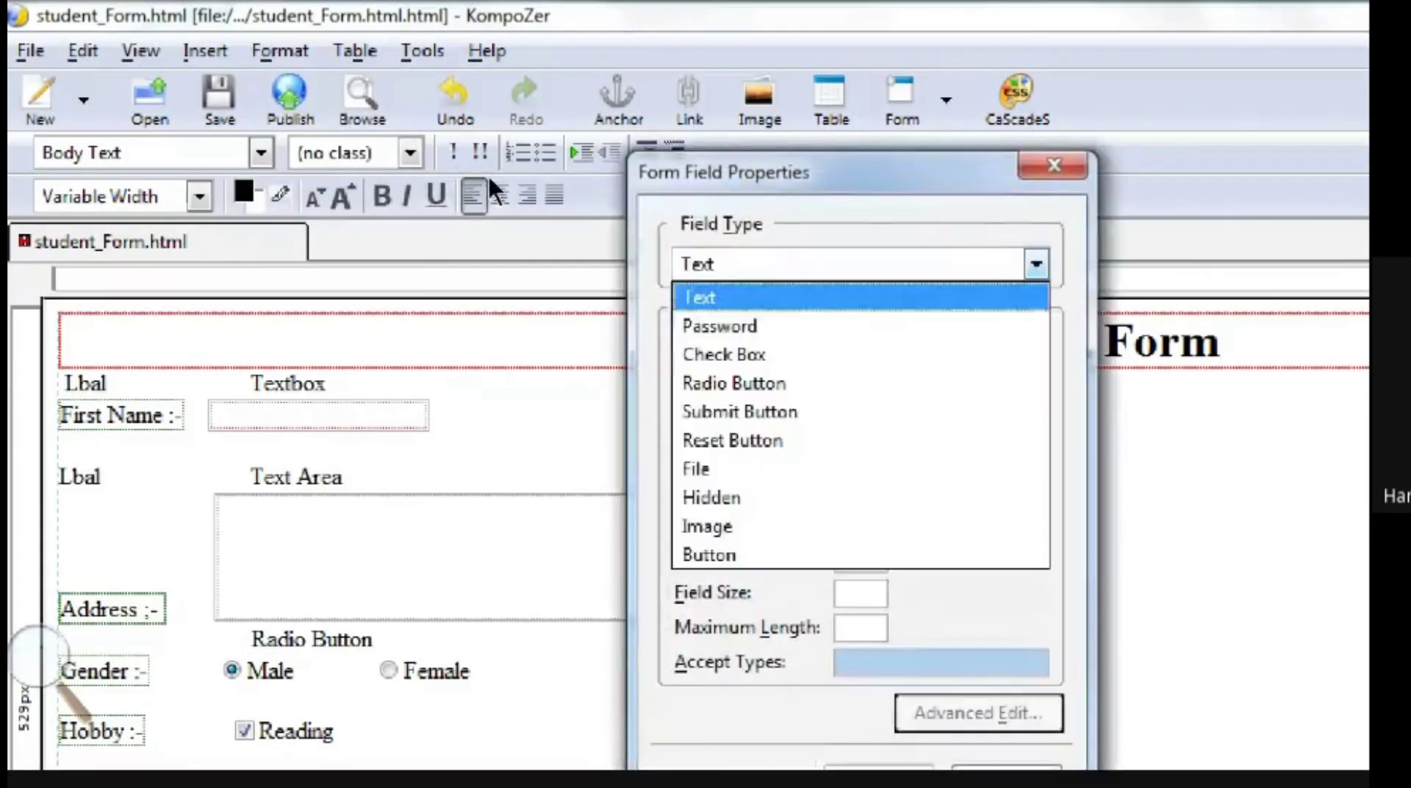
left_click(724, 353)
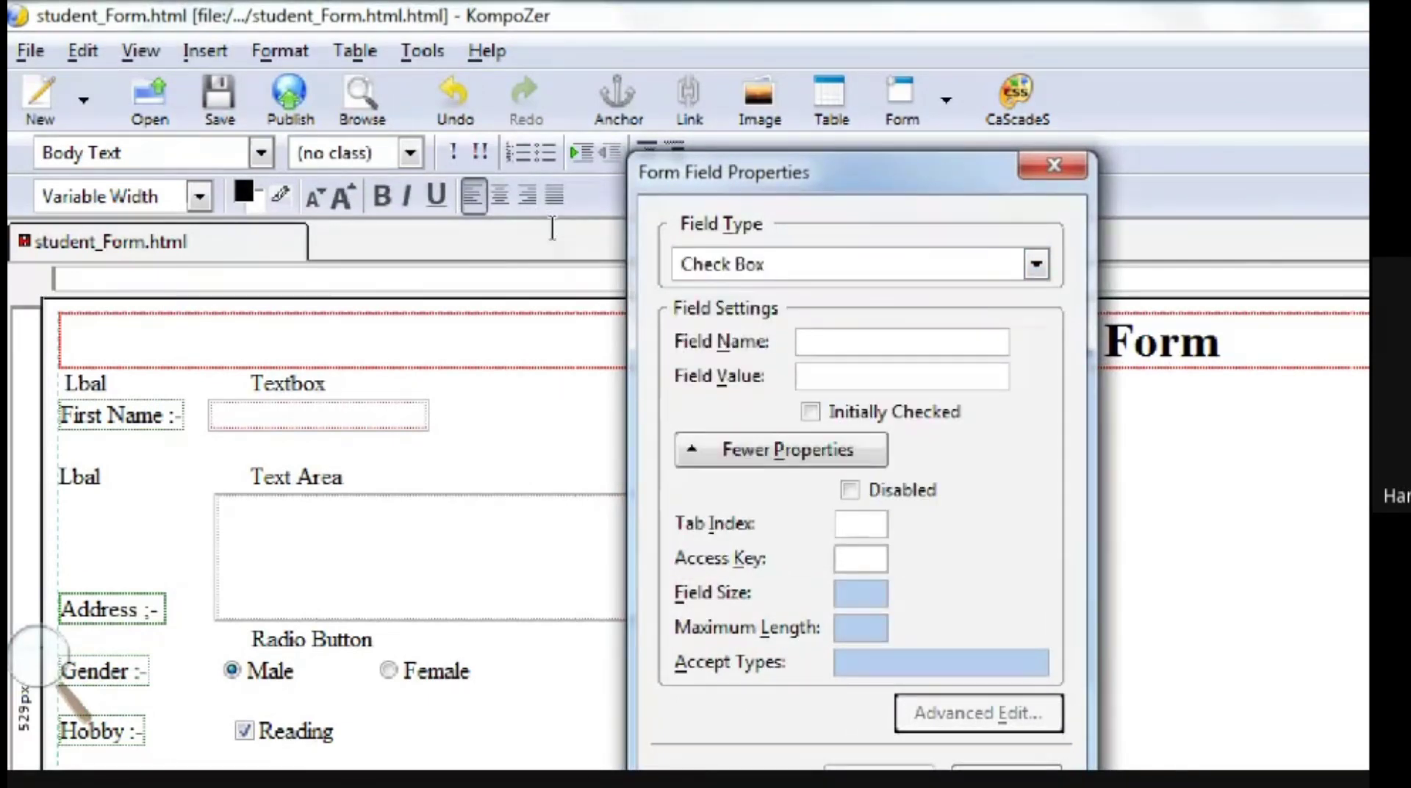
- Give the second check box the name "hobby" and value "yoga", insert it, and caption it "Yoga"
type("hobby")
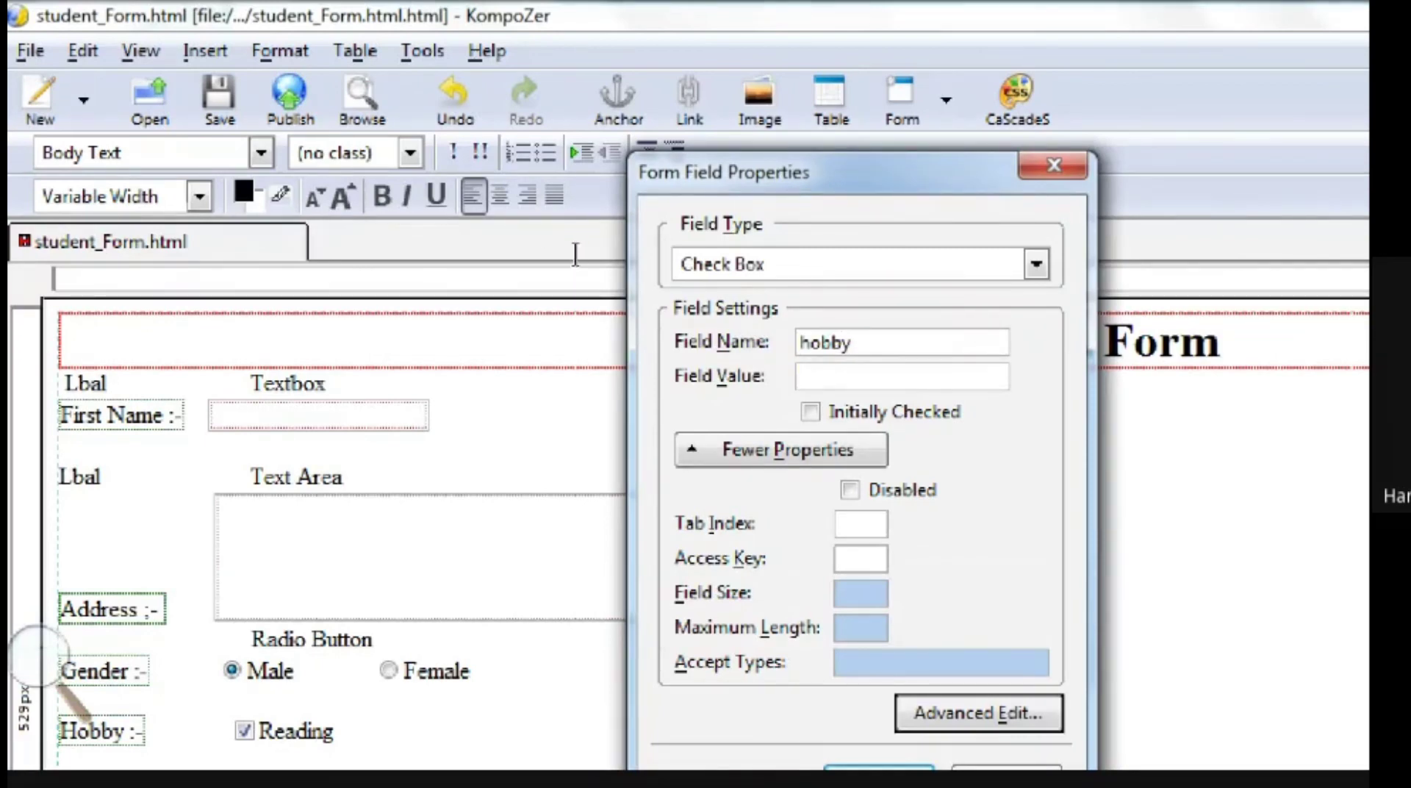
type("crea")
key("BackSpace")
key("BackSpace")
key("BackSpace")
key("BackSpace")
type("yoga")
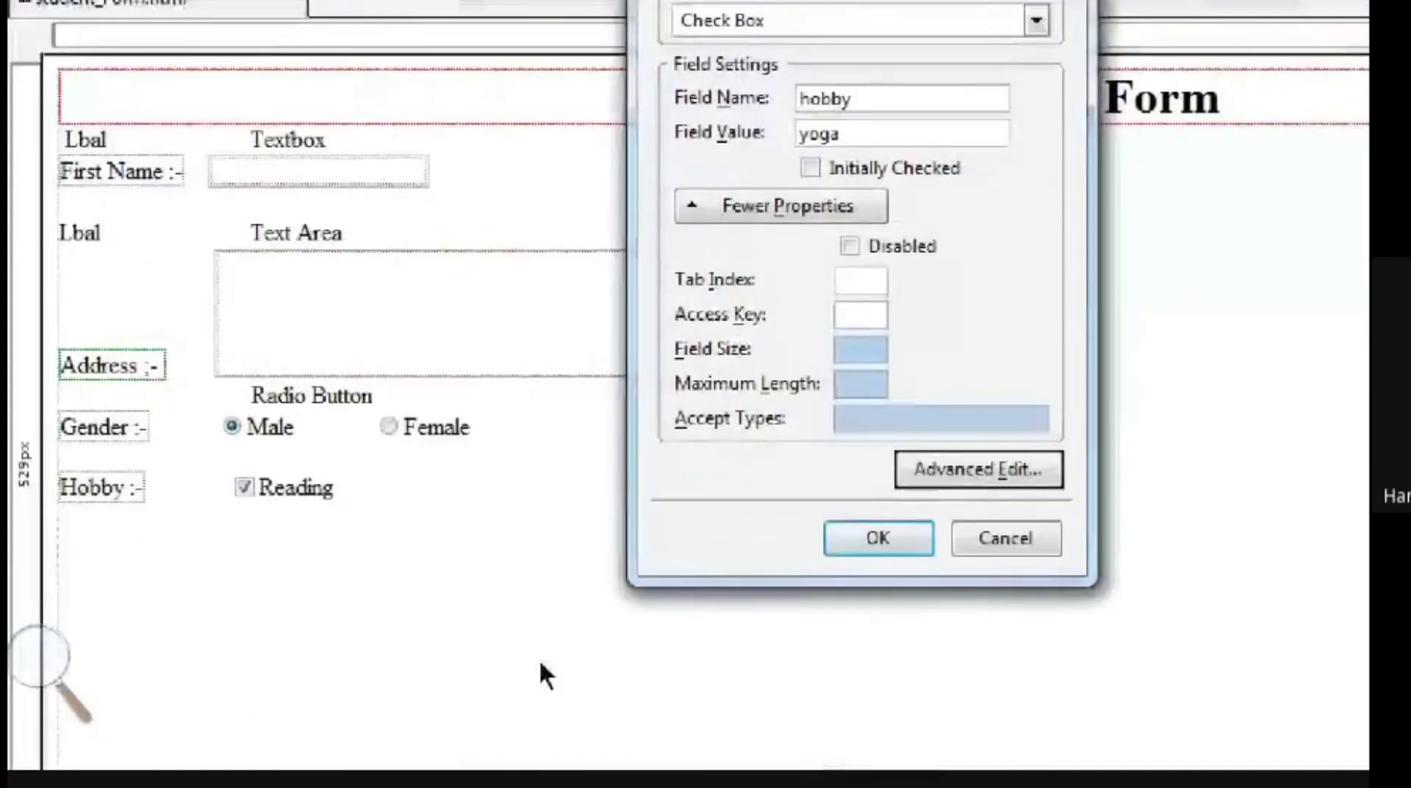
key("Return")
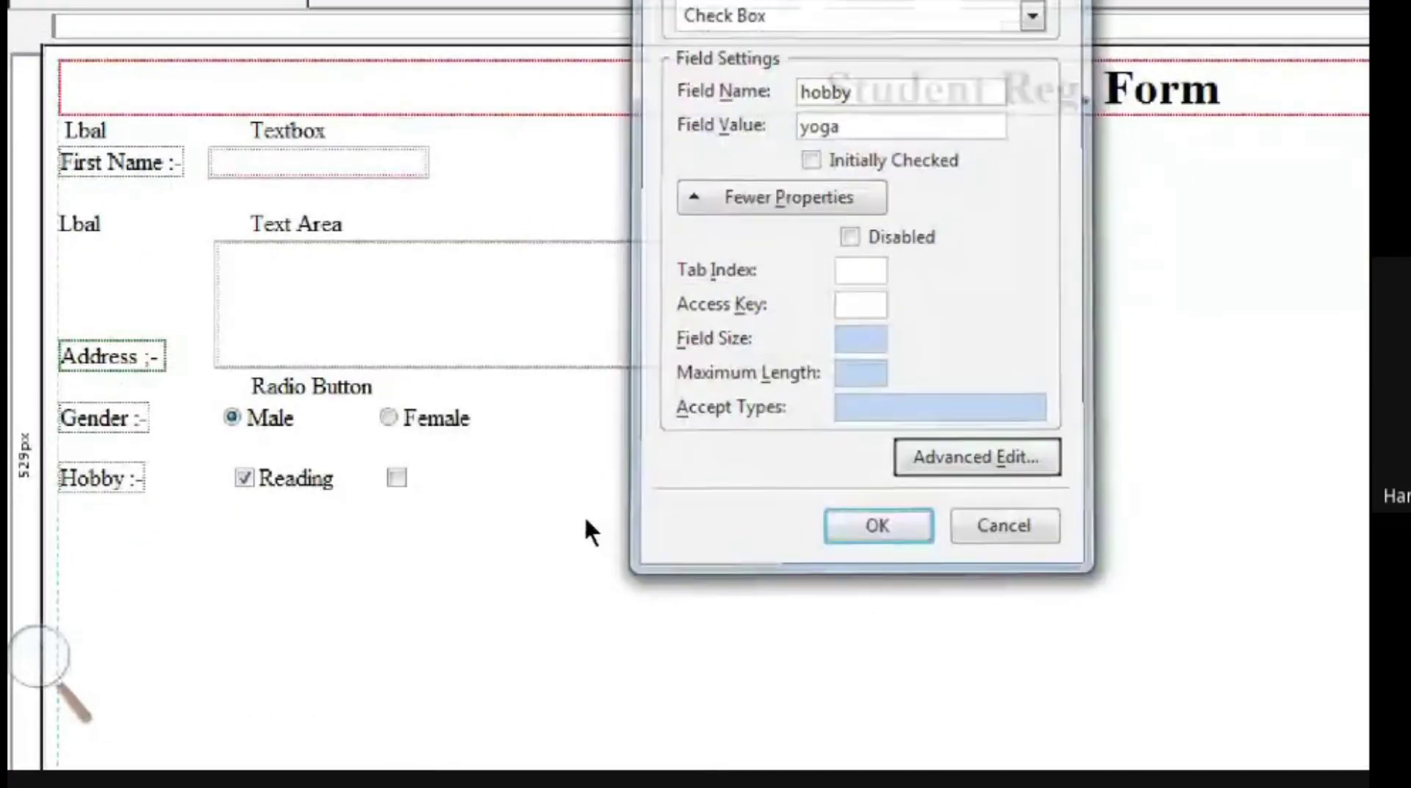
type("Yoga")
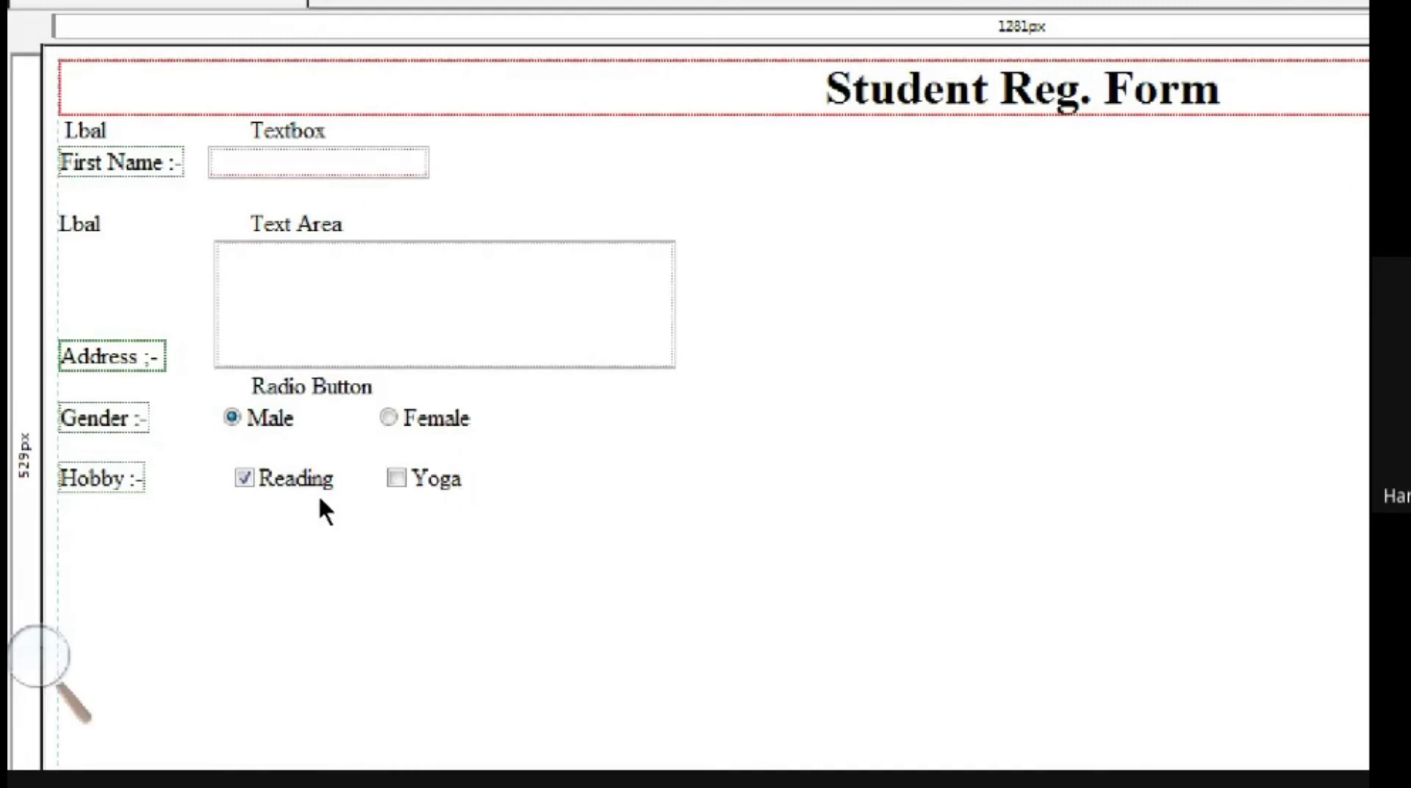
- Write the caption "Check Box" above the hobby options and start new lines below the Hobby row
left_click(142, 444)
type("Check Box")
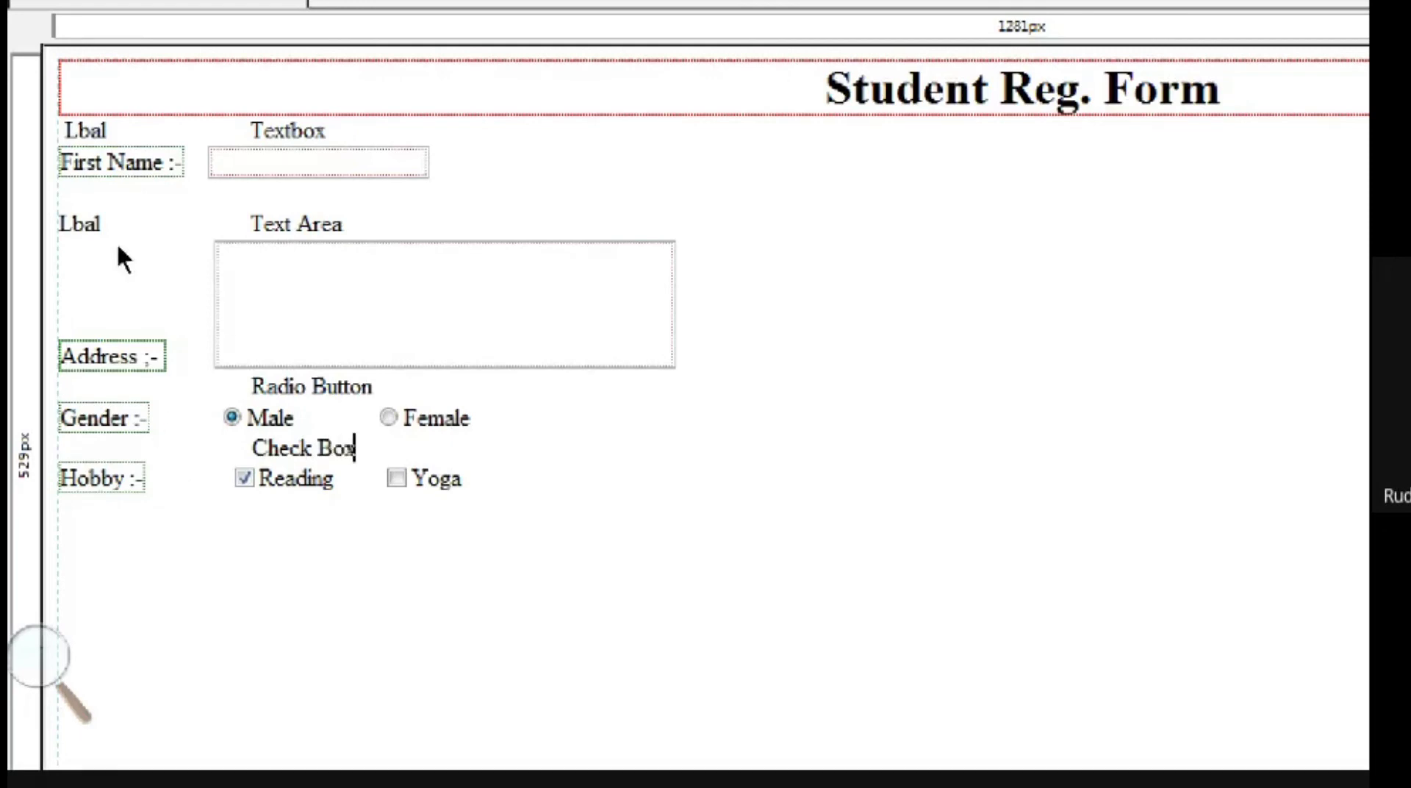
key("Down")
key("End")
key("Return")
key("Return")
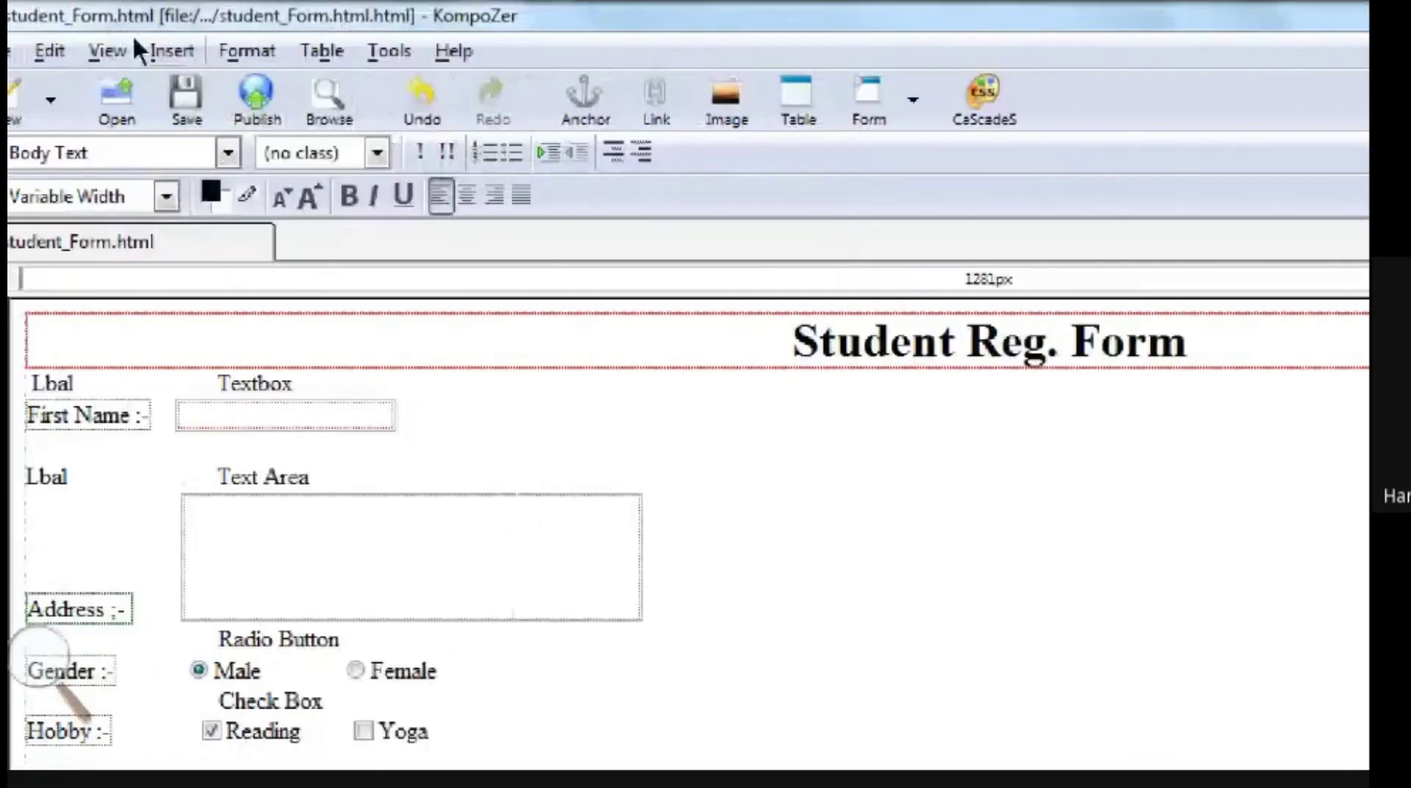
- Insert a form label reading "City :-" below the Hobby row
left_click(158, 50)
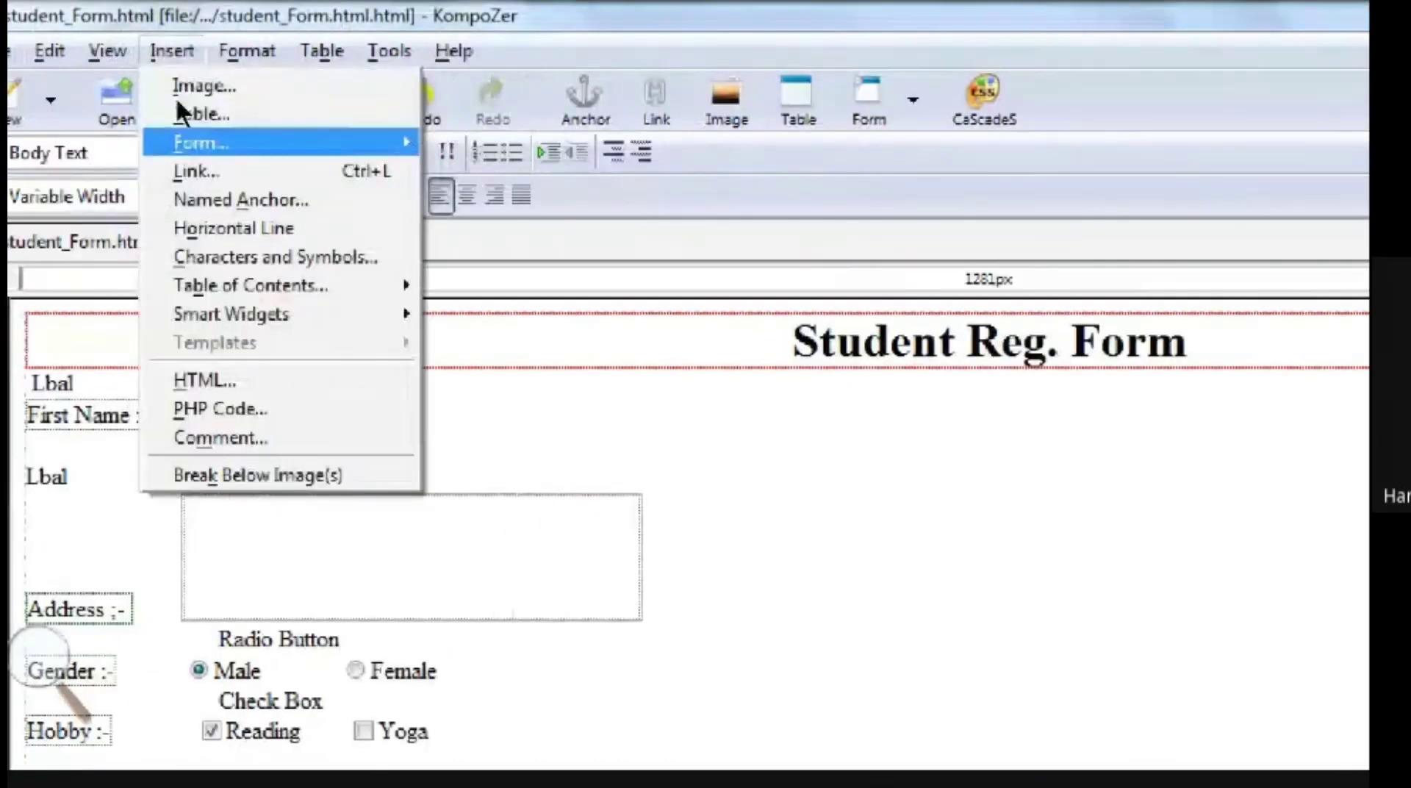
mouse_move(198, 142)
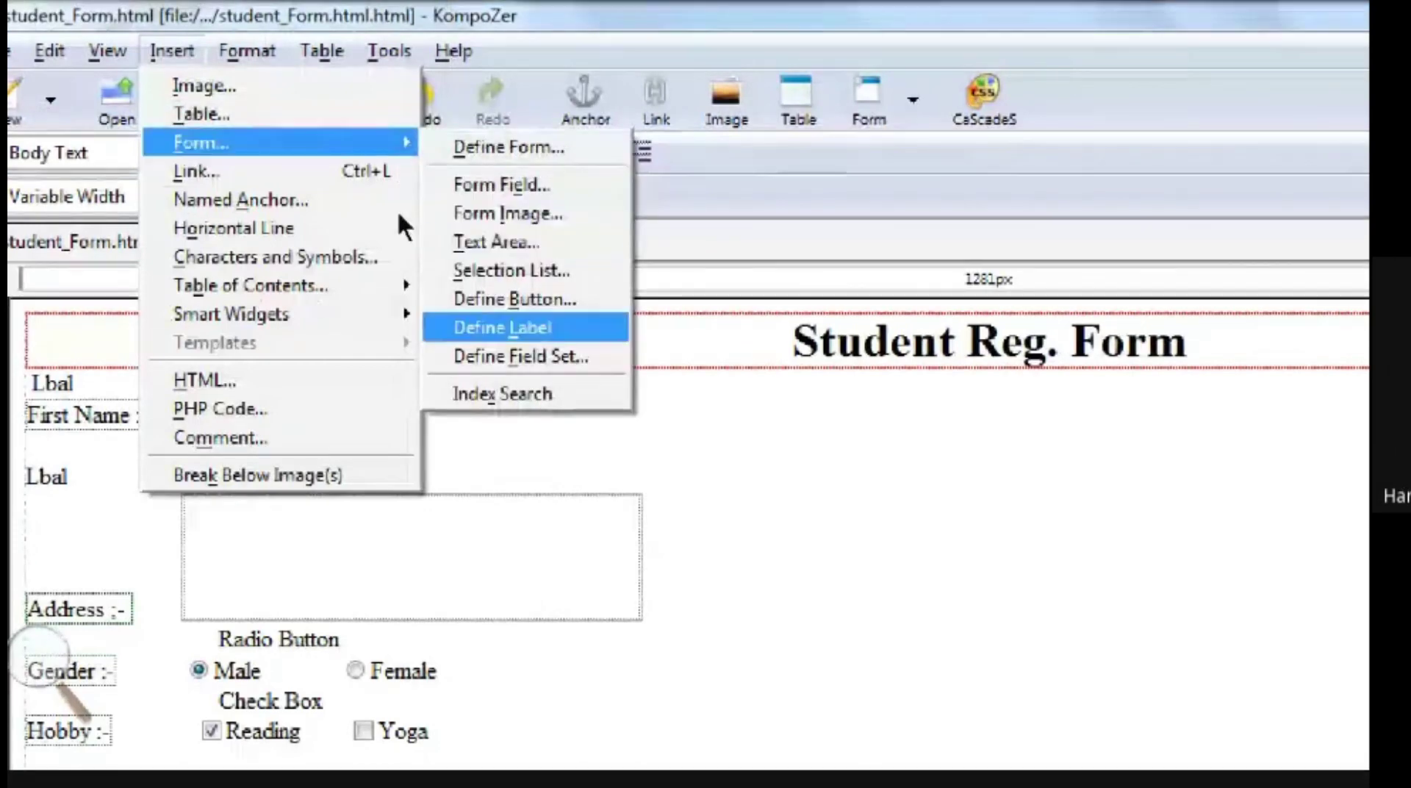
key("Escape")
key("Escape")
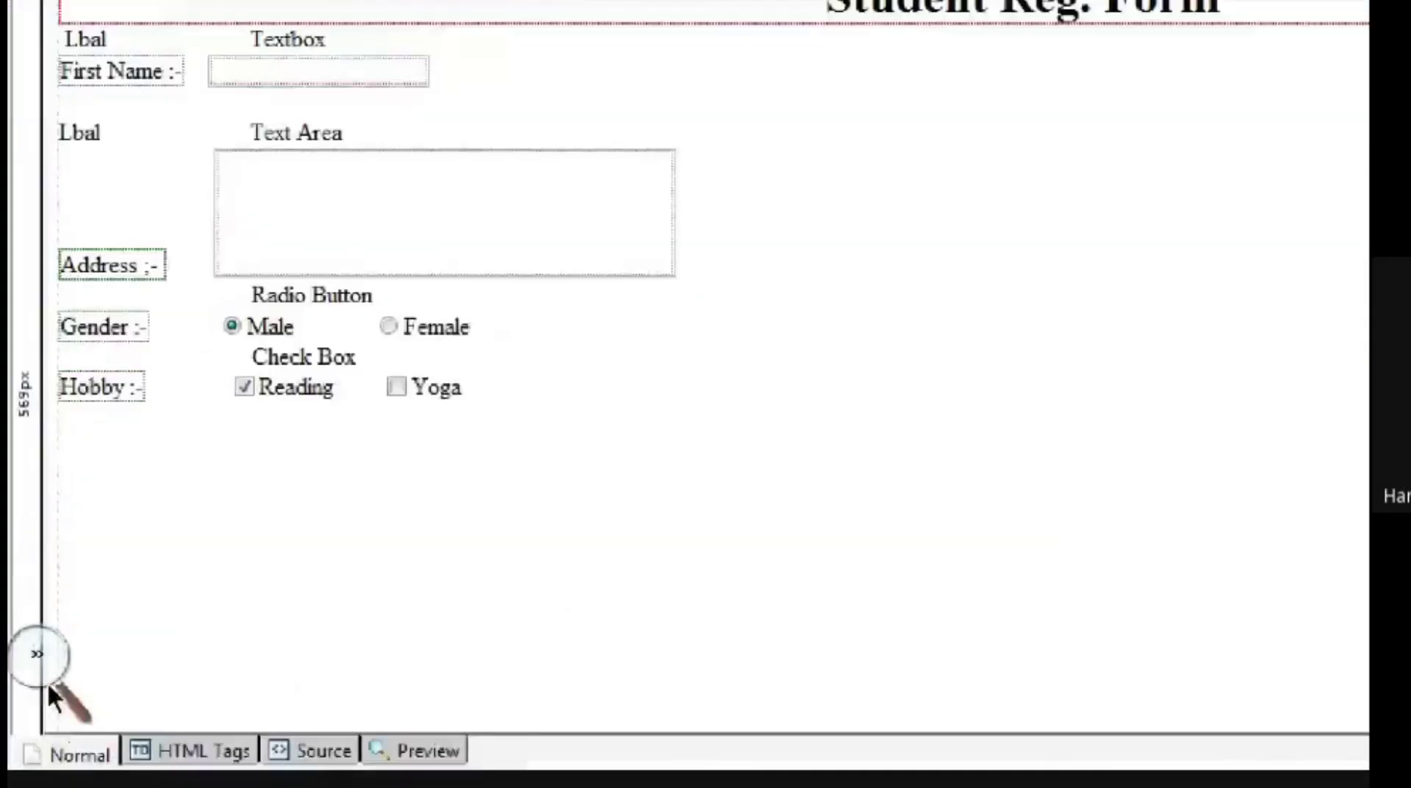
type("City")
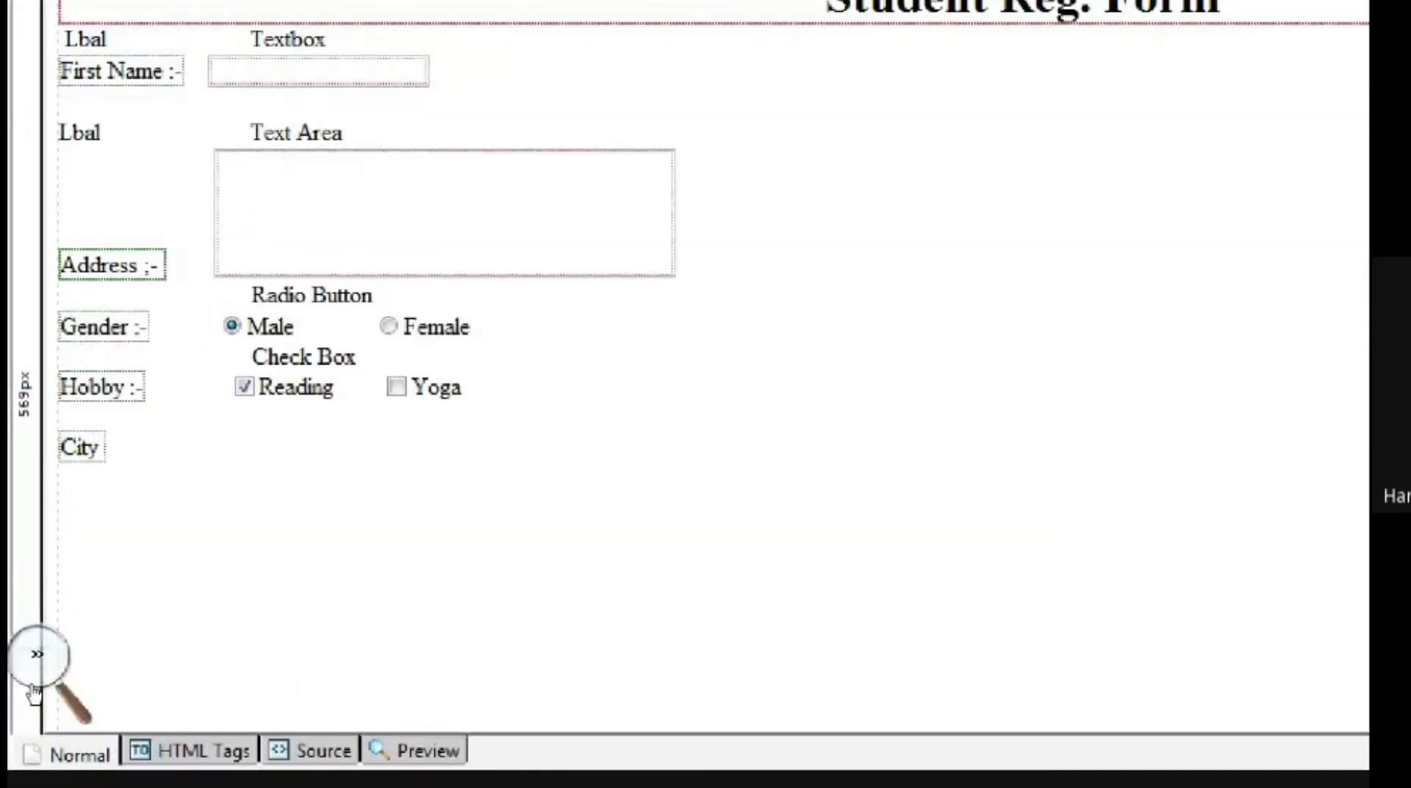
type(" :-")
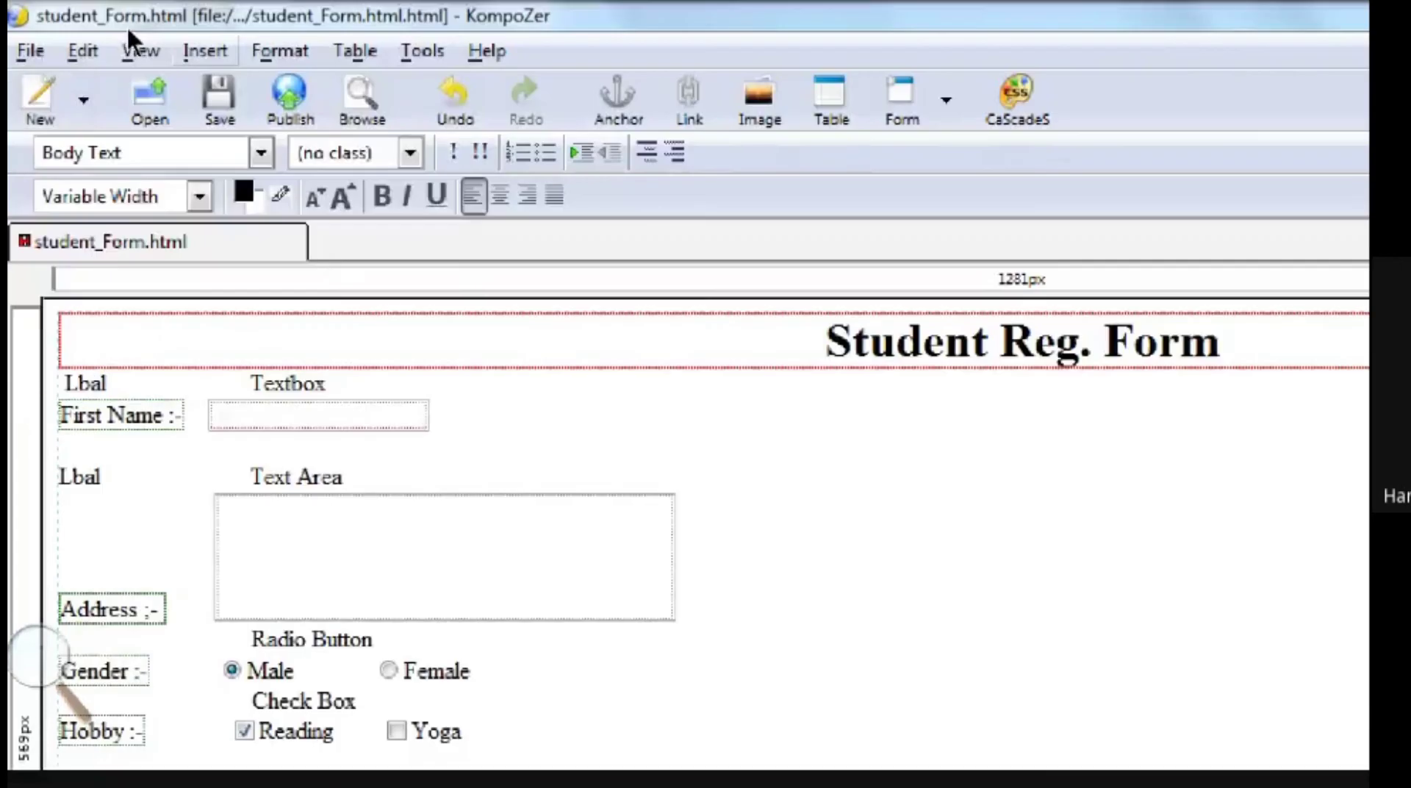
- Create a selection list for the City row and name the list "city"
left_click(205, 51)
key("Right")
key("Down")
key("Down")
key("Down")
key("Down")
key("Down")
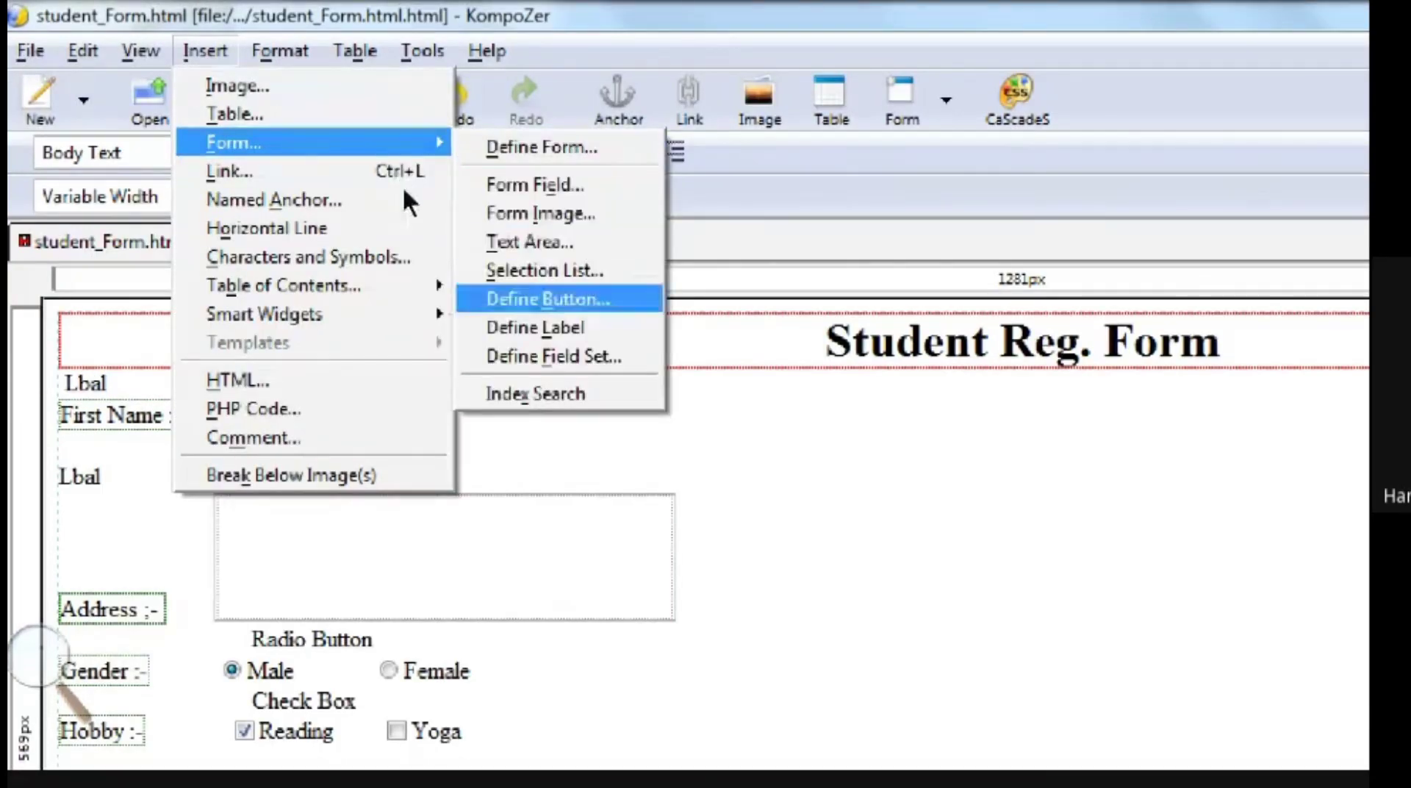
key("Up")
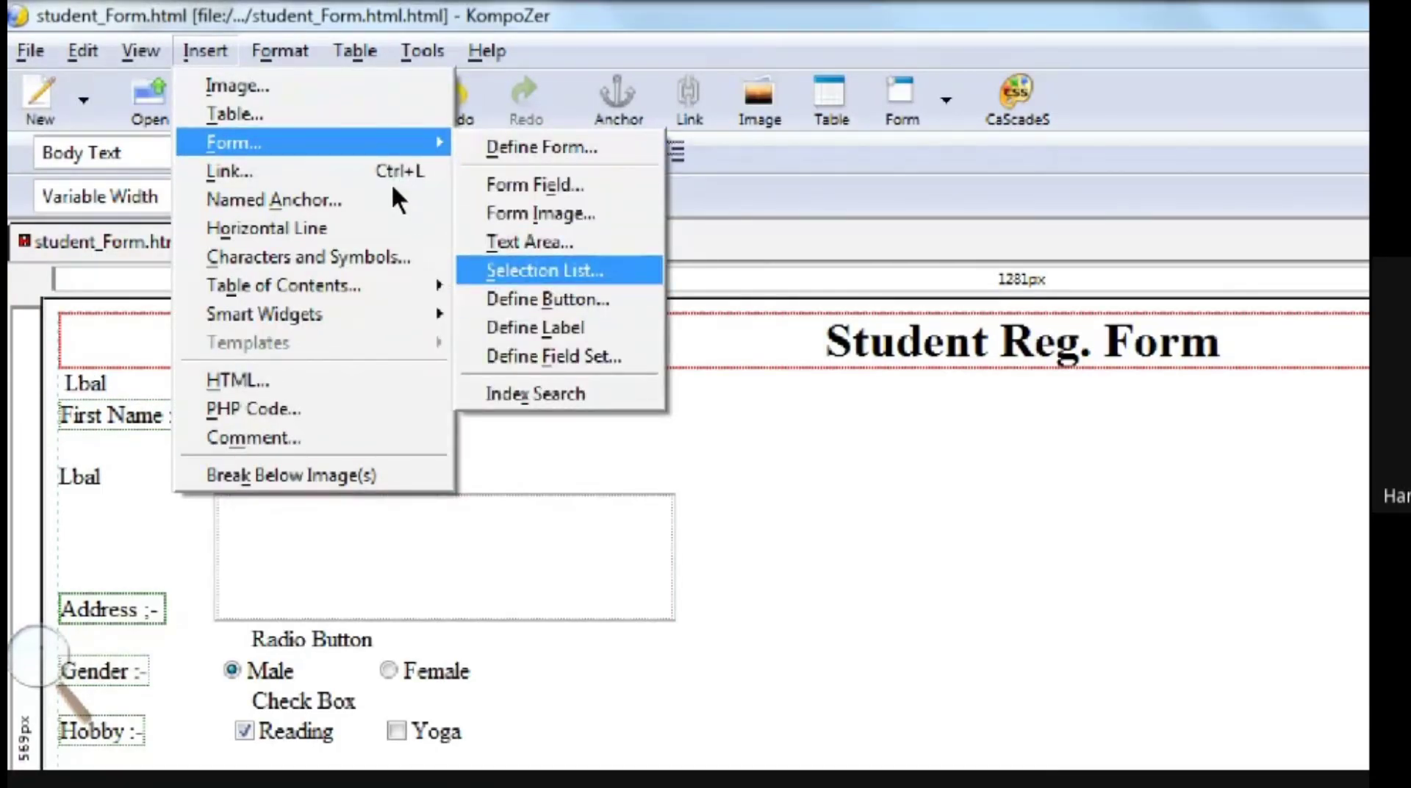
key("Return")
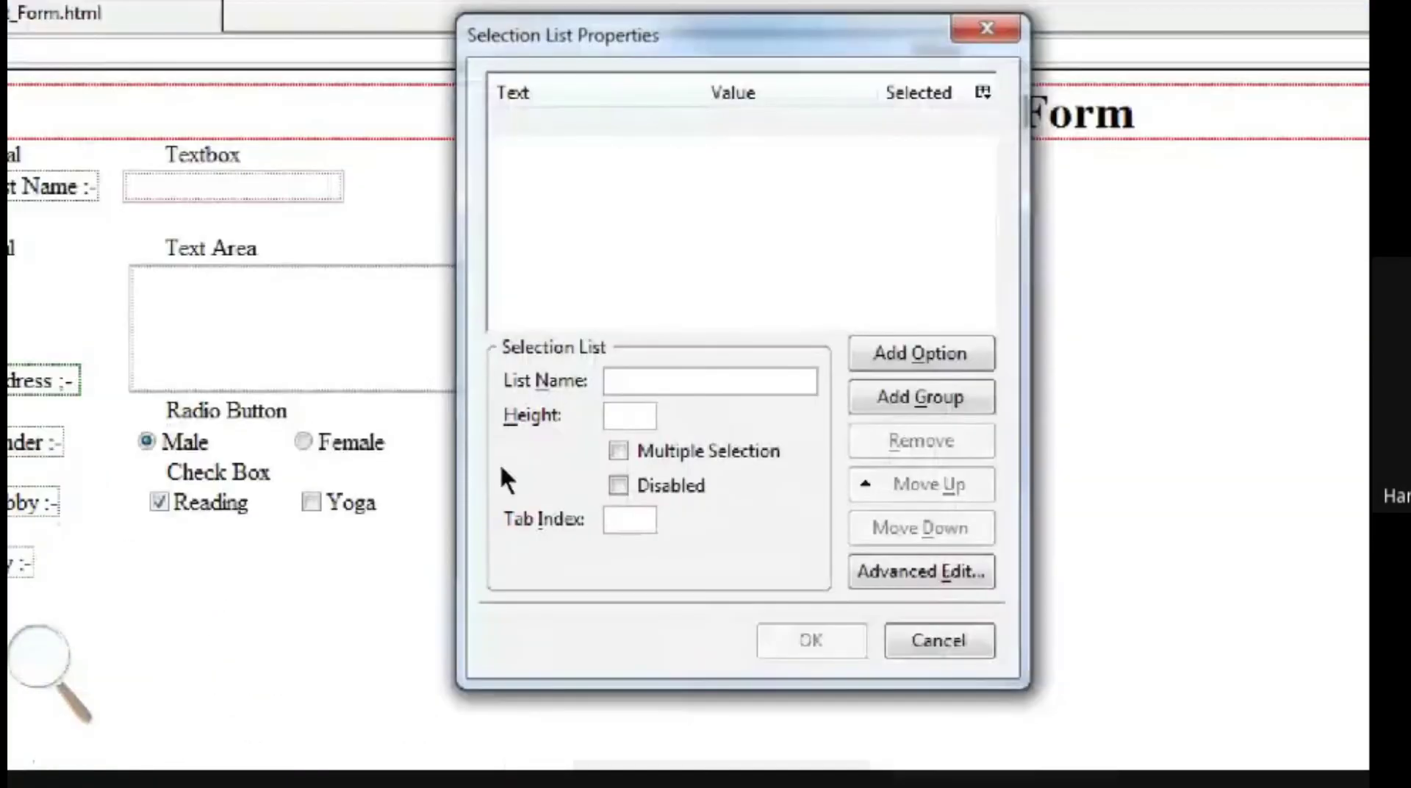
type("city")
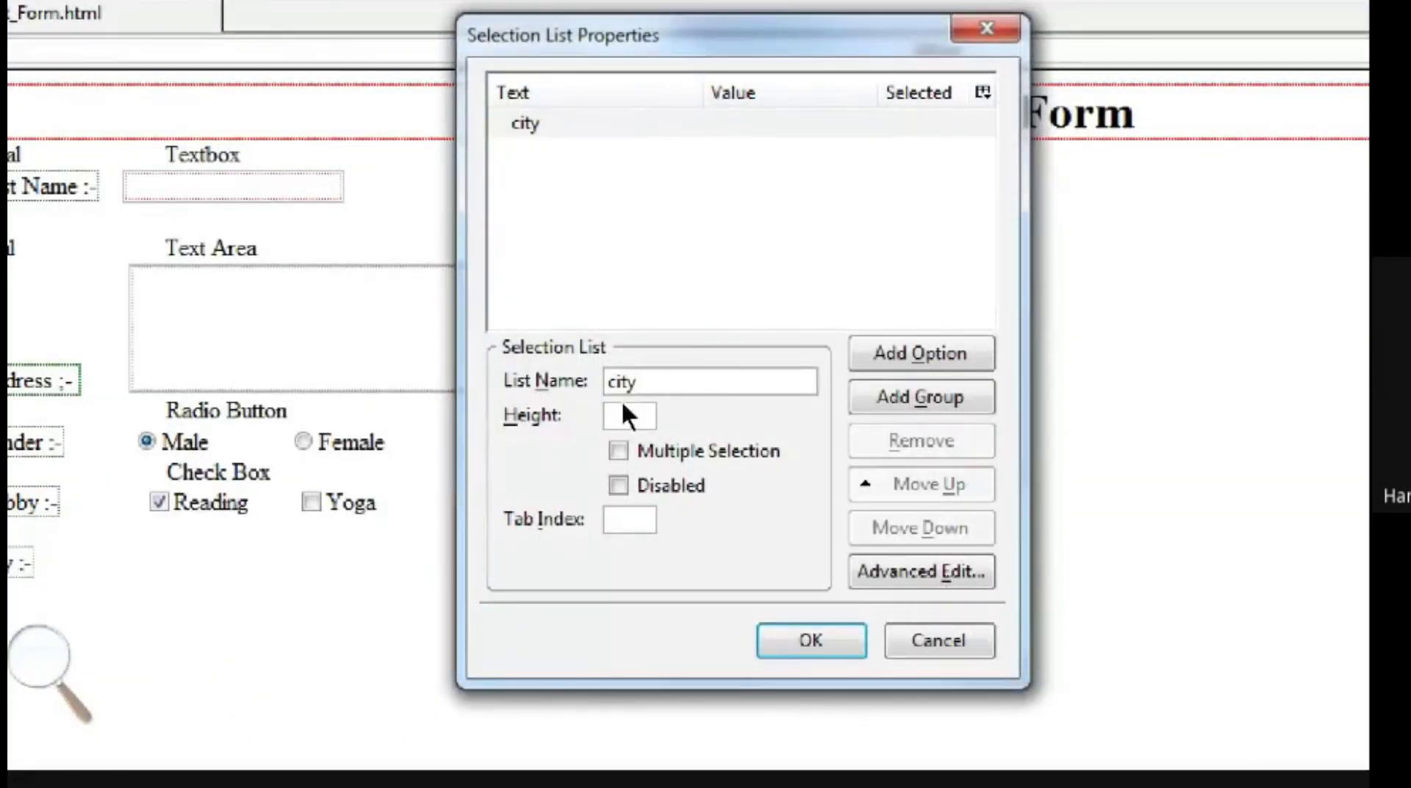
- Add the options Surat, initially selected, Vapi and Rajkot to the city selection list and insert the list
key("Return")
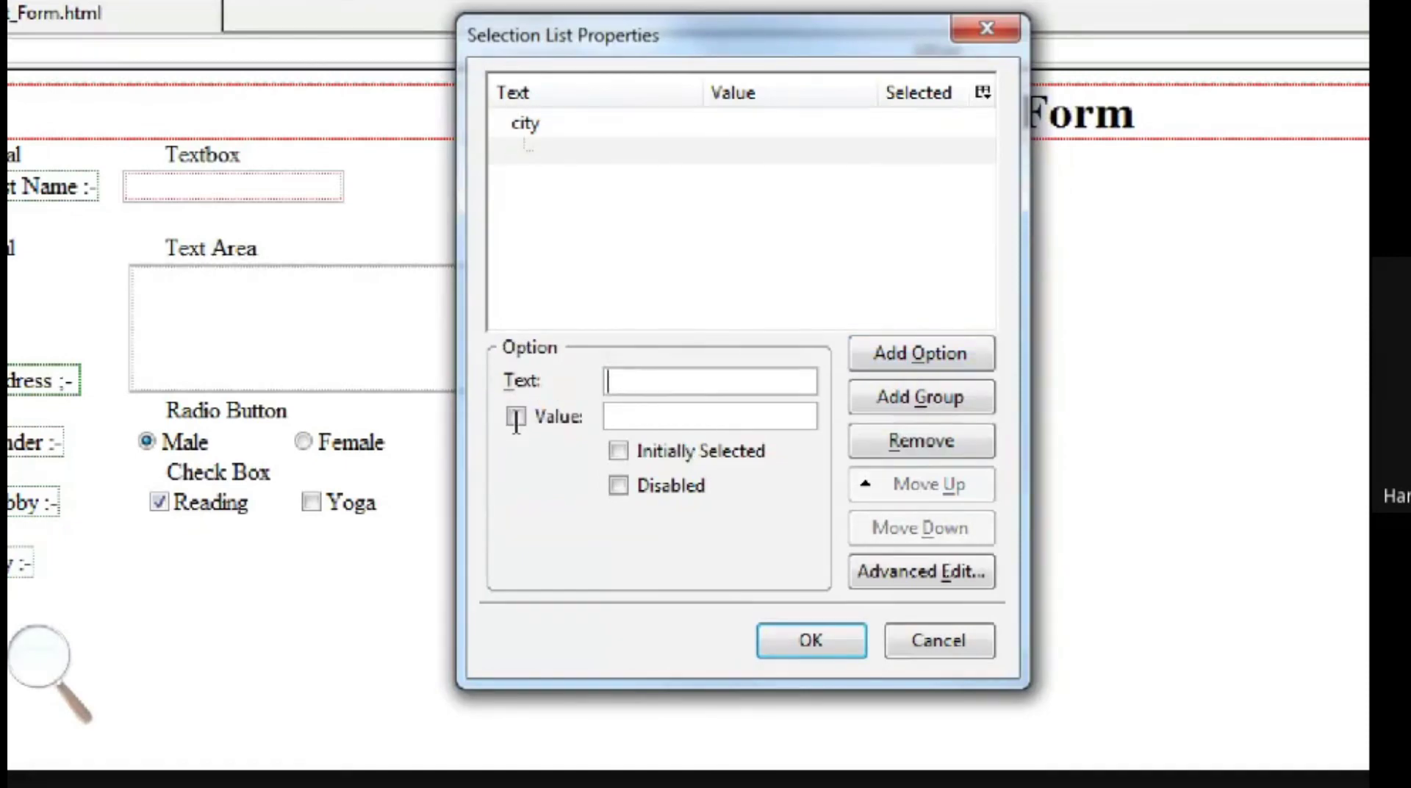
type("Surat")
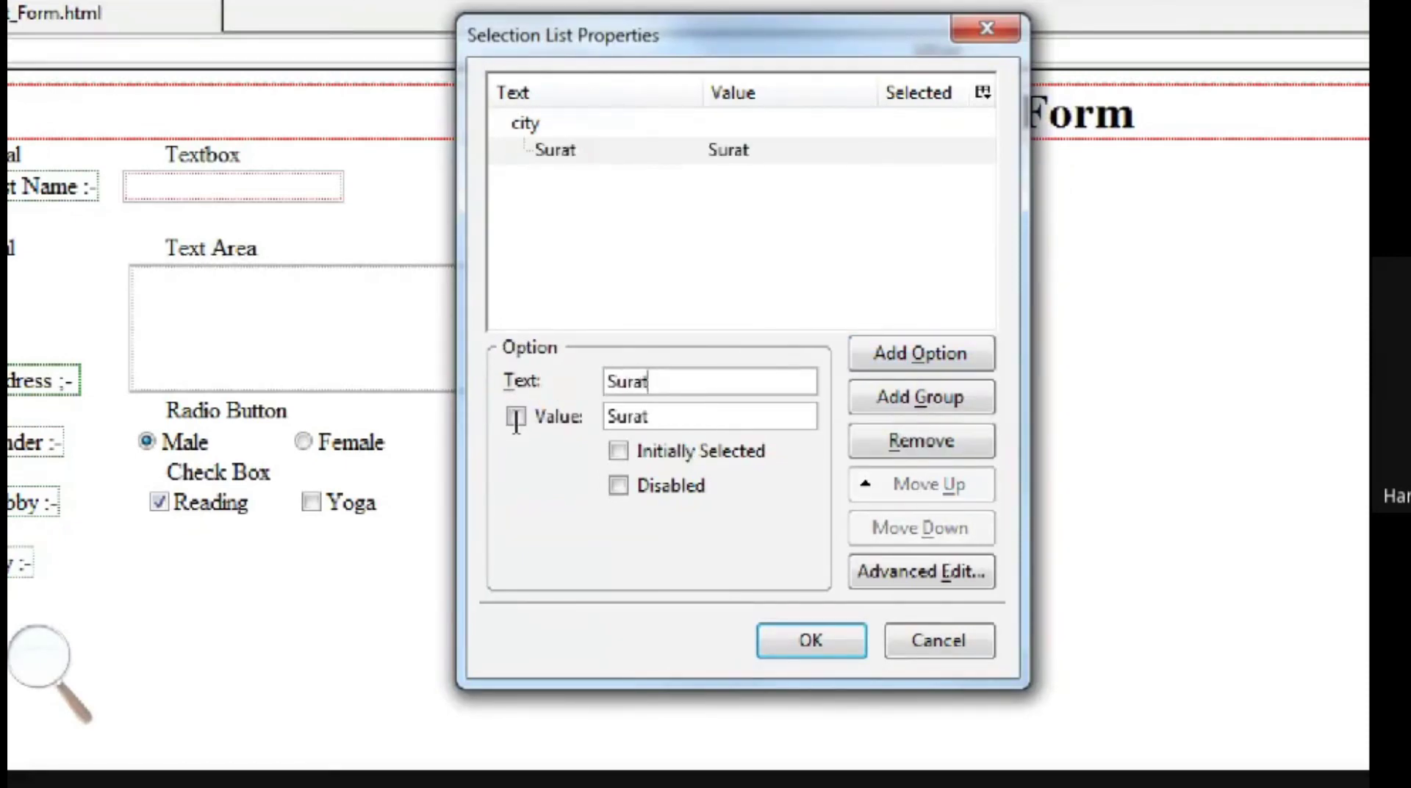
key("alt+i")
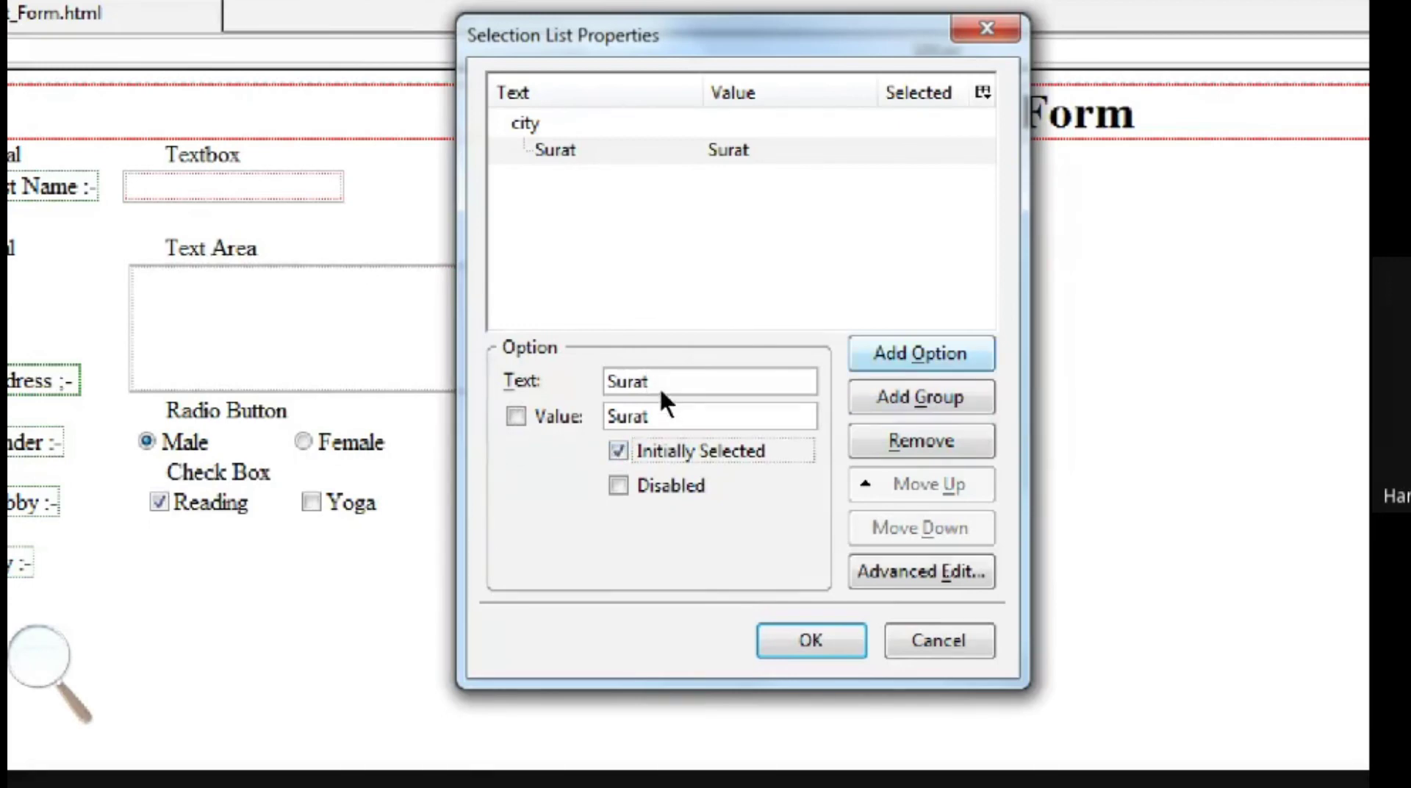
key("alt+o")
type("Vapi")
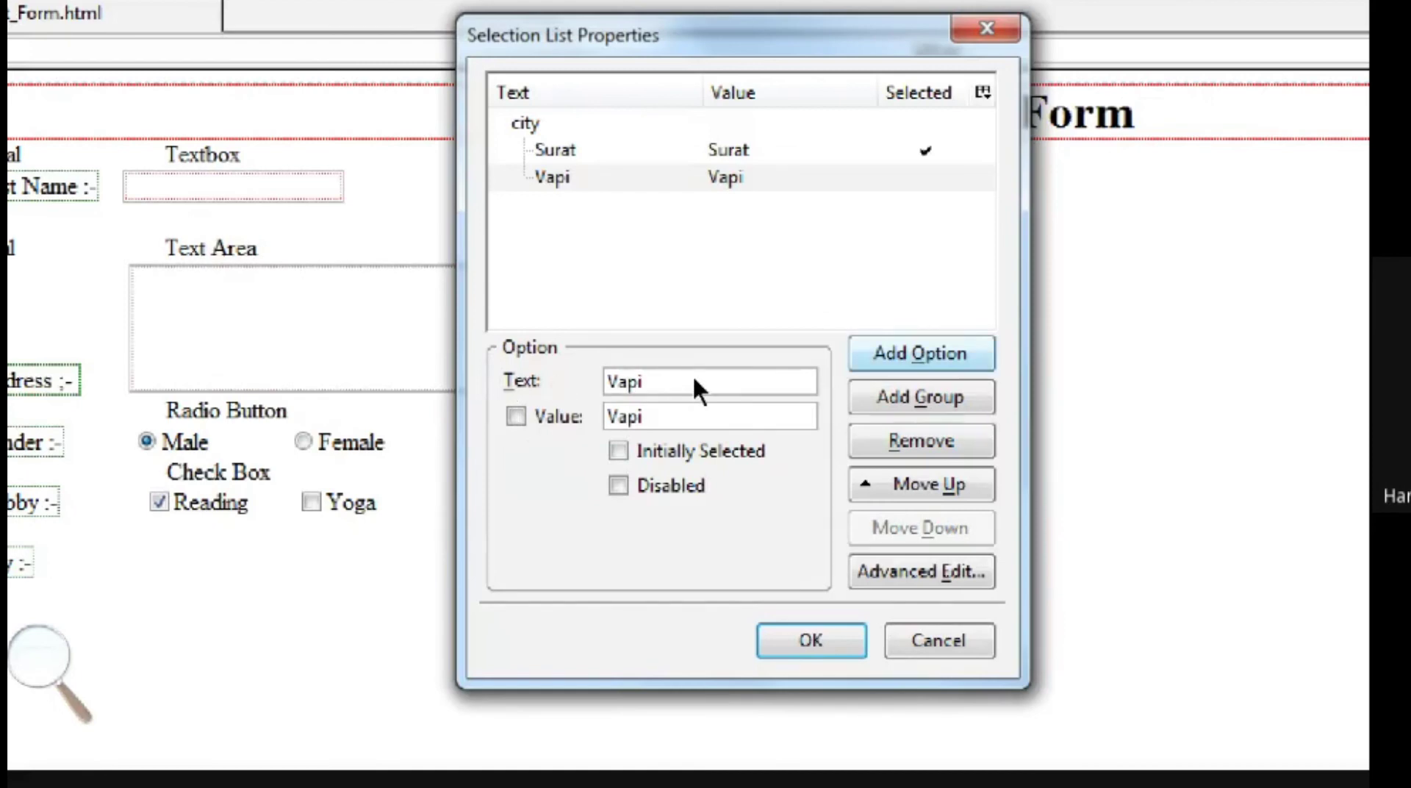
key("alt+o")
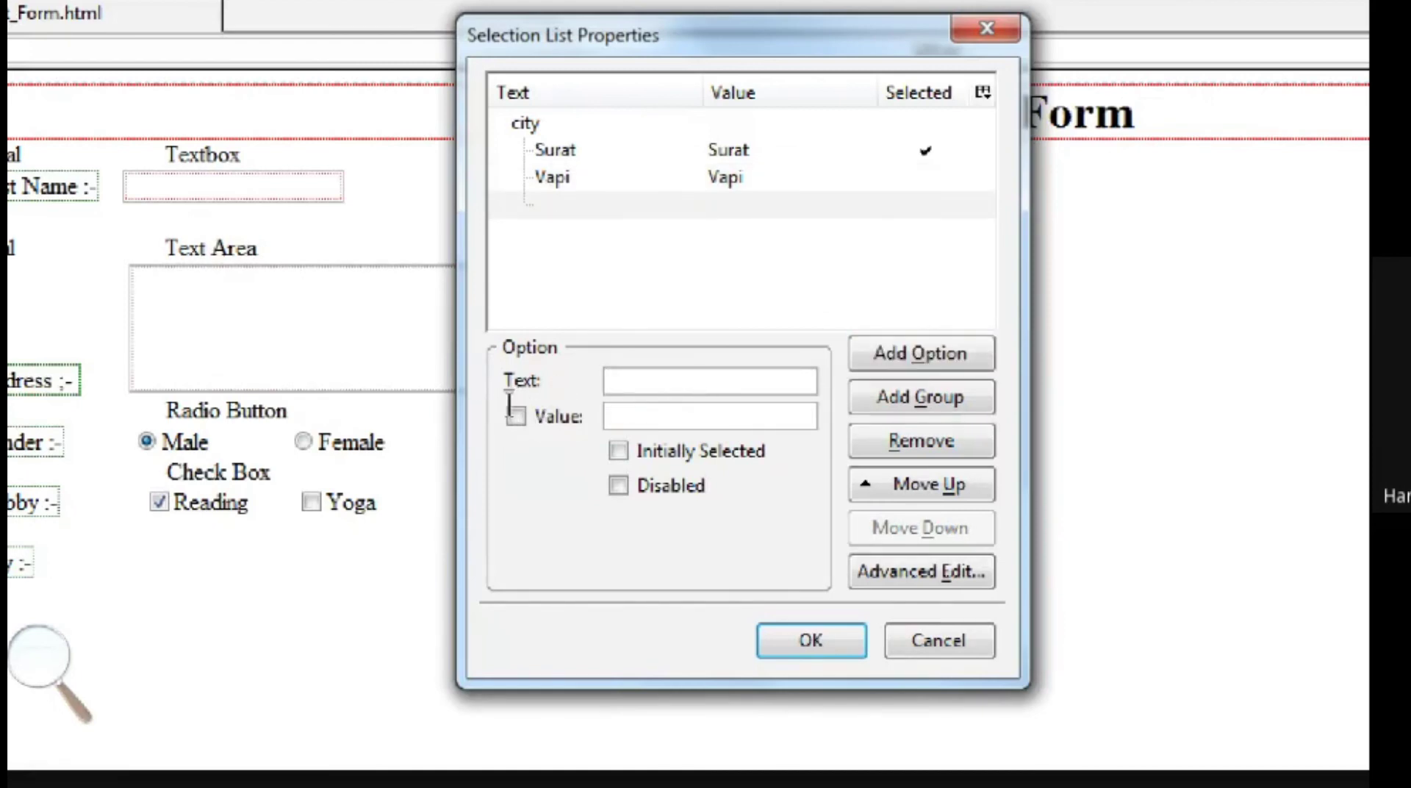
type("Rajkot")
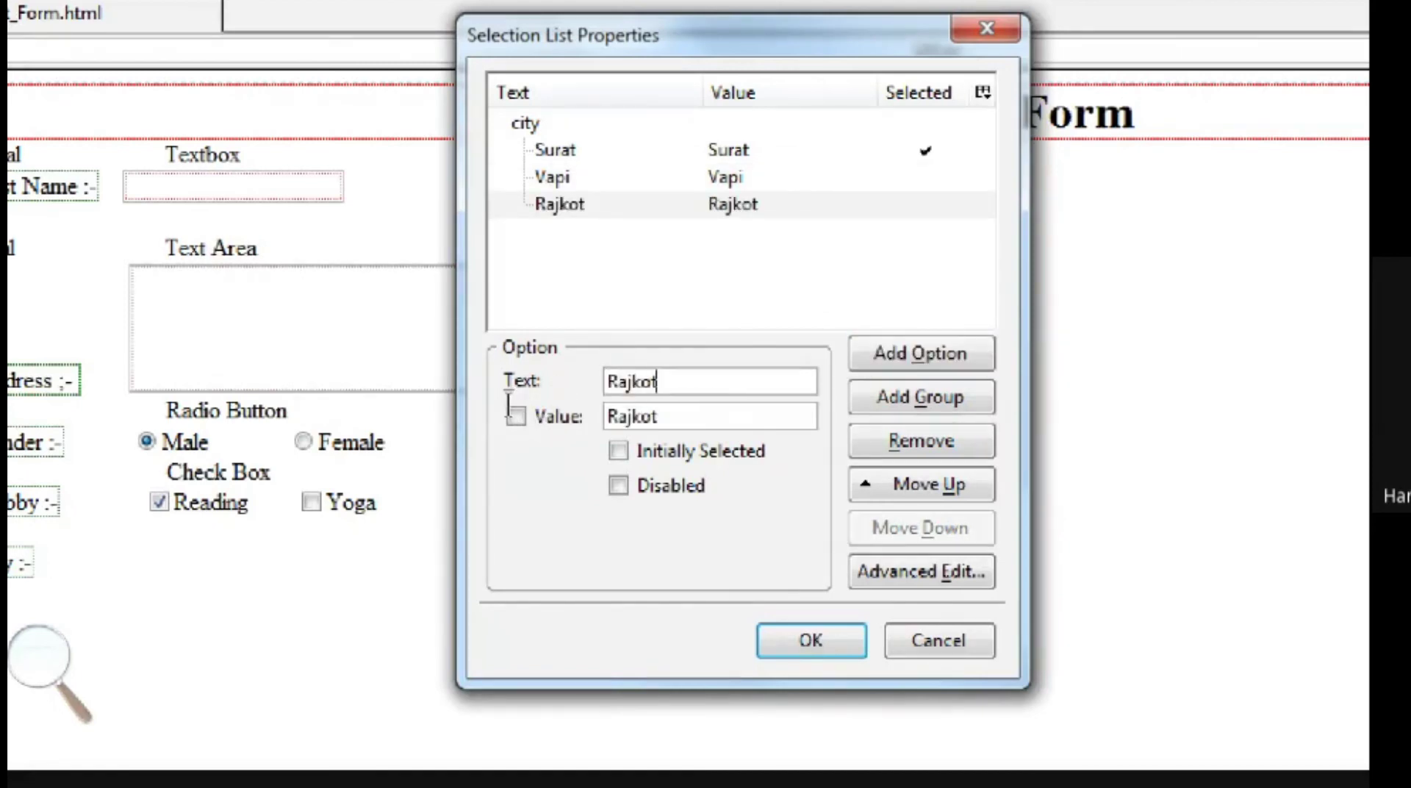
key("Return")
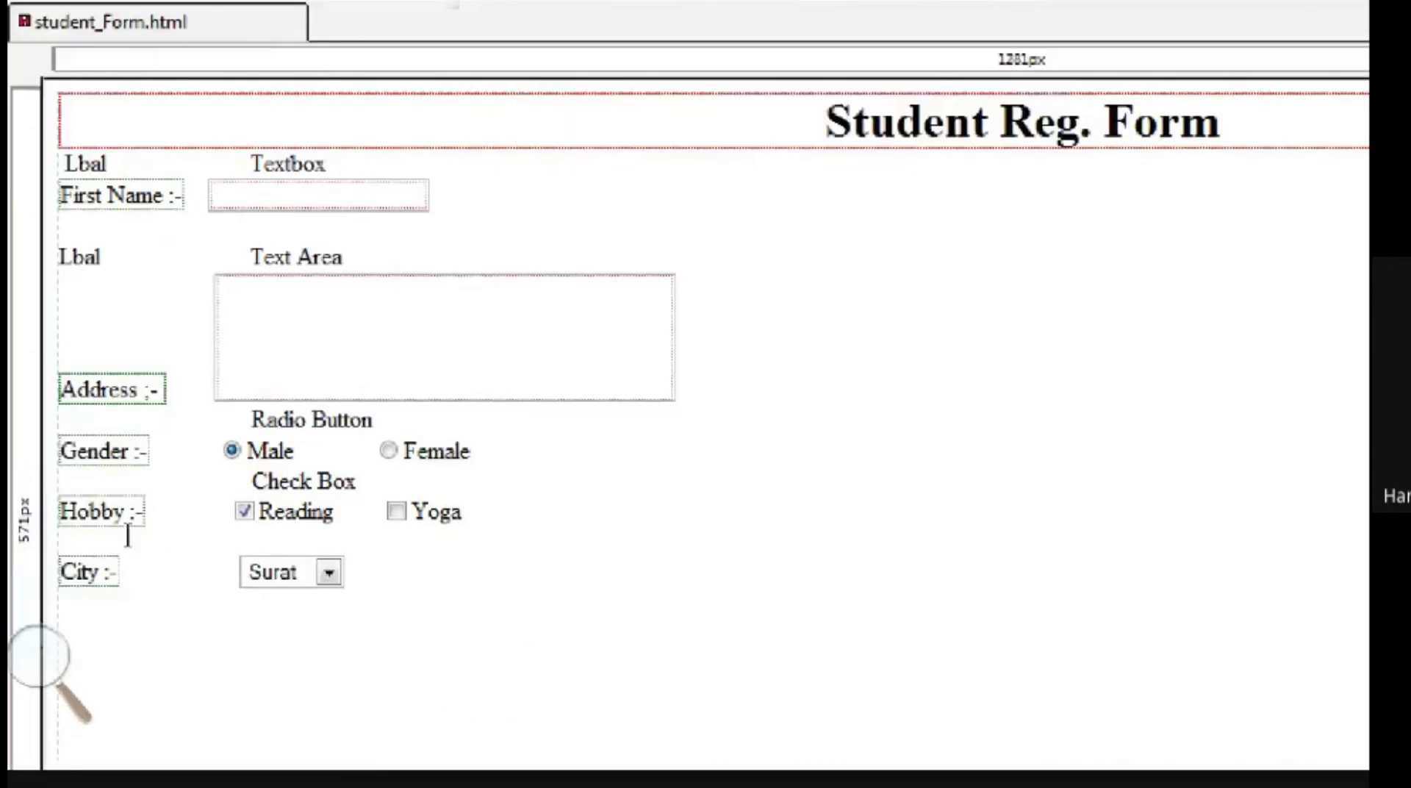
- Write the caption "Section / Option" above the city list and start new lines below the City row
left_click(280, 541)
key("Up")
type("Section / Option")
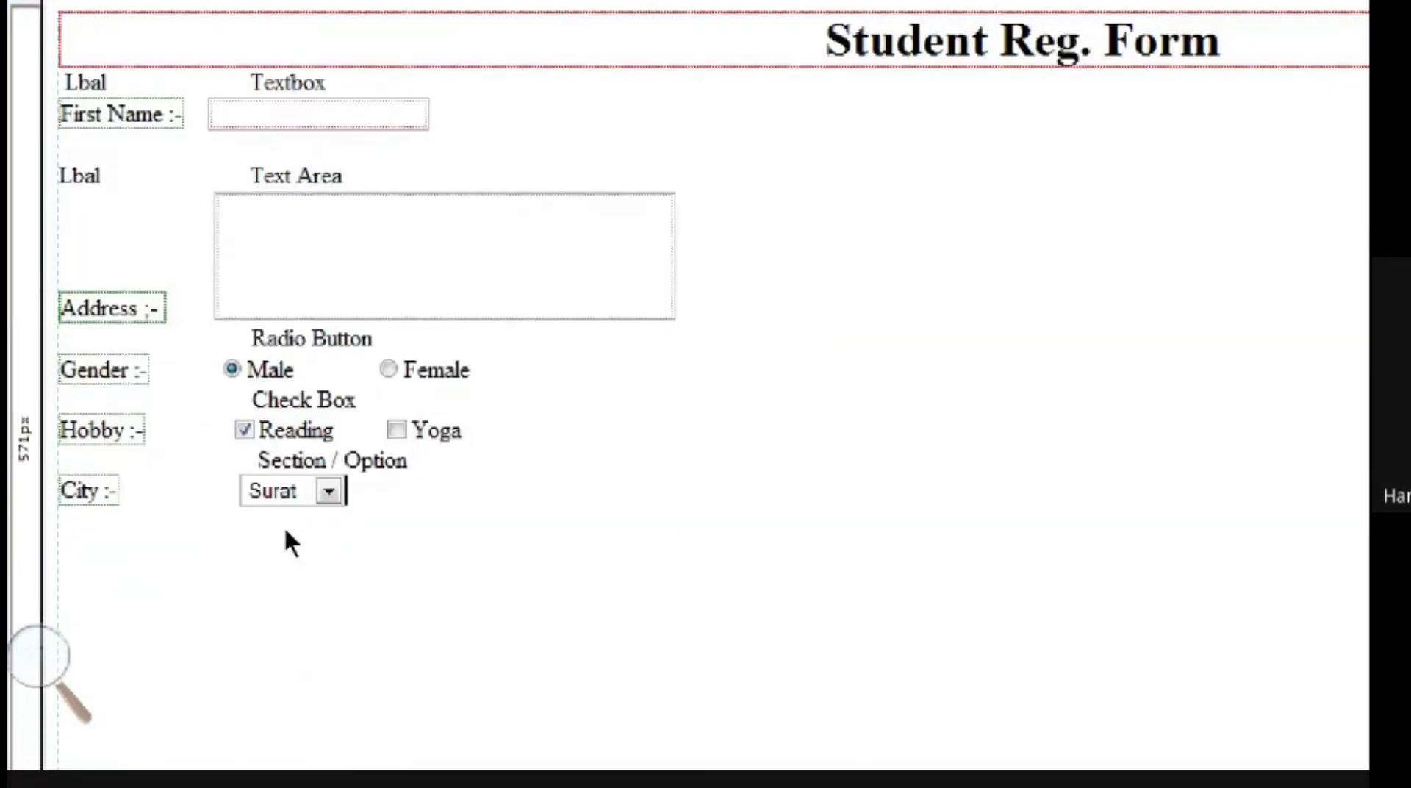
key("Return")
key("Return")
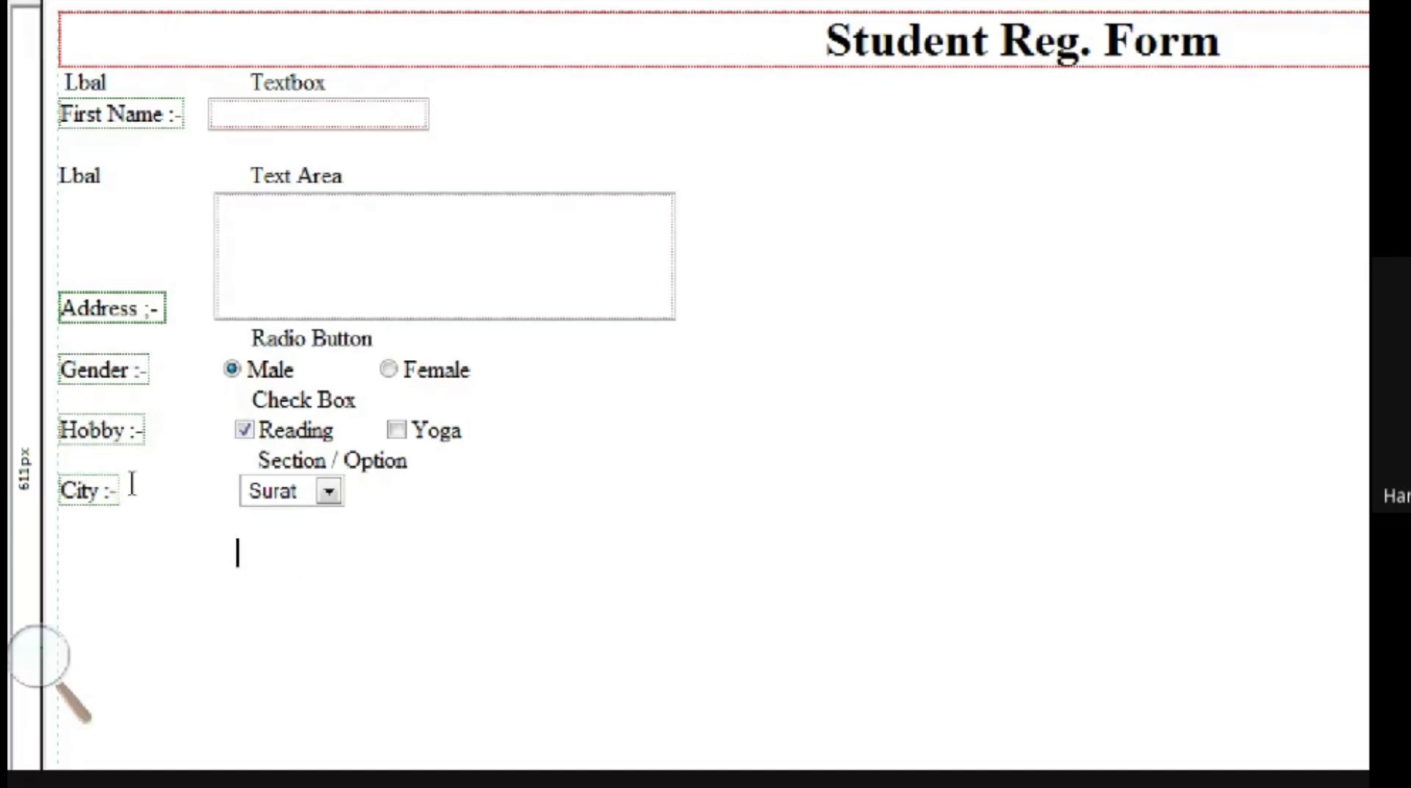
- Start a new form field below the City row and set its field type to Submit Button
key("alt+i")
key("Down")
key("Down")
key("Down")
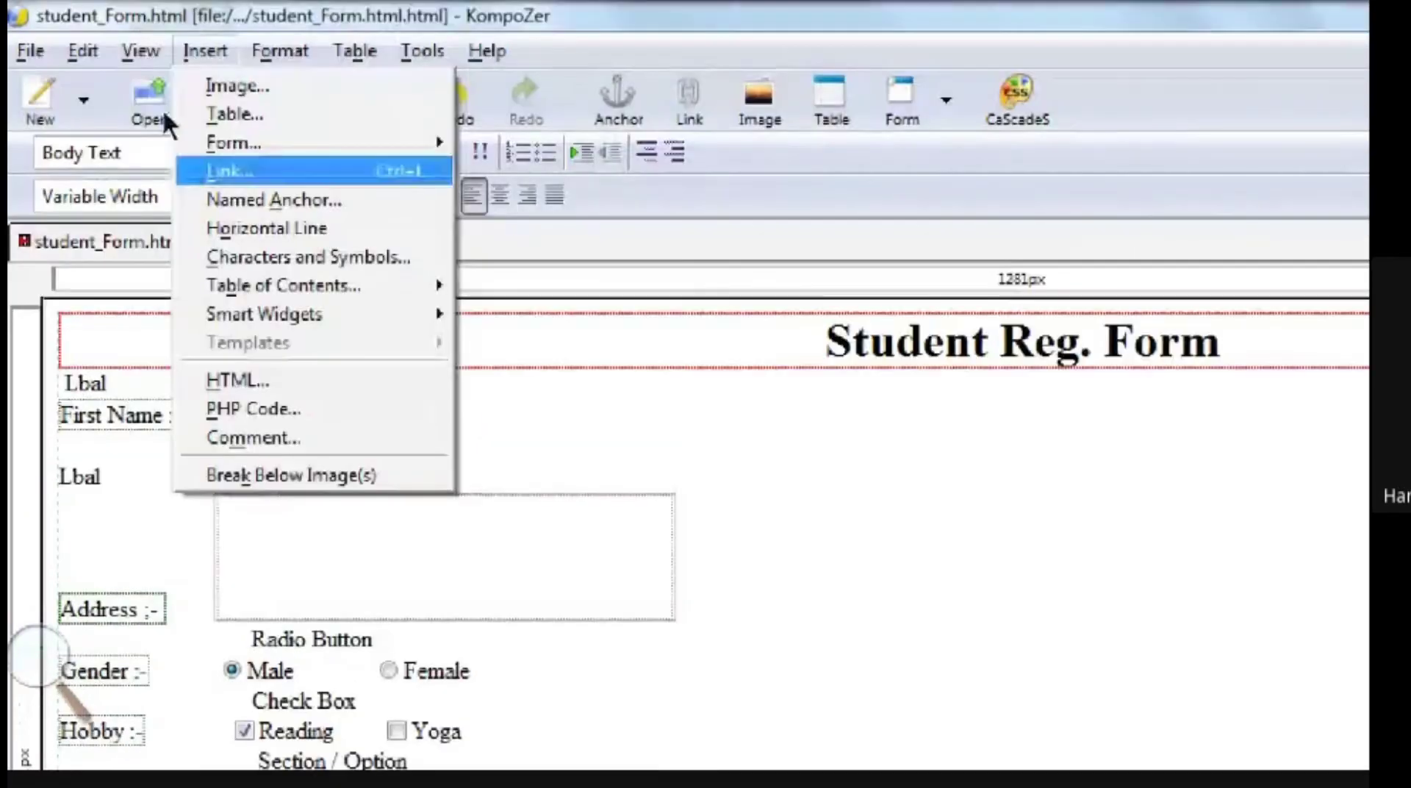
key("Up")
key("Down")
key("Down")
key("Up")
key("Return")
key("alt+Down")
key("Down")
key("Down")
key("Down")
key("Down")
key("Return")
- Set both the name and value of the submit button to "Submit" and insert it
key("Tab")
type("Submit")
key("Tab")
type("Submit")
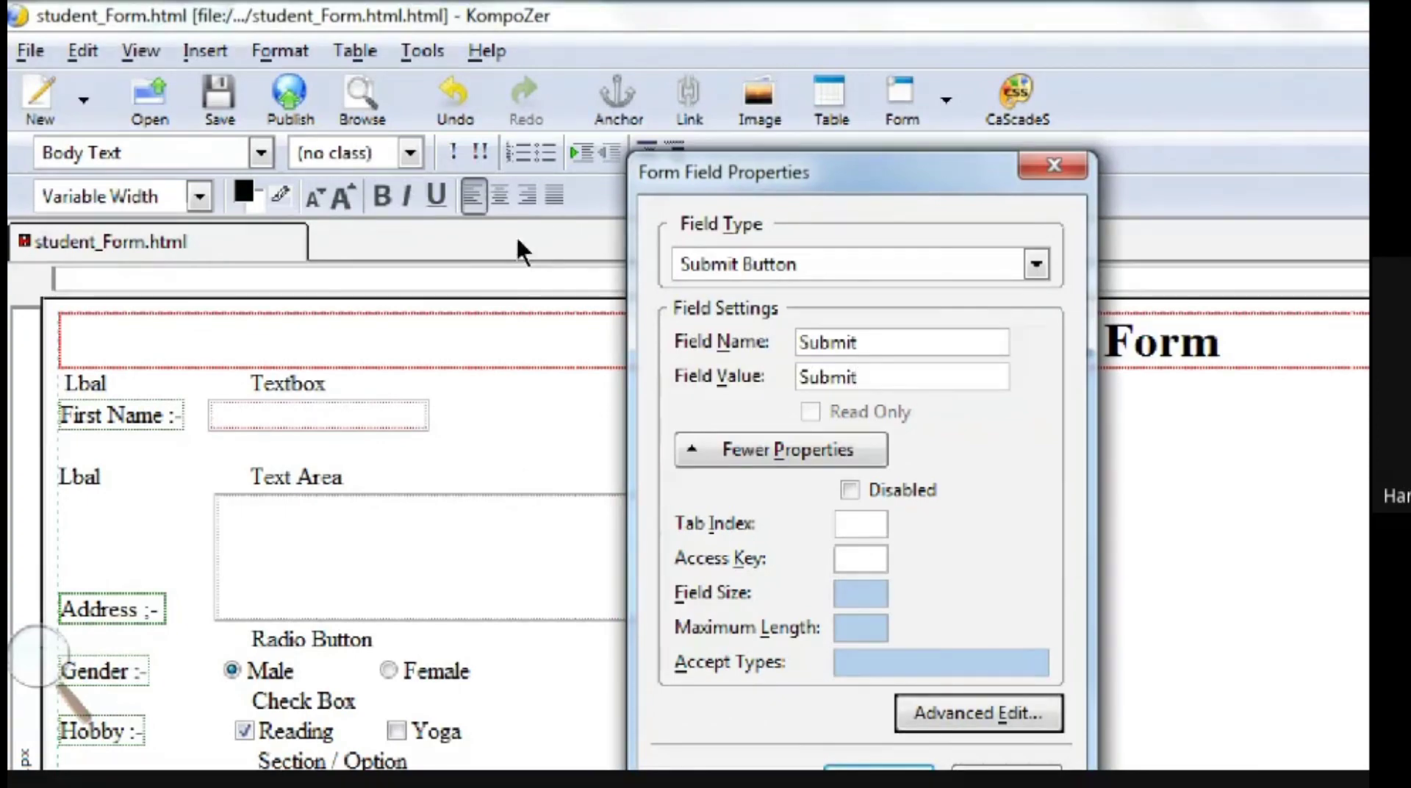
key("Return")
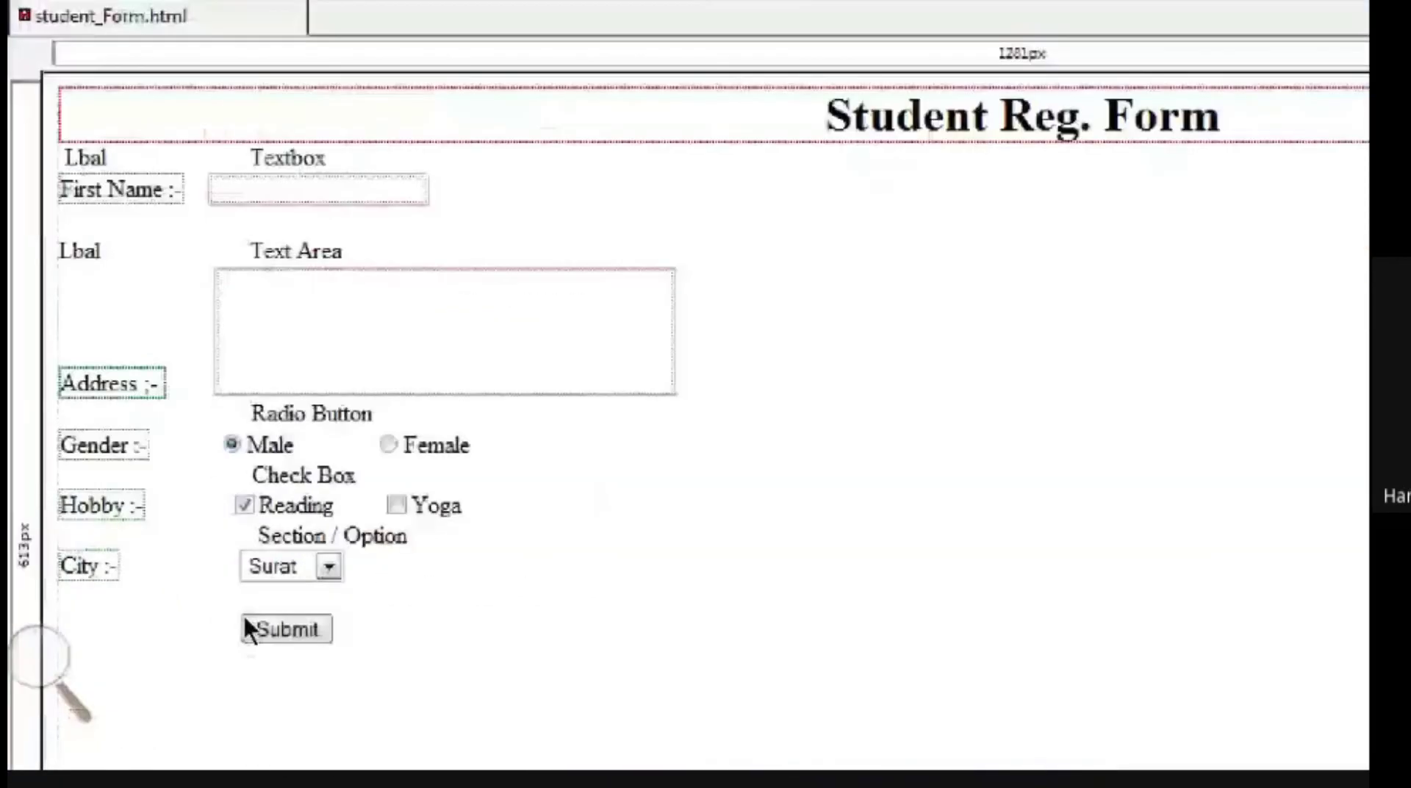
- Leave a gap beside the Submit button and start another form field of type Reset Button
key("Tab")
key("Tab")
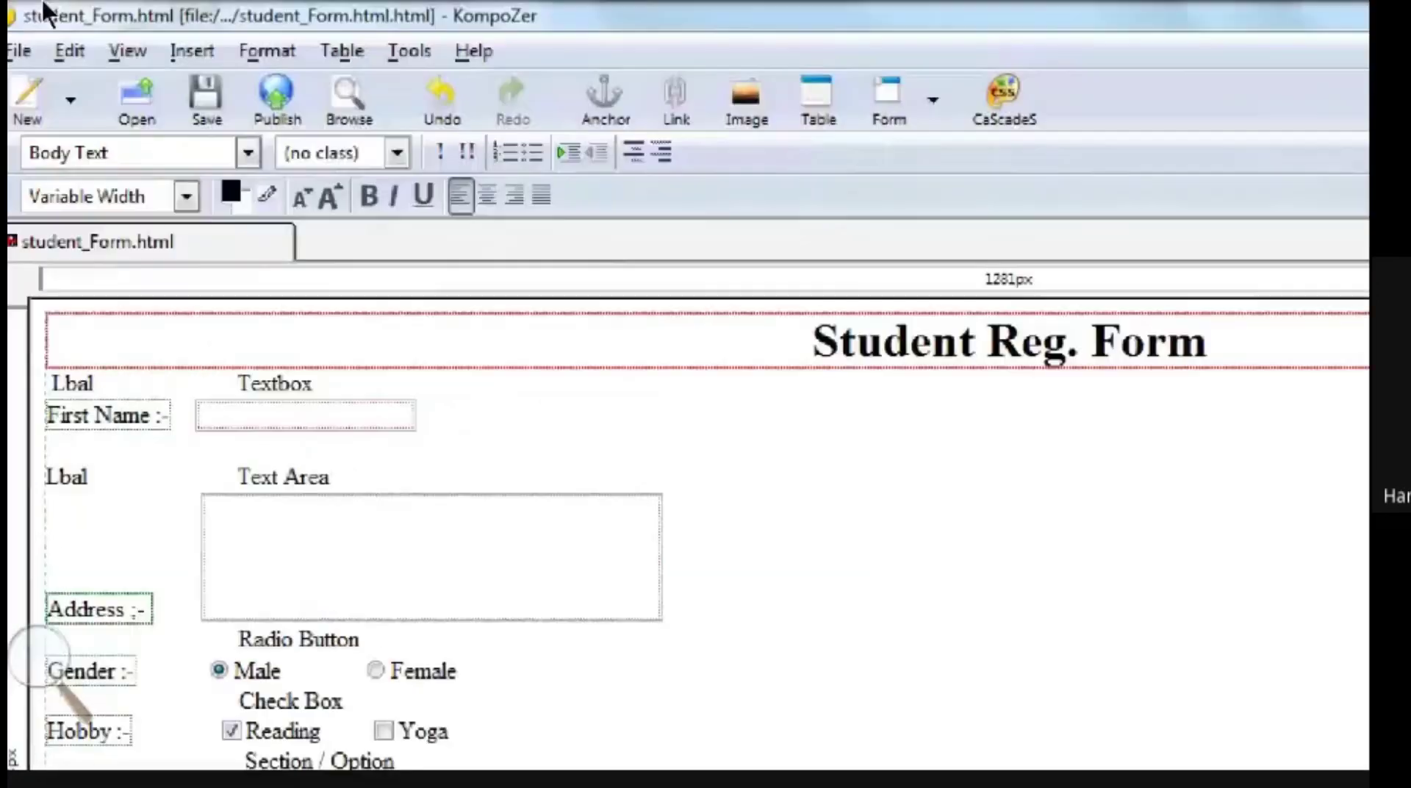
key("alt+i")
key("Down")
key("Down")
key("Down")
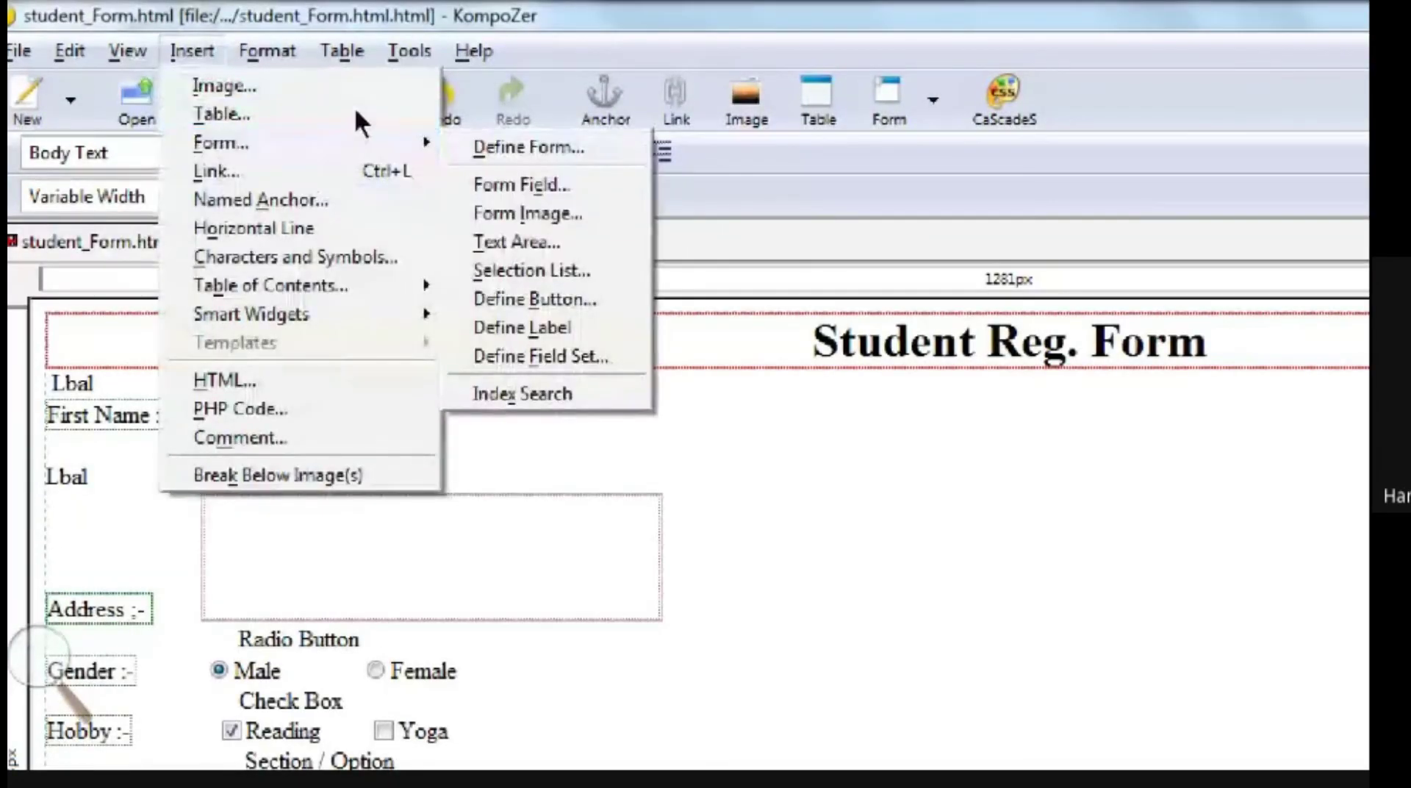
key("Right")
key("Down")
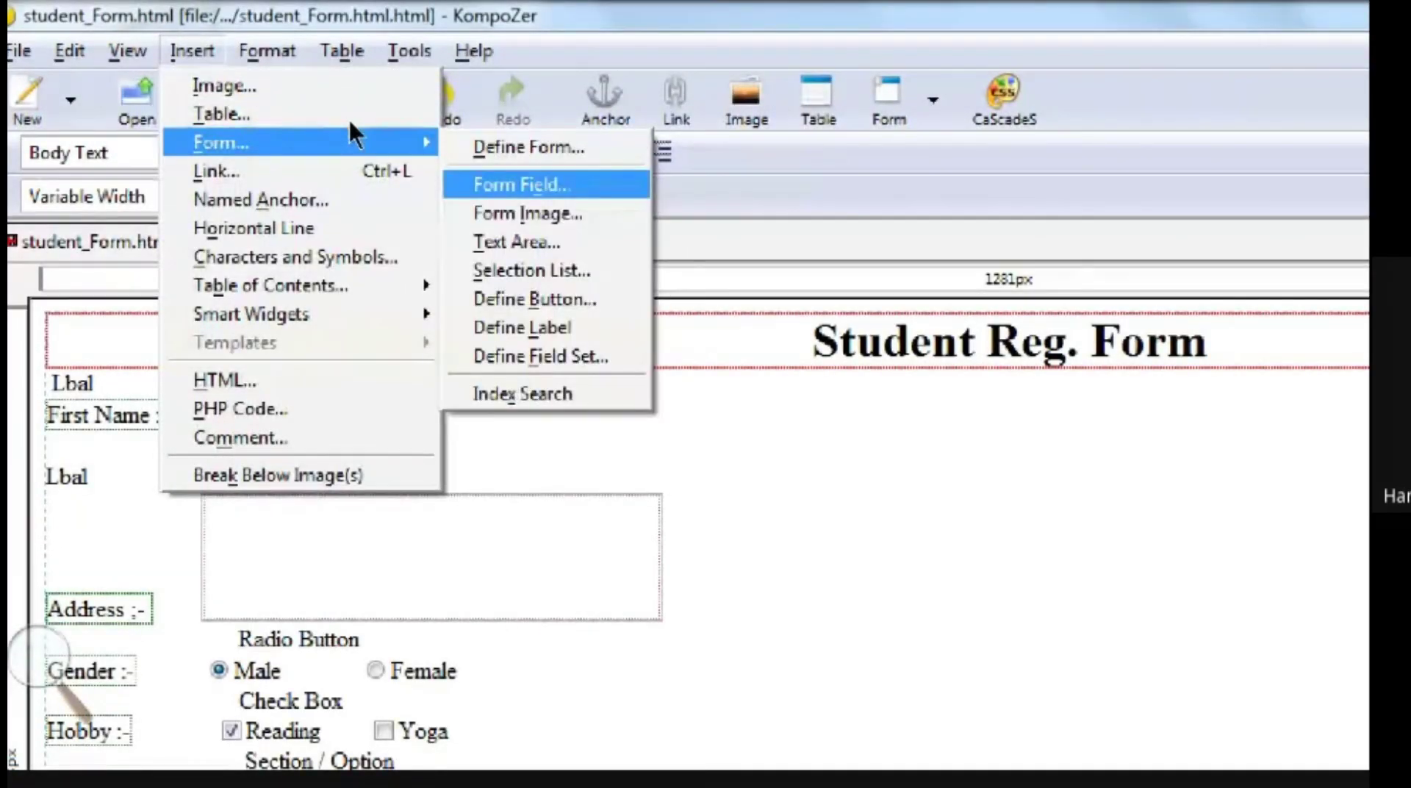
key("Return")
key("alt+Down")
key("Down")
key("Down")
key("Down")
key("Down")
key("Down")
key("Return")
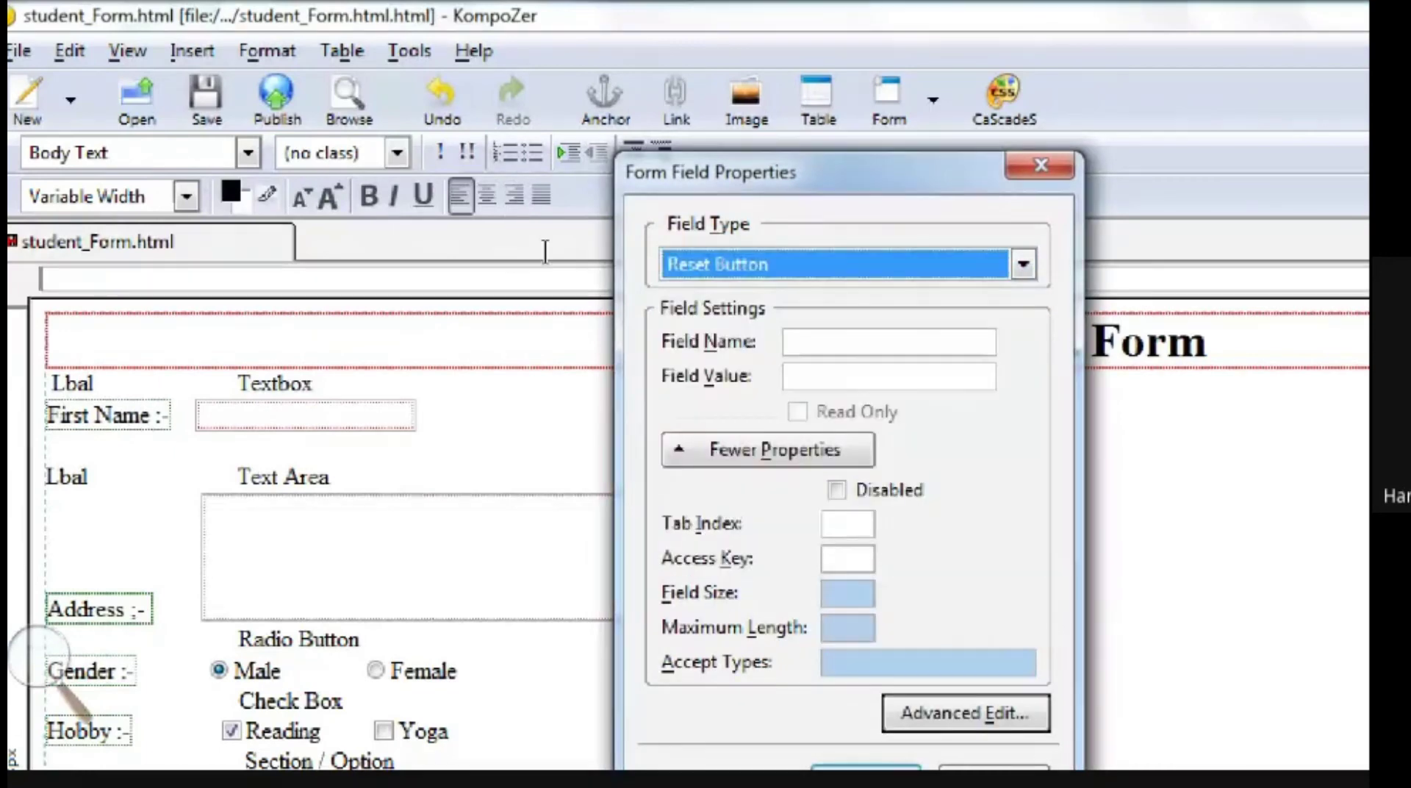
- Give the reset button the name and value "Reset" and insert it
type("Reset")
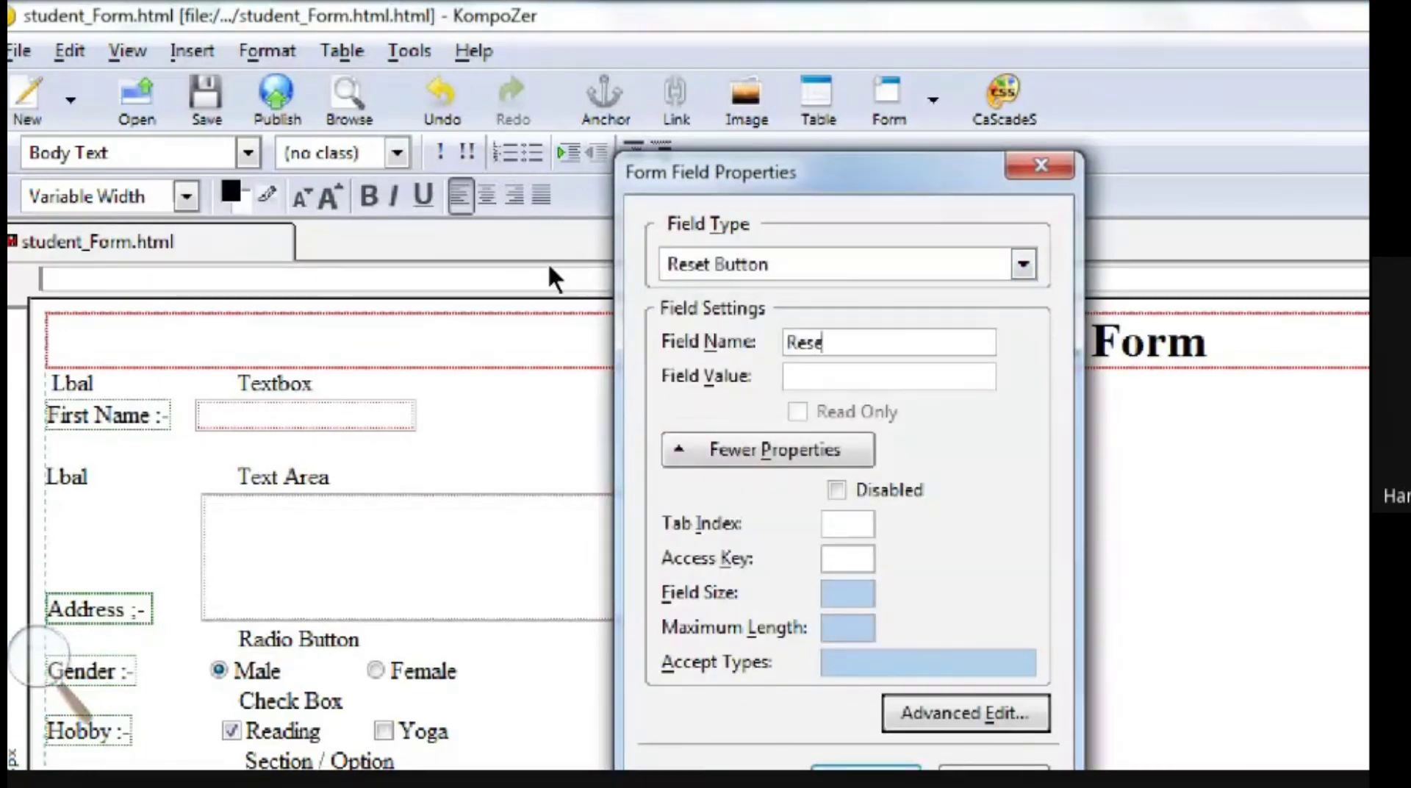
type("Reset")
key("Return")
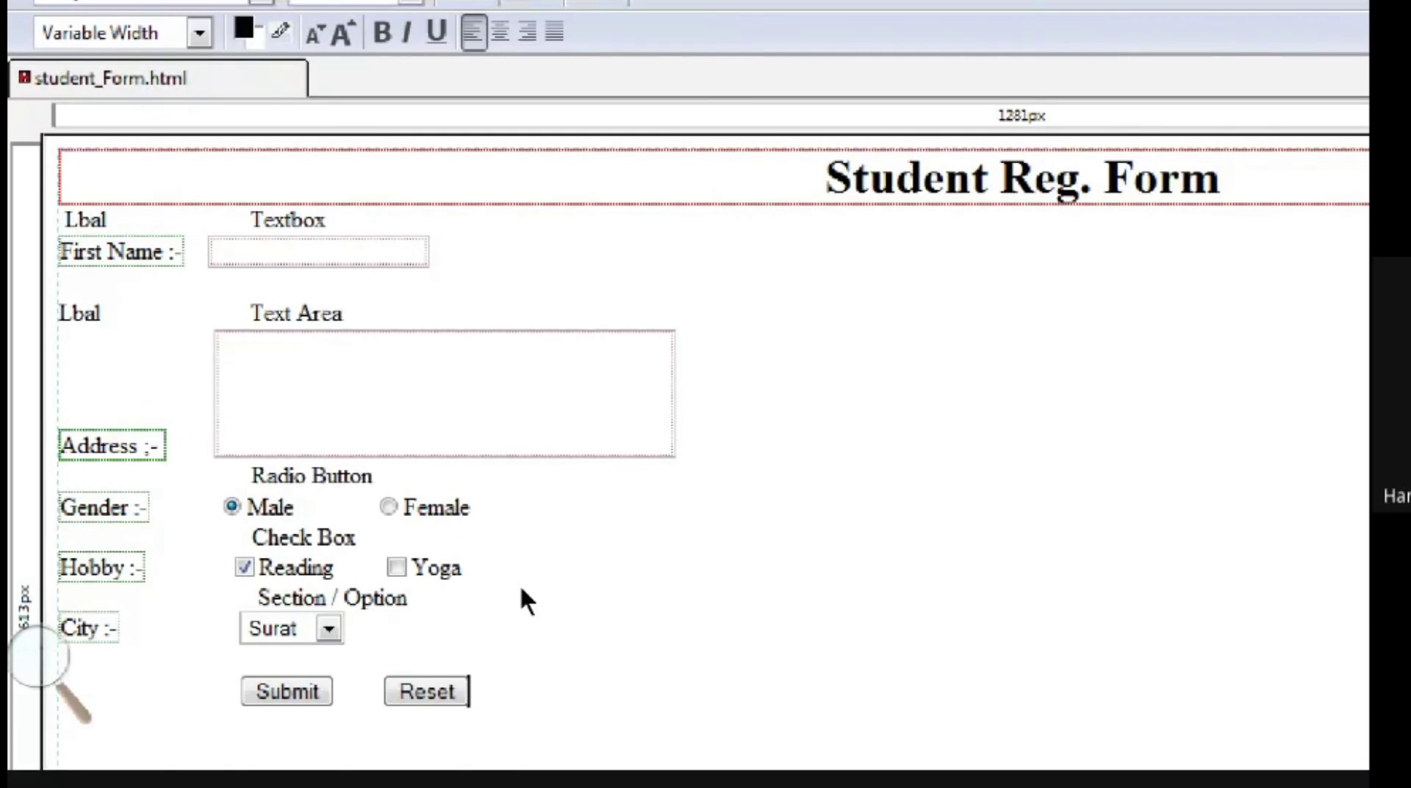
- Write the caption "Button" above the Submit and Reset buttons
key("Up")
type("Buttio")
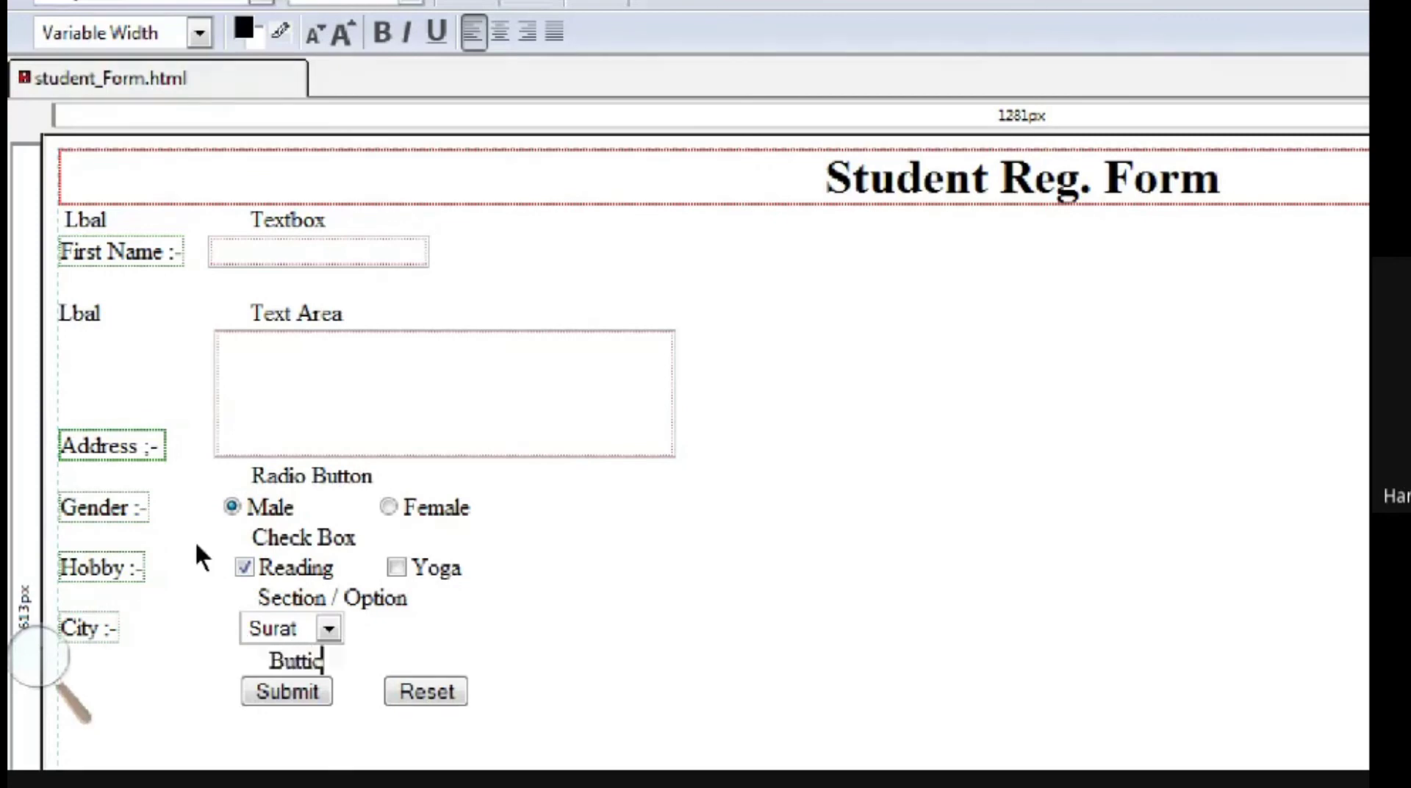
key("BackSpace")
key("BackSpace")
key("BackSpace")
key("BackSpace")
type("tton")
key("BackSpace")
key("Right")
key("Right")
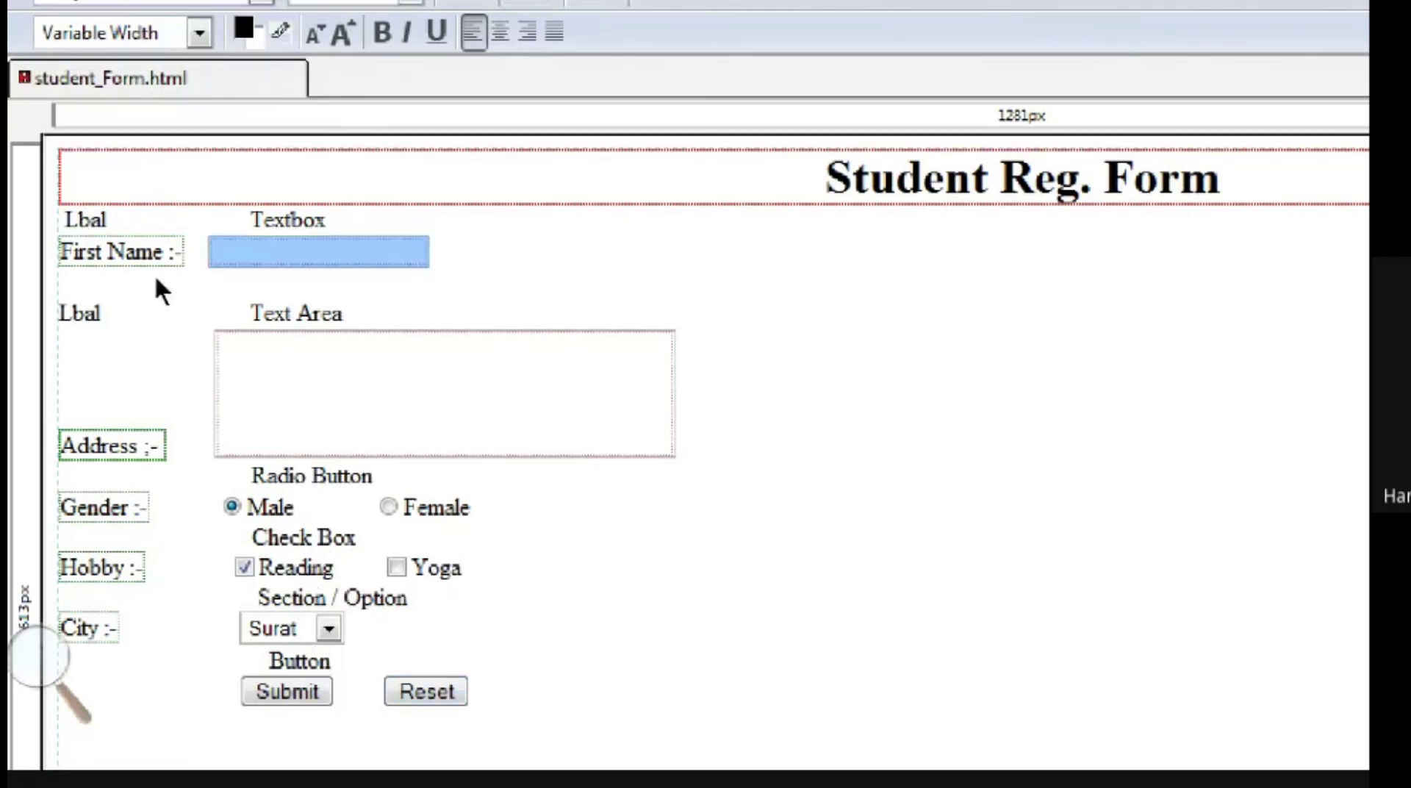
left_click(215, 376)
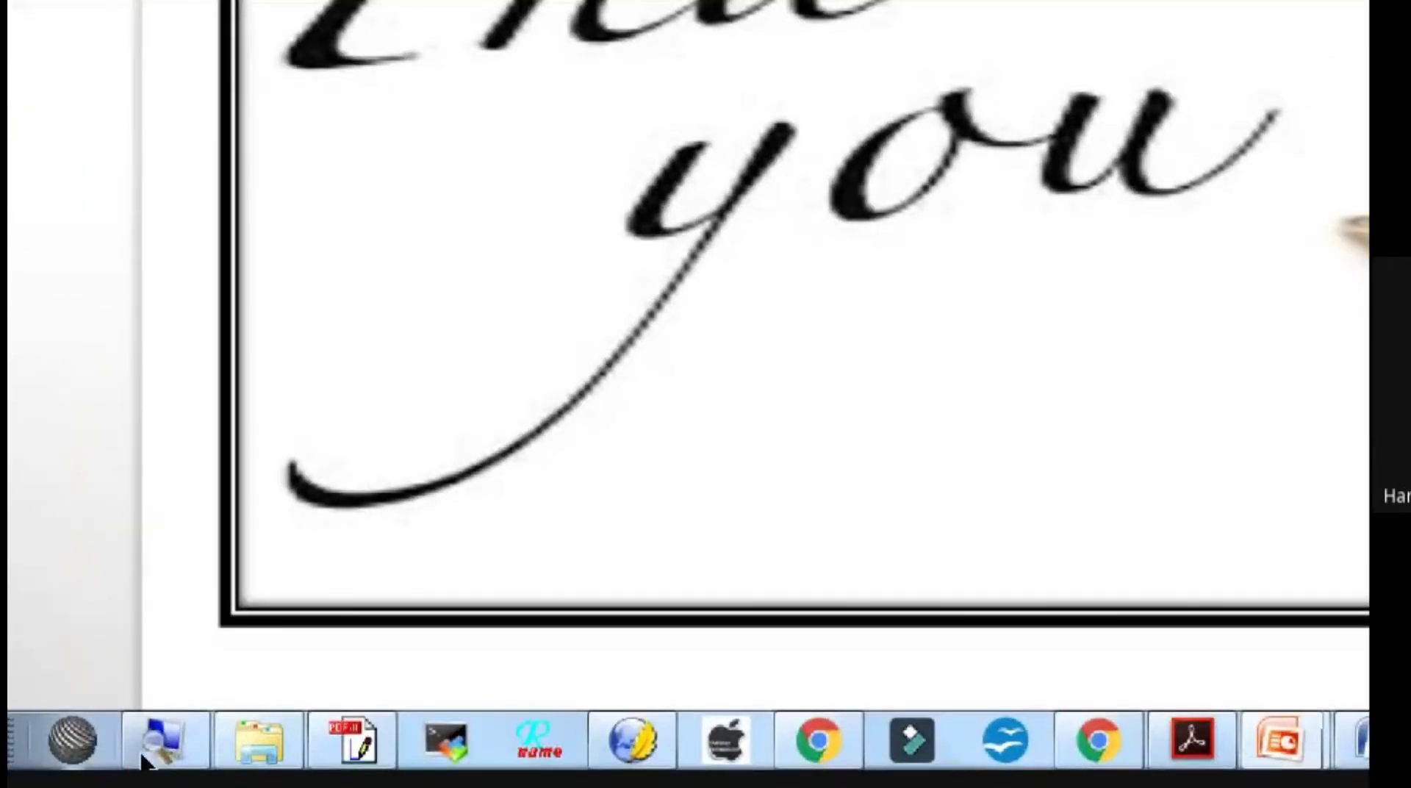
- Switch to PowerPoint, end the slide show and keep the ink annotations
key("super")
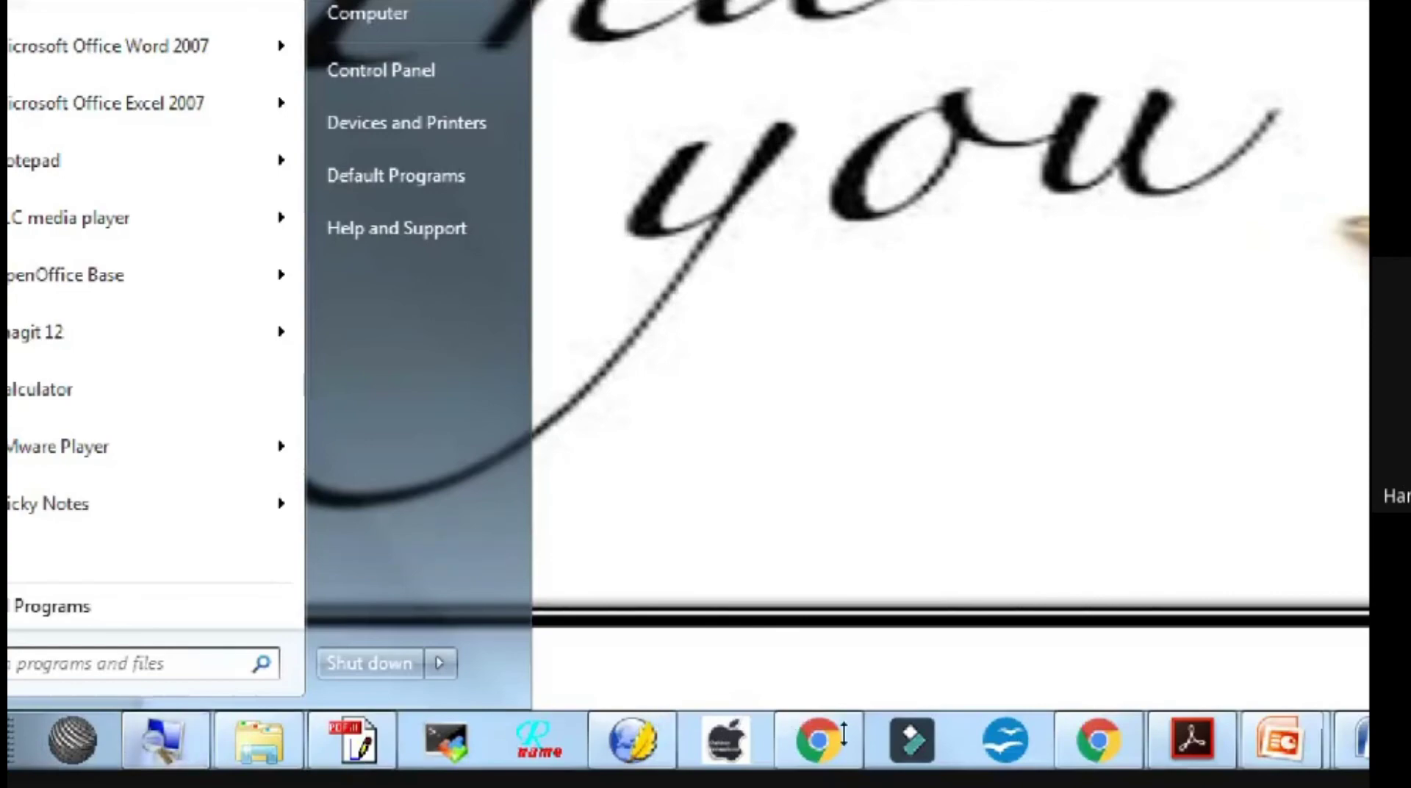
left_click(924, 757)
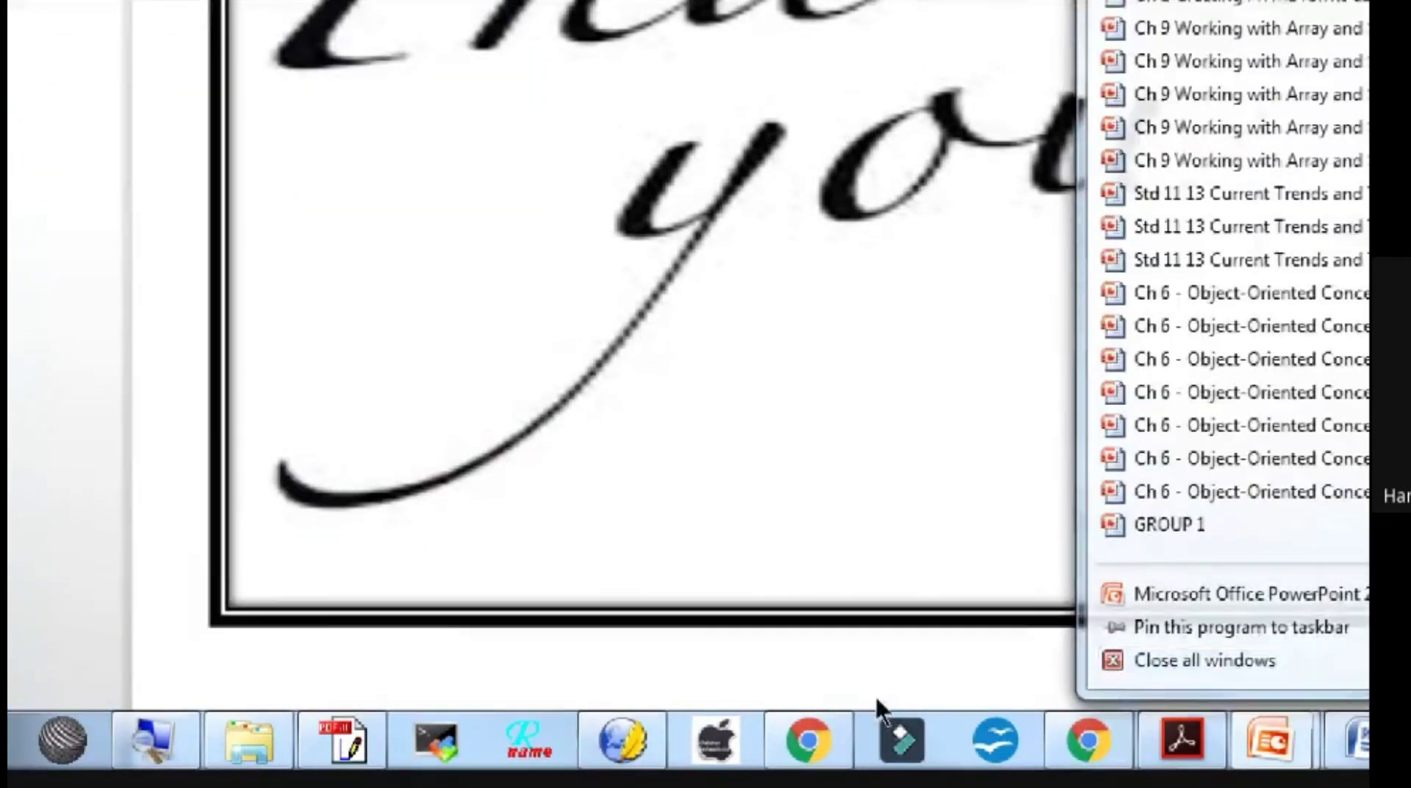
key("Escape")
left_click(721, 429)
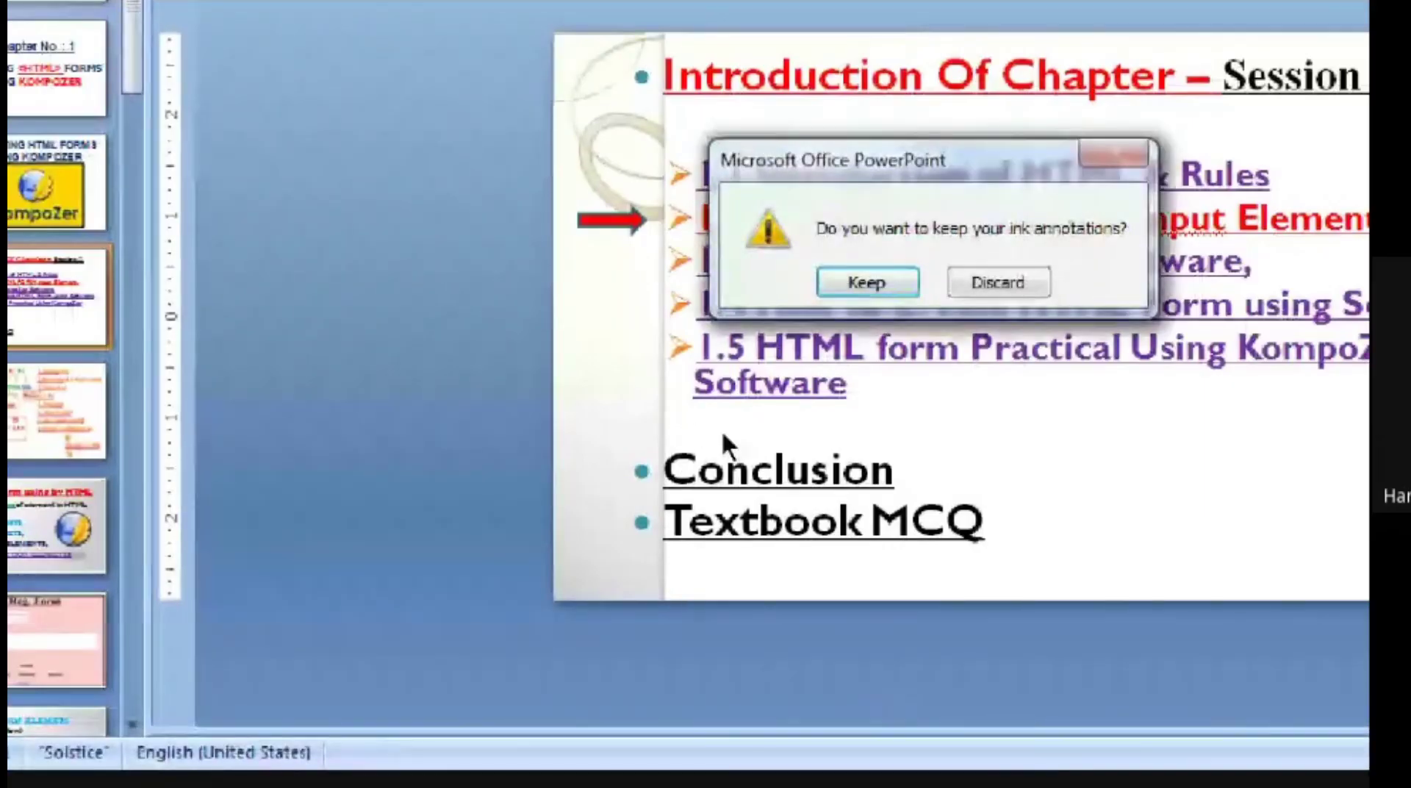
key("Return")
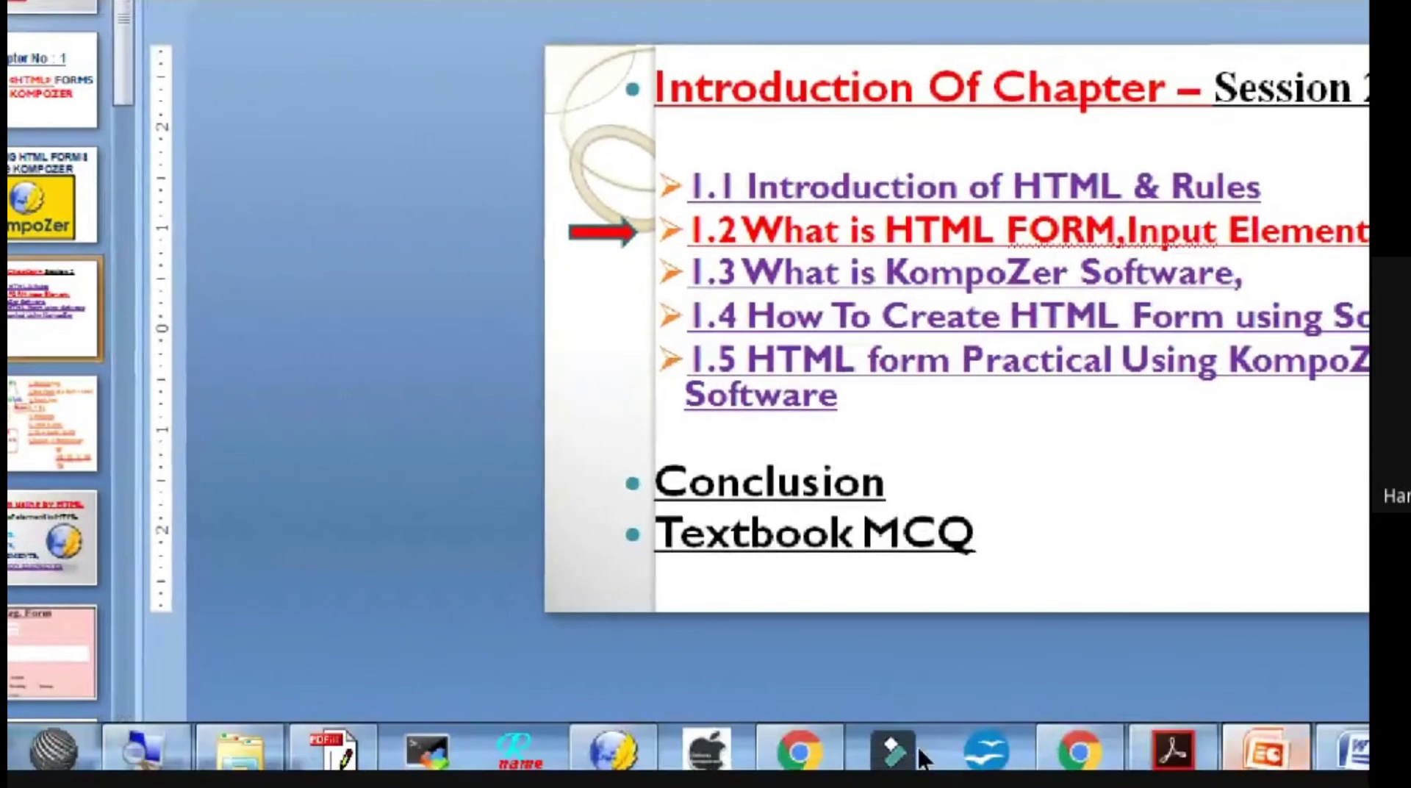
- Close the open presentation and exit PowerPoint to return to the desktop
right_click(1259, 757)
left_click(1241, 406)
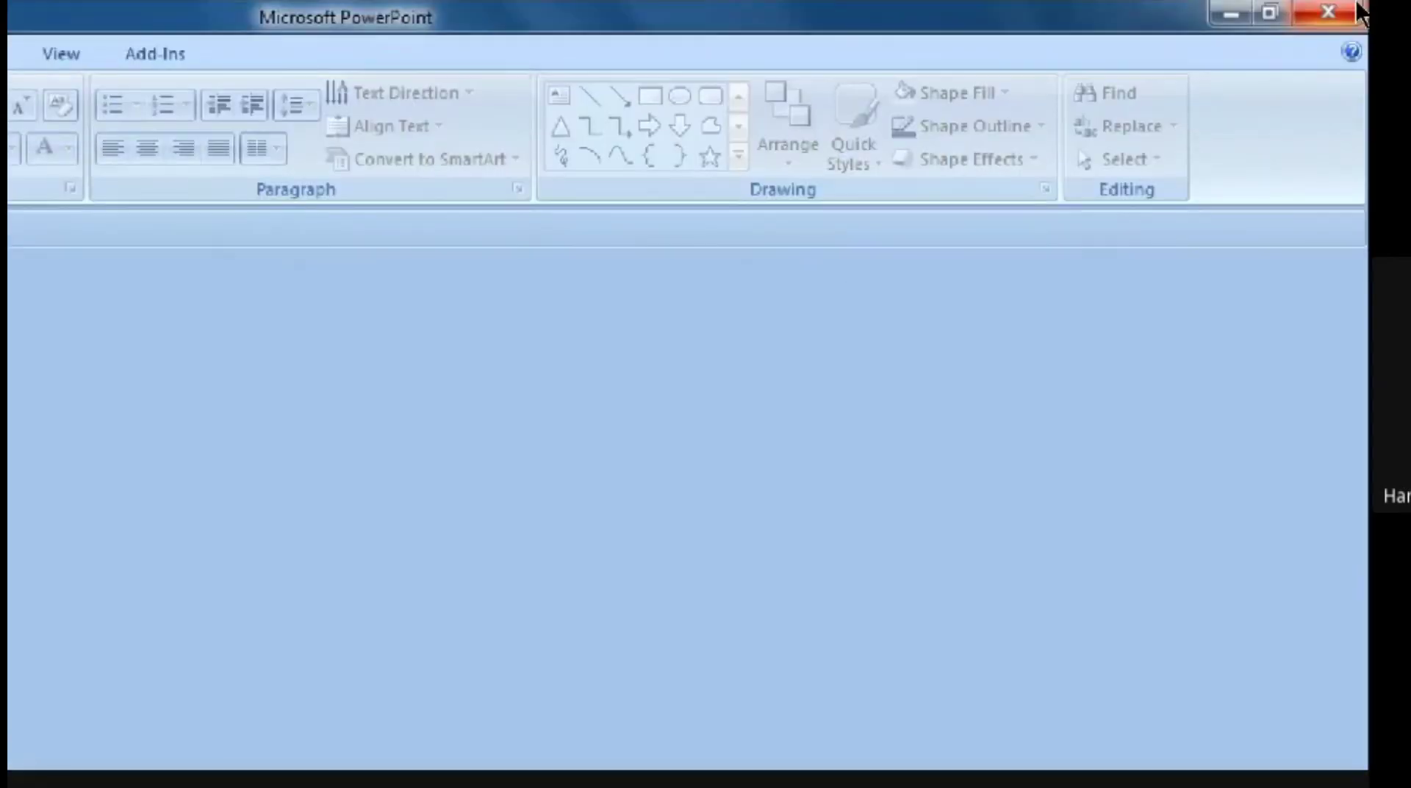
left_click(1352, 12)
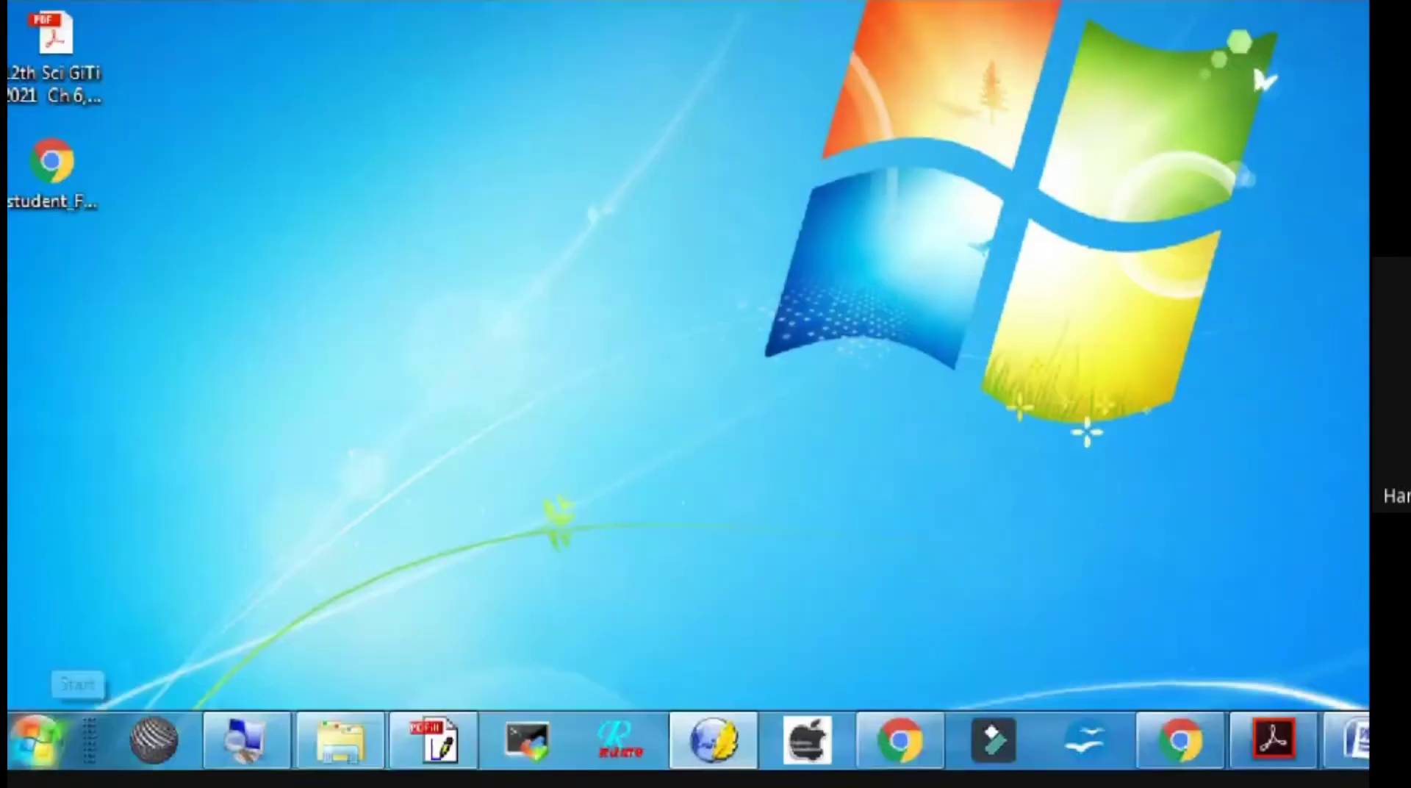
- Open the student_Form.html file from the desktop in Internet Explorer and postpone the browser's welcome setup
double_click(60, 221)
key("shift+F10")
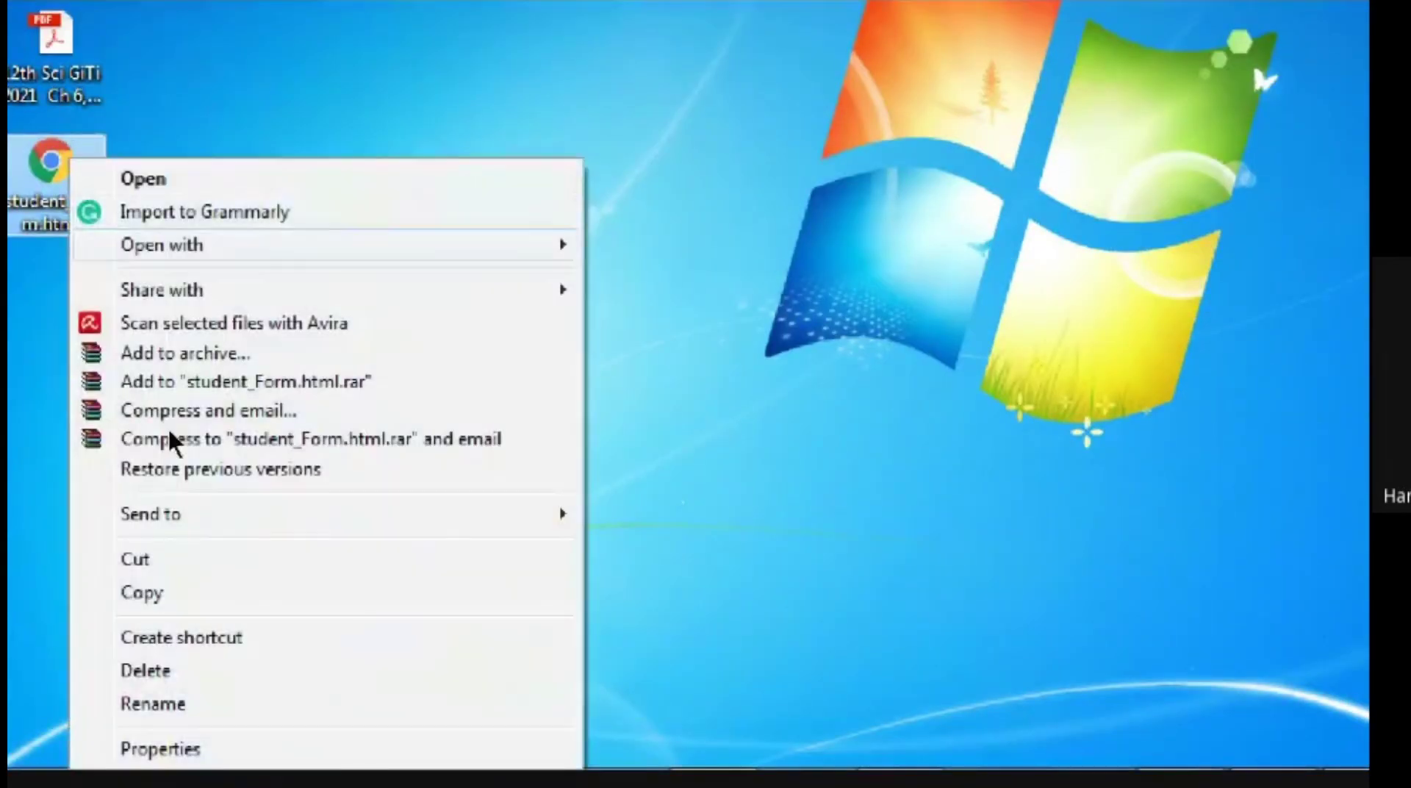
key("Down")
key("Down")
key("Right")
key("Down")
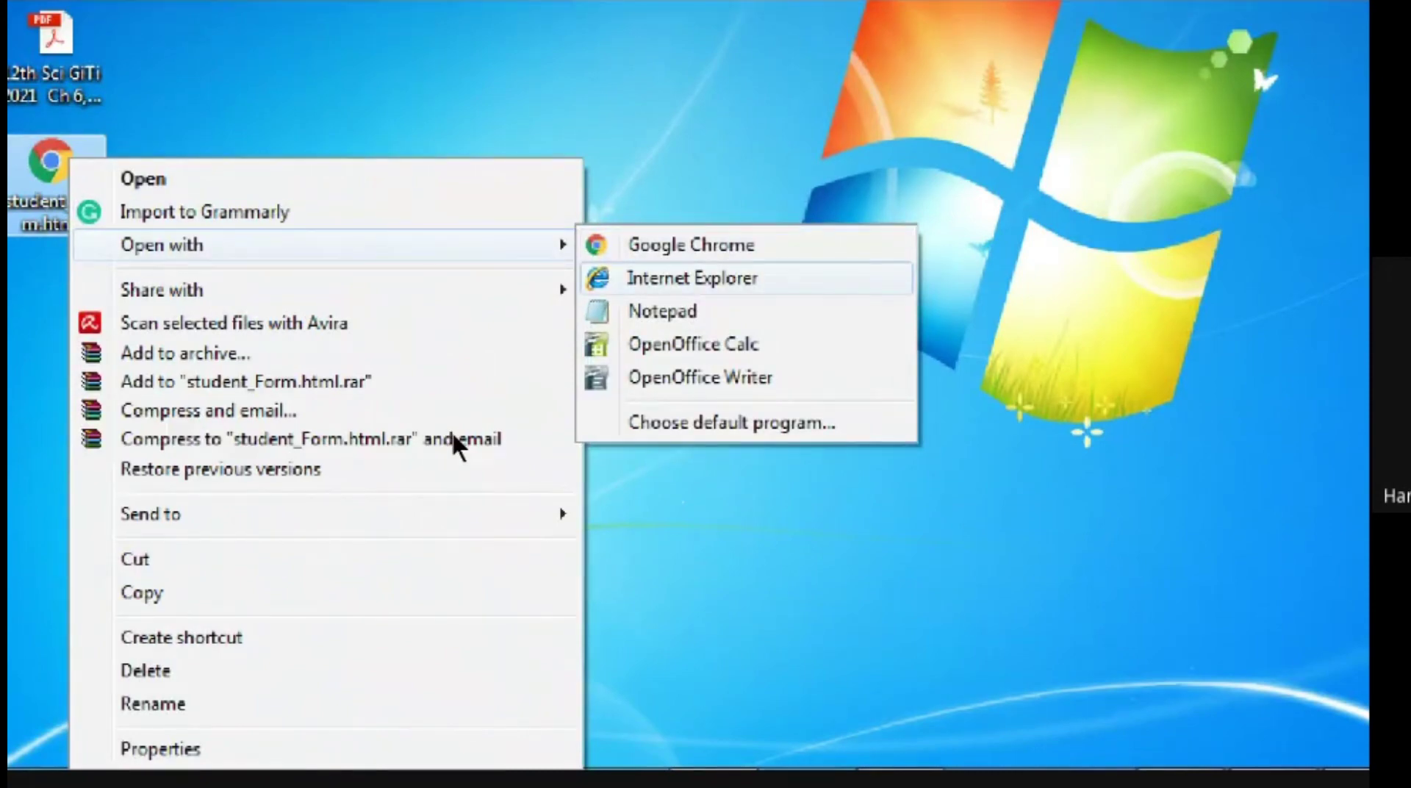
key("Return")
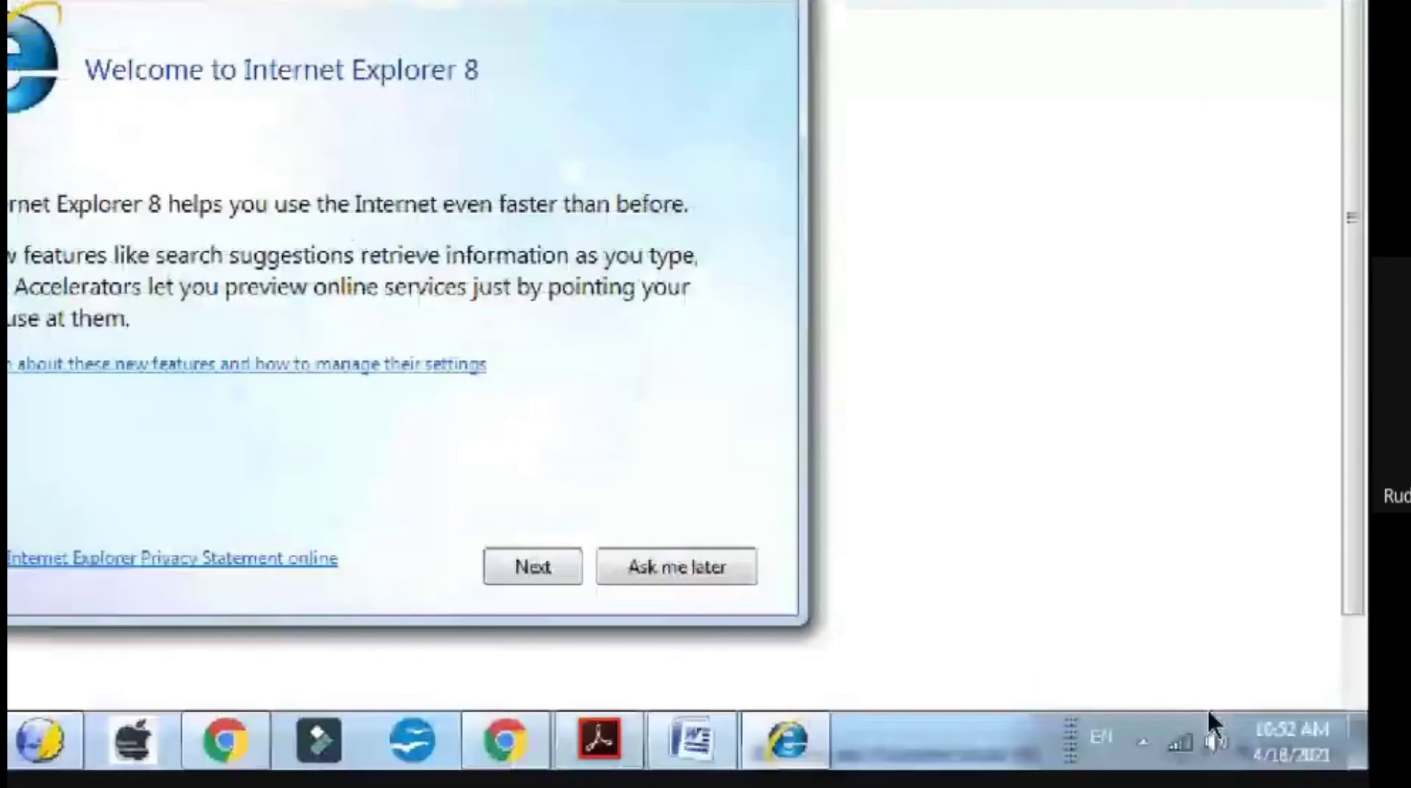
left_click(607, 563)
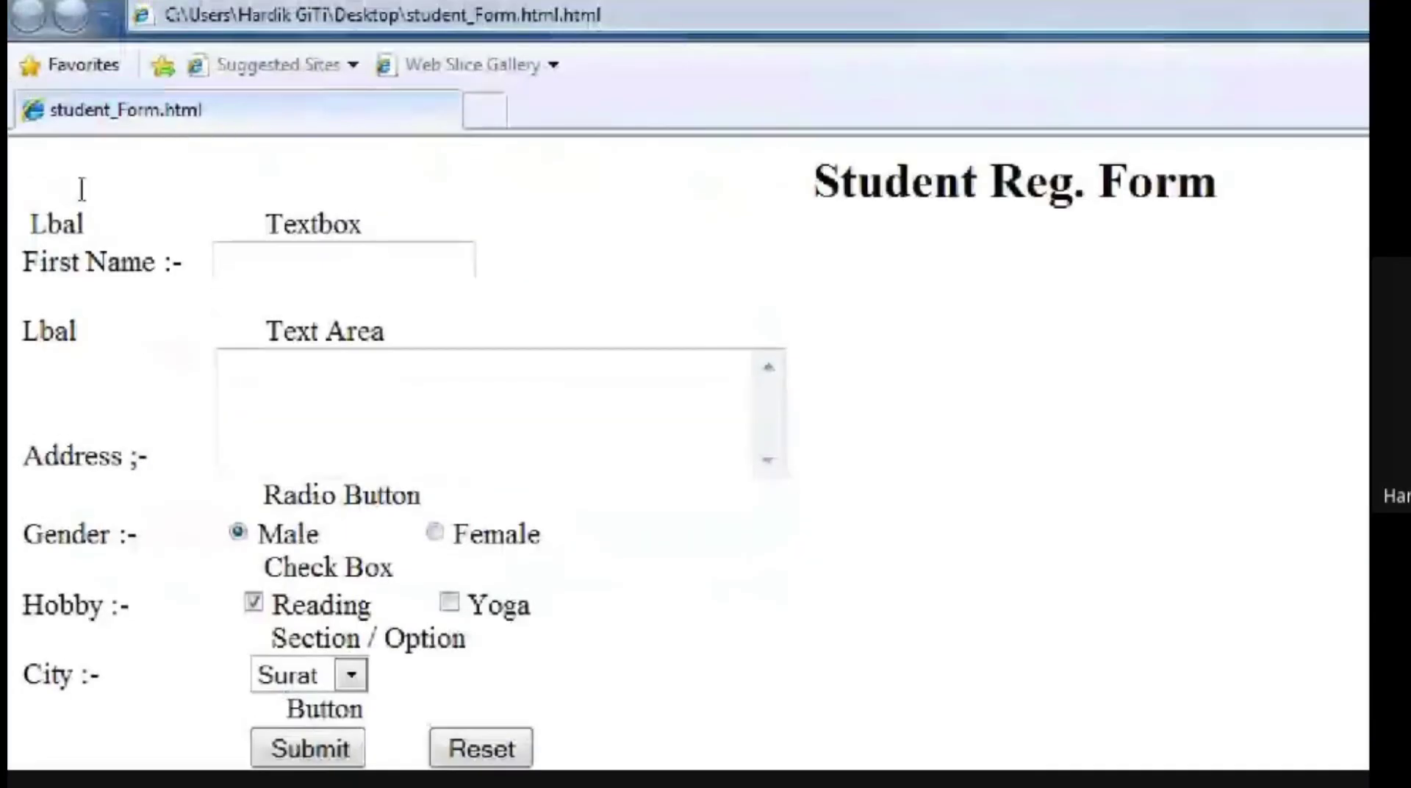
- Fill in the student's first name and address in the registration form
left_click(290, 166)
type("Hardiksi")
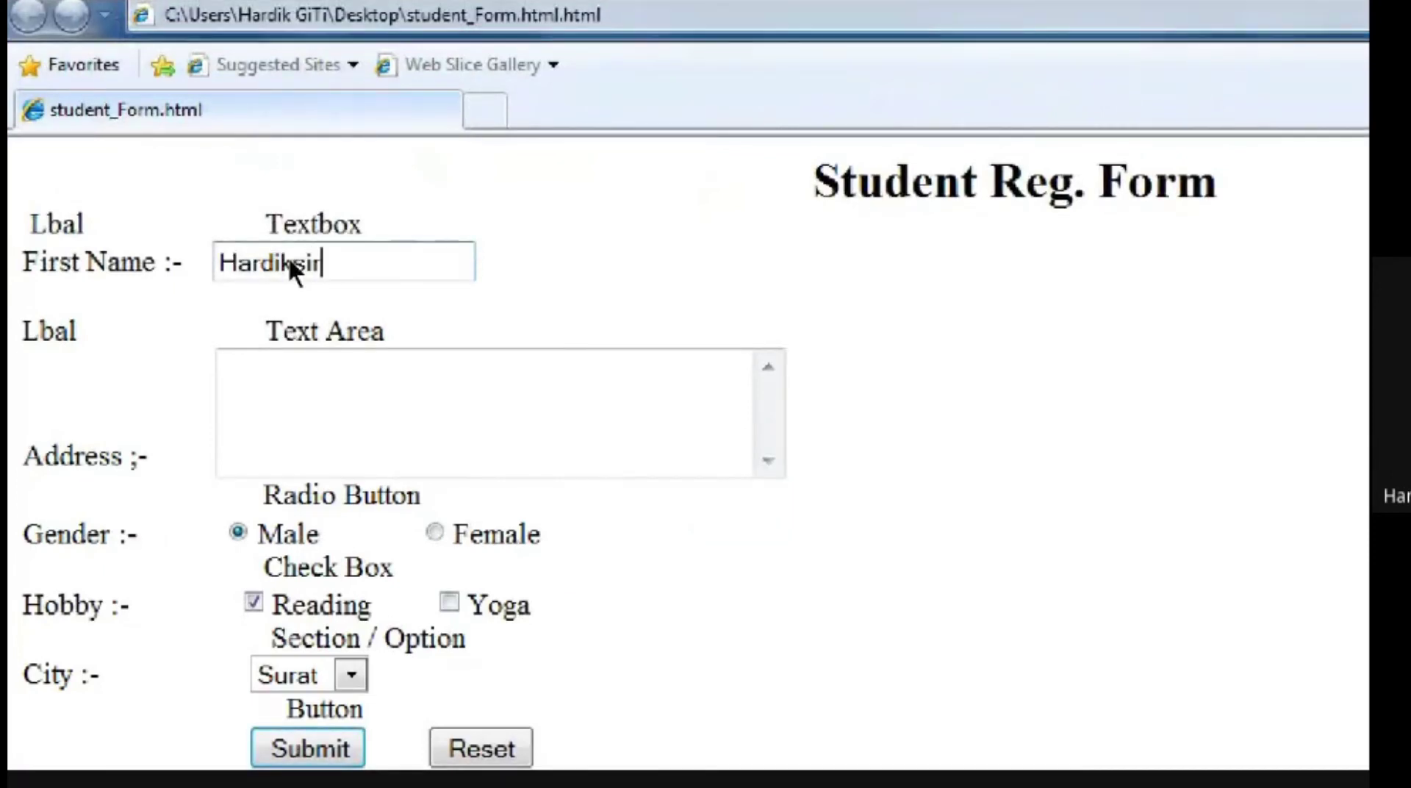
type("r")
key("Tab")
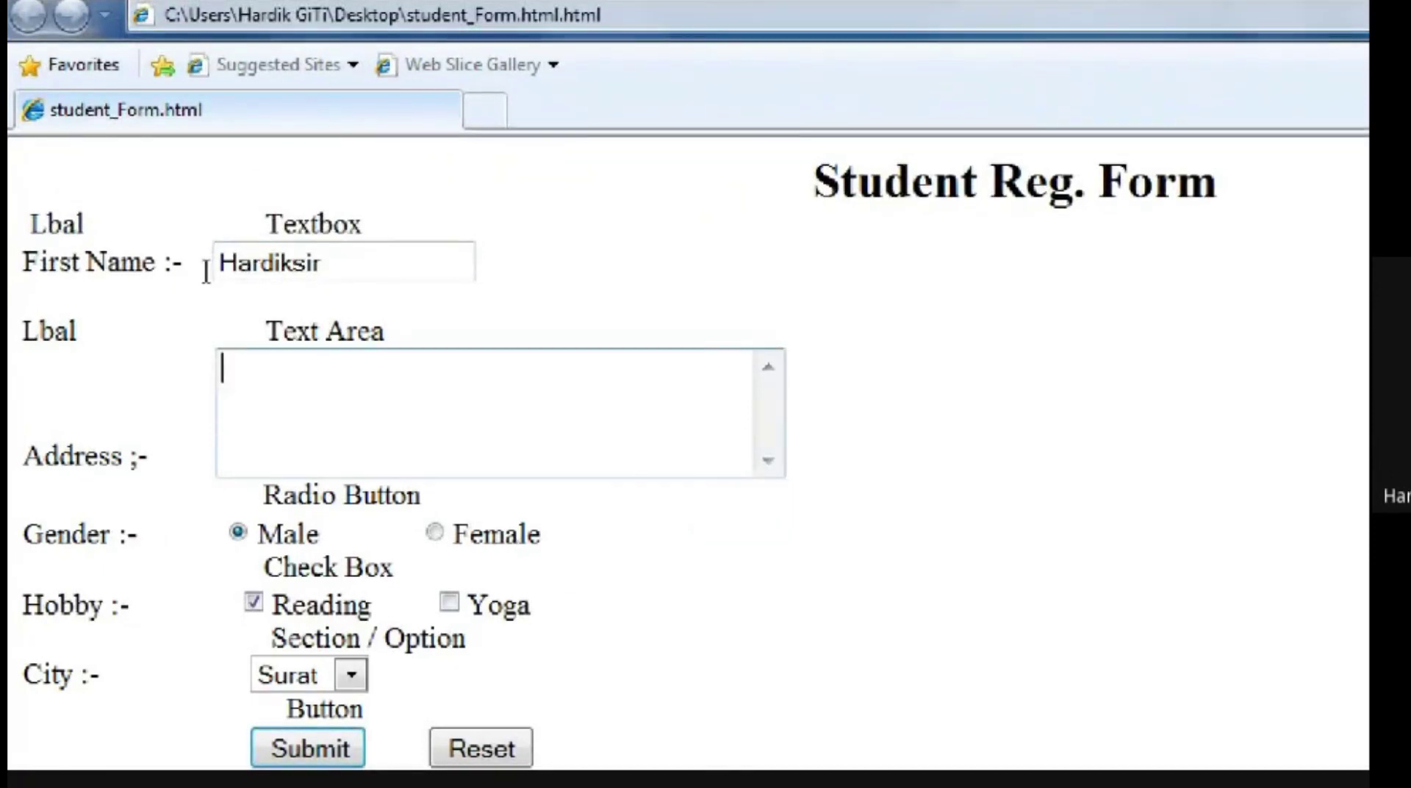
type("Giti")
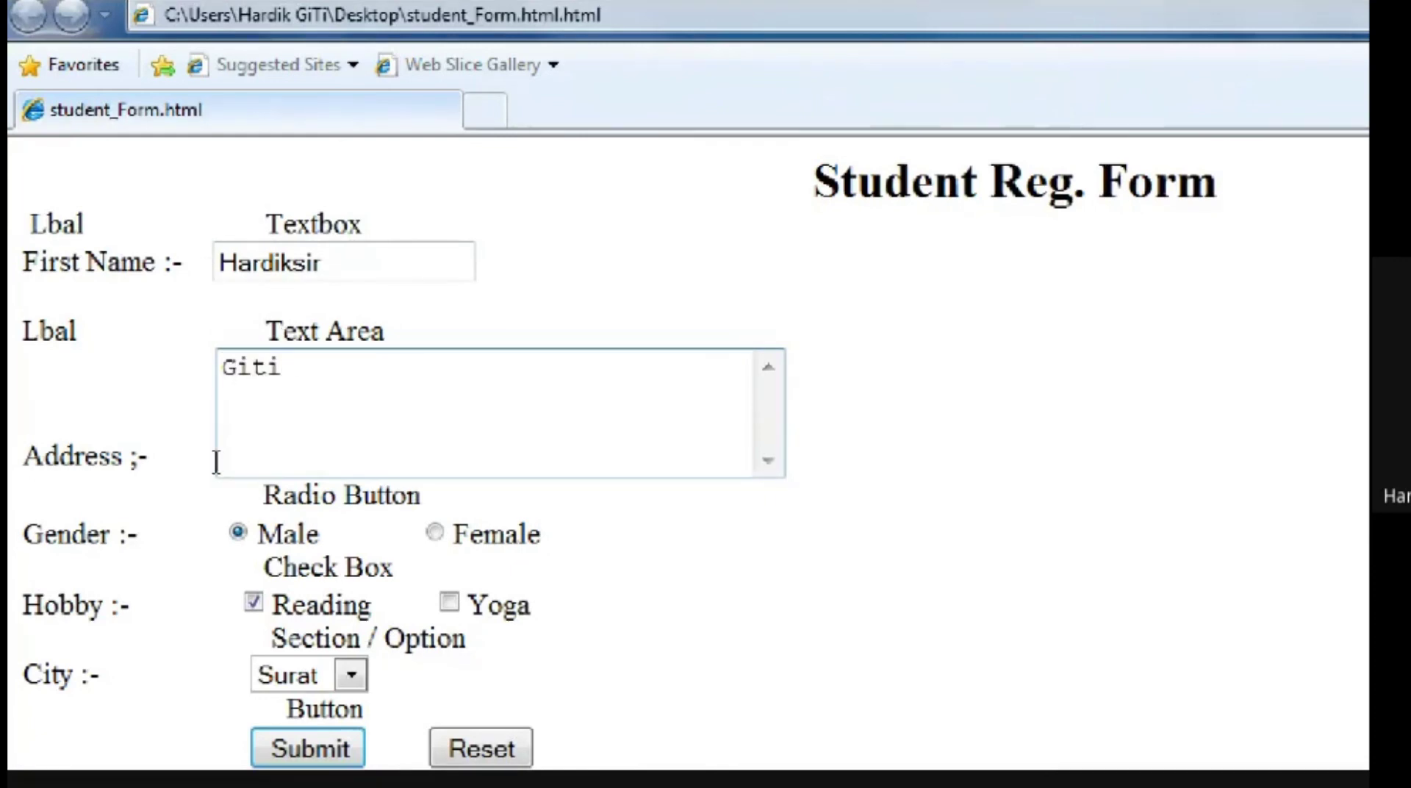
- Choose Male as the gender in the registration form
key("Tab")
key("space")
key("Left")
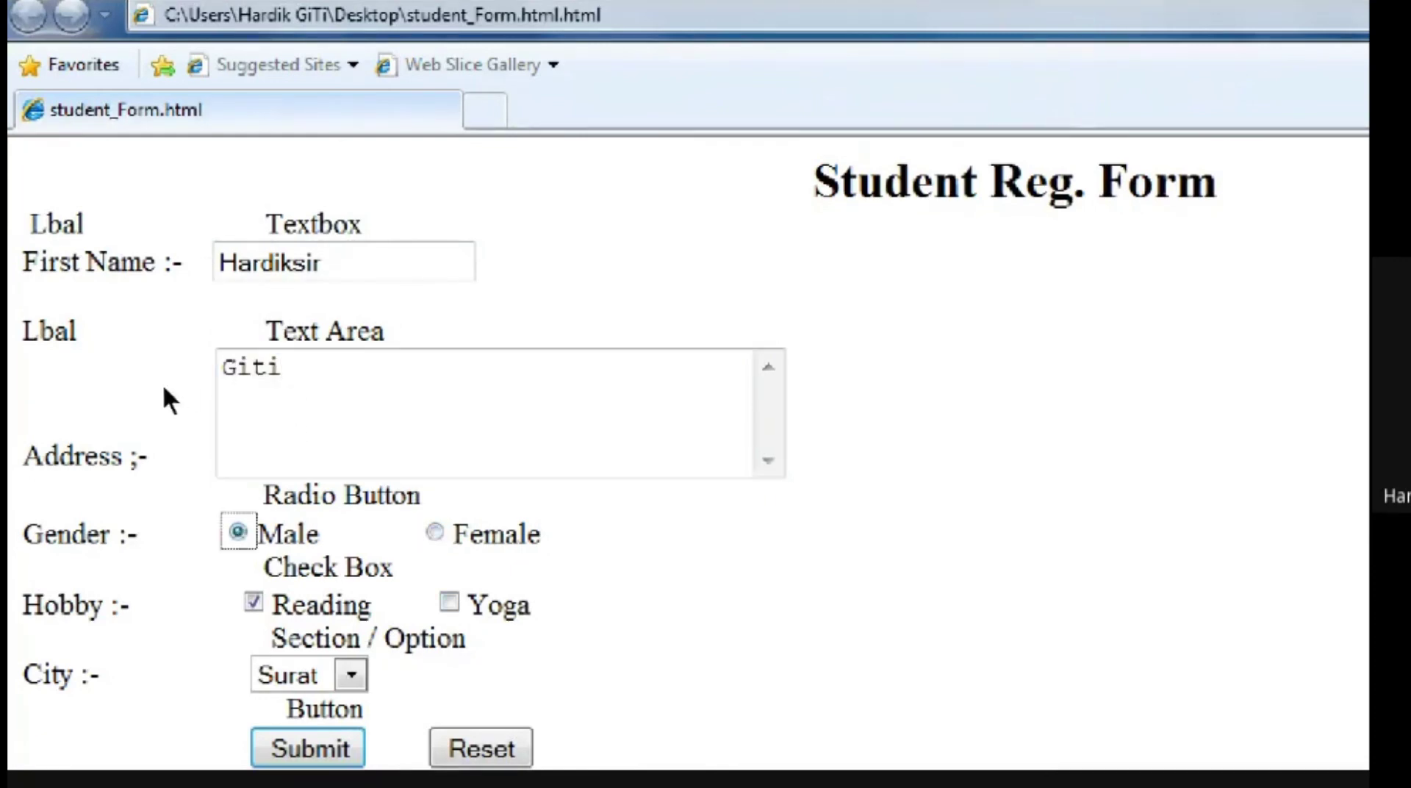
- Select both Reading and Yoga as hobbies in the registration form
key("Tab")
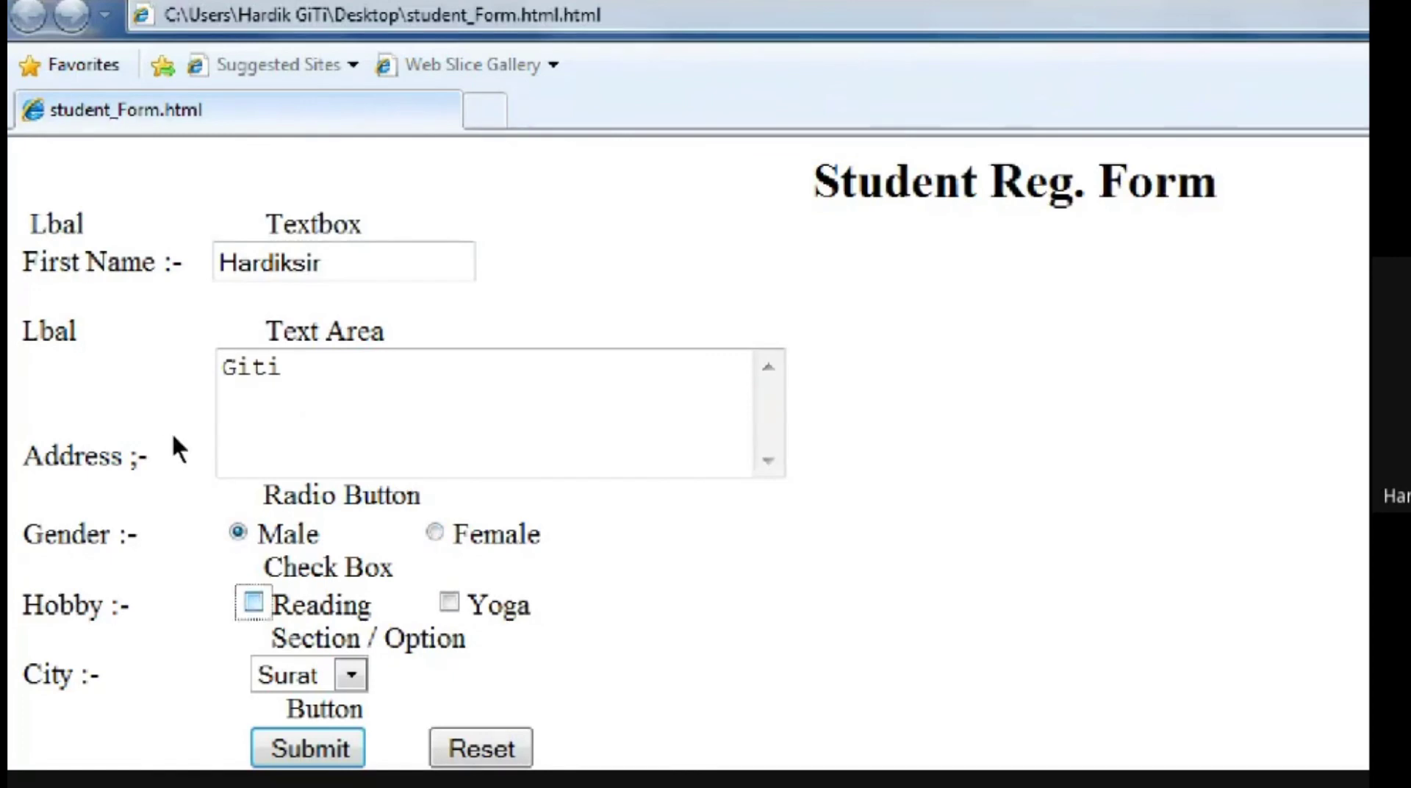
key("Tab")
key("space")
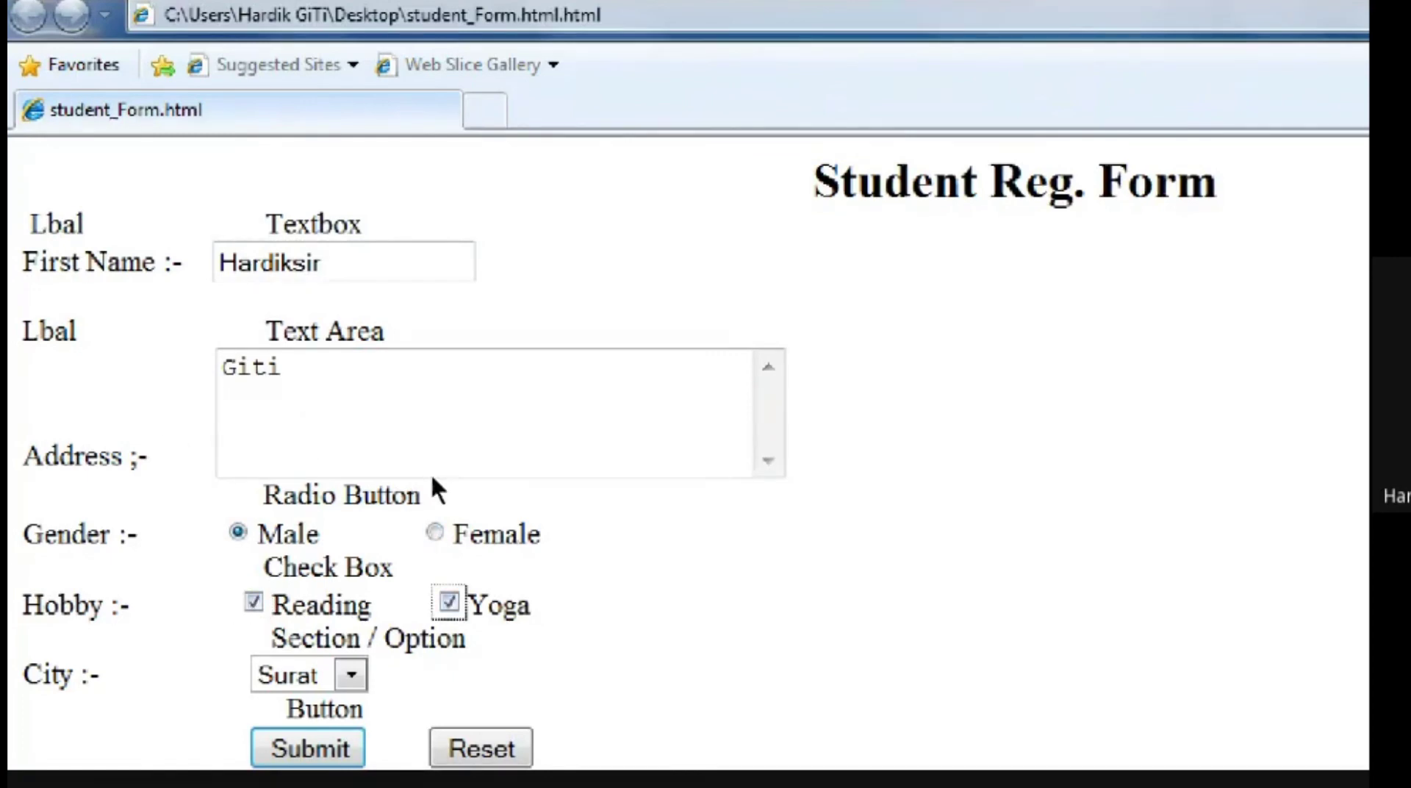
- Try the different options of the City list and choose Surat
scroll(430, 470, "down", 2)
key("Tab")
key("alt+Down")
key("Down")
key("Down")
key("Up")
key("Return")
key("alt+Down")
key("Down")
key("Return")
key("alt+Down")
key("Up")
key("Up")
key("Return")
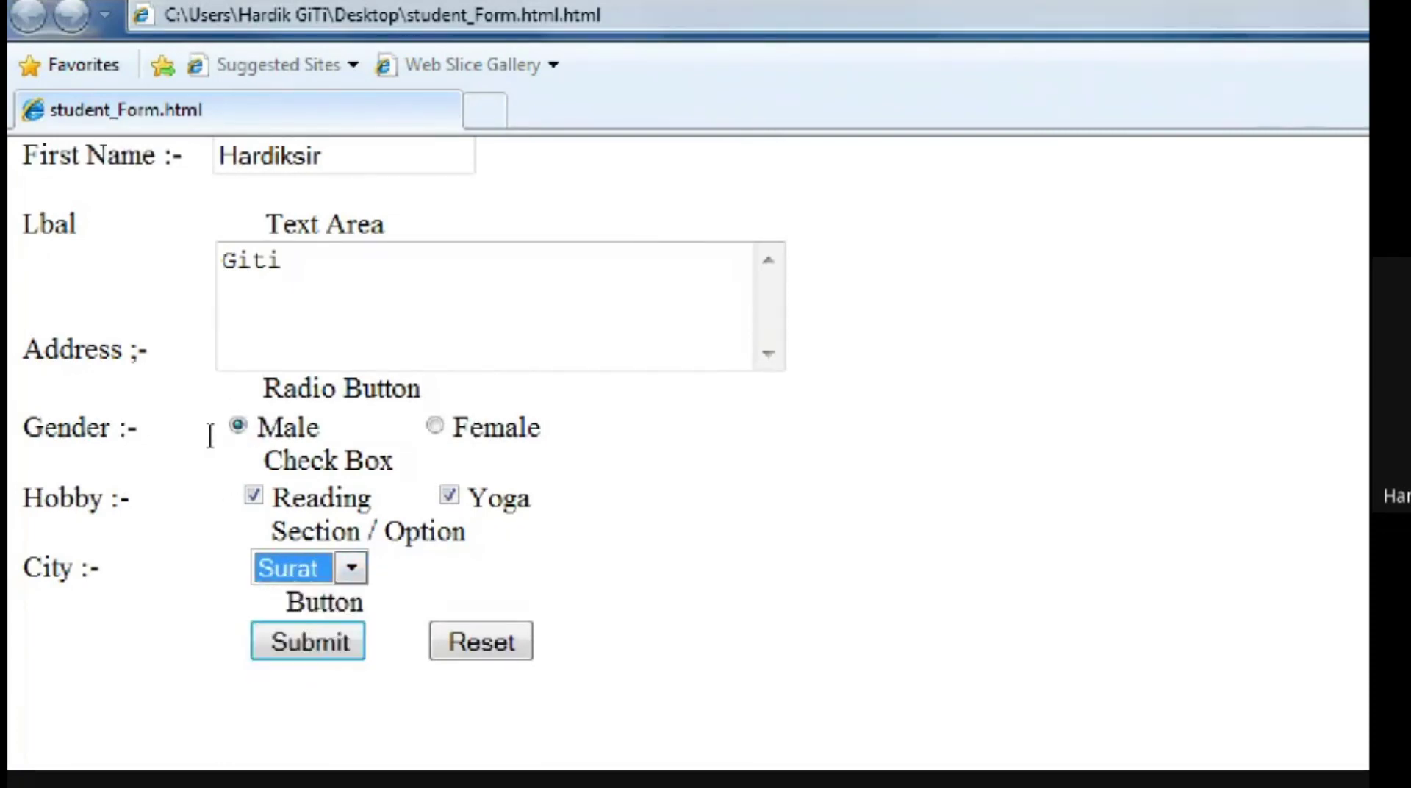
- Submit the completed registration form and return to the filled-in form page
key("Return")
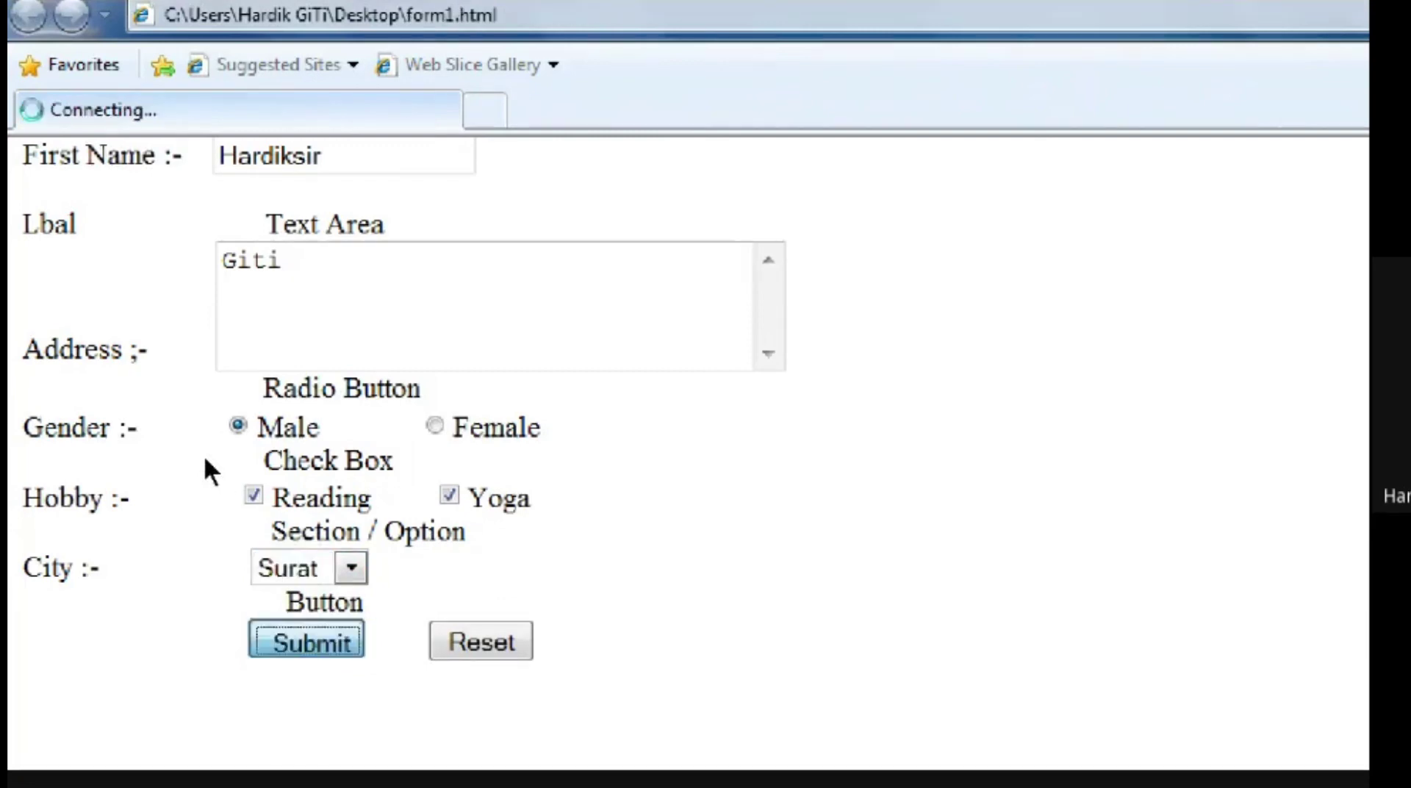
left_click(20, 22)
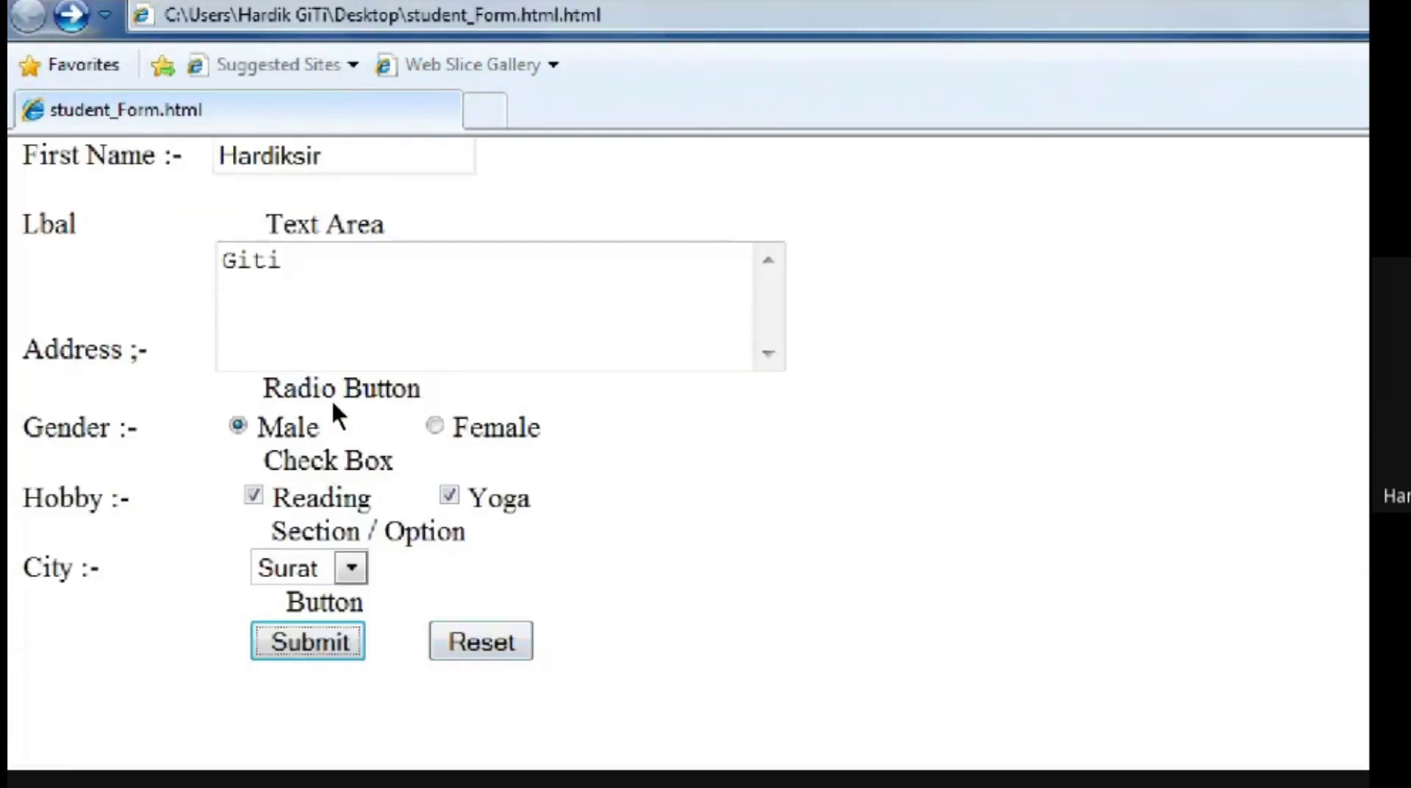
scroll(327, 432, "up", 2)
scroll(327, 444, "down", 2)
- Reset the registration form to clear its entries and look over the fields
key("Tab")
key("Return")
scroll(337, 450, "up", 2)
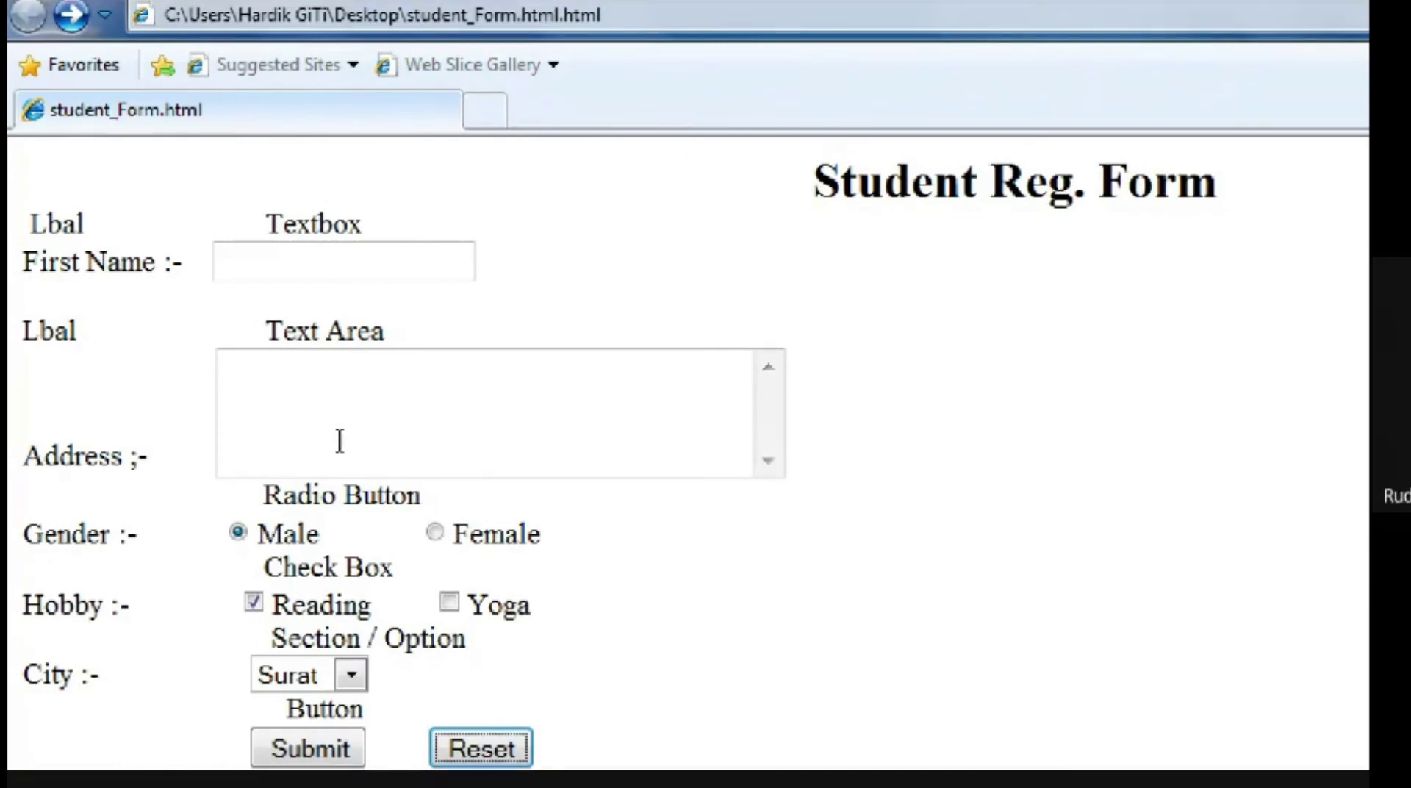
scroll(339, 441, "down", 2)
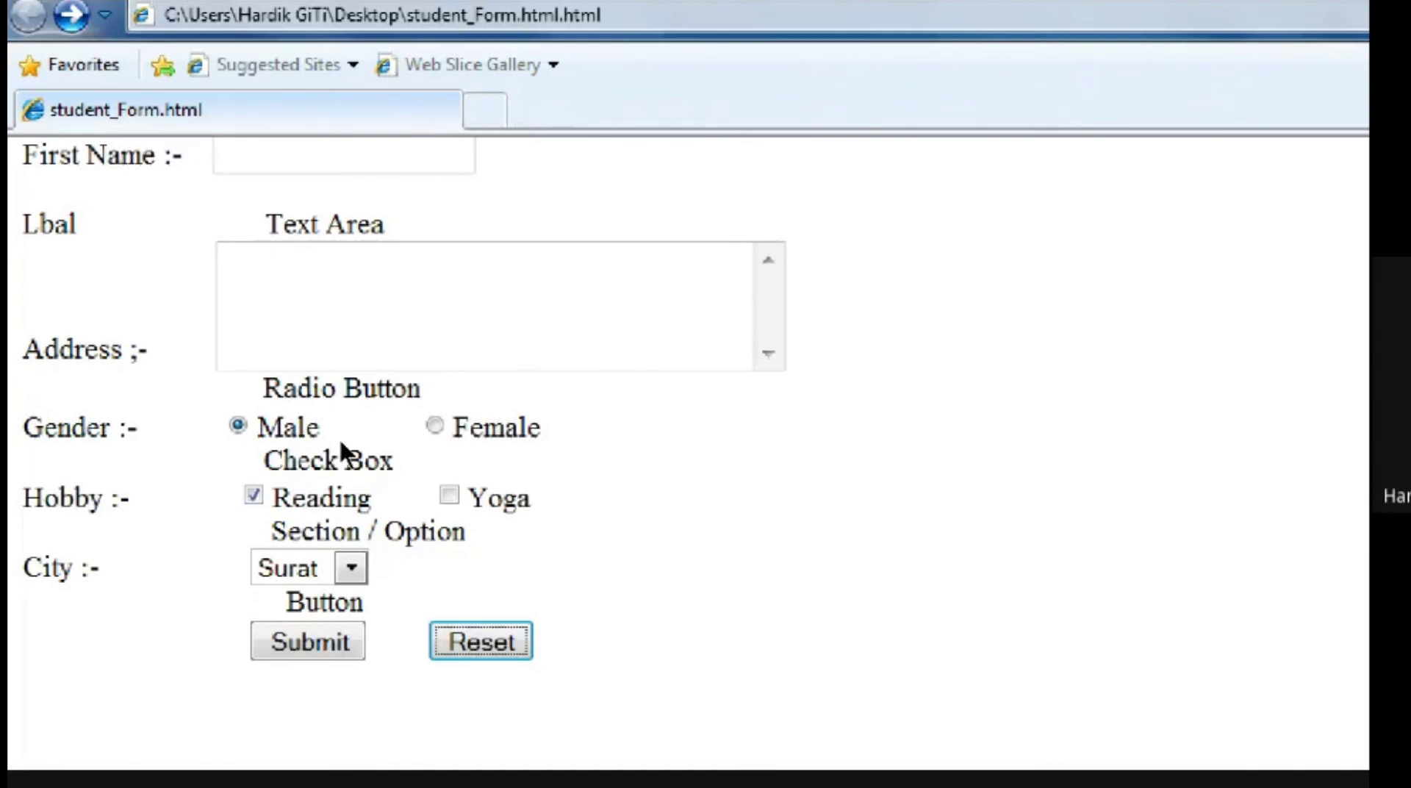
scroll(342, 448, "up", 2)
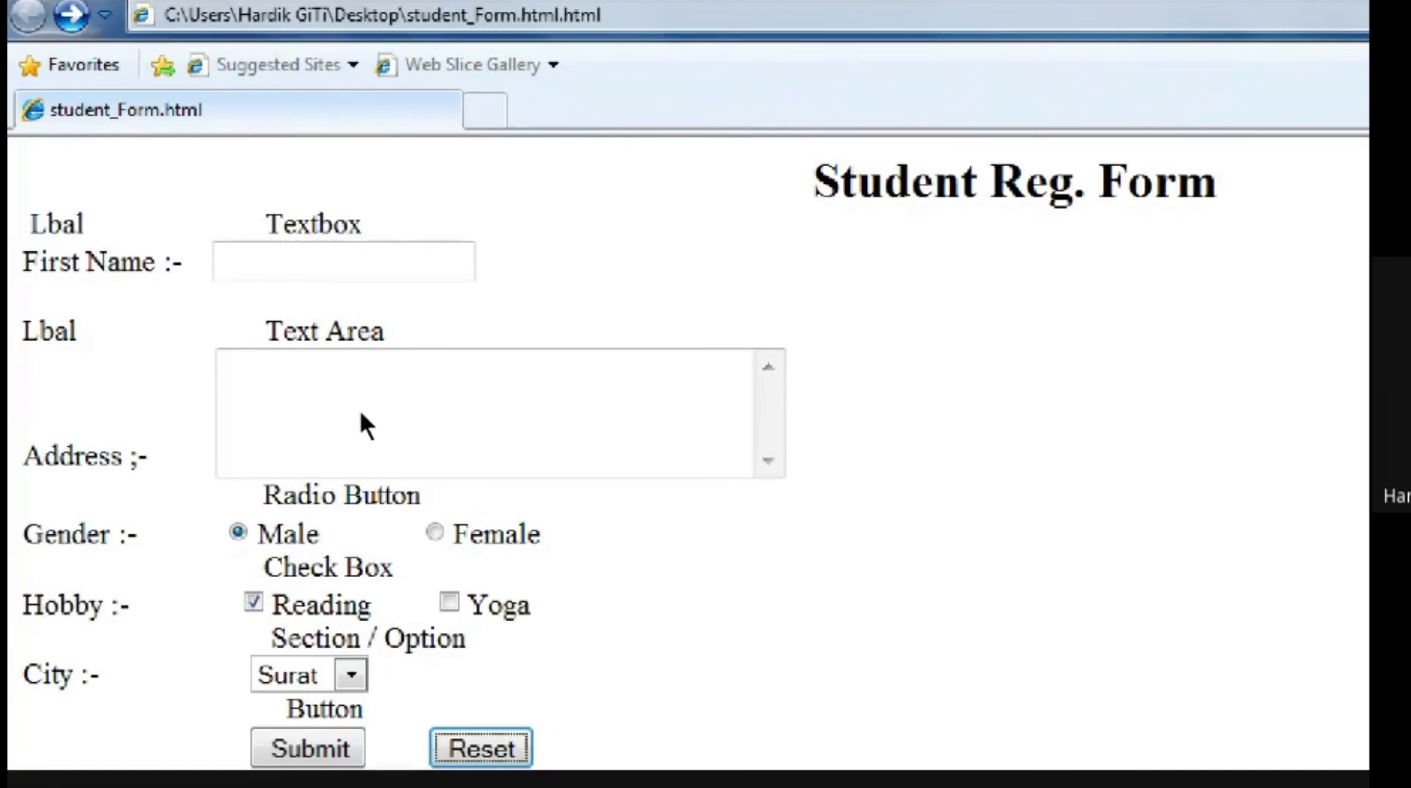
- Close the browser, switch to KompoZer and display the student form with its HTML tags marked
left_click(1331, 16)
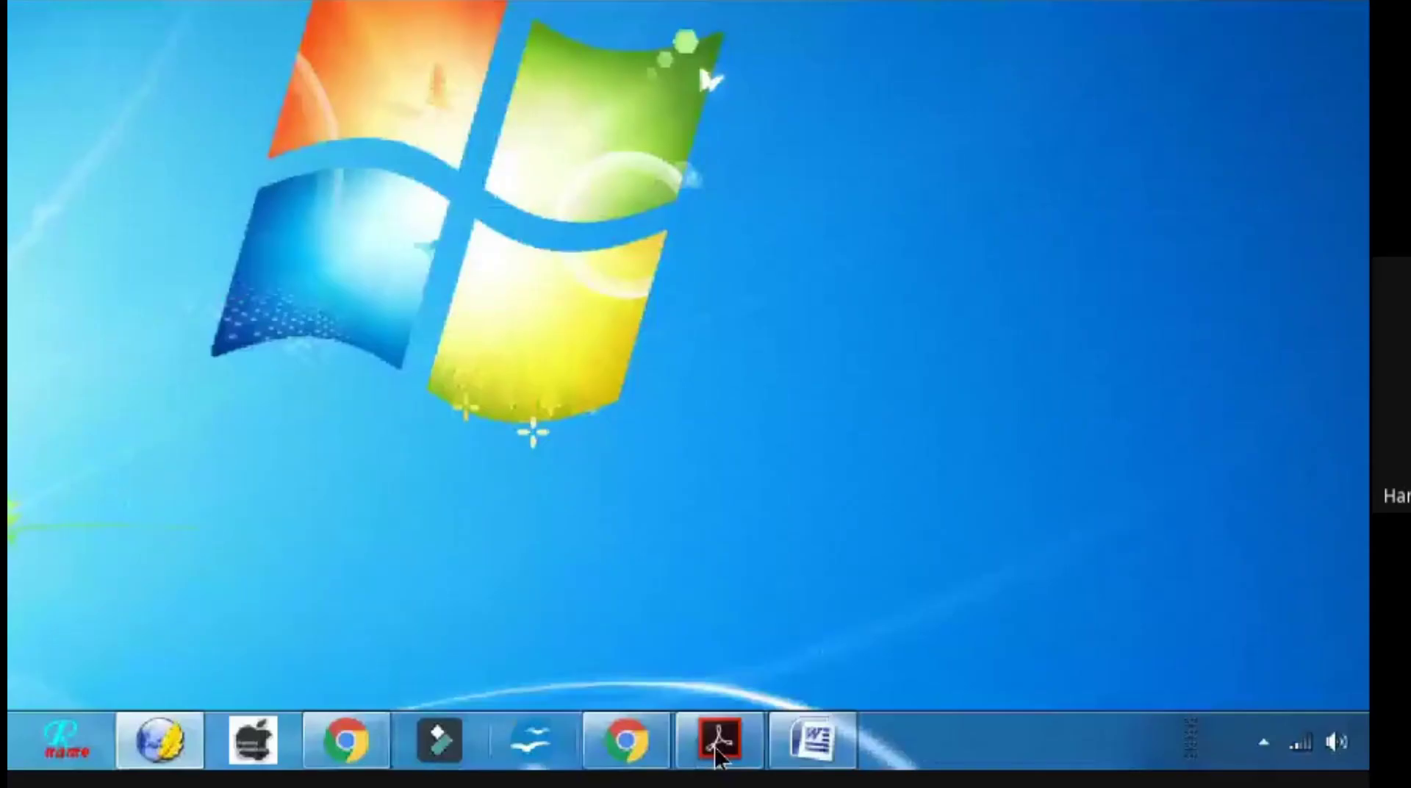
left_click(516, 739)
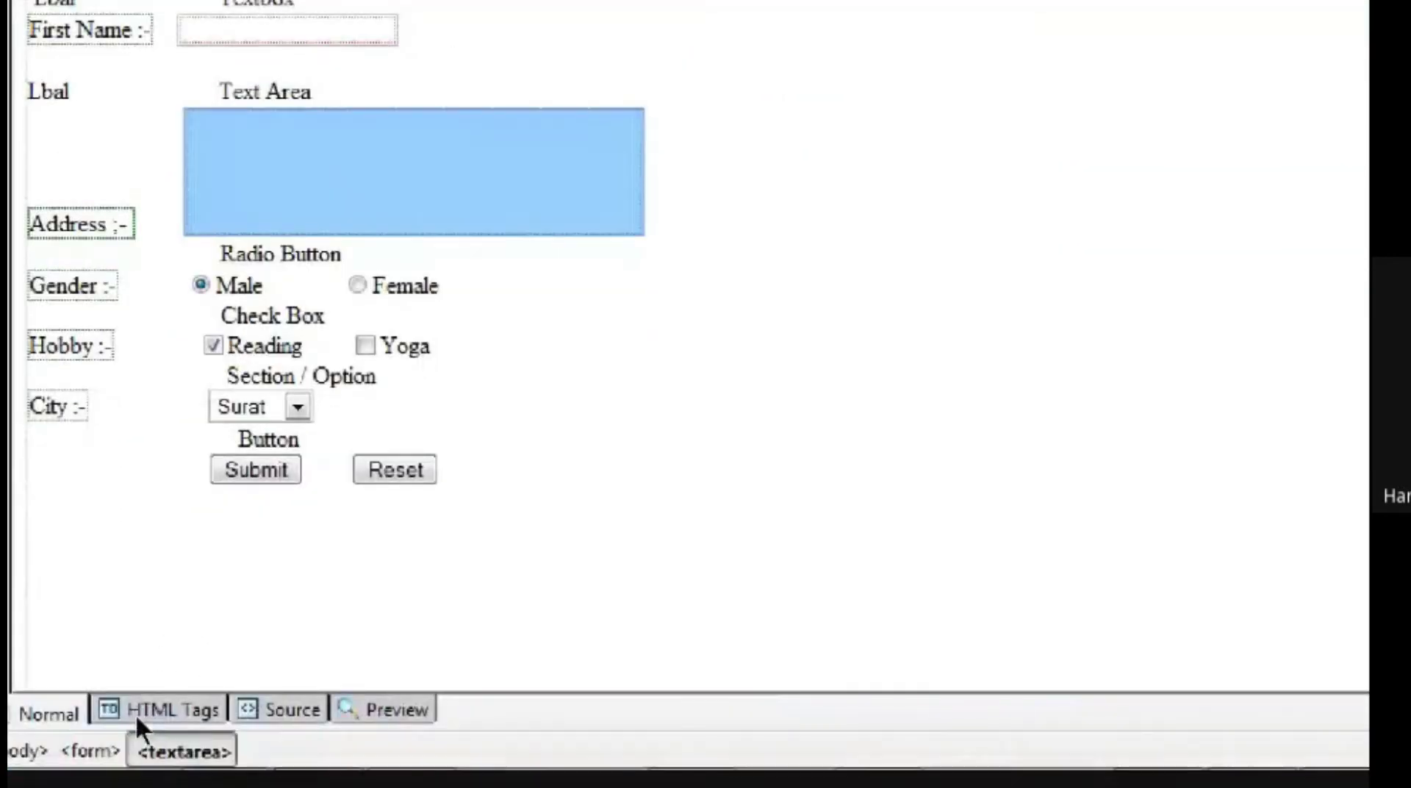
left_click(120, 465)
left_click(135, 720)
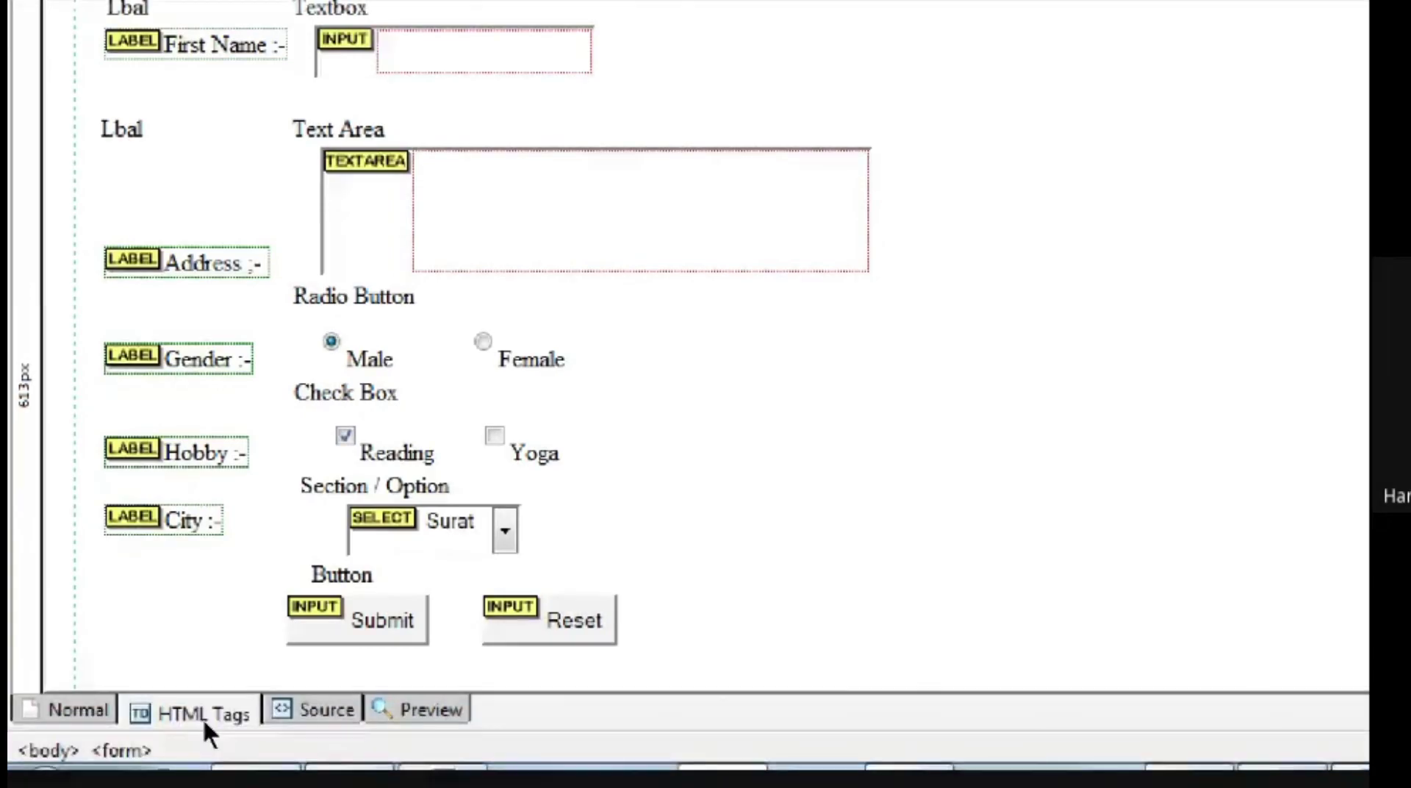
- Show the form's source code, select everything from the opening to the closing html tag, and display the page preview
left_click(315, 709)
scroll(120, 261, "up", 13)
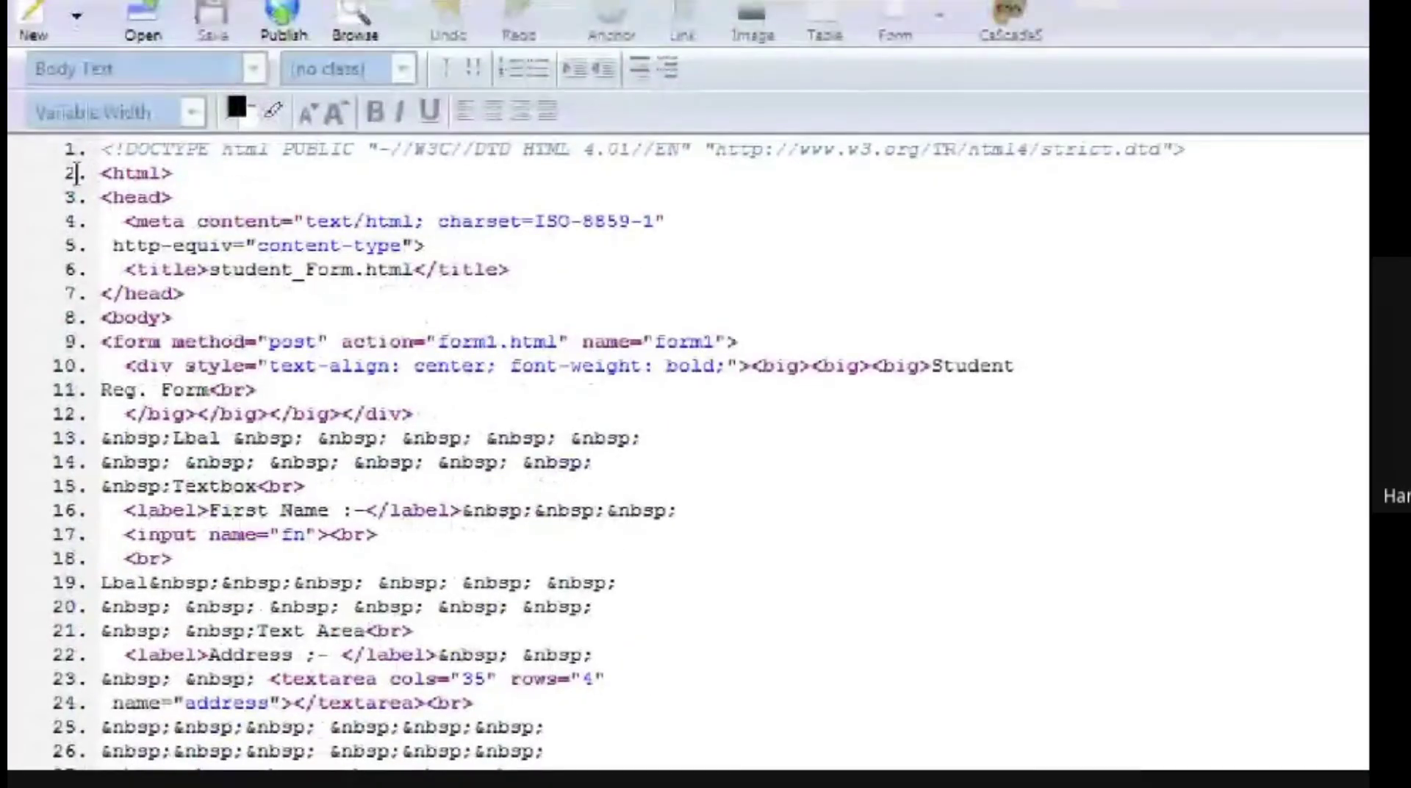
left_click_drag(101, 173, 161, 654)
left_click_drag(111, 499, 180, 694)
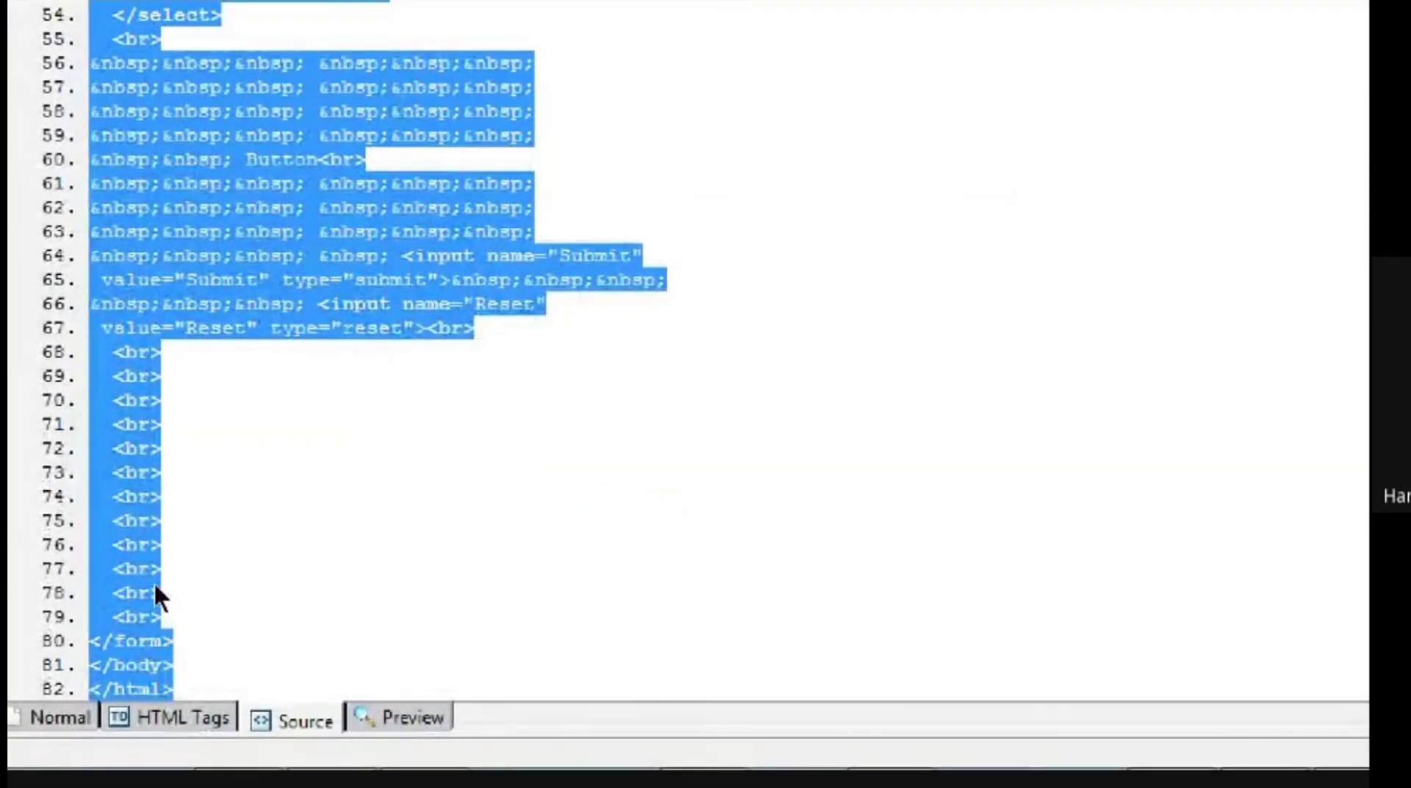
scroll(154, 592, "up", 15)
mouse_move(288, 764)
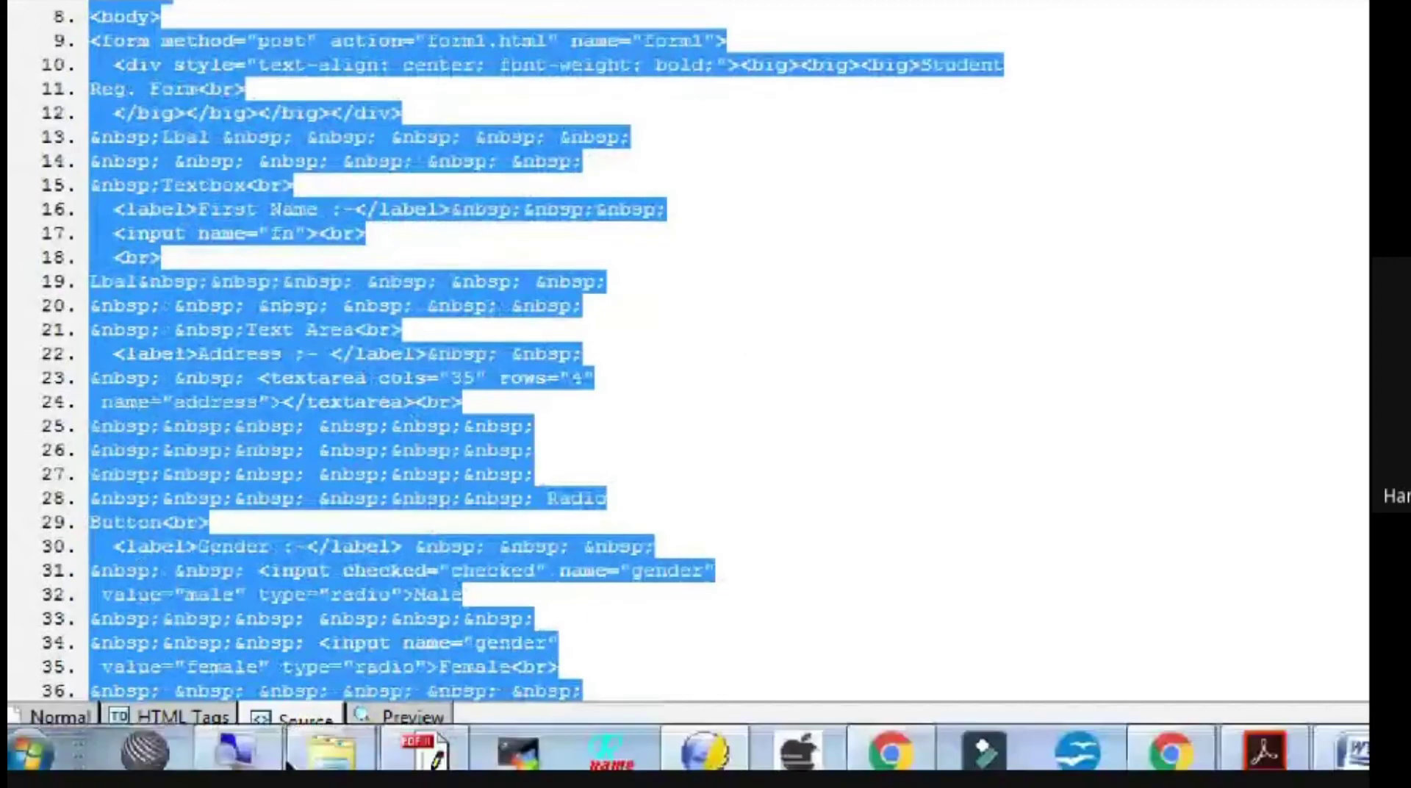
left_click(408, 717)
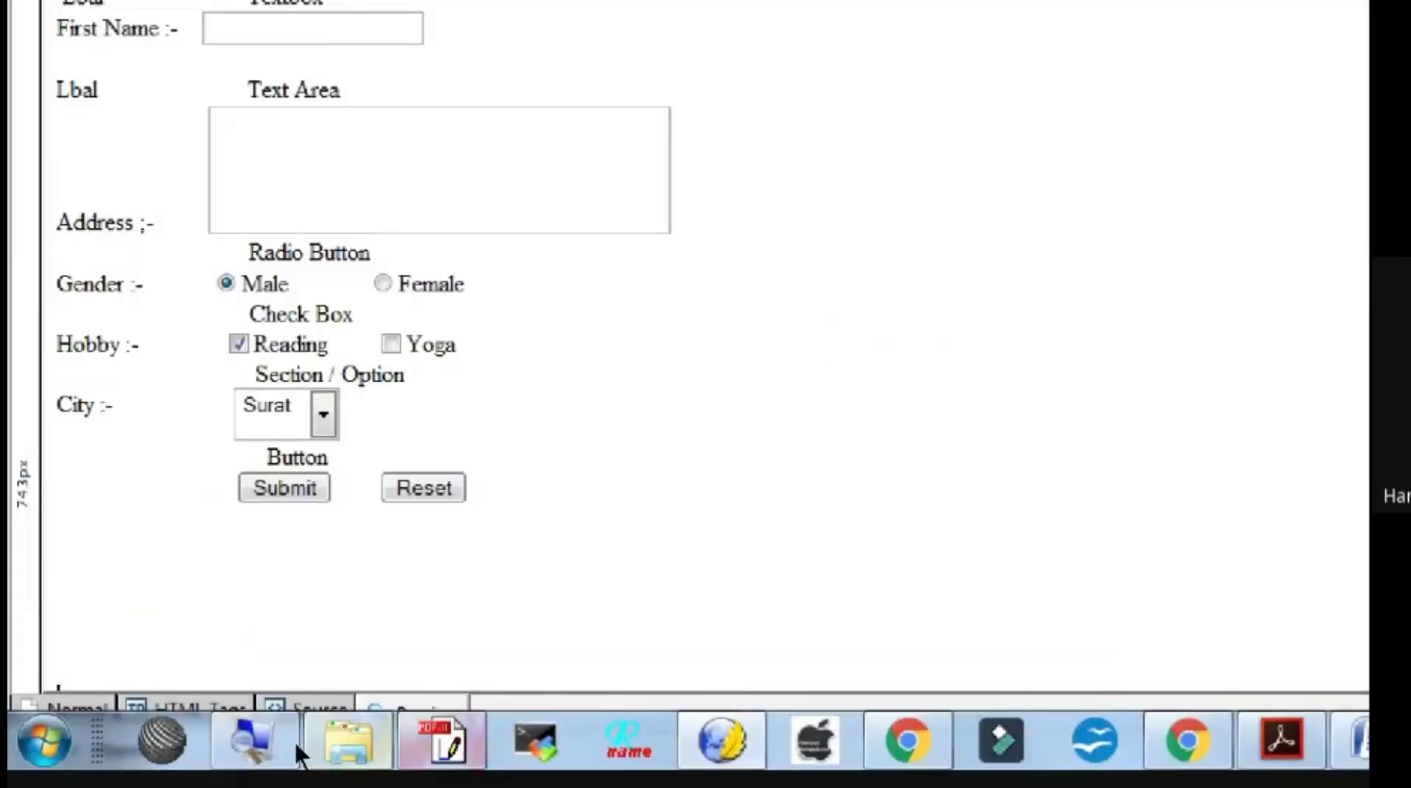
- Switch to the textbook in PDFill PDF Editor and highlight the field labels of the Registration Form in Figure 1.1
key("alt+Tab")
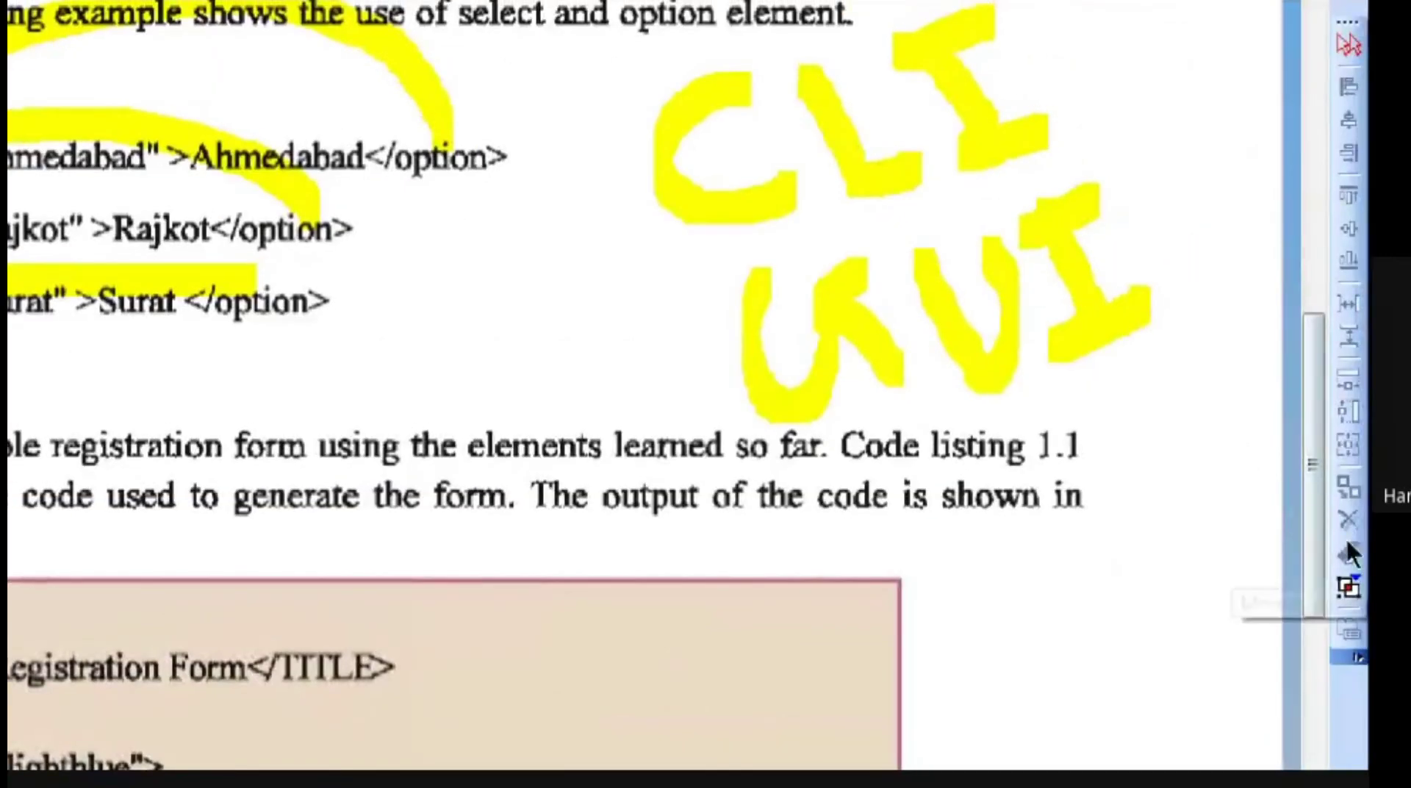
scroll(1331, 550, "down", 5)
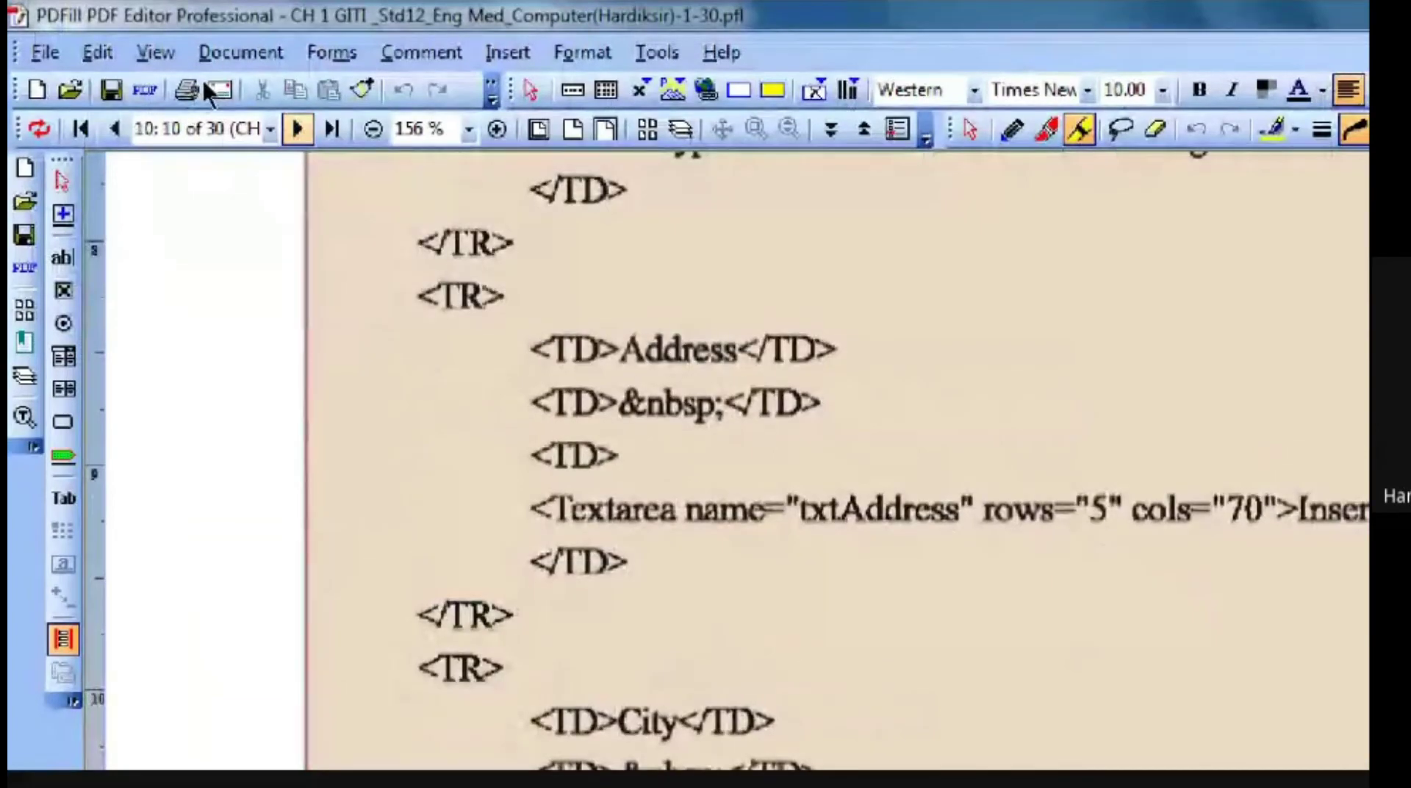
scroll(1136, 583, "down", 5)
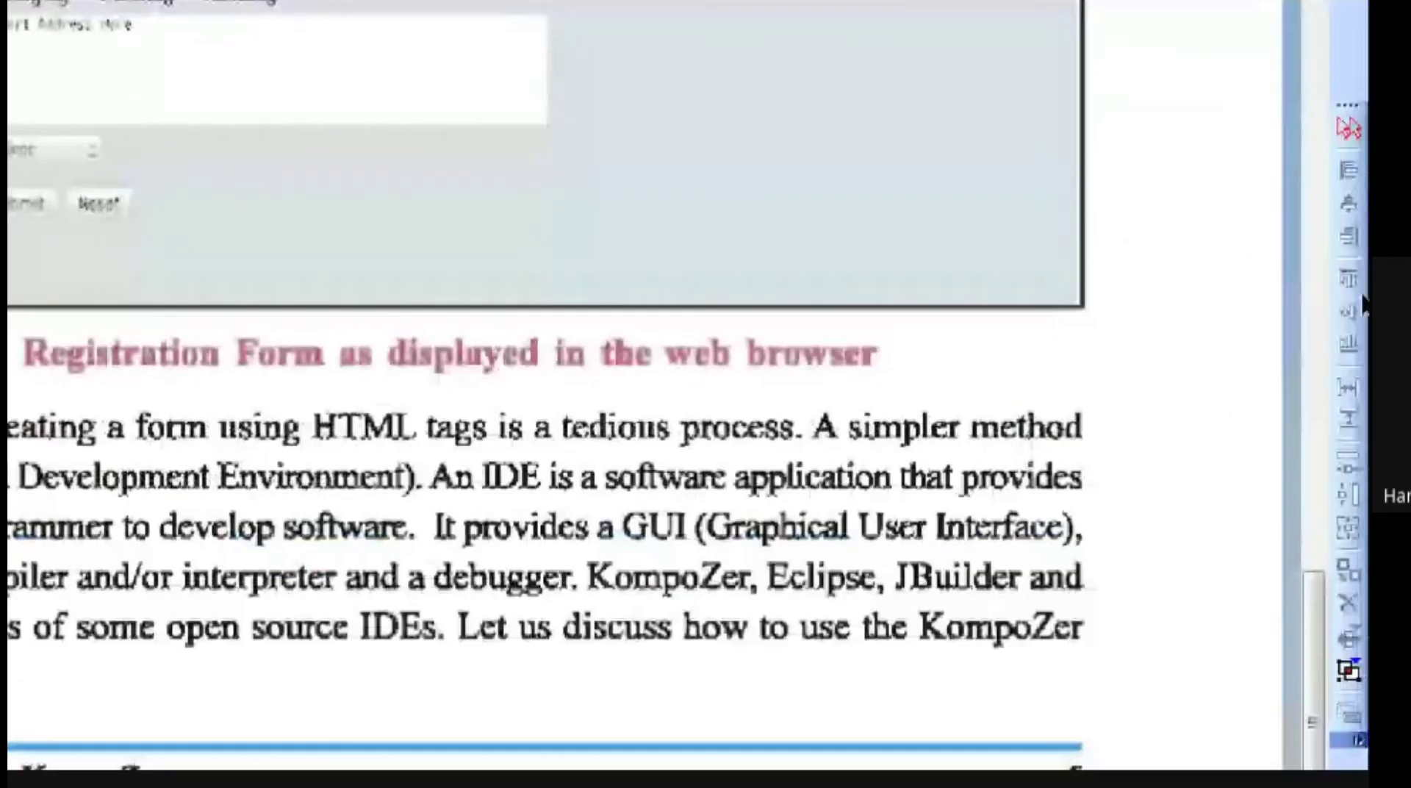
scroll(1317, 453, "up", 3)
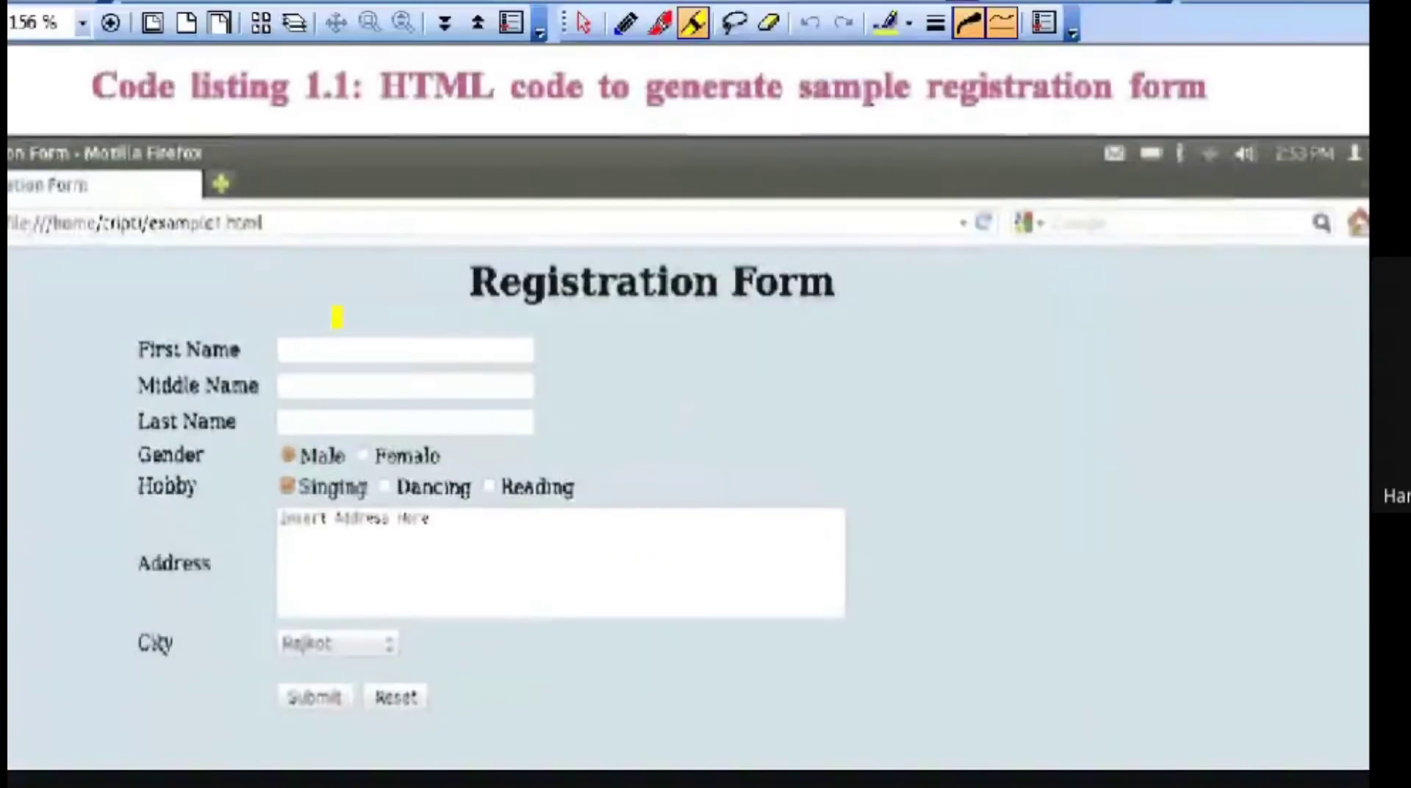
left_click_drag(128, 349, 195, 349)
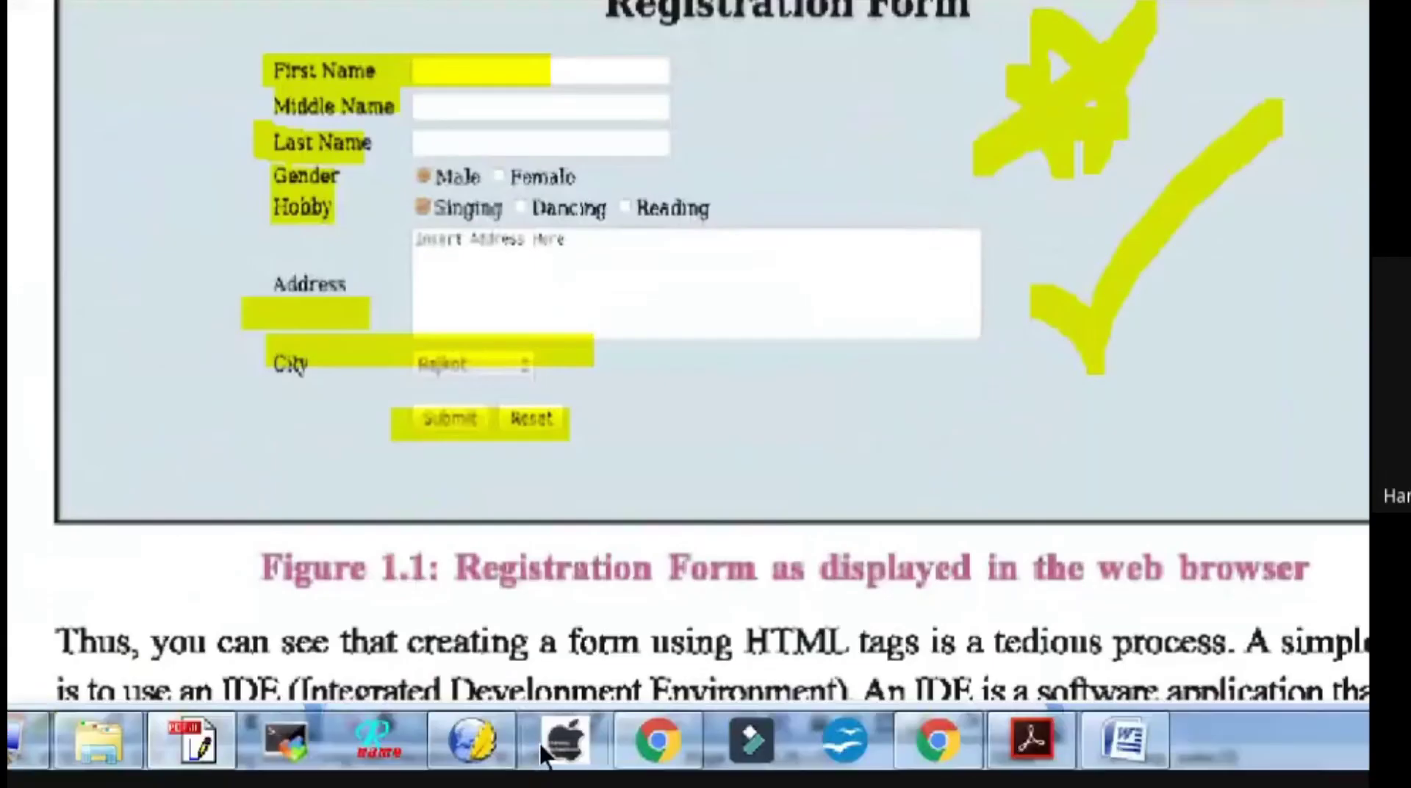
mouse_move(492, 742)
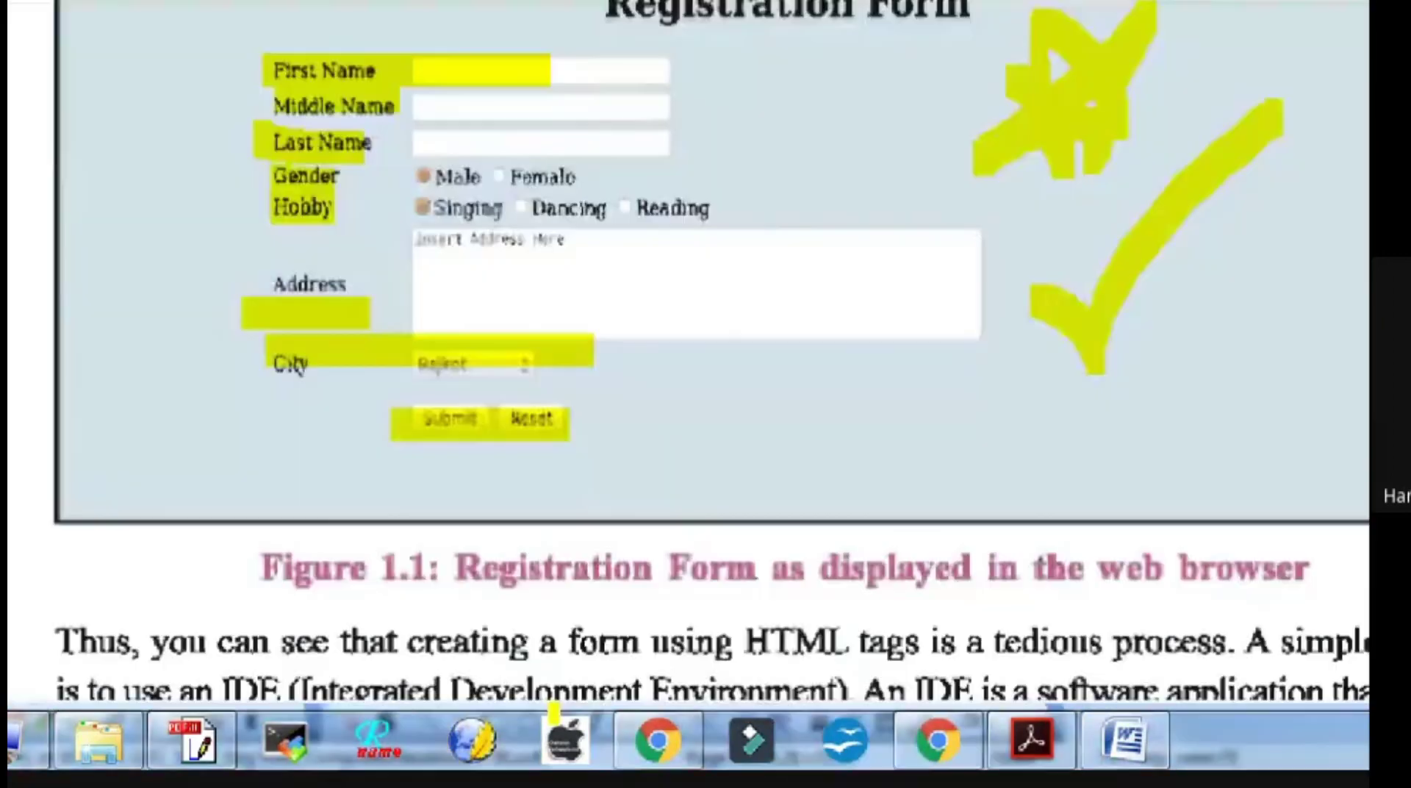
left_click(592, 761)
left_click(878, 744)
left_click(869, 741)
left_click(818, 764)
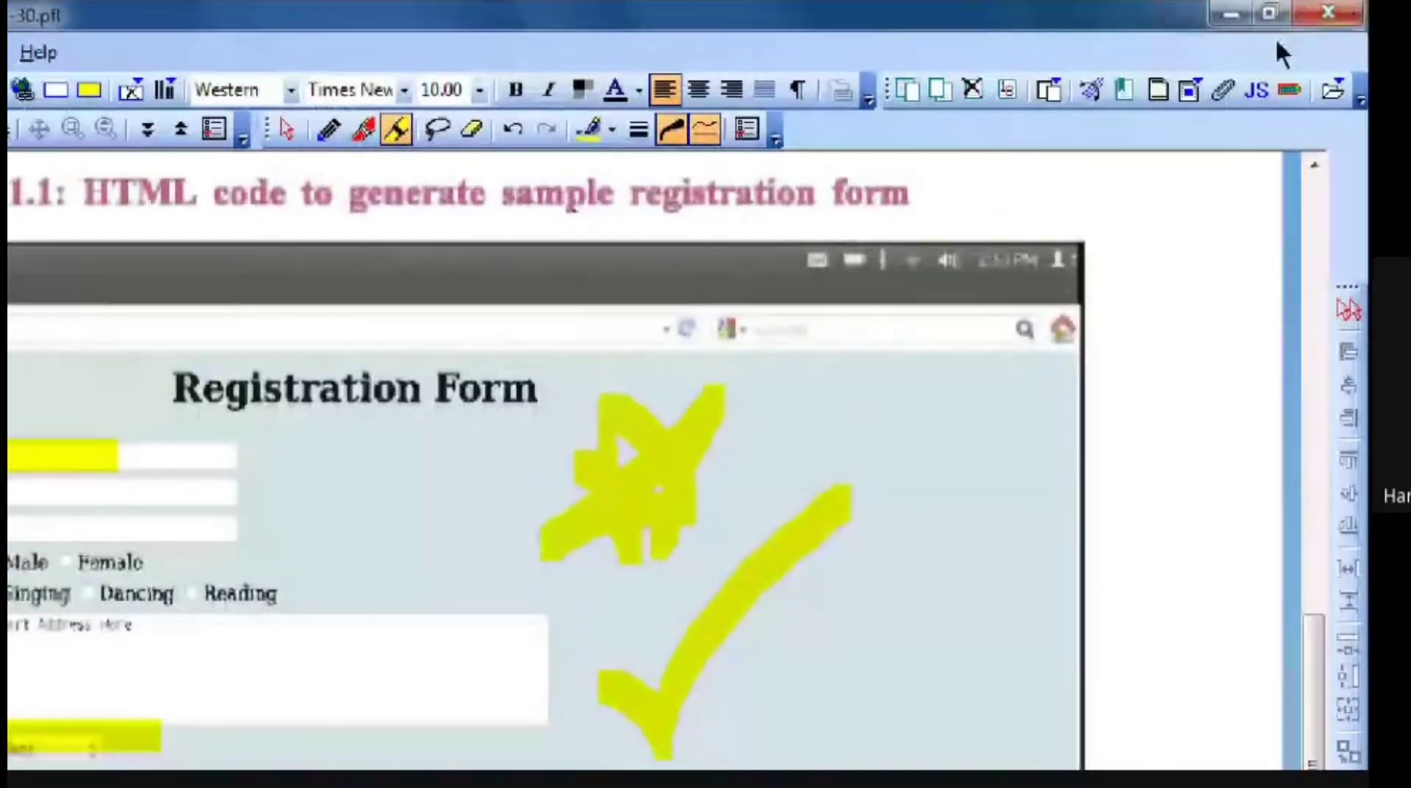
- Close the textbook document and exit PDFill PDF Editor
left_click(1329, 12)
left_click(590, 480)
mouse_move(576, 759)
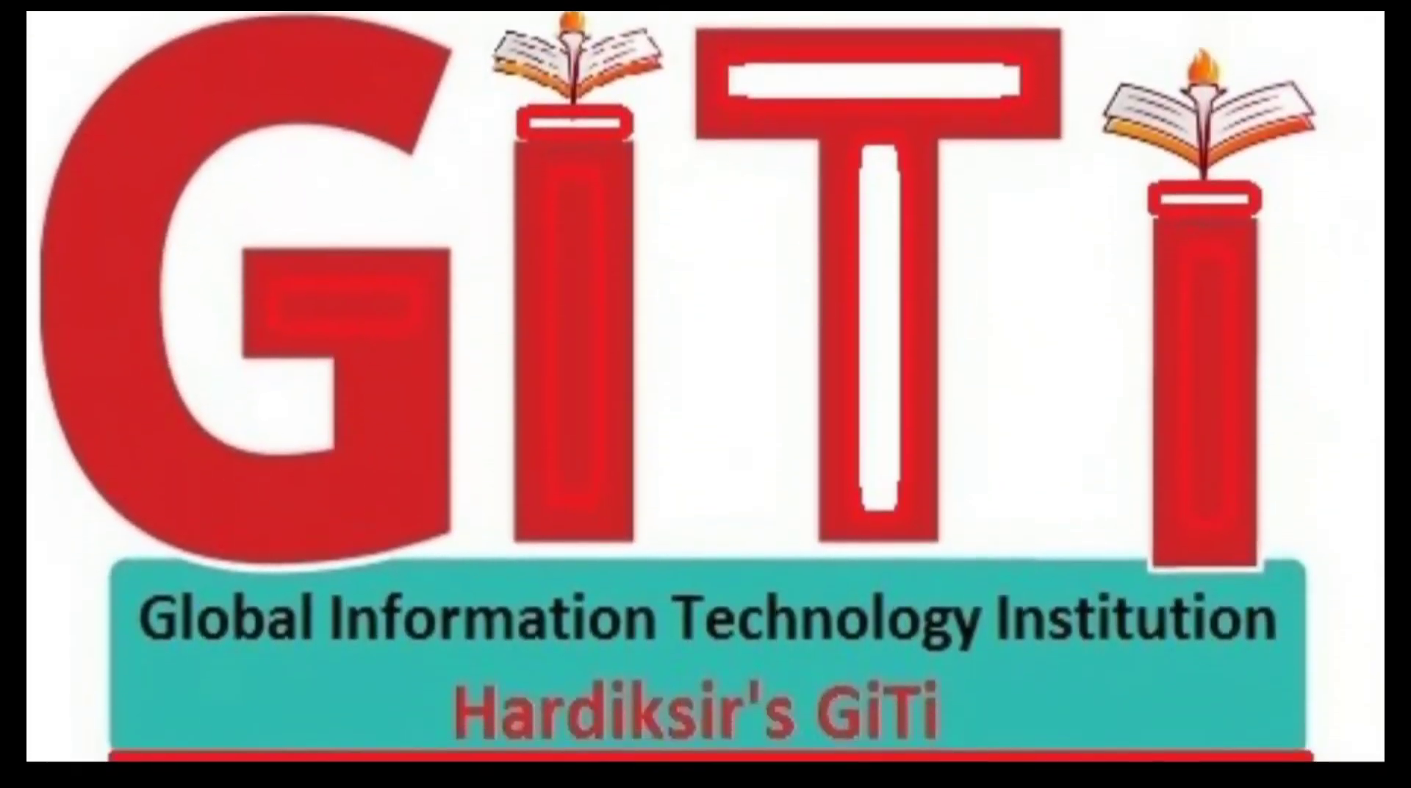